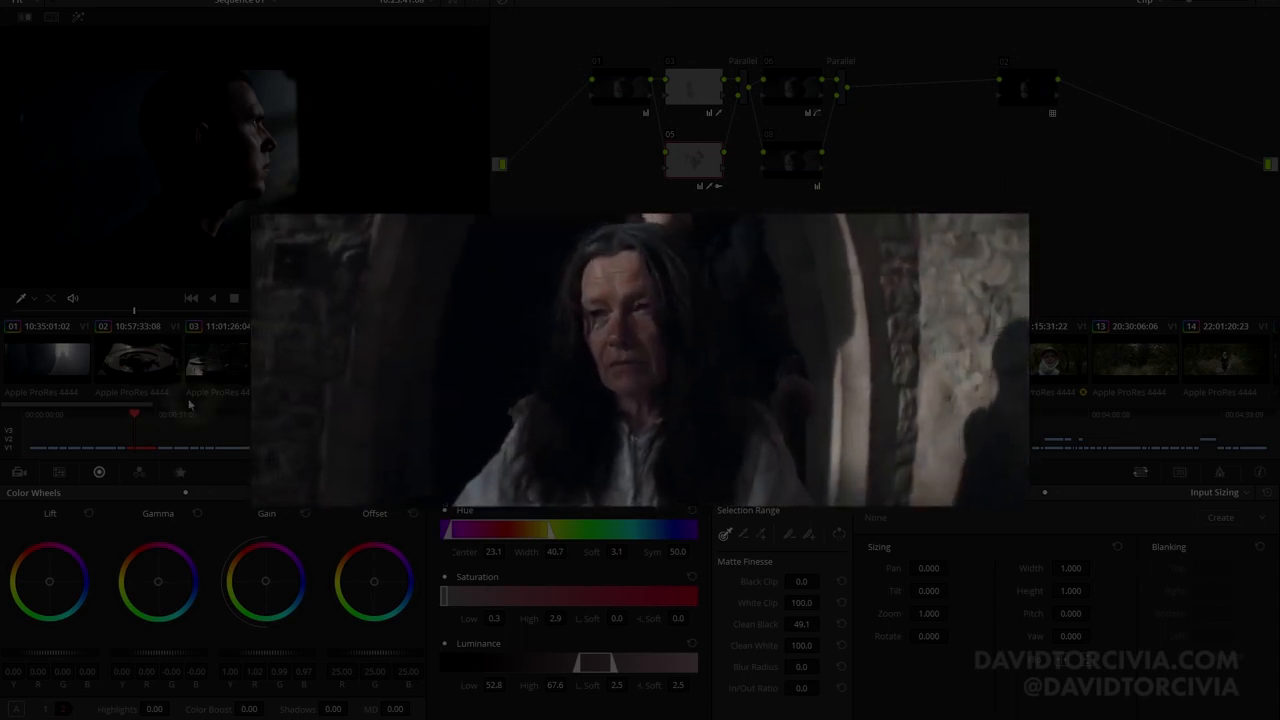
left_click_drag(130, 412, 318, 404)
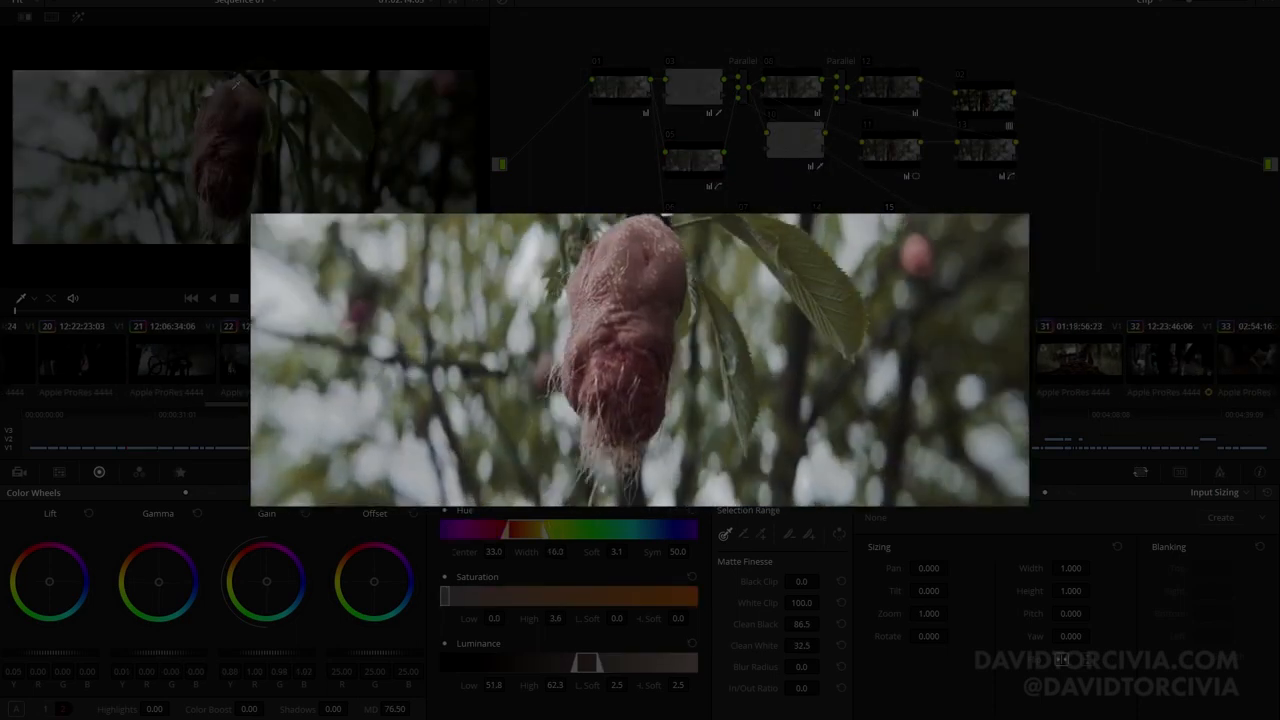
scroll(640, 358, "right", 3)
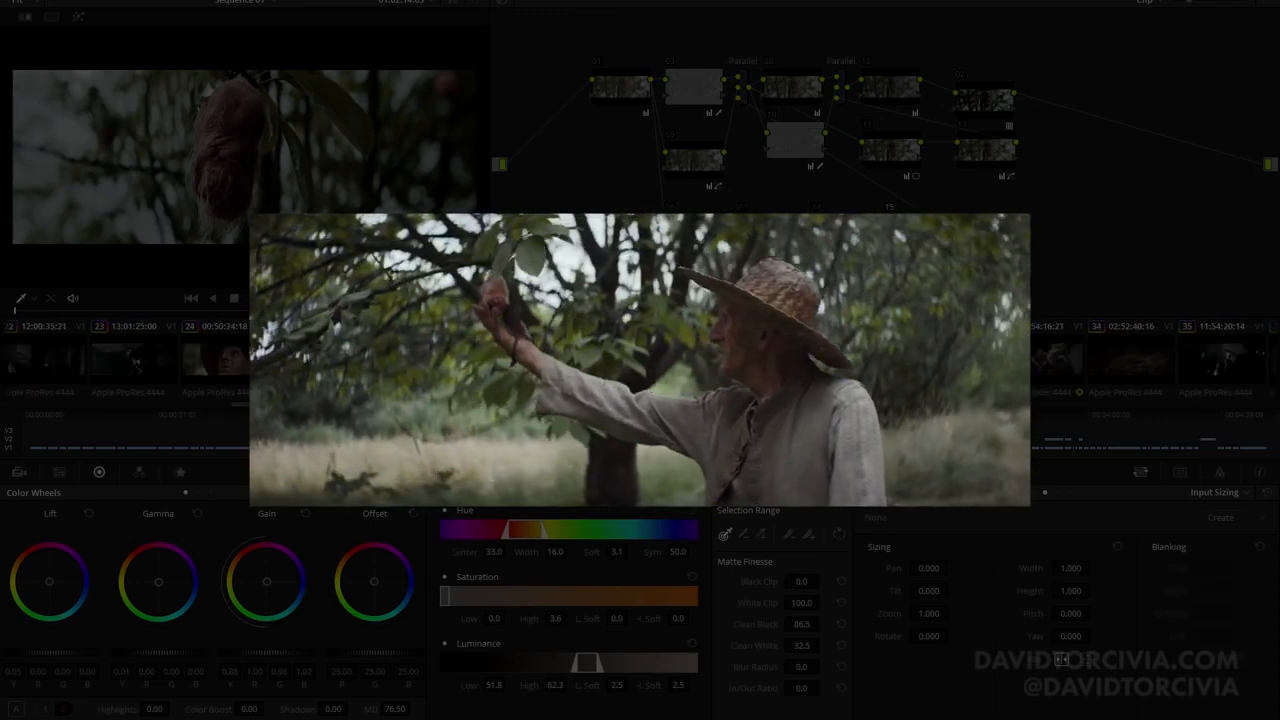
scroll(640, 358, "left", 8)
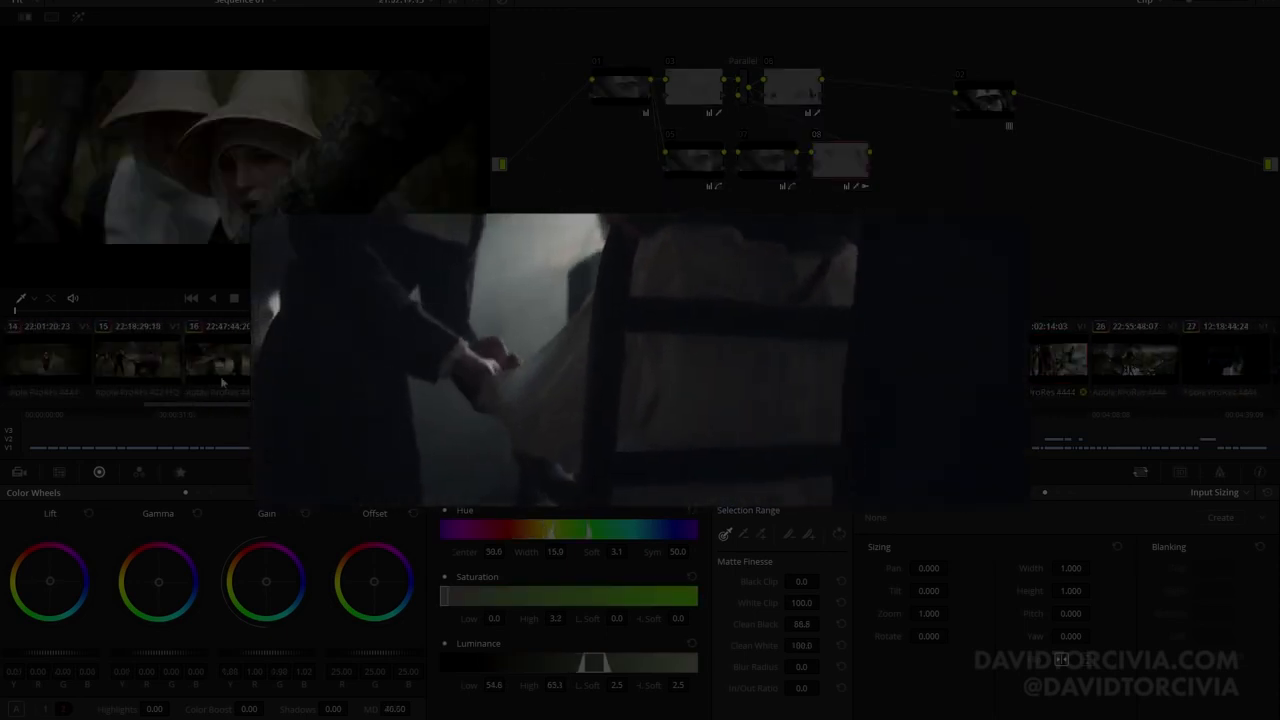
left_click_drag(226, 410, 70, 407)
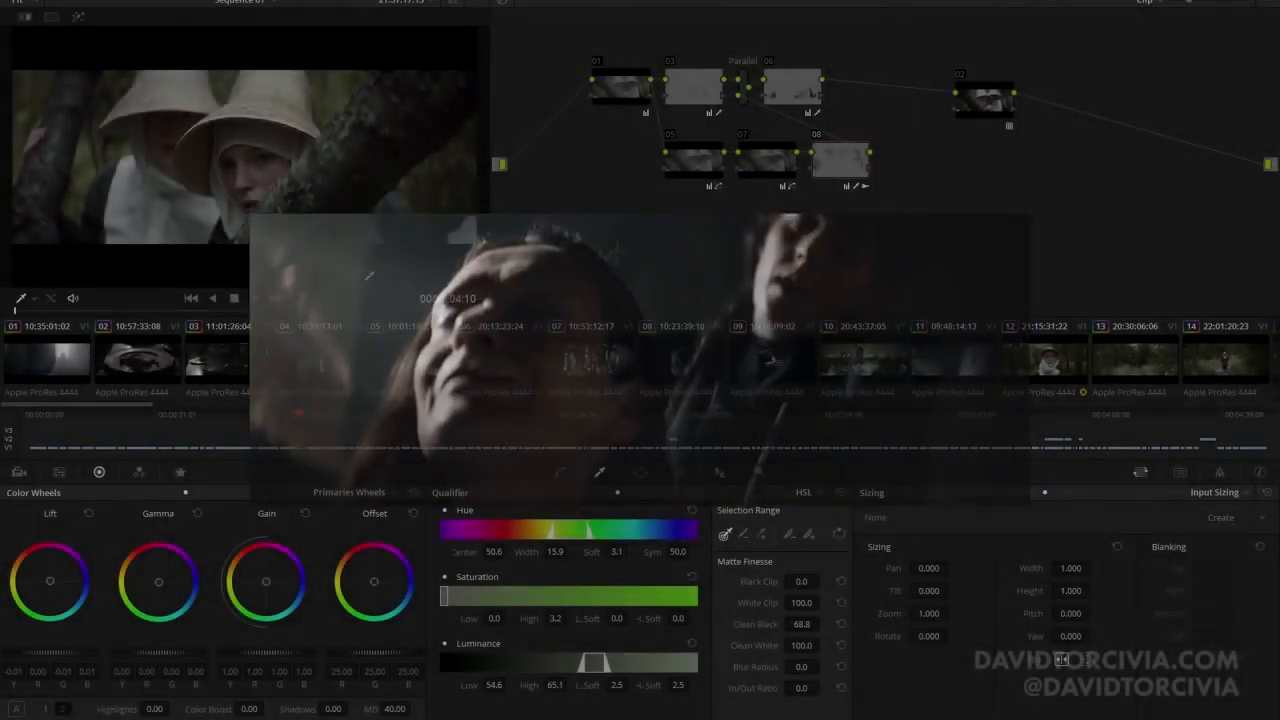
Step: Open clip 02, the plate shot, and compare its image with node 03 disabled and enabled
left_click(137, 358)
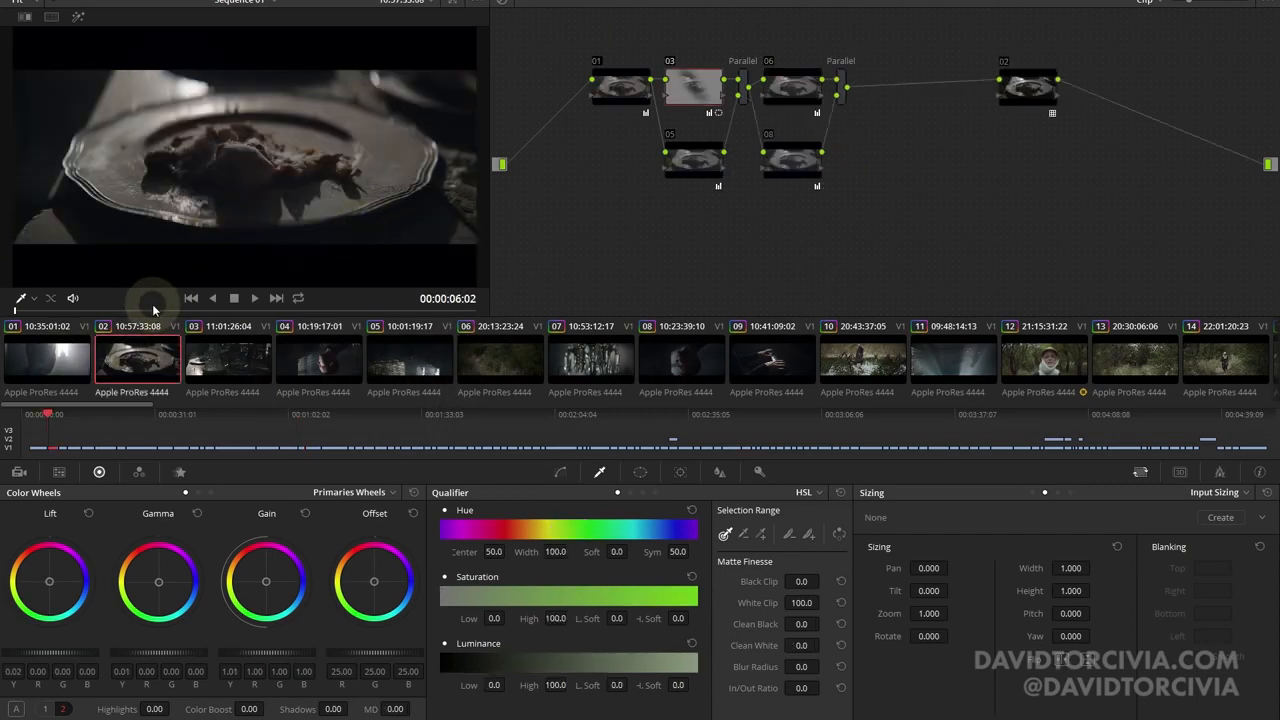
left_click_drag(80, 308, 50, 311)
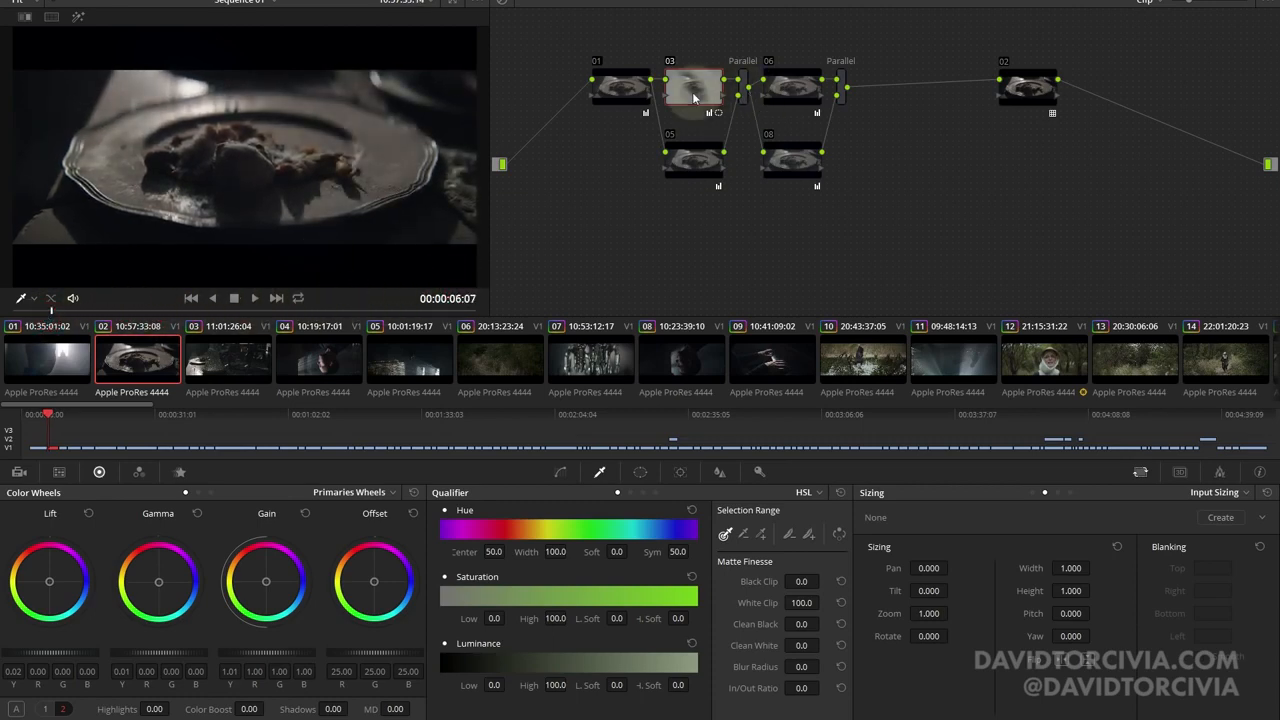
key("ctrl+d")
key("ctrl+d")
Step: Show node 03's circular window over the plate and compare the shot with the node off and on
left_click(640, 471)
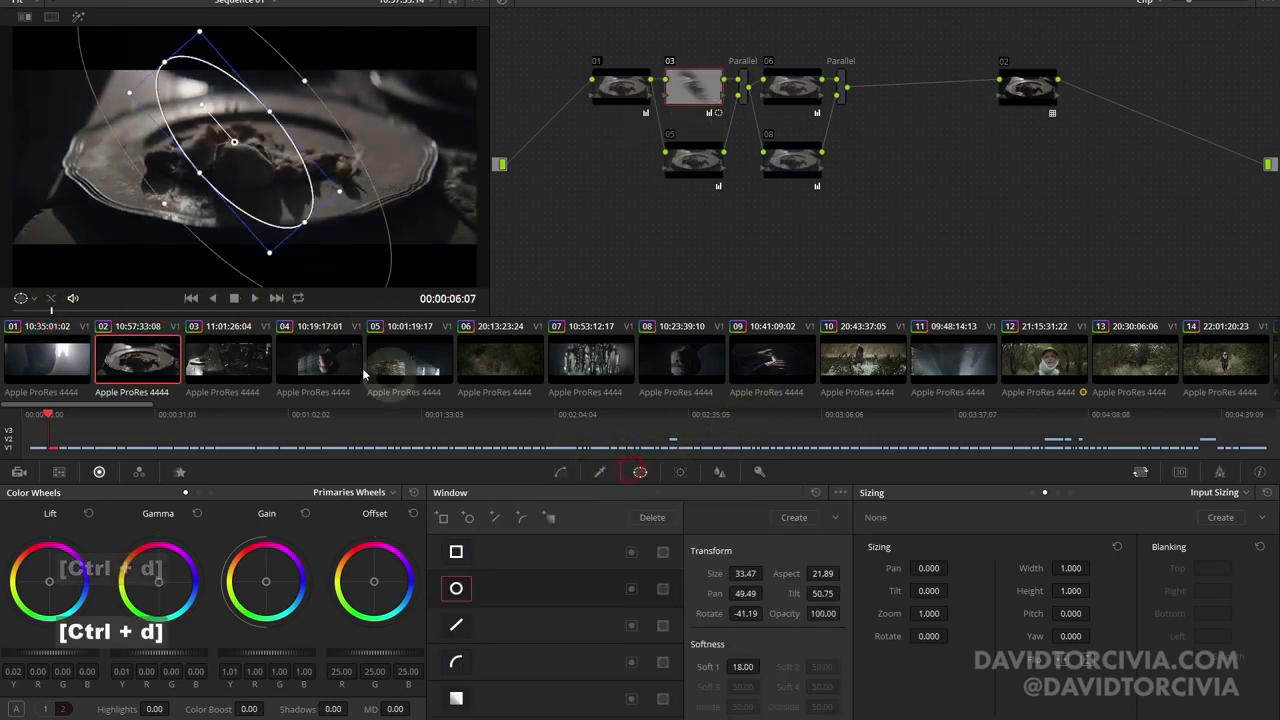
key("ctrl+d")
key("ctrl+d")
left_click(593, 474)
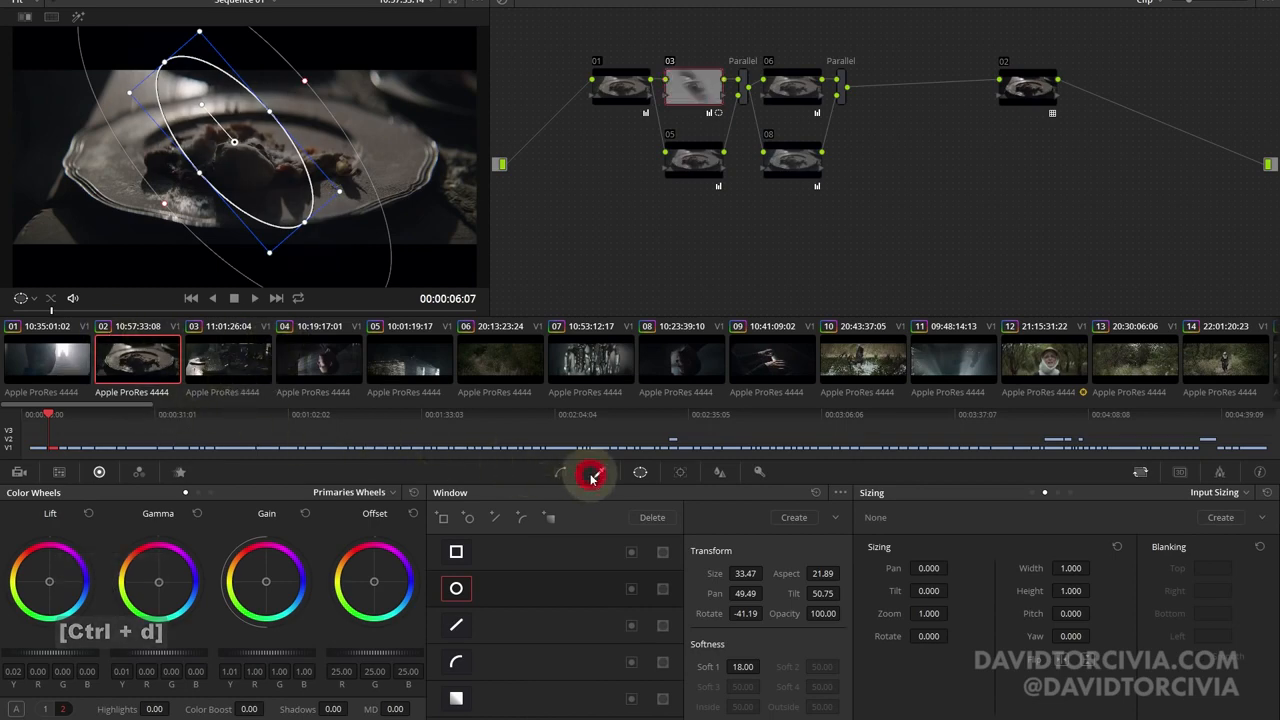
Step: Move to frame 00:00:06:17 of the plate shot and compare node 03's effect off and on
left_click_drag(77, 306, 46, 344)
key("ctrl+d")
key("ctrl+d")
key("ctrl+d")
key("ctrl+d")
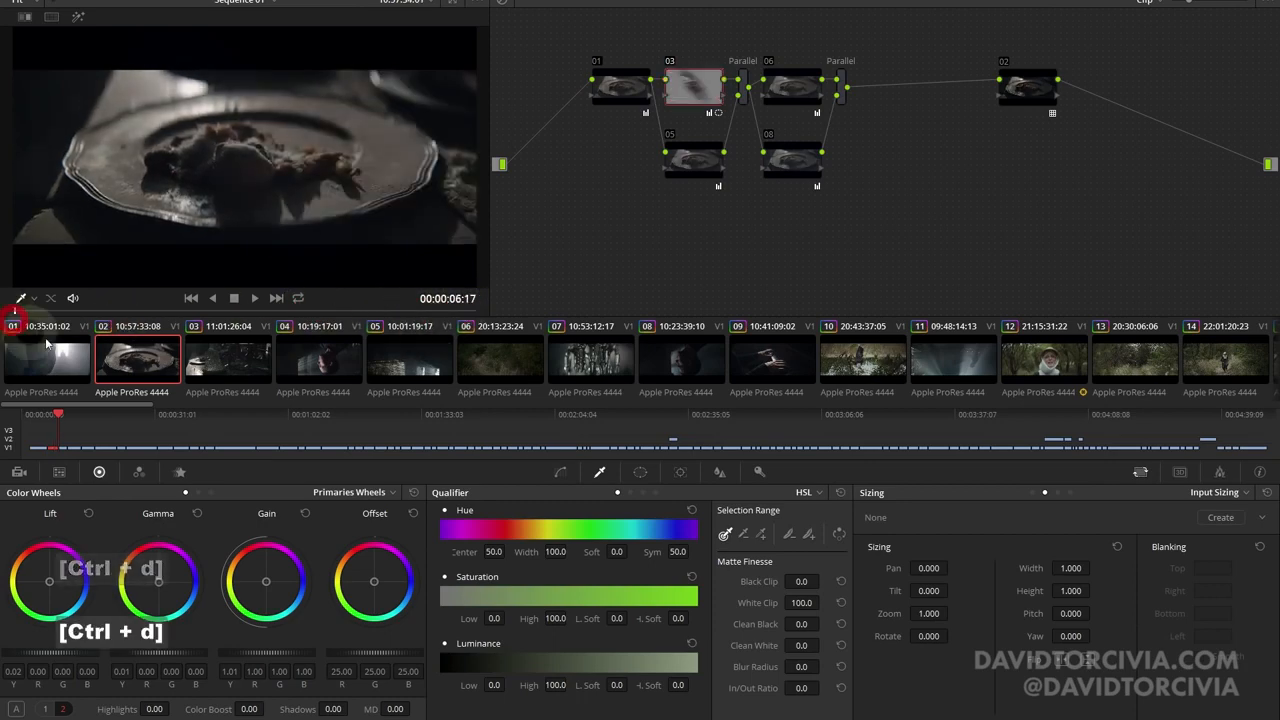
Step: Open clip 03, the glass vessel shot, and compare its image with node 03 disabled and enabled
left_click(251, 363)
key("ctrl+d")
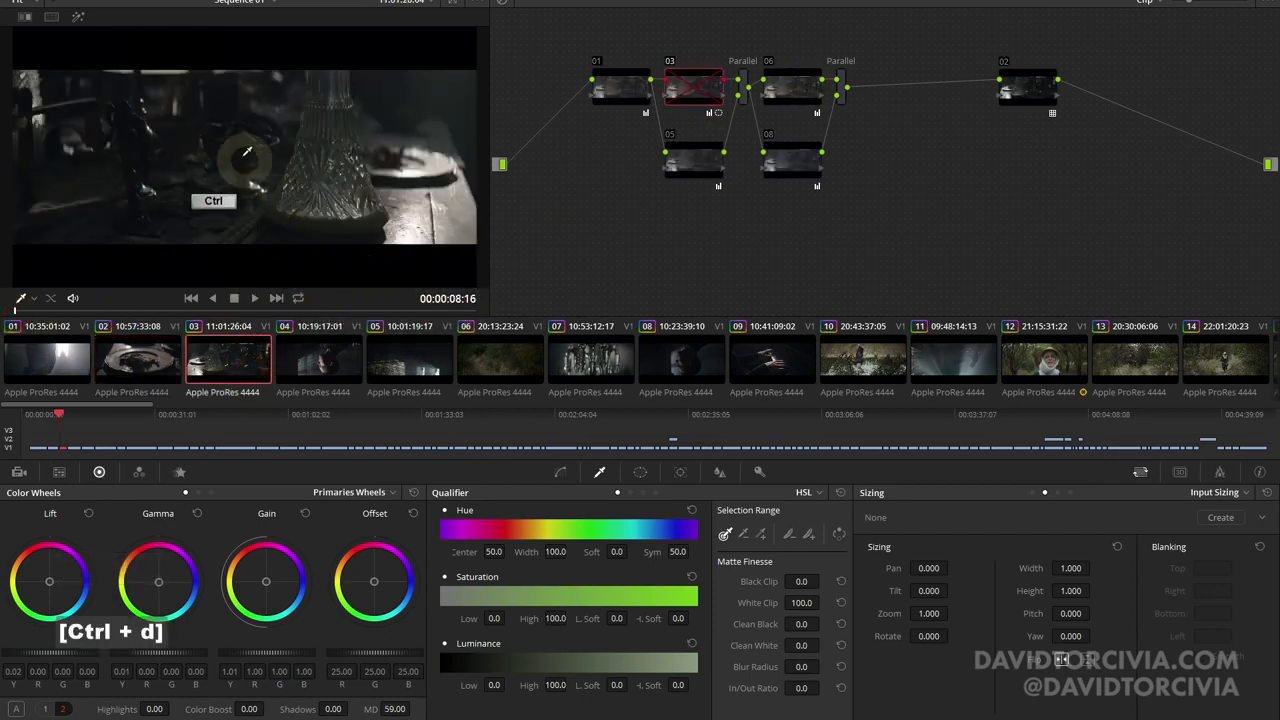
key("ctrl+d")
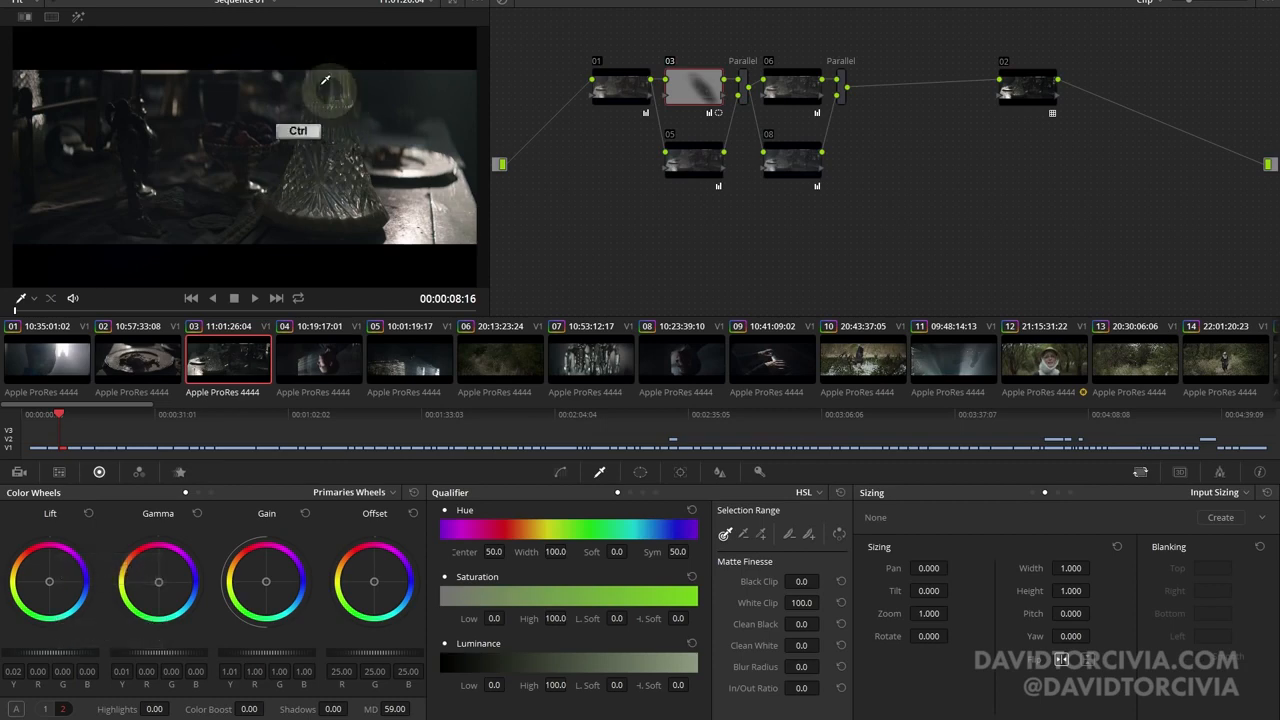
key("ctrl+d")
key("ctrl+d")
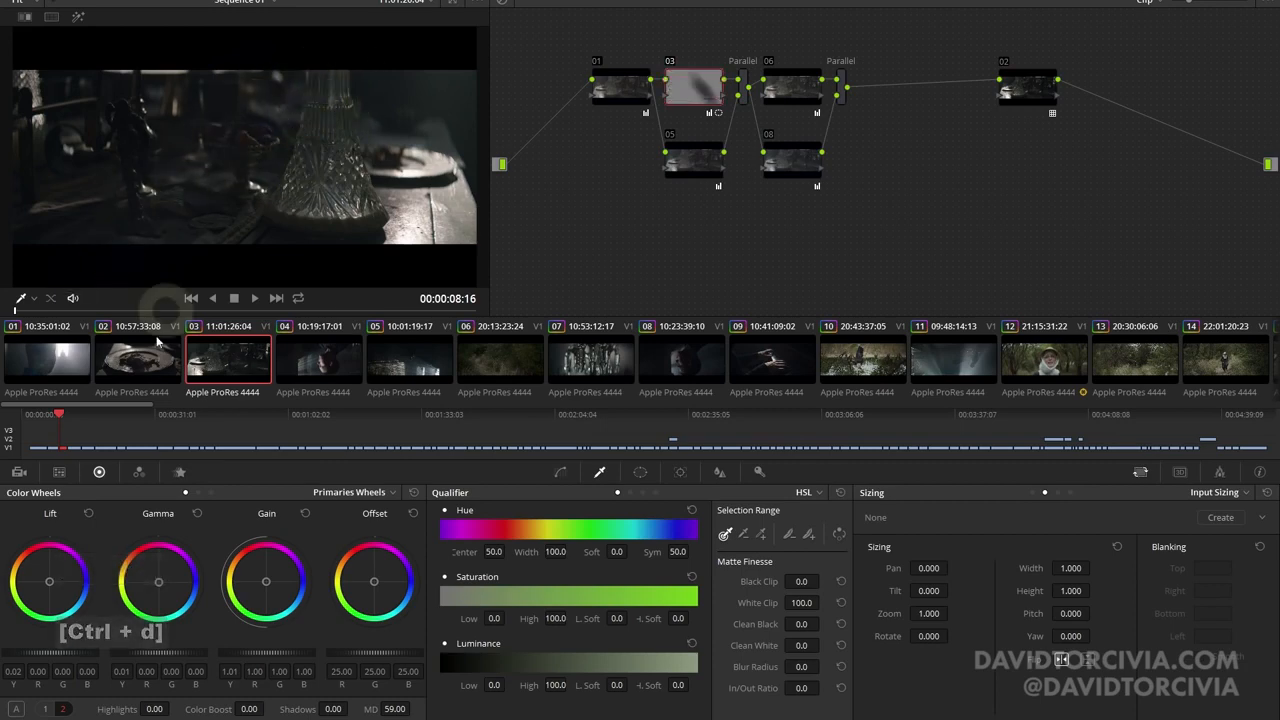
Step: Play clip 03 and scrub through it and clip 04 to review how their light changes
left_click(253, 298)
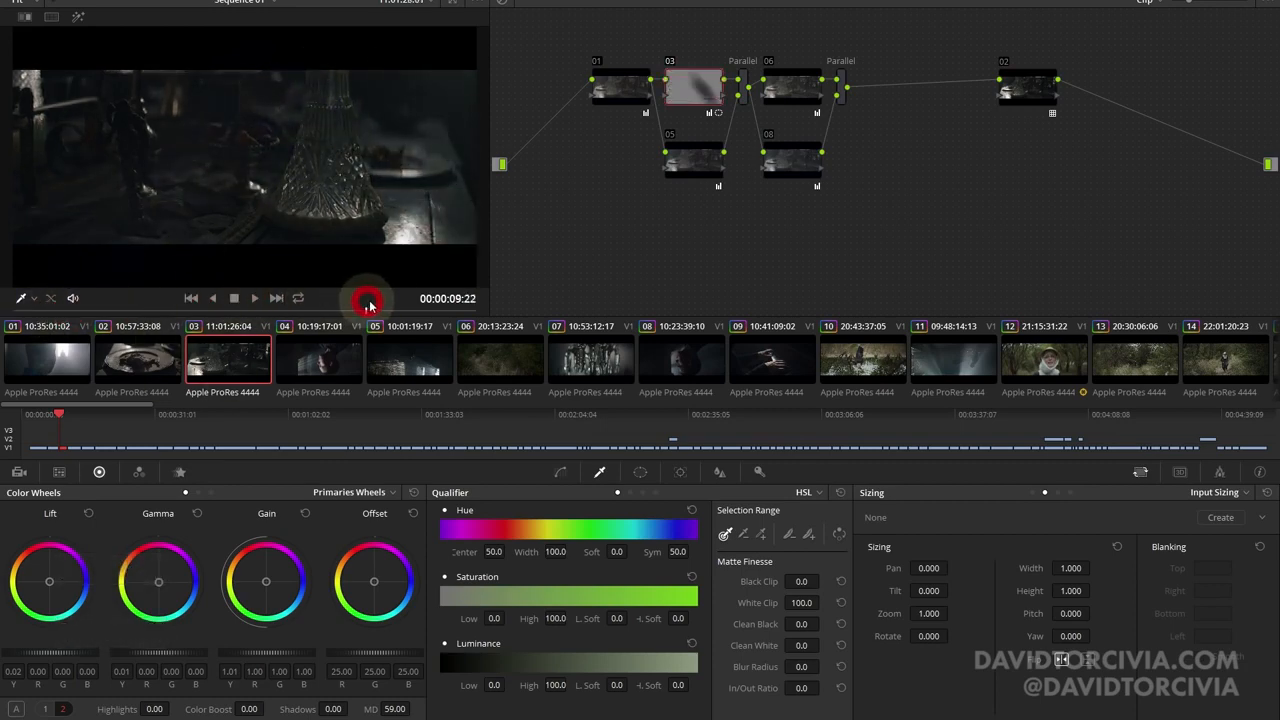
left_click_drag(369, 305, 4, 309)
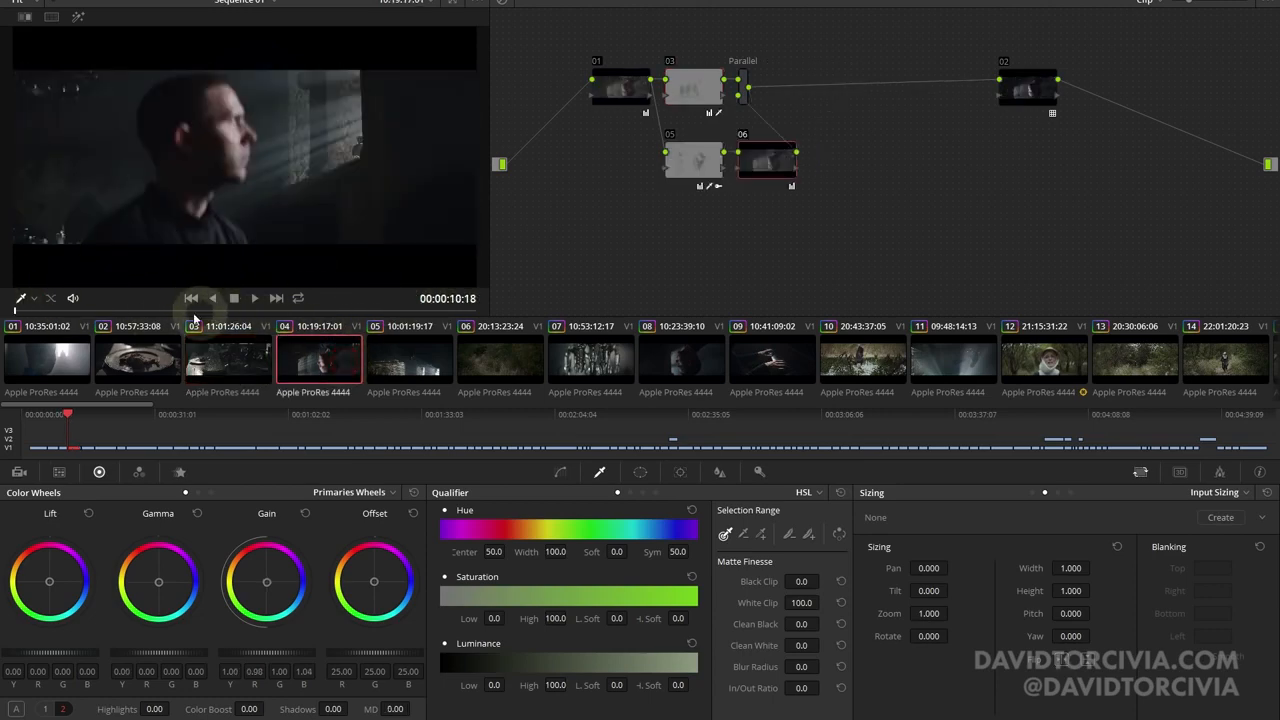
mouse_move(182, 313)
left_mouse_down()
mouse_move(224, 296)
mouse_move(399, 298)
left_mouse_up()
Step: Open clip 08, move to frame 00:00:26:06, and compare the man's profile with node 05 off and on
left_click(690, 365)
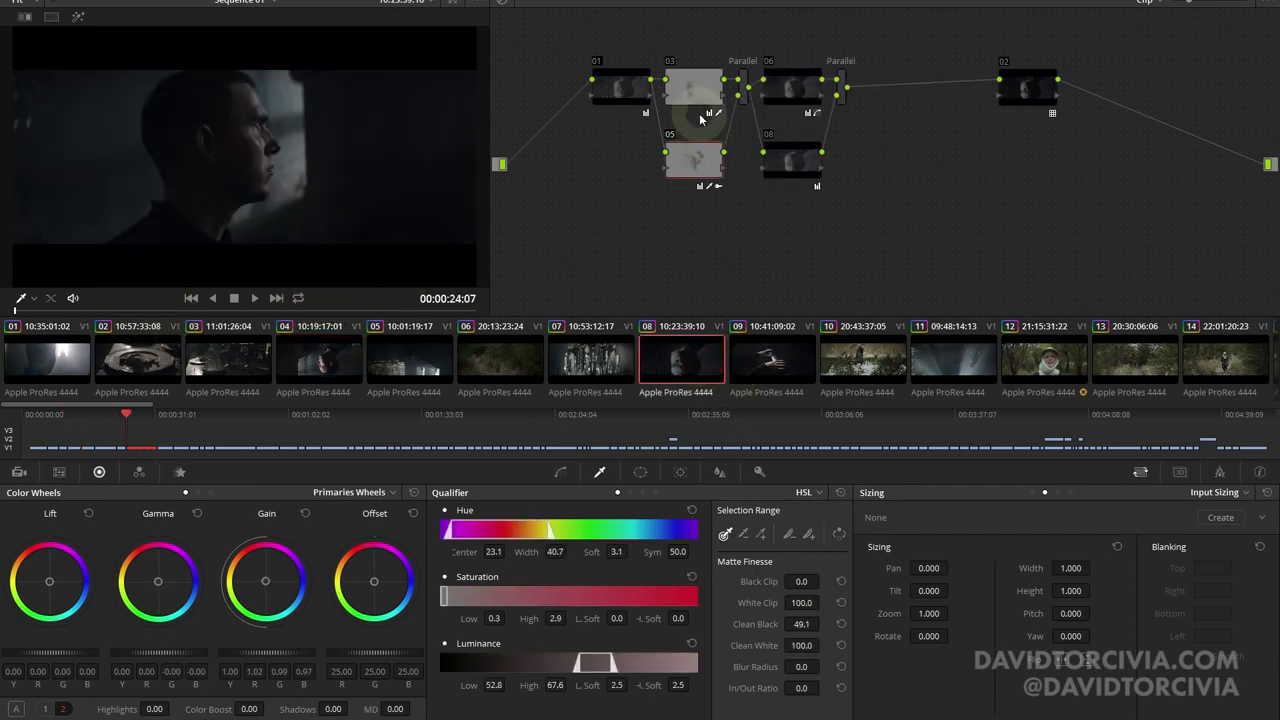
left_click_drag(42, 313, 132, 307)
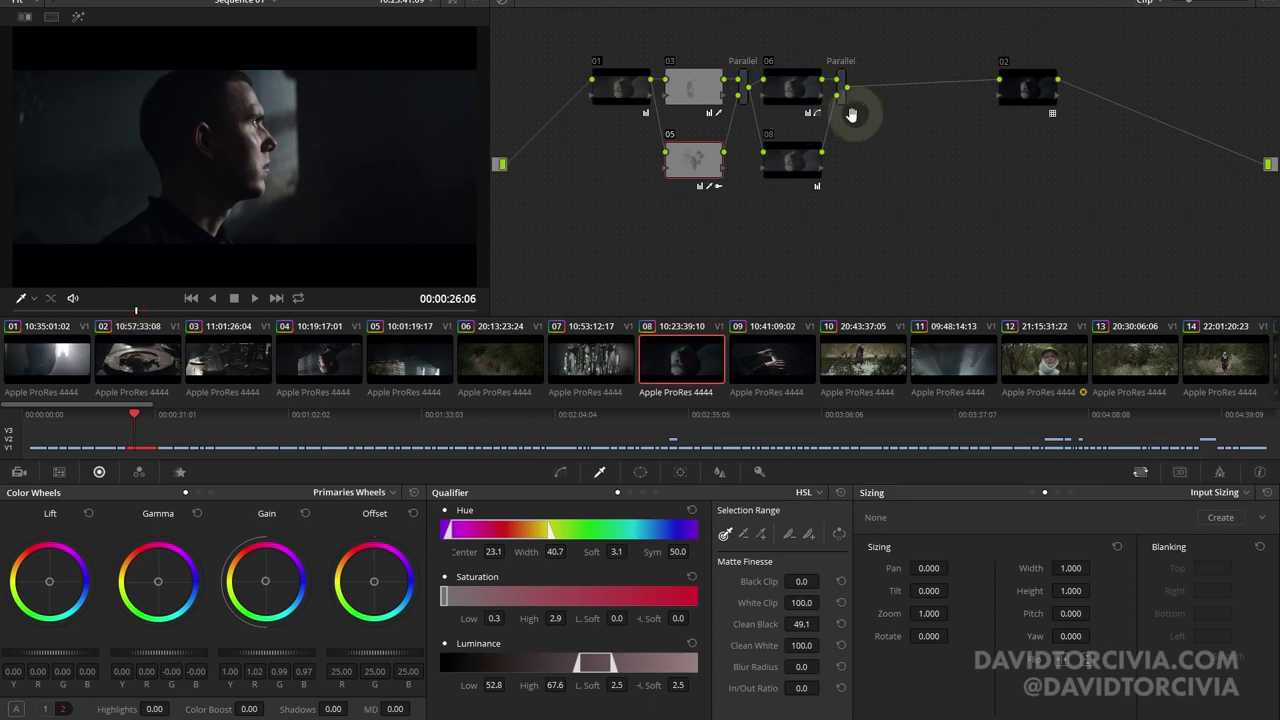
left_click(705, 163)
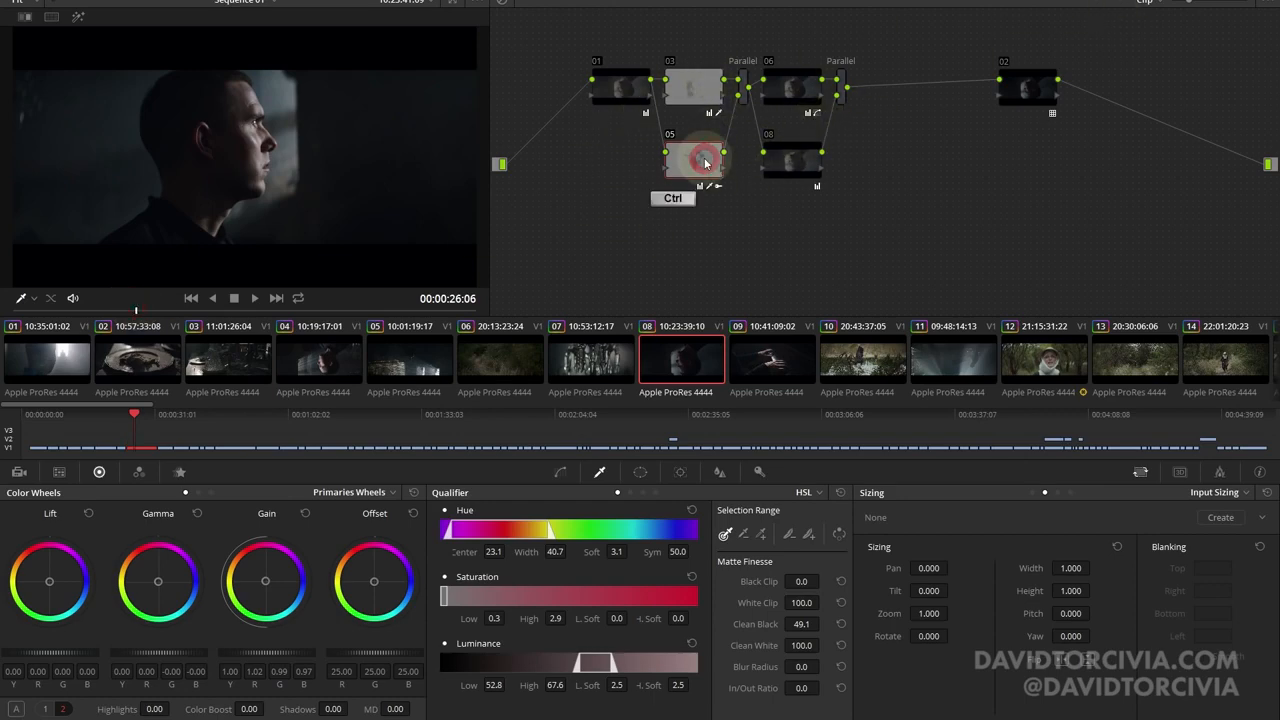
key("ctrl+d")
key("ctrl+d")
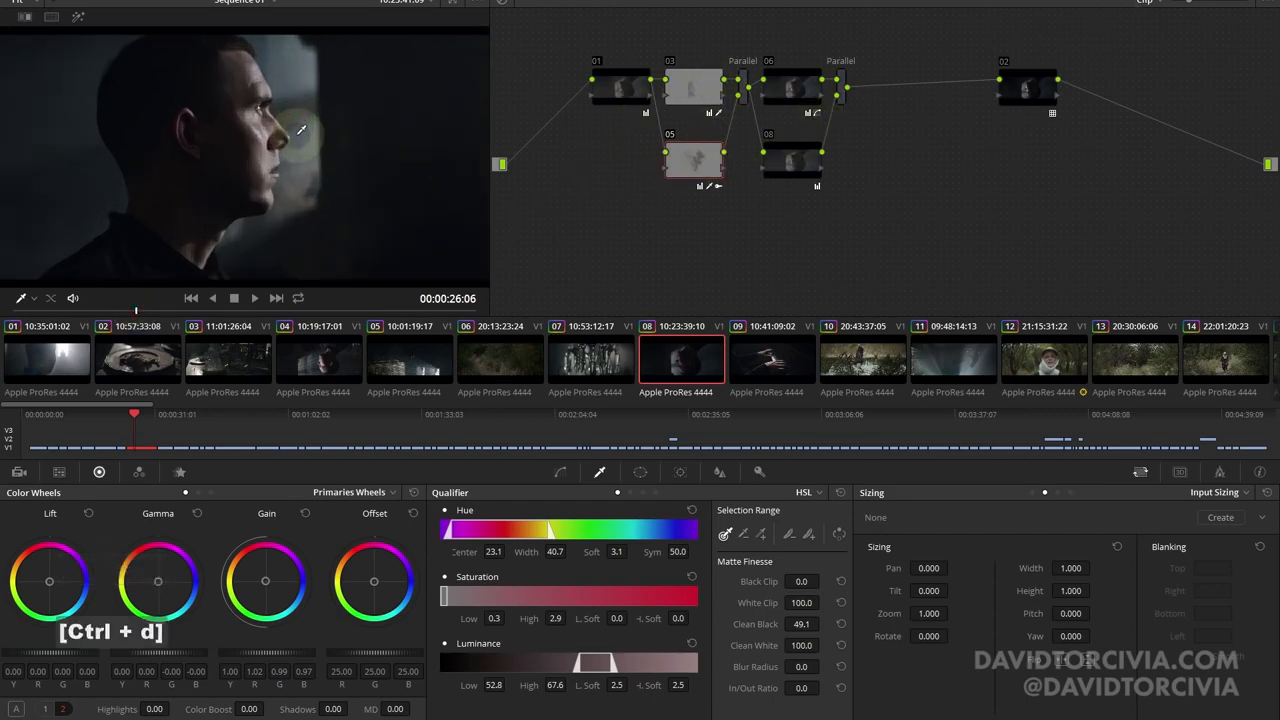
Step: Enlarge the viewer to full page and compare node 05's effect on the man's face off and on
key("shift+f")
key("ctrl+d")
key("ctrl+d")
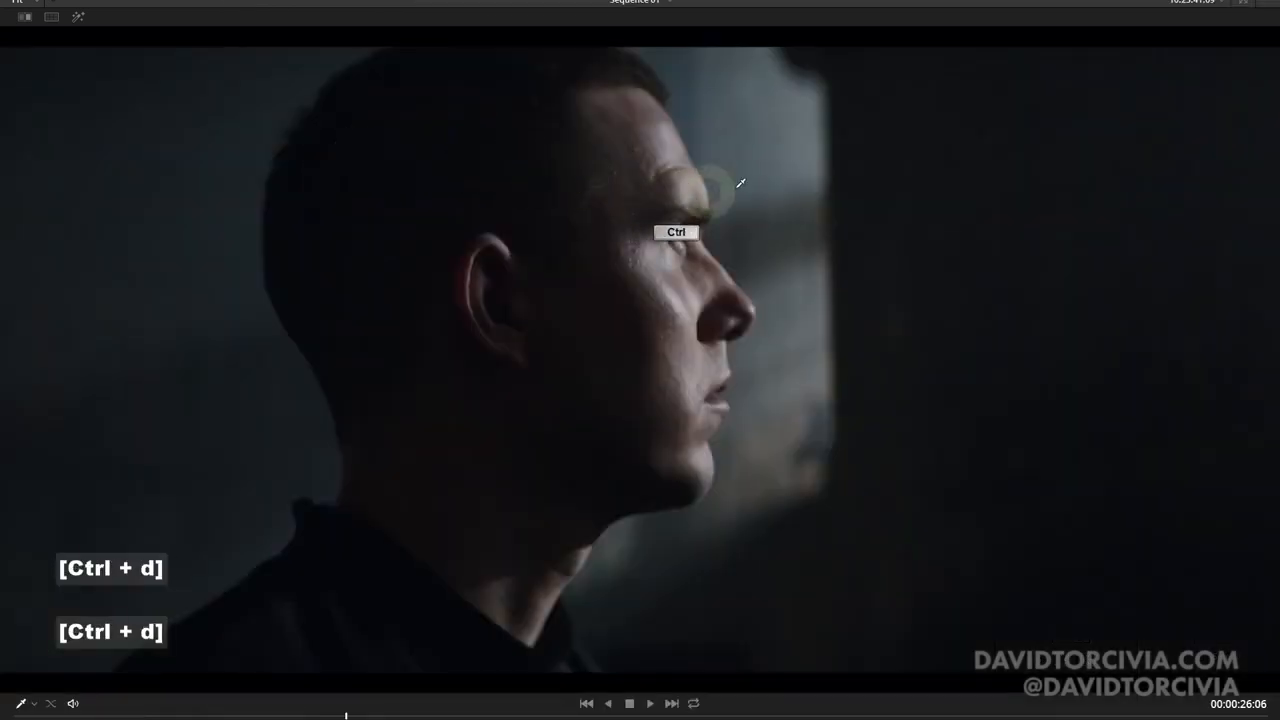
key("ctrl")
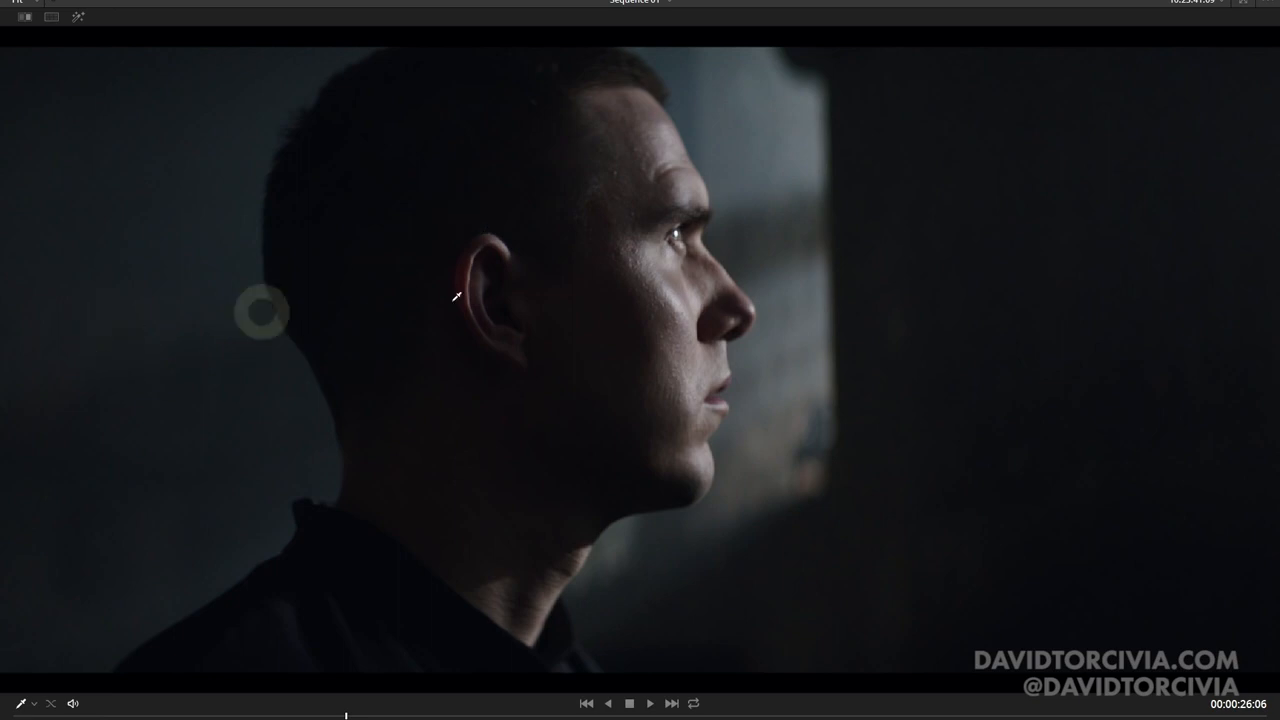
Step: Bypass and restore the whole grade to compare it with the ungraded image, and return the viewer to normal size
key("shift+d")
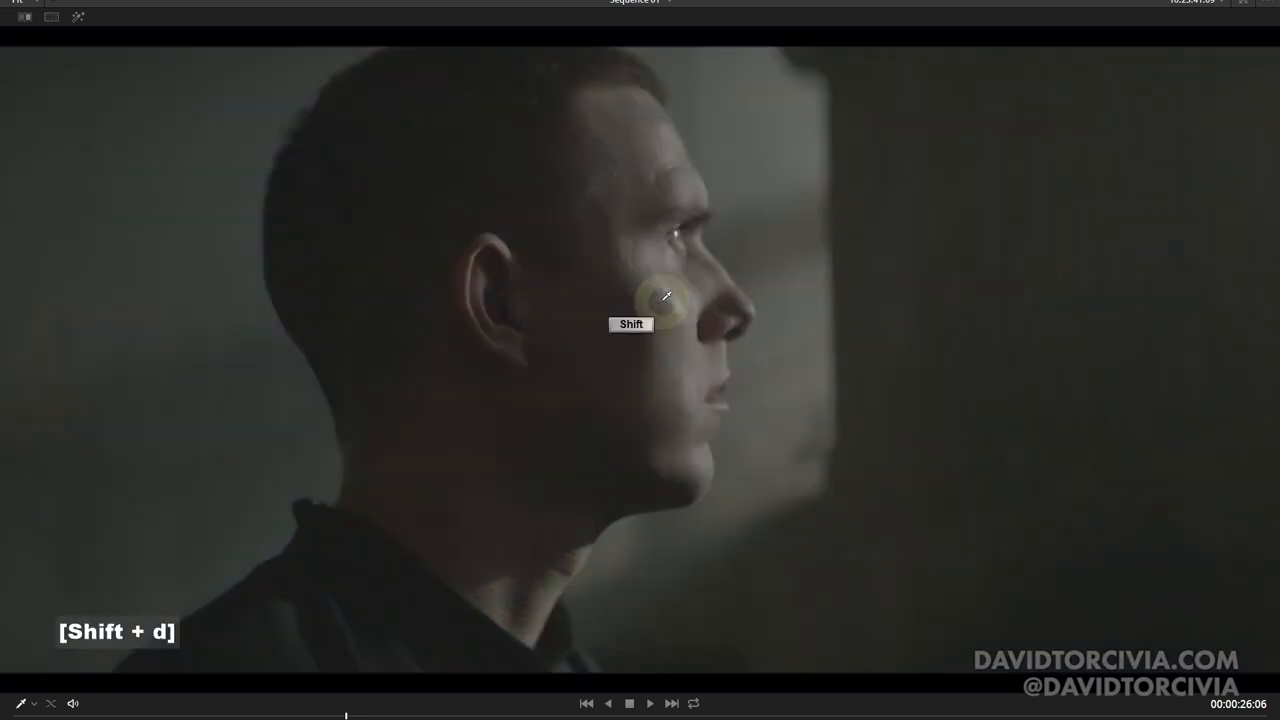
key("shift+d")
key("shift+f")
Step: Compare clip 08 with node 05 and node 03 each switched off and on in turn
key("ctrl+d")
key("ctrl+d")
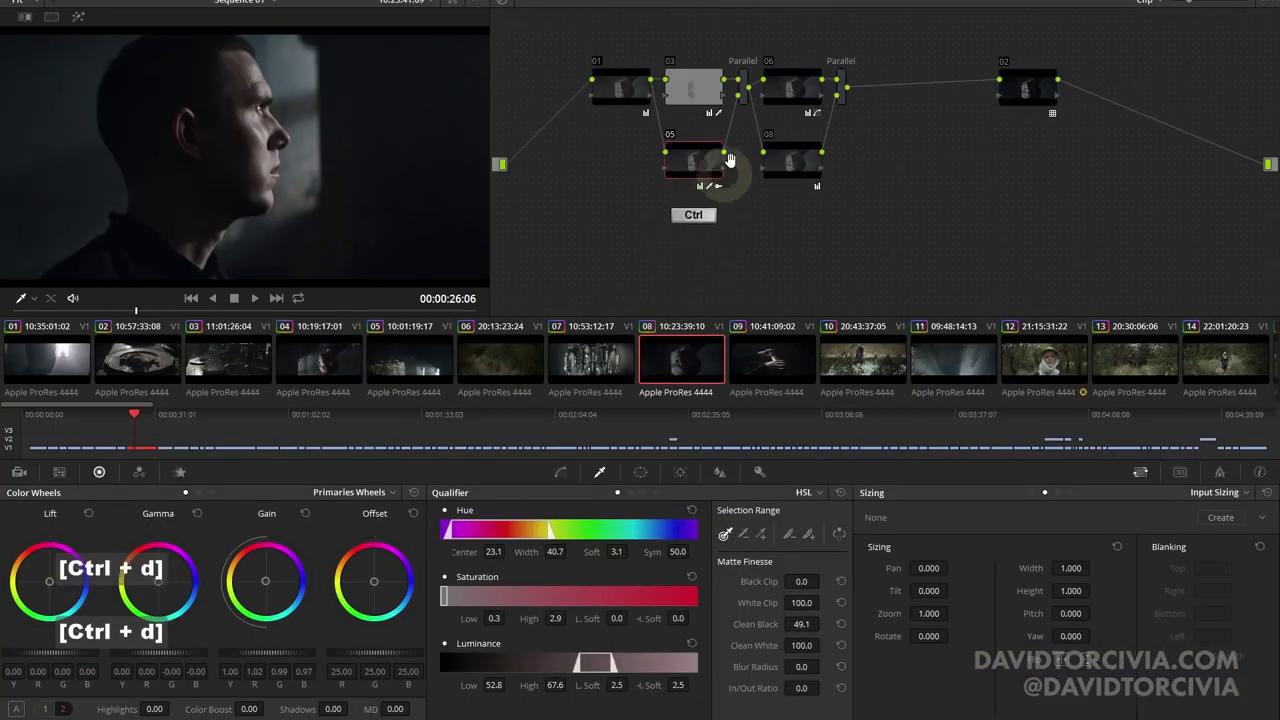
left_click(690, 90)
key("ctrl+d")
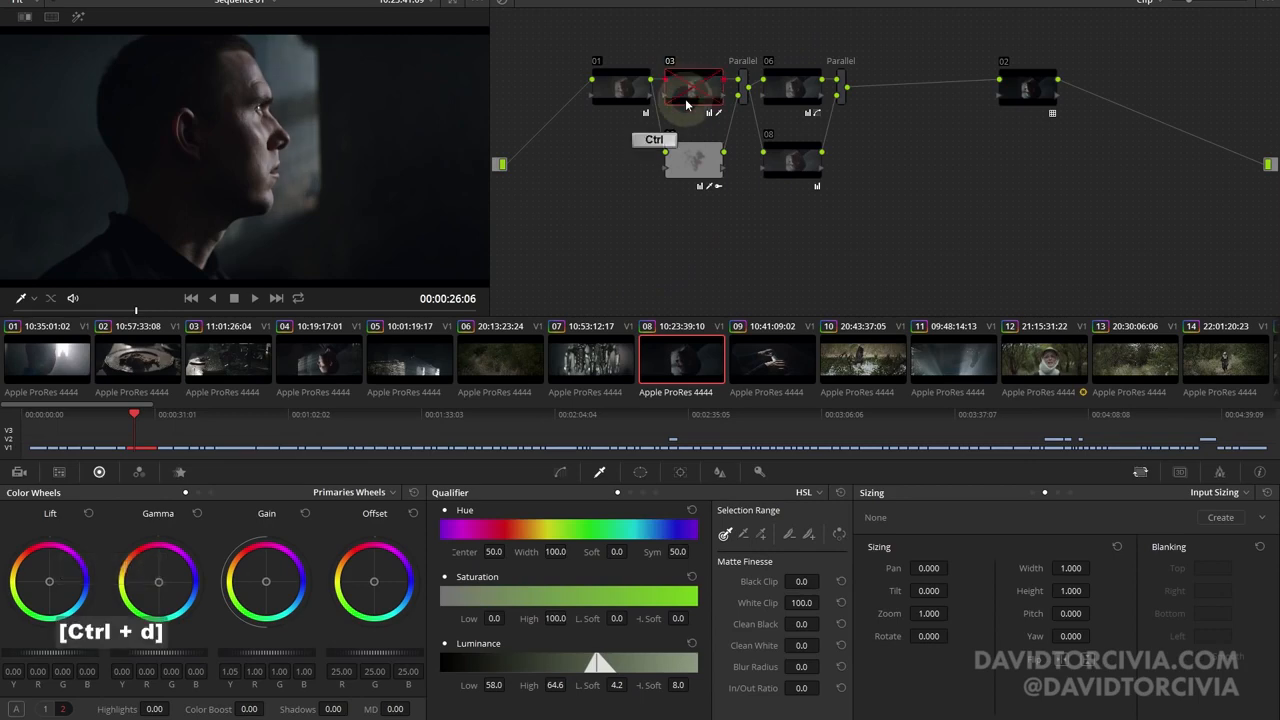
key("ctrl+d")
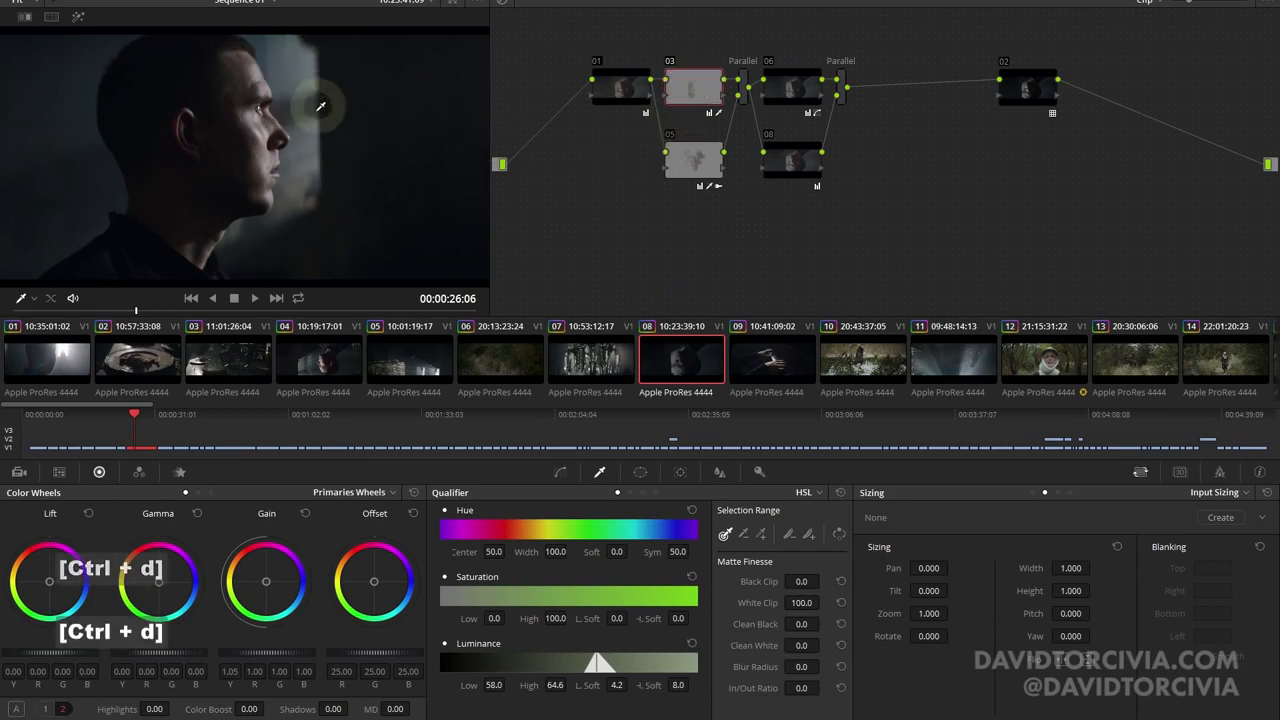
Step: Scrub clip 08 to frame 00:00:31:17 and compare the man's darker pose with node 03 off and on
left_click_drag(138, 309, 491, 294)
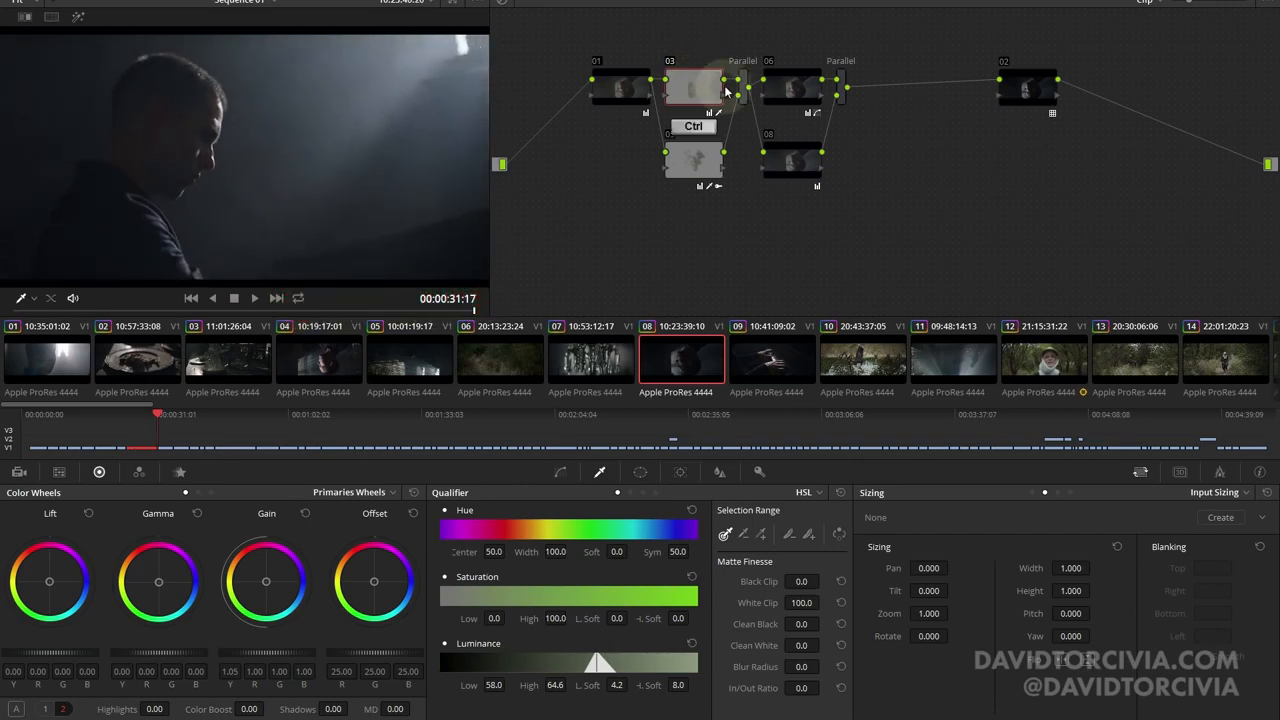
key("ctrl+d")
key("ctrl+d")
key("ctrl+d")
key("ctrl+d")
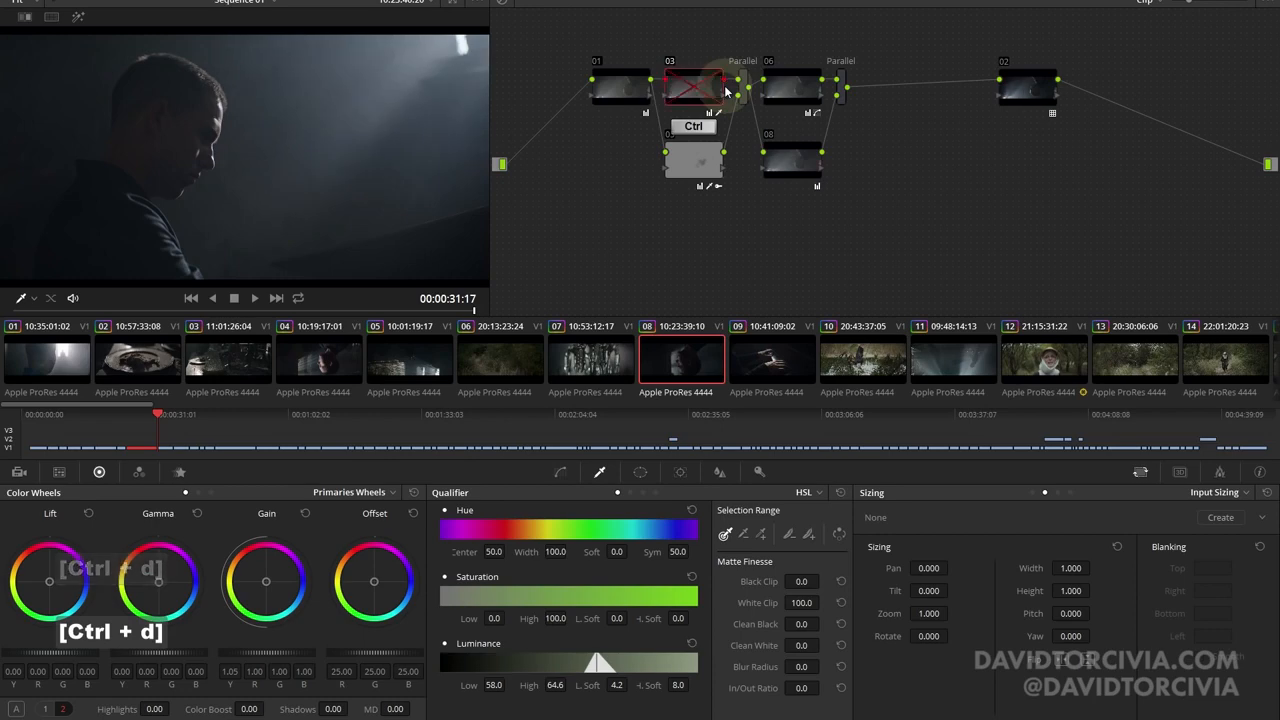
Step: Open clip 01 and play the backlit head shot to review its motion
left_click(52, 364)
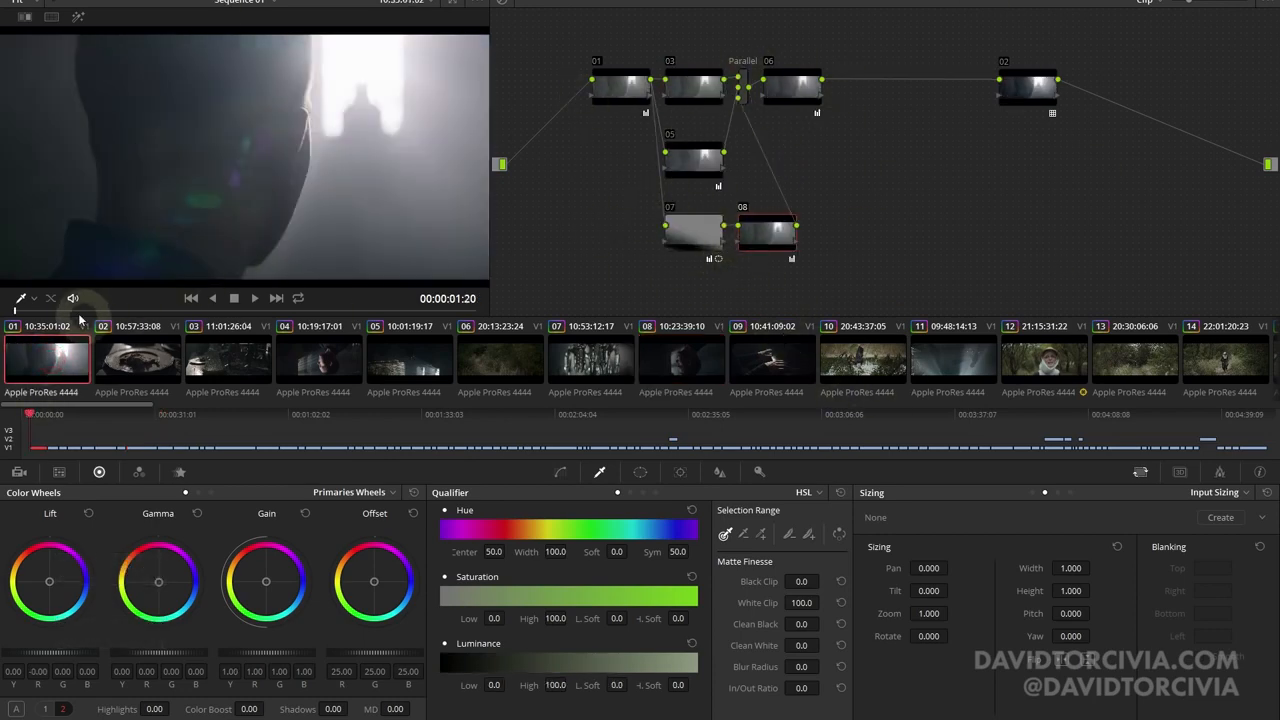
left_click(262, 298)
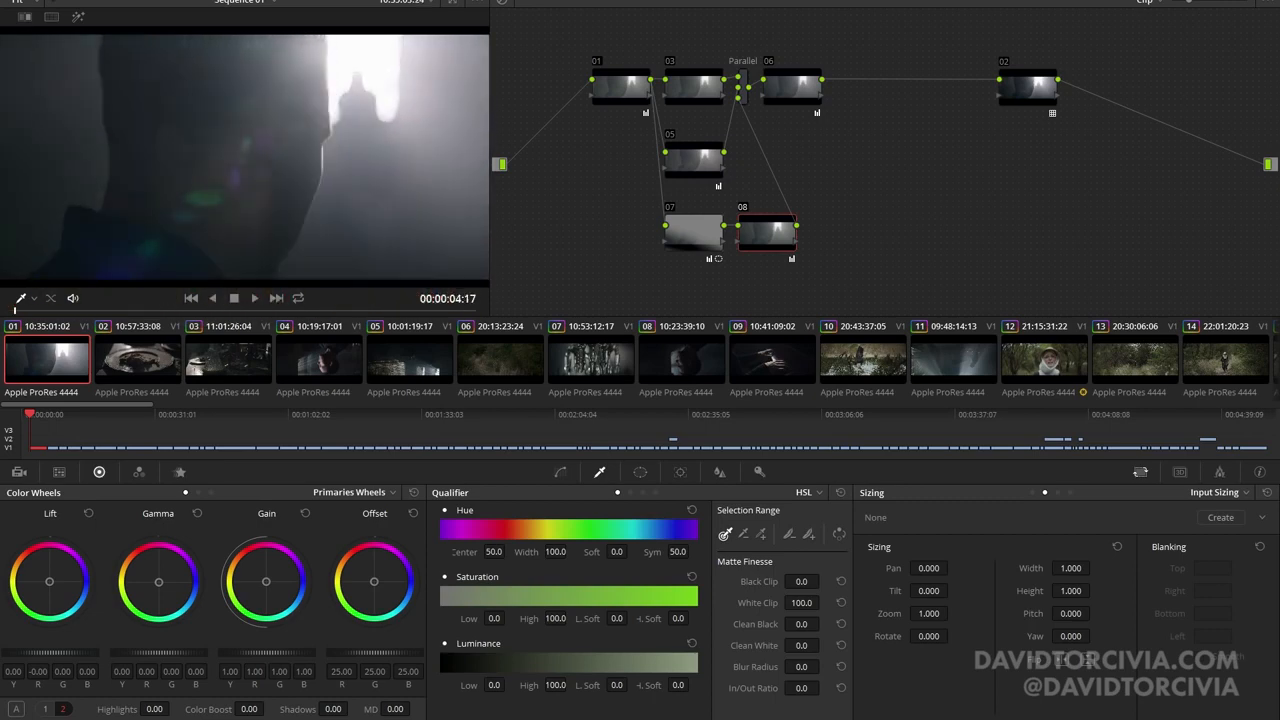
key("space")
Step: Compare clip 01 with node 07 disabled and enabled, leaving the node enabled
key("ctrl+d")
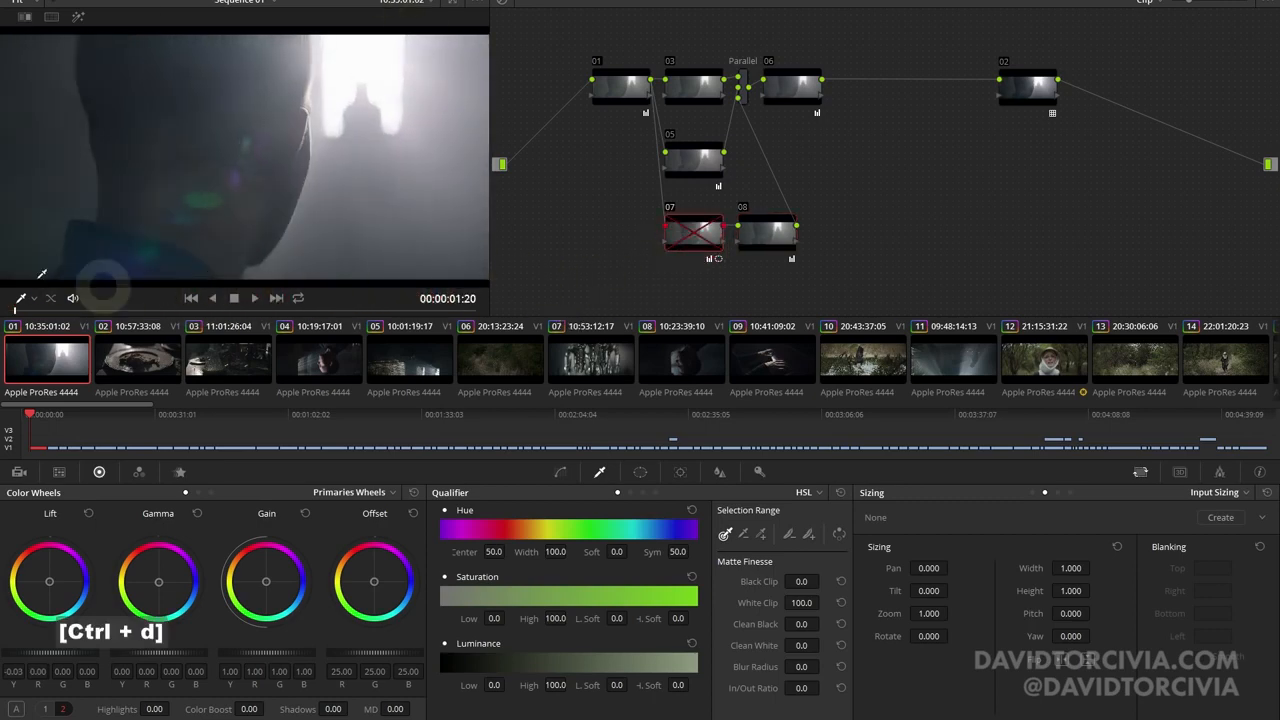
key("ctrl+d")
key("ctrl+d")
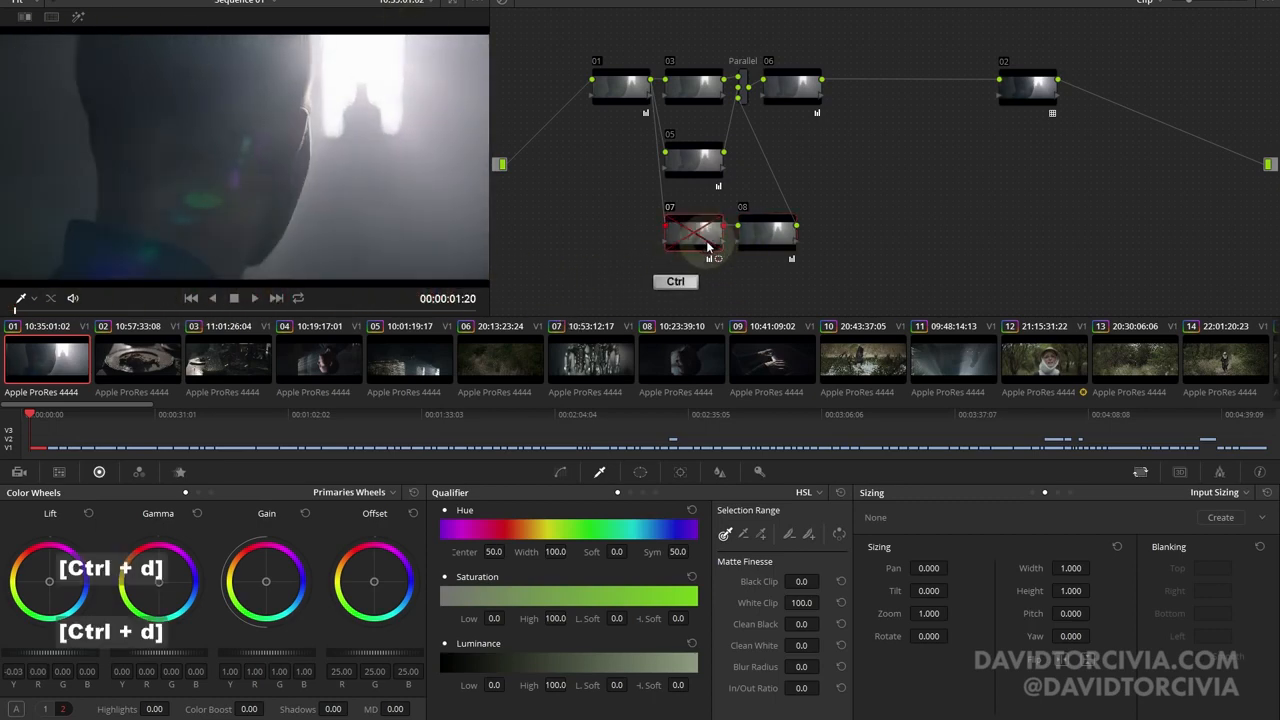
key("ctrl+d")
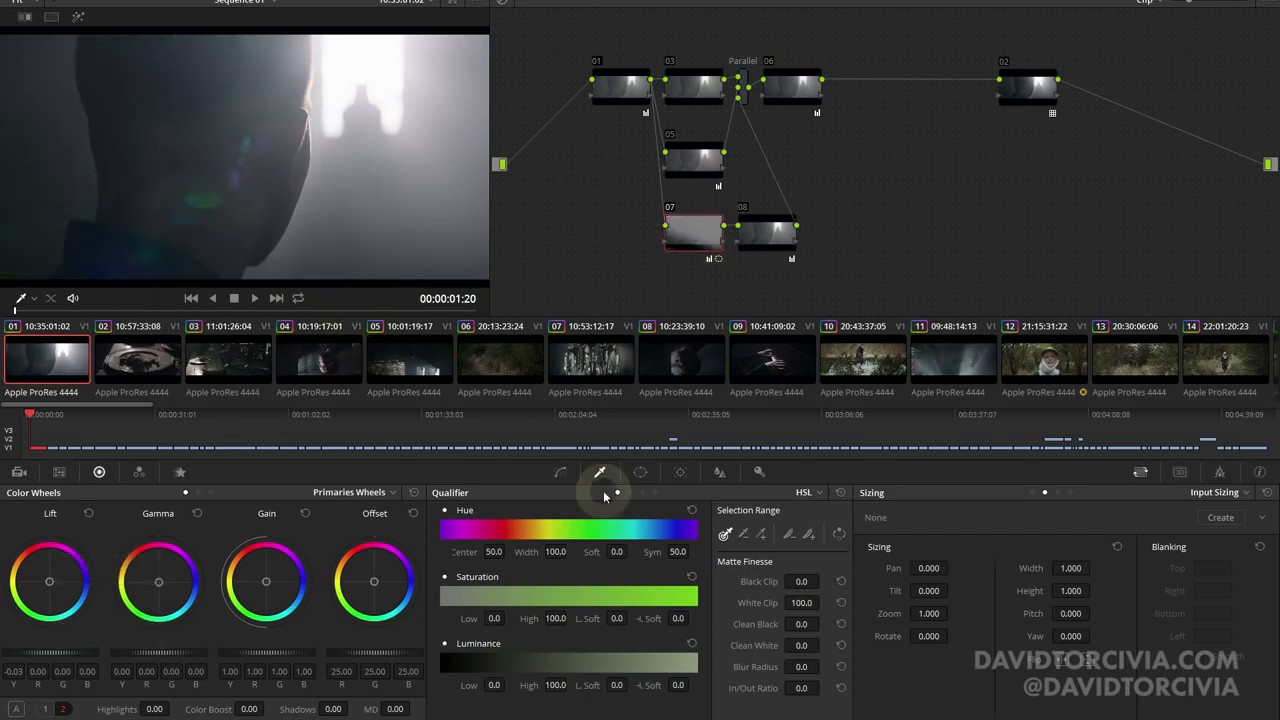
Step: Show node 07's circular window to inspect its shape, hide it, and compare the node's effect off and on
left_click(643, 469)
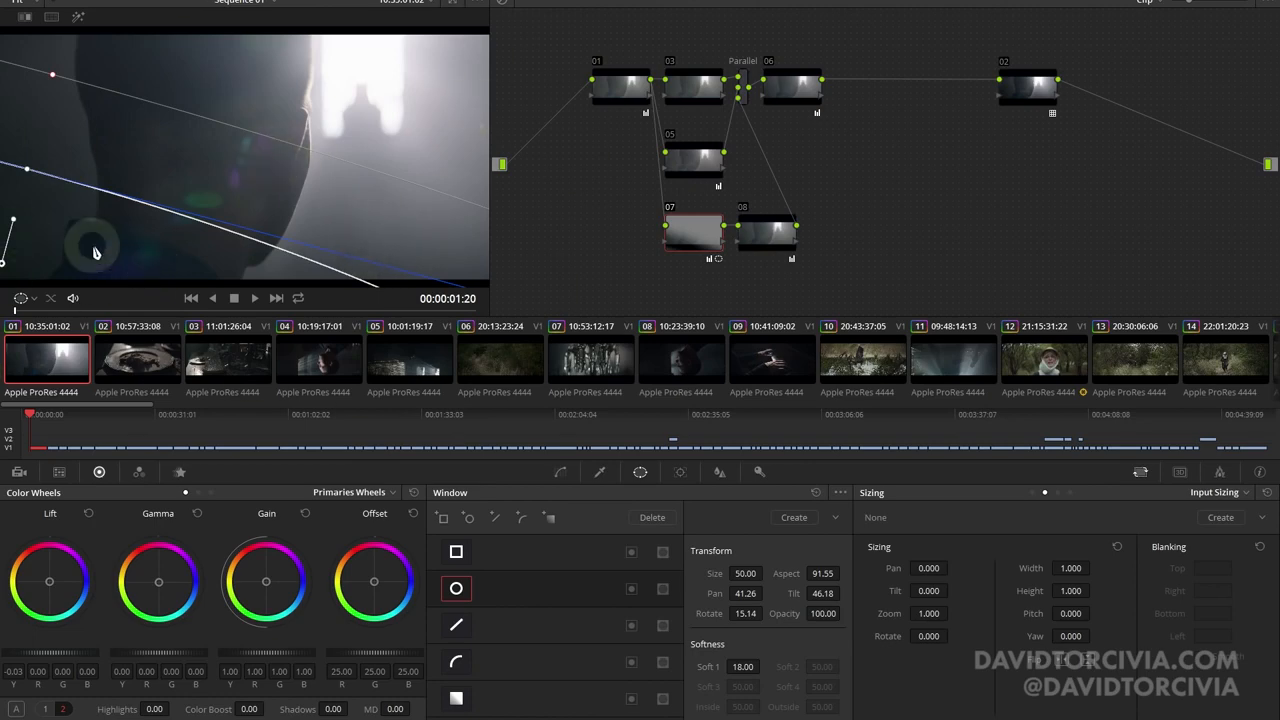
left_click(612, 474)
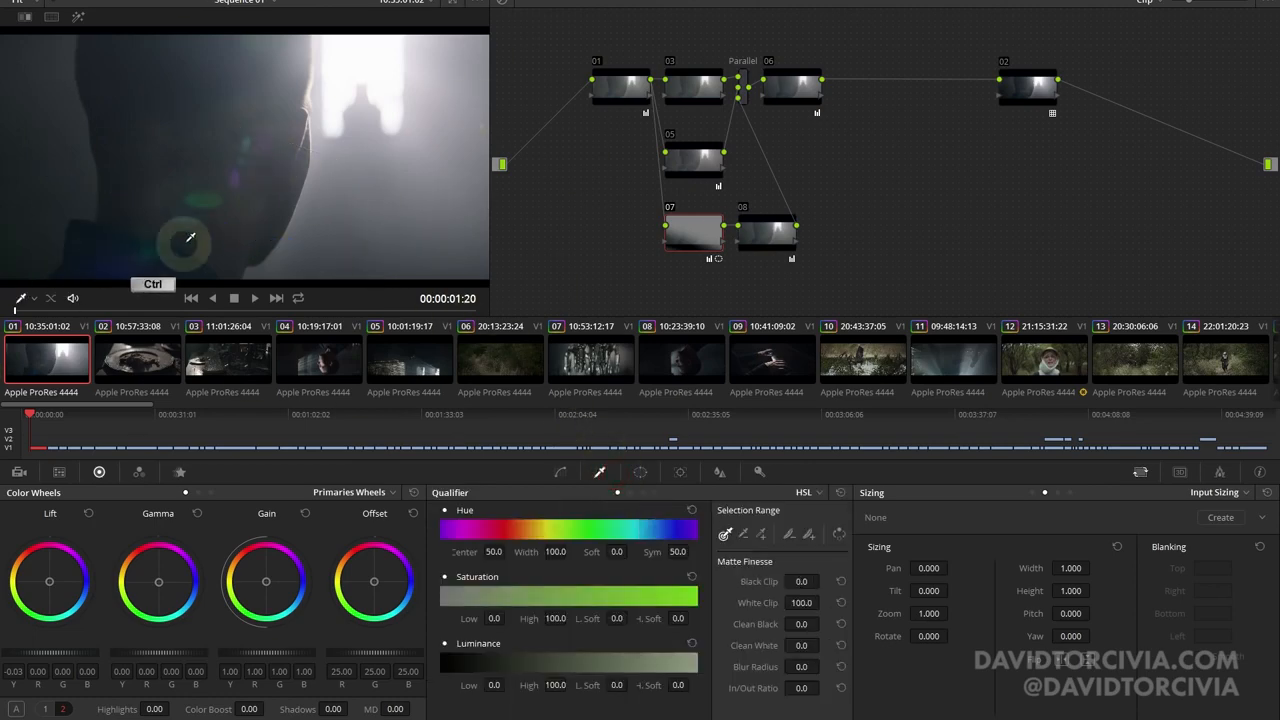
key("ctrl+d")
key("ctrl+d")
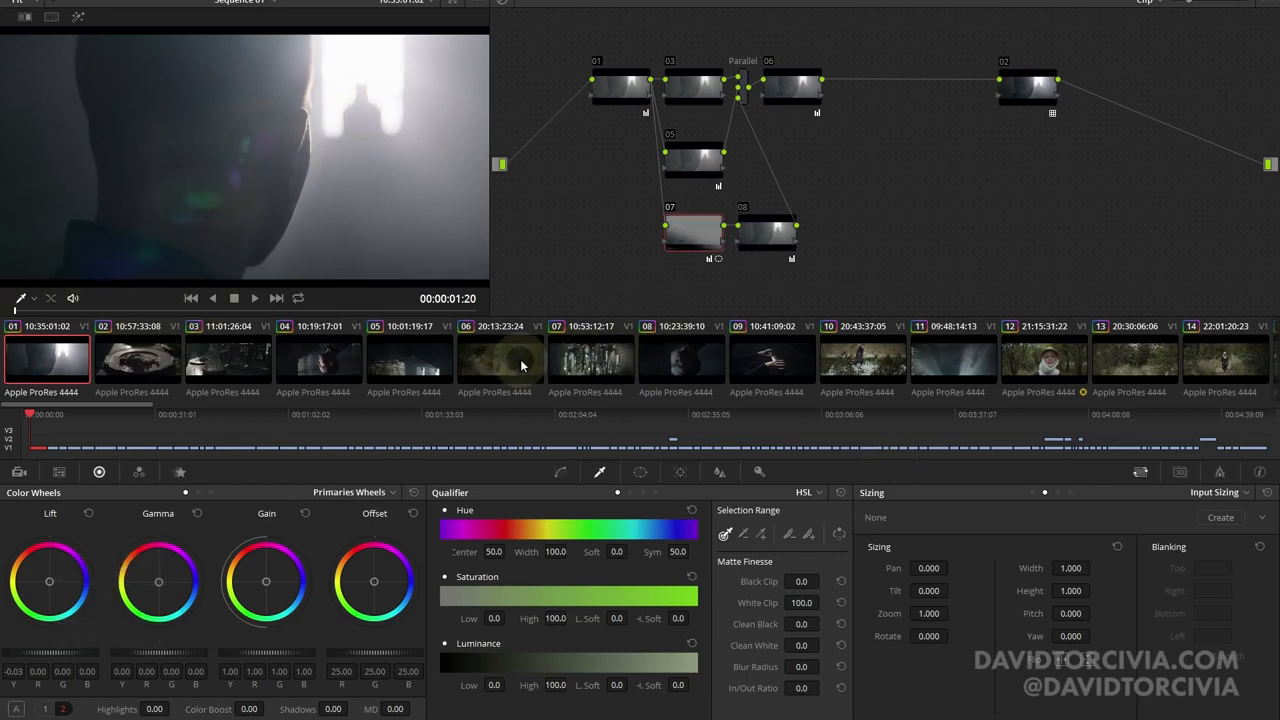
Step: Open clip 10 and scrub through the shot of the woman running through the field, returning to its first frame
scroll(521, 366, "down", 5)
left_click(468, 362)
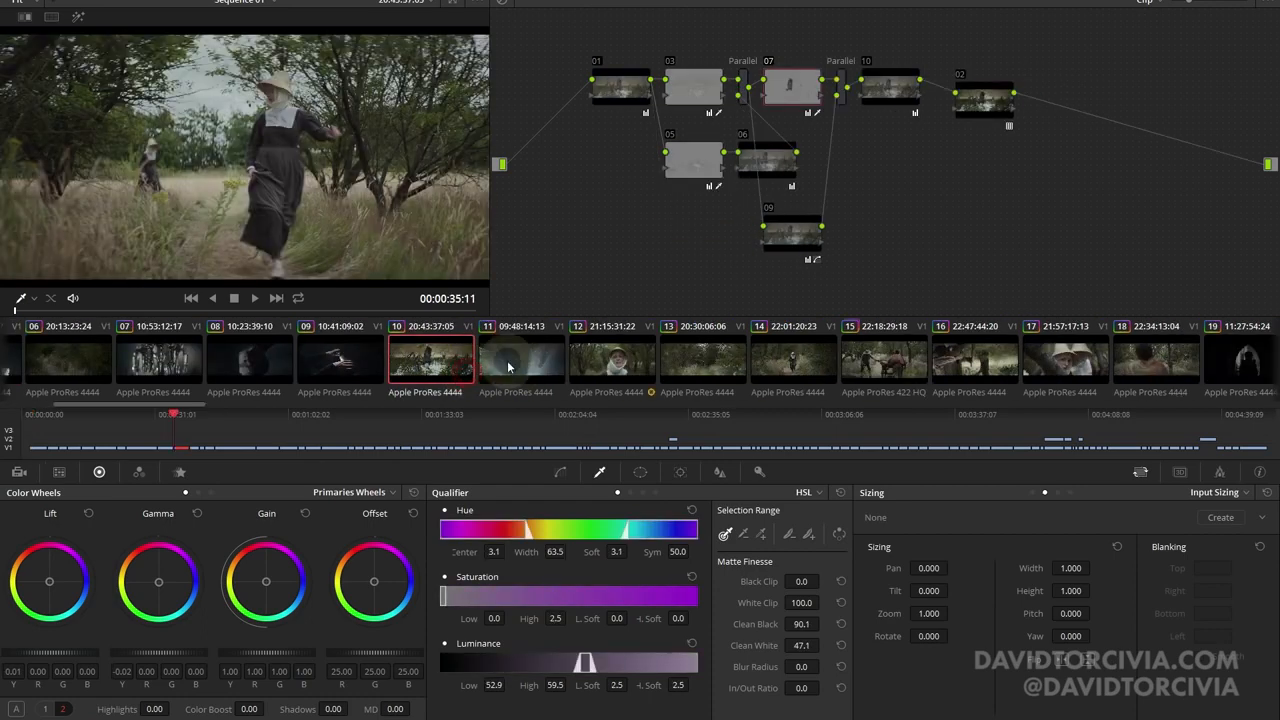
left_click_drag(70, 310, 17, 297)
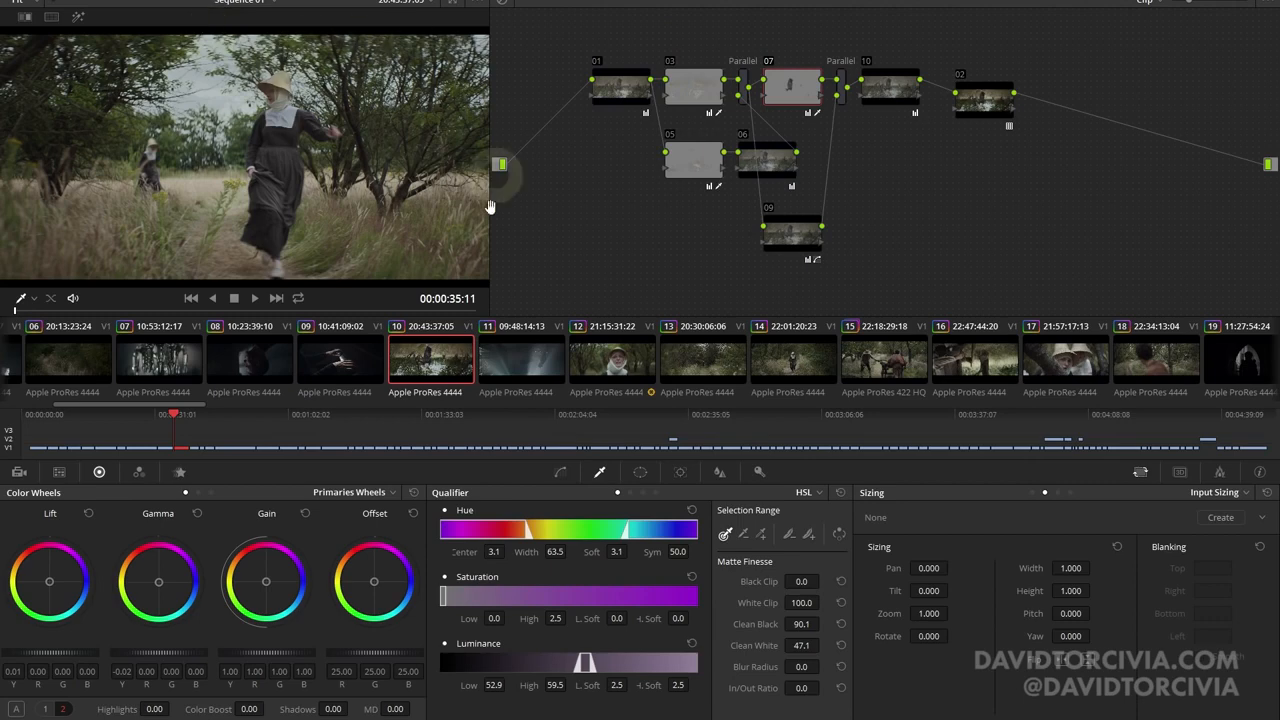
Step: Compare clip 10 with node 05 disabled and enabled, leaving the node on
left_click(691, 159)
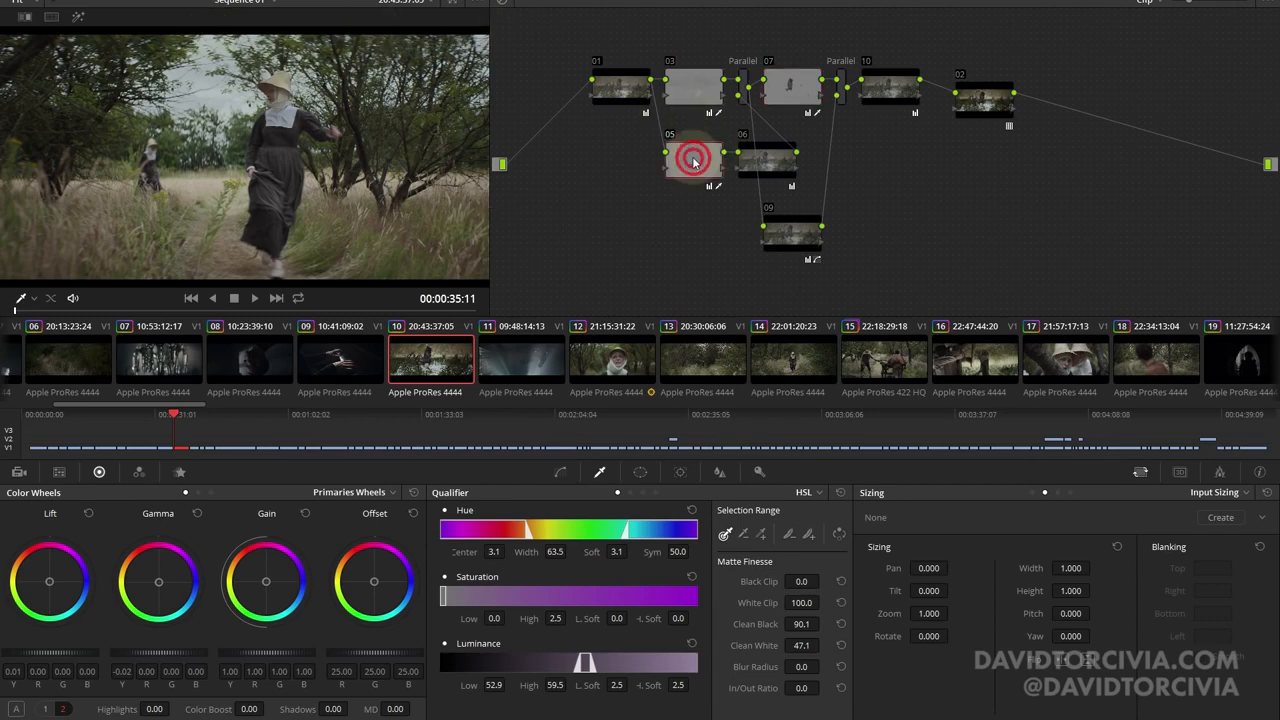
key("ctrl+d")
key("ctrl+d")
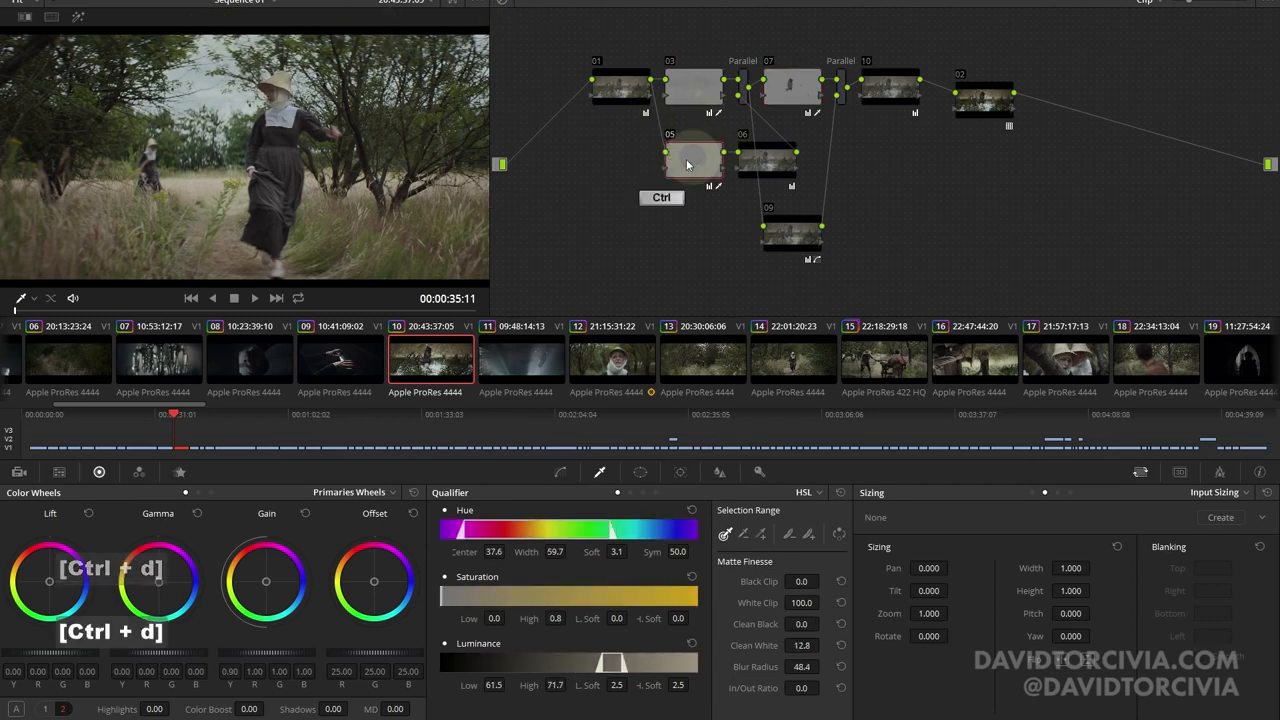
key("ctrl+d")
key("ctrl+d")
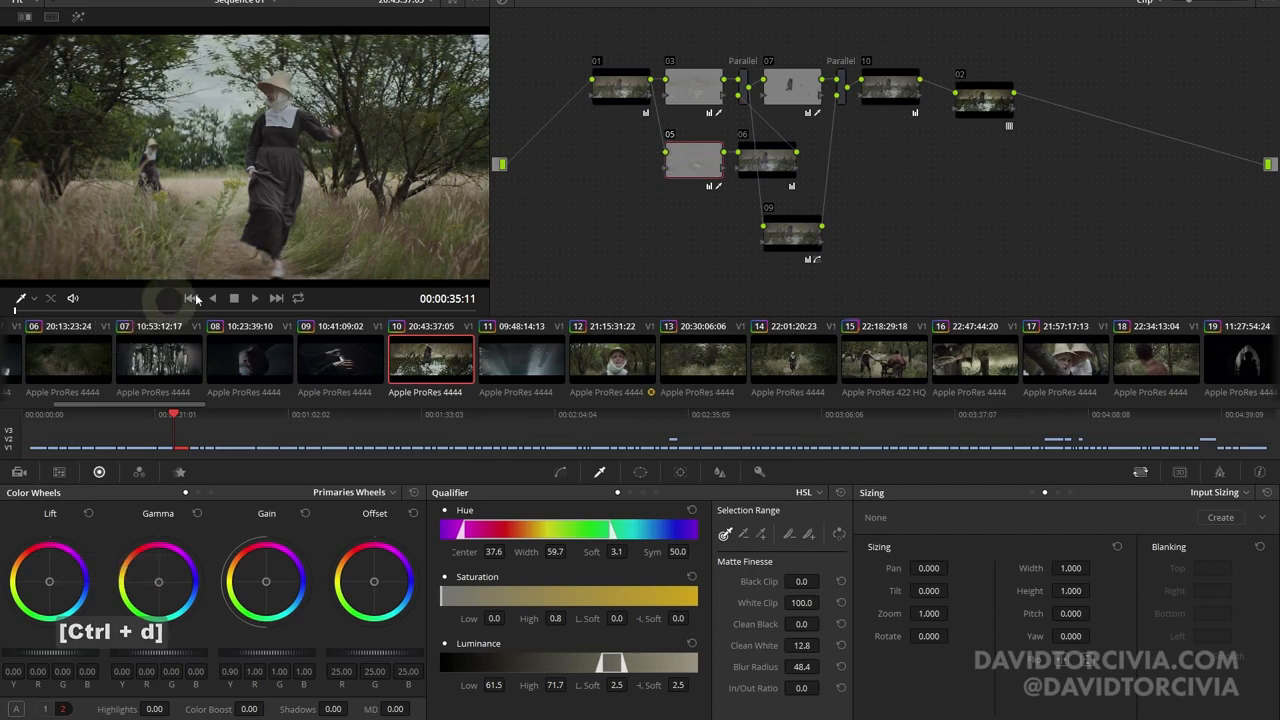
Step: Compare the running woman's dress with node 07 off and on, leaving the node enabled
left_click(790, 87)
key("ctrl+d")
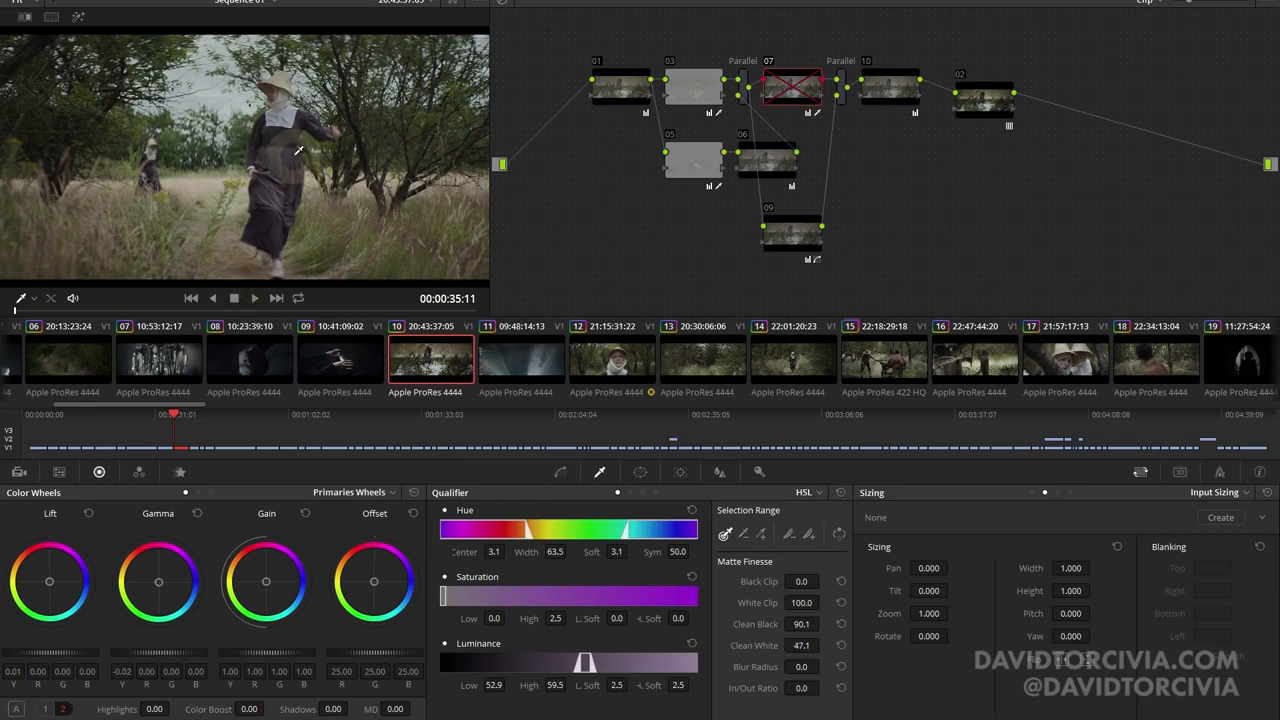
key("ctrl")
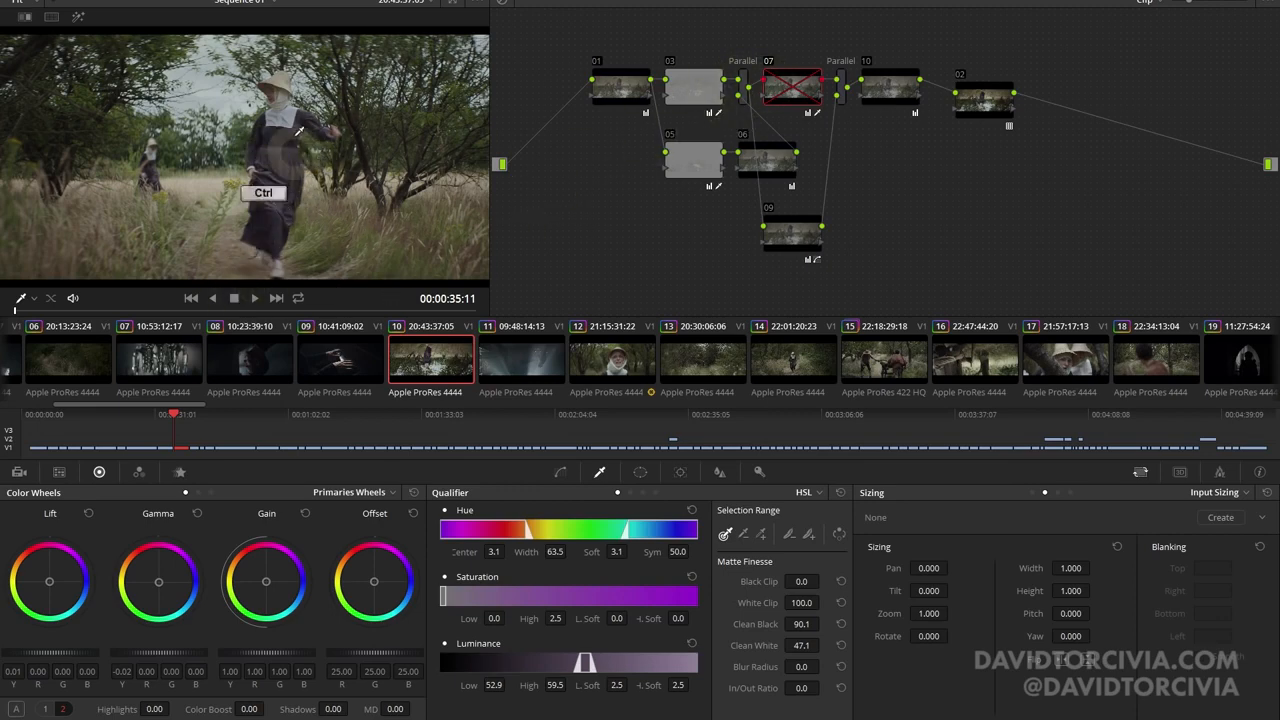
key("ctrl")
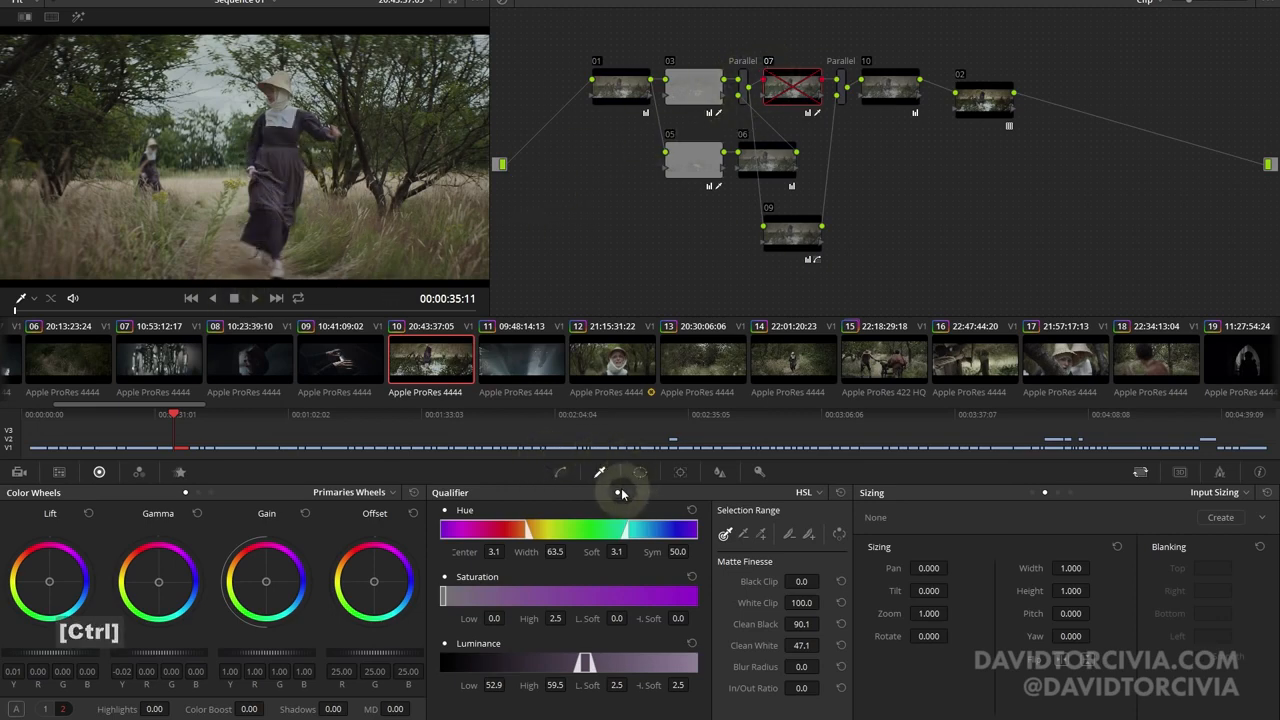
key("ctrl+d")
Step: Isolate node 07's keyed dress with Highlight, turn Highlight off, and show the node's contrast and saturation settings while reviewing the clip
key("shift+h")
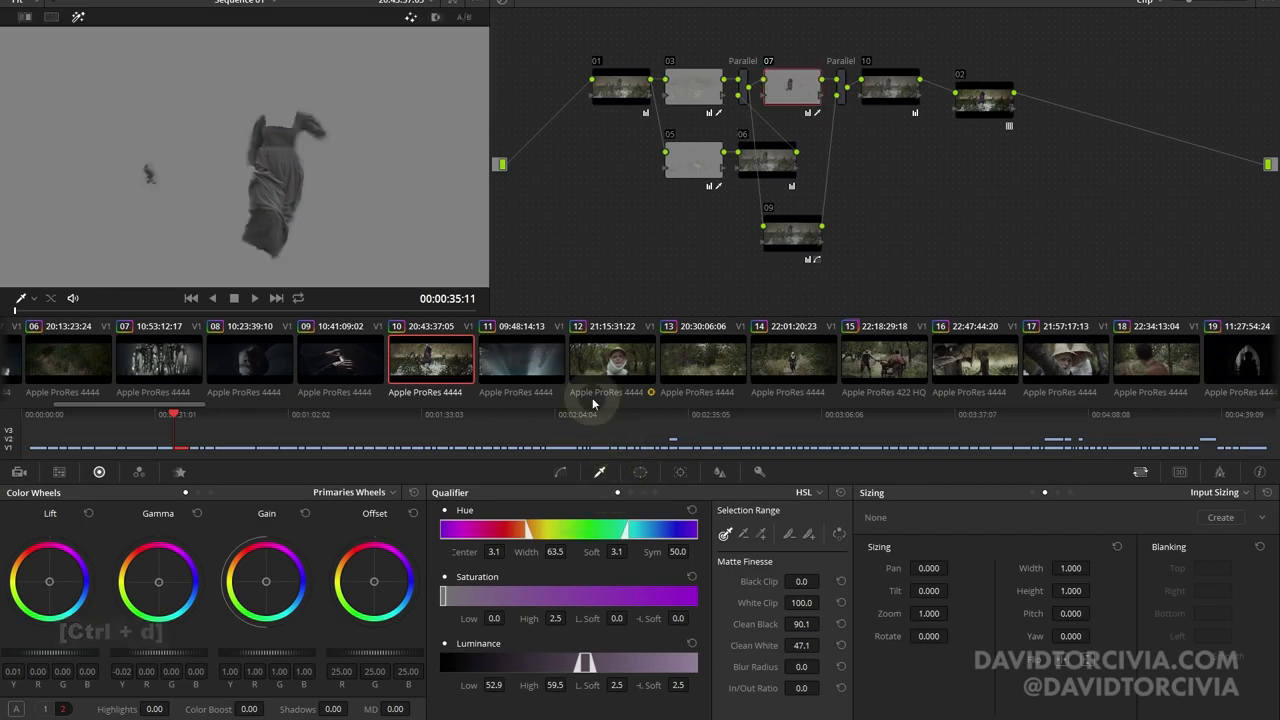
key("shift+h")
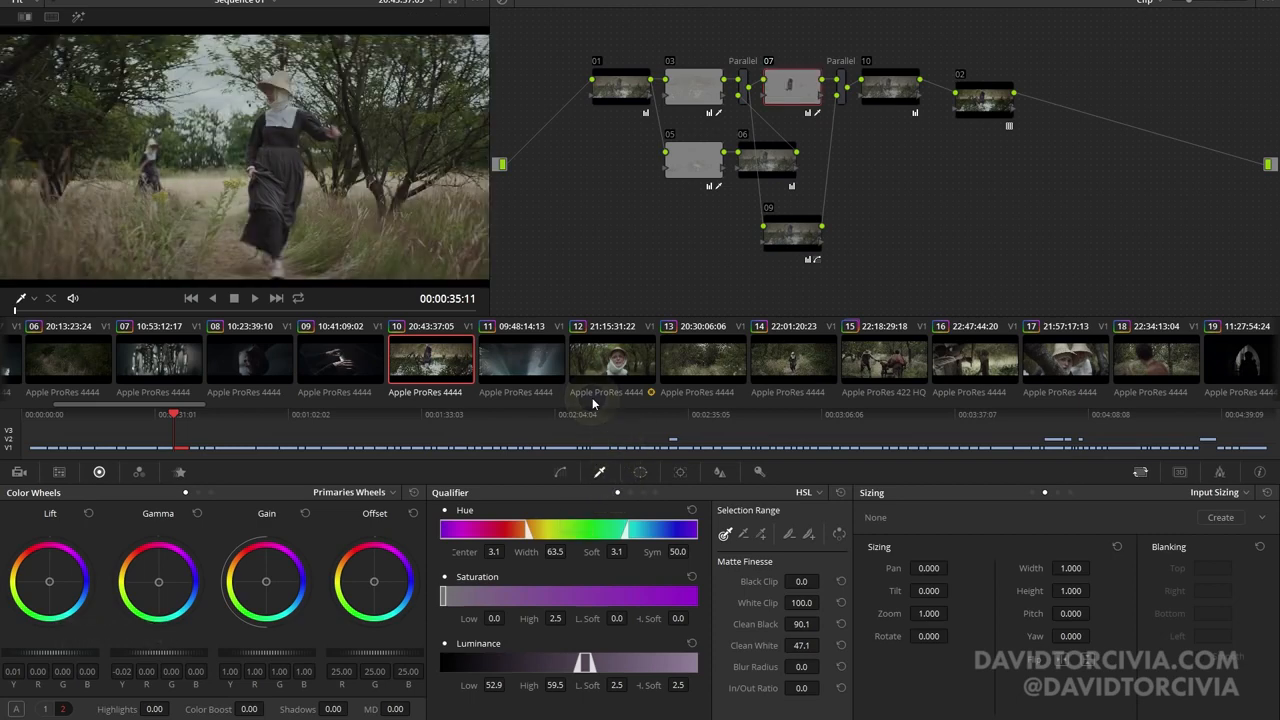
left_click(45, 709)
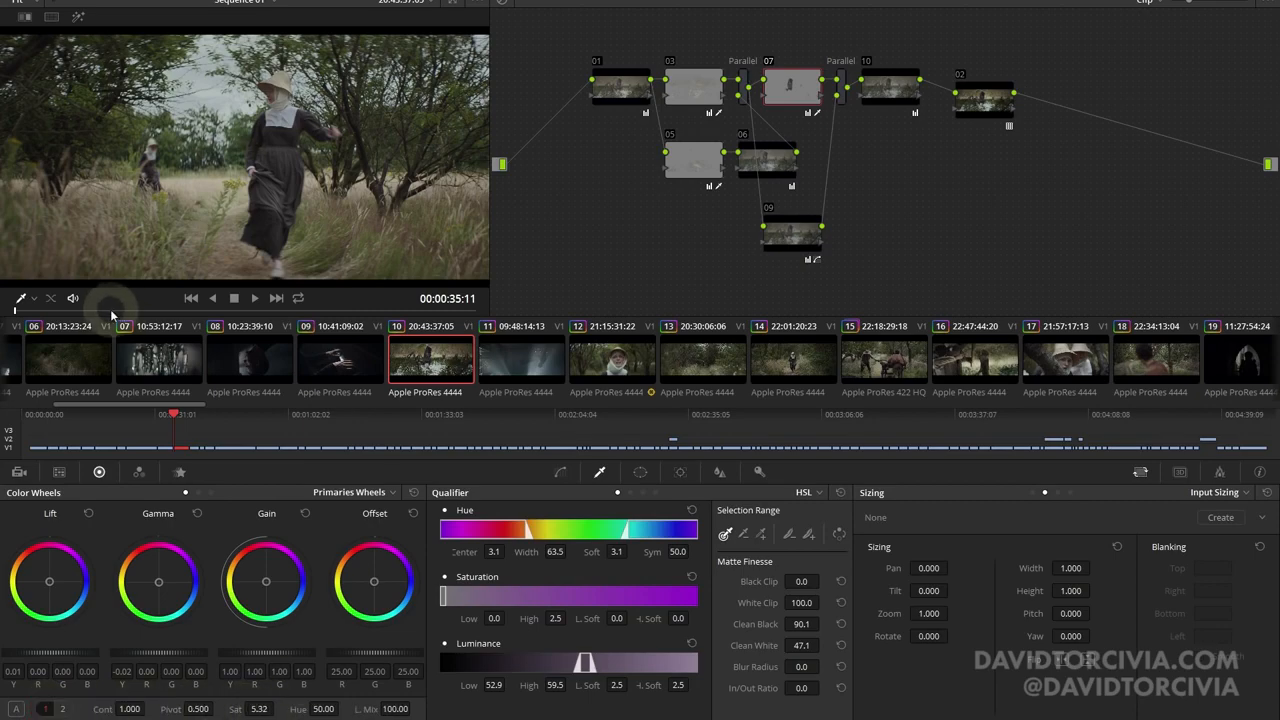
left_click_drag(112, 316, 334, 311)
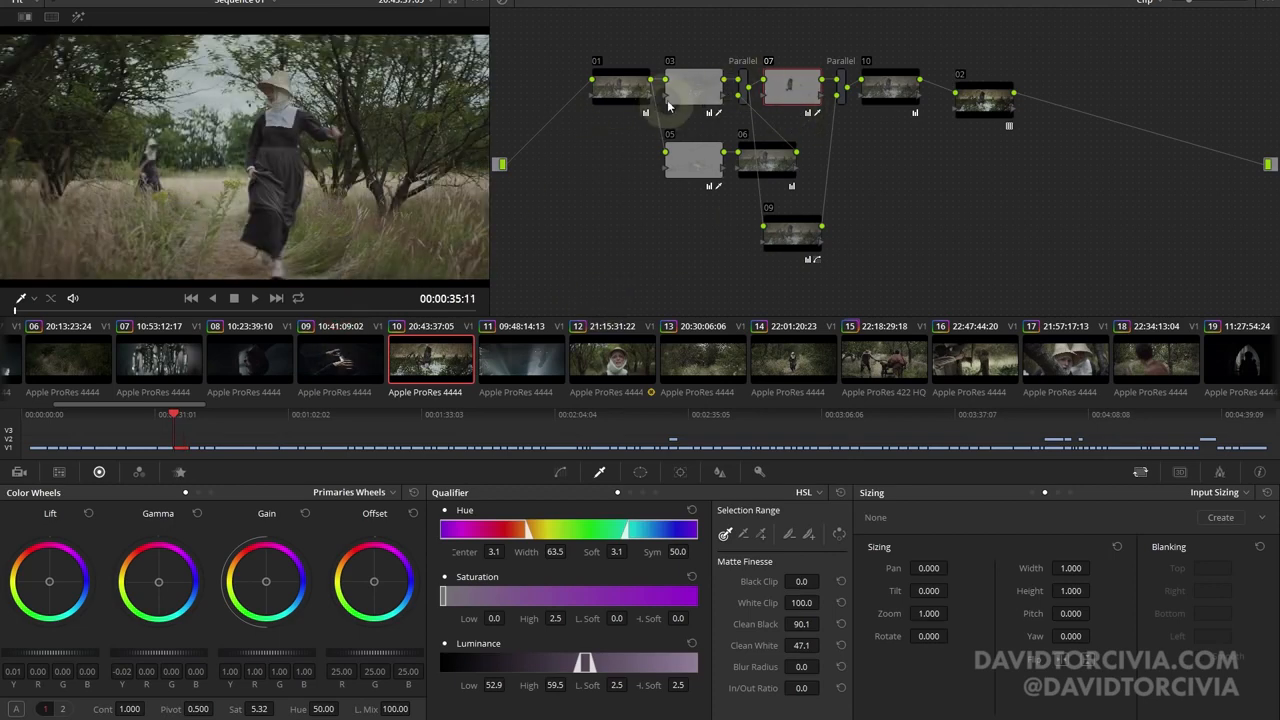
Step: Compare clip 10 with node 03 switched off and on, leaving the node enabled
left_click(692, 93)
key("ctrl+d")
key("ctrl+d")
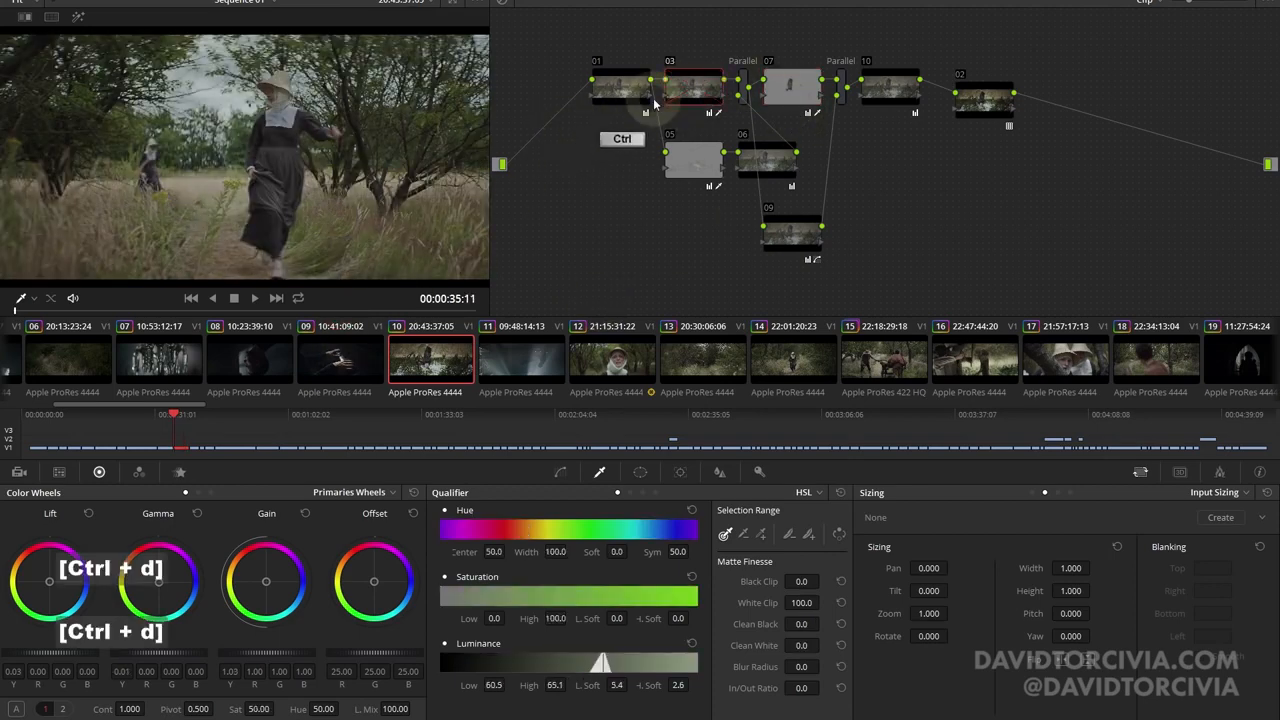
key("ctrl+d")
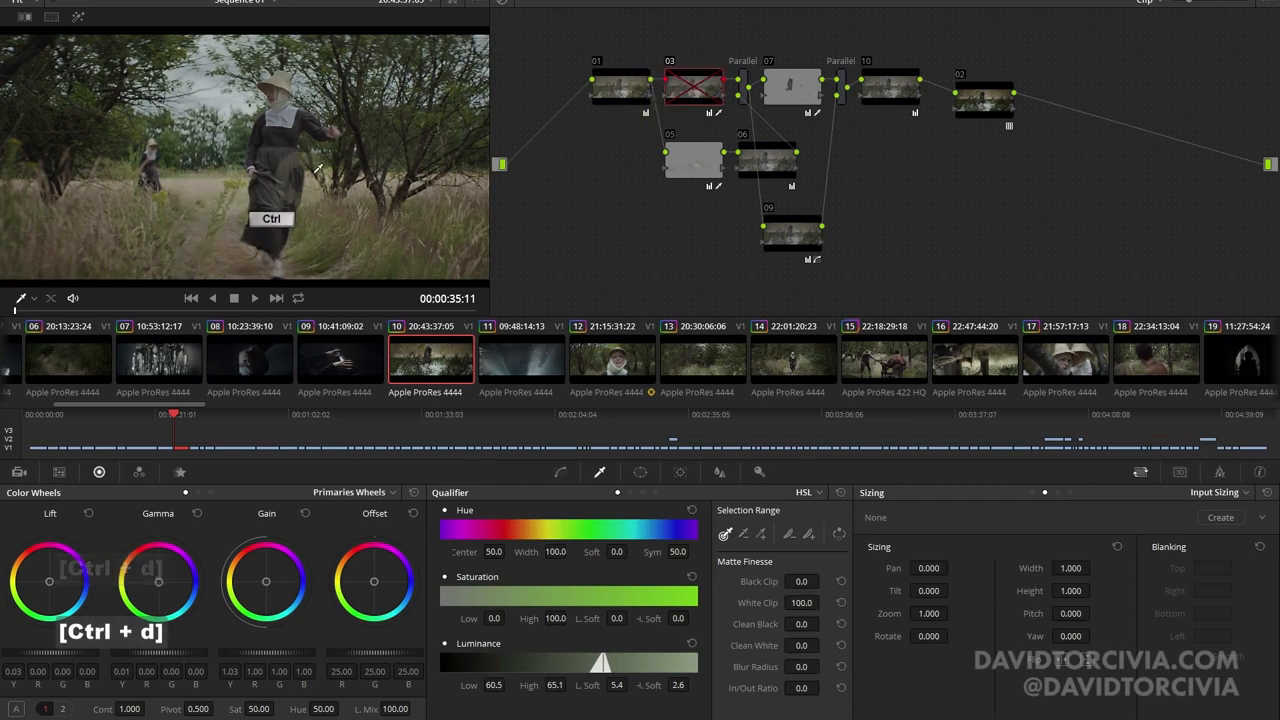
key("ctrl+d")
Step: Disable node 05, compare clip 10 with node 03 off and on, and re-enable node 05
left_click(691, 160)
key("ctrl+d")
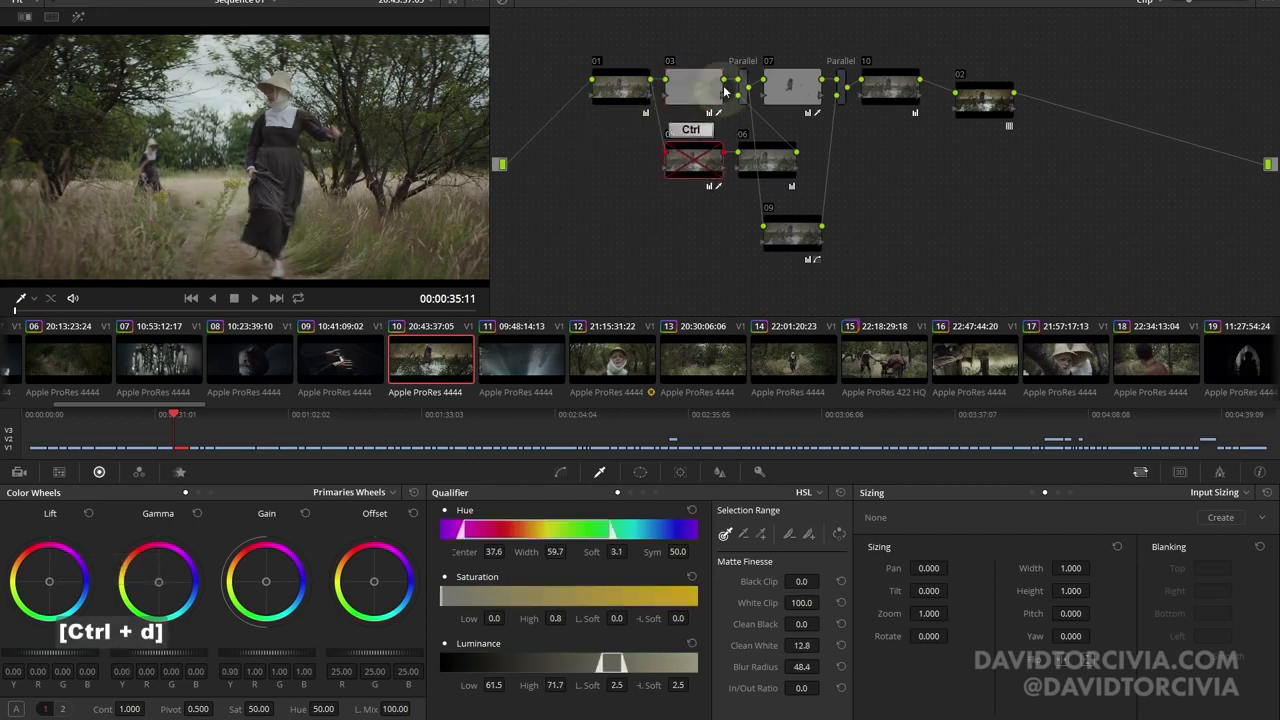
left_click(719, 82)
key("ctrl+d")
key("ctrl+d")
left_click(691, 162)
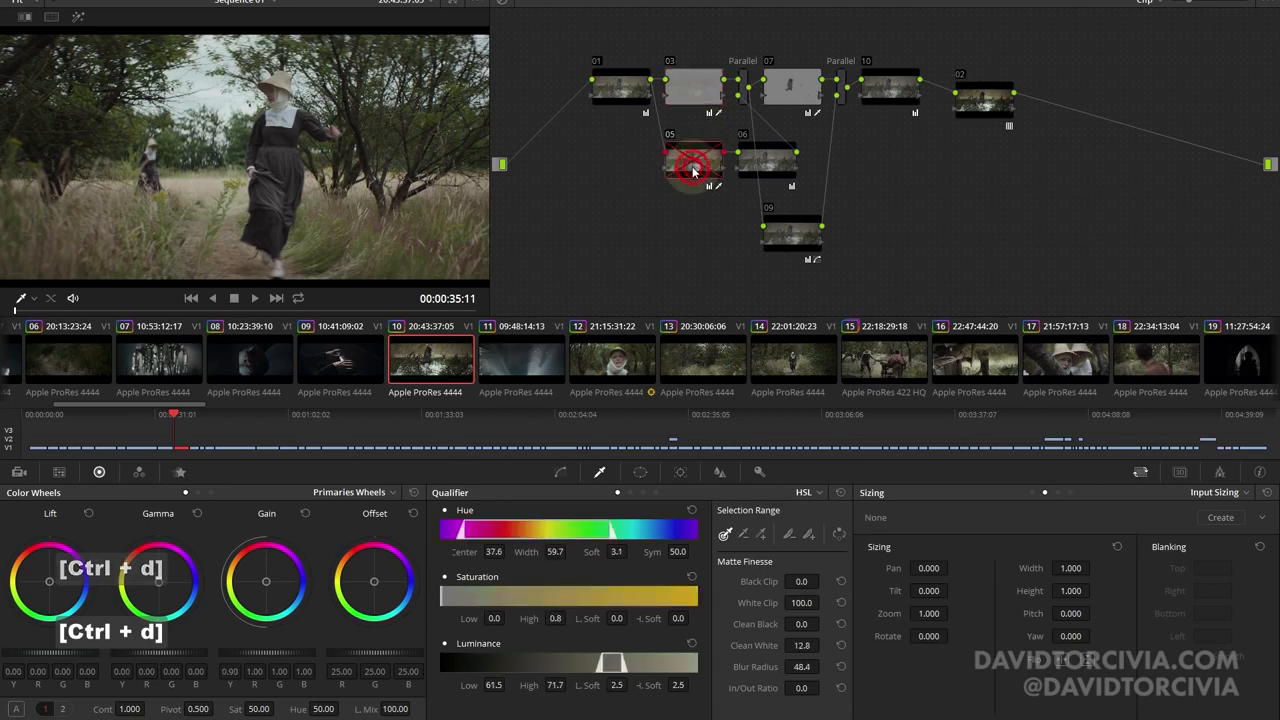
key("ctrl+d")
Step: Highlight node 03's luminance selection in clip 10 to inspect the affected areas, and return to the normal image
left_click(670, 103)
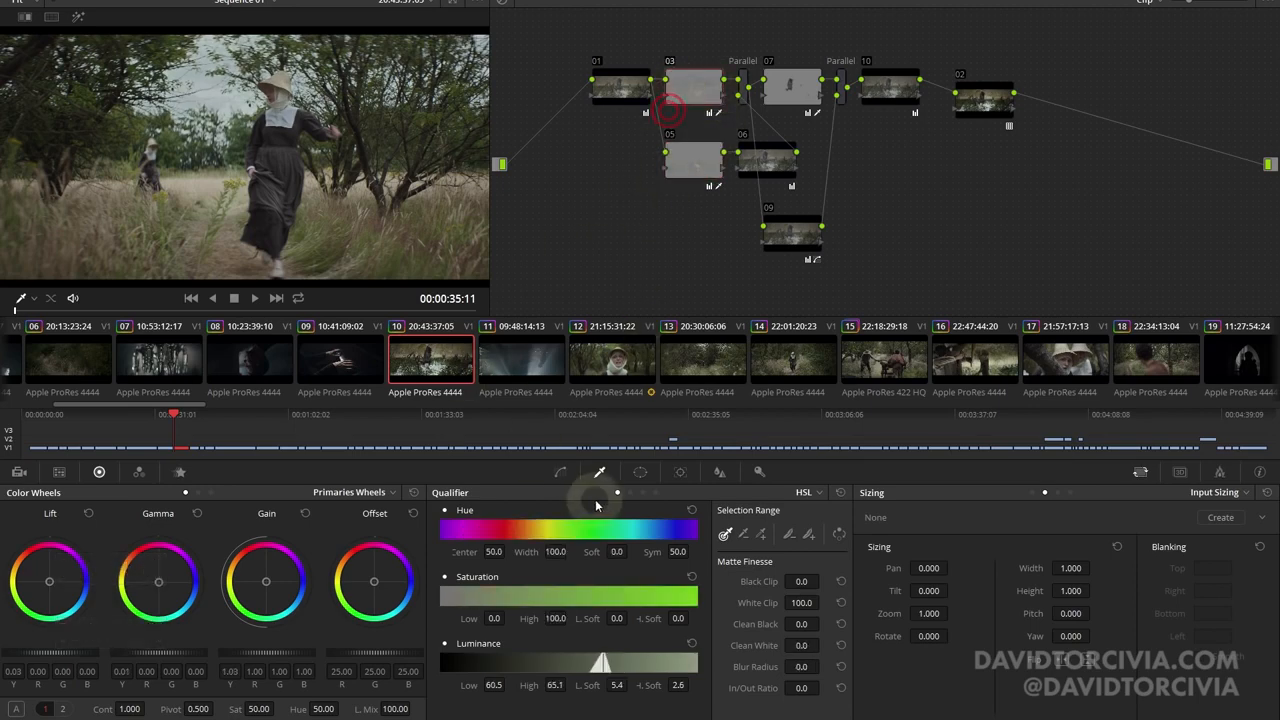
key("shift+h")
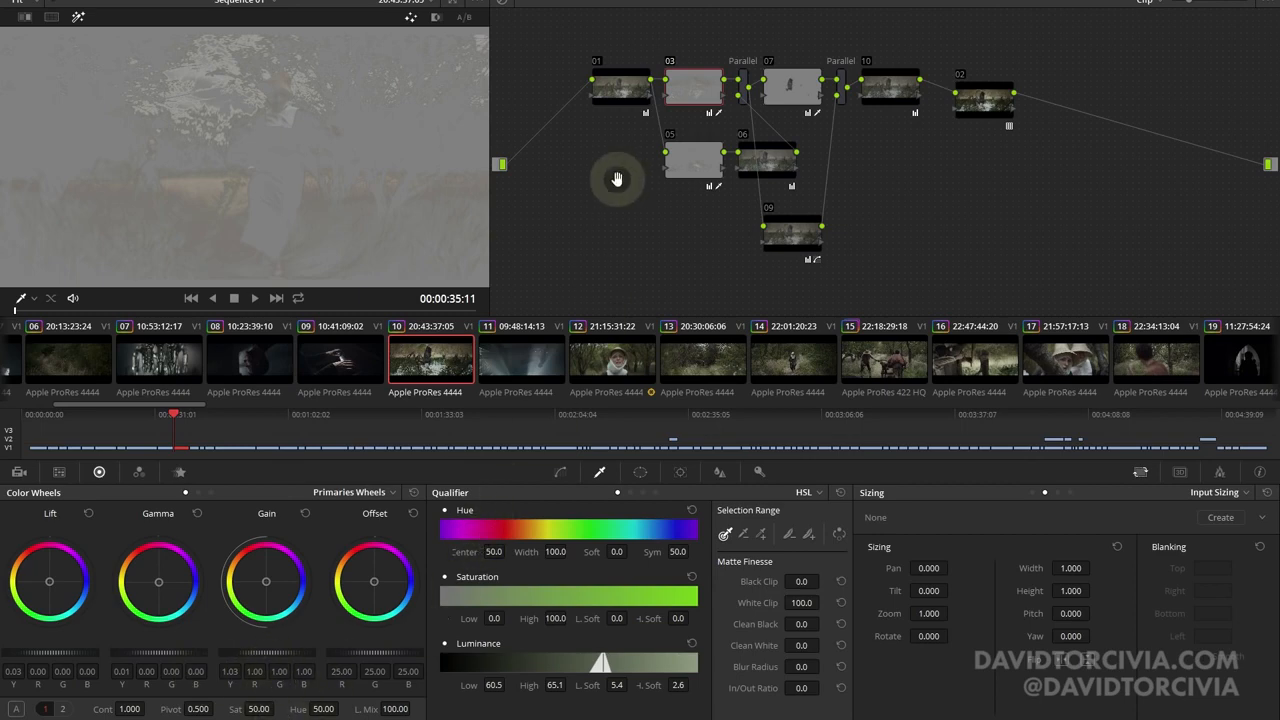
key("shift+h")
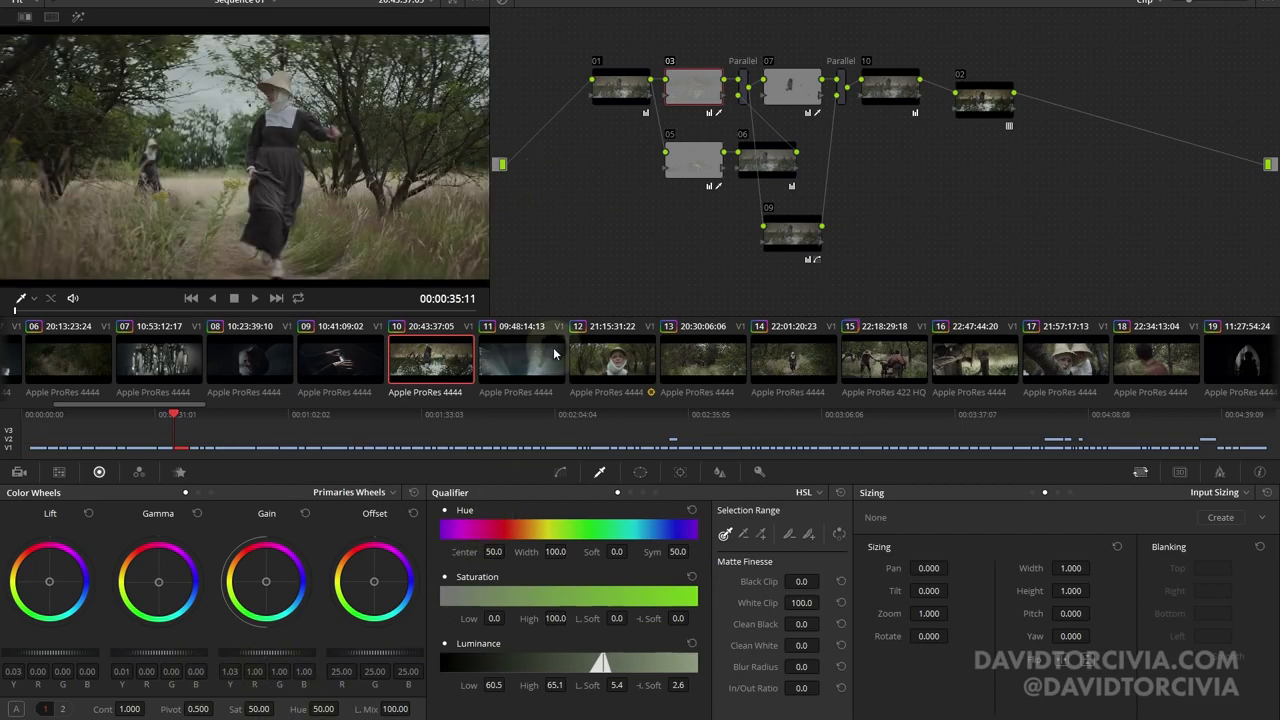
Step: Open clip 17, the two women in straw hats, and scrub to frame 00:01:04:22
scroll(555, 353, "down", 3)
left_click(737, 357)
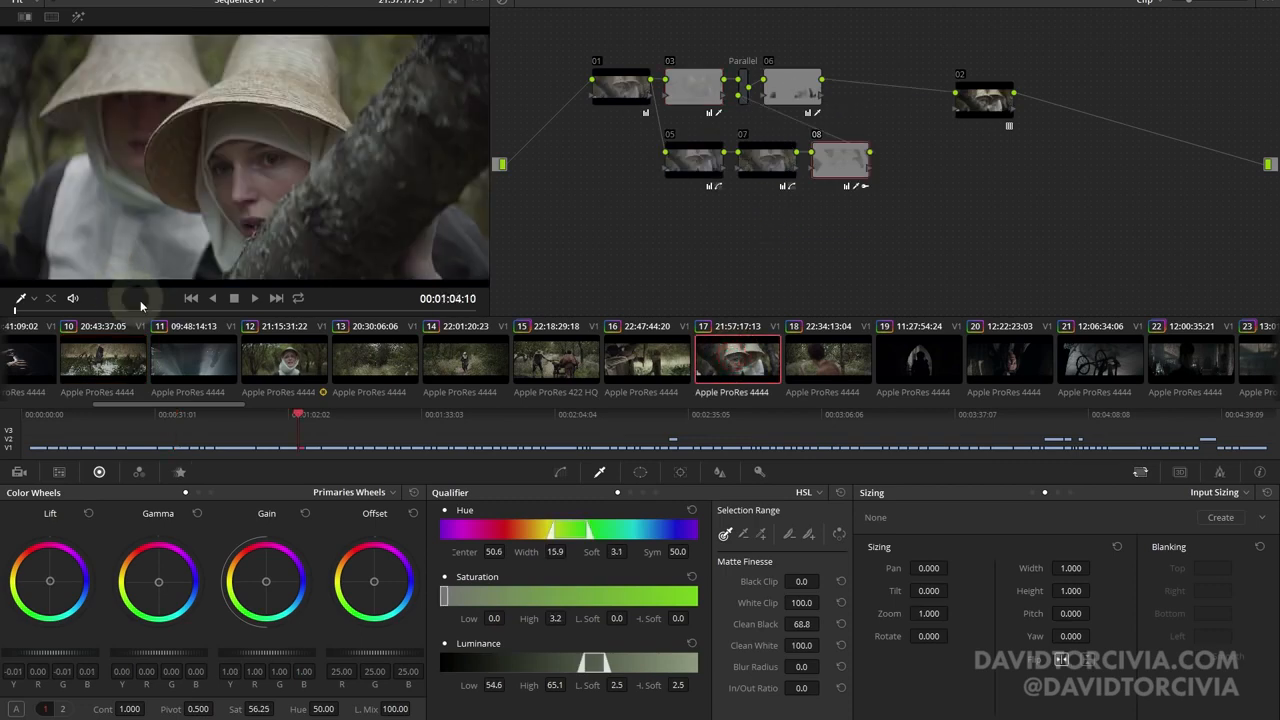
left_click_drag(88, 312, 152, 310)
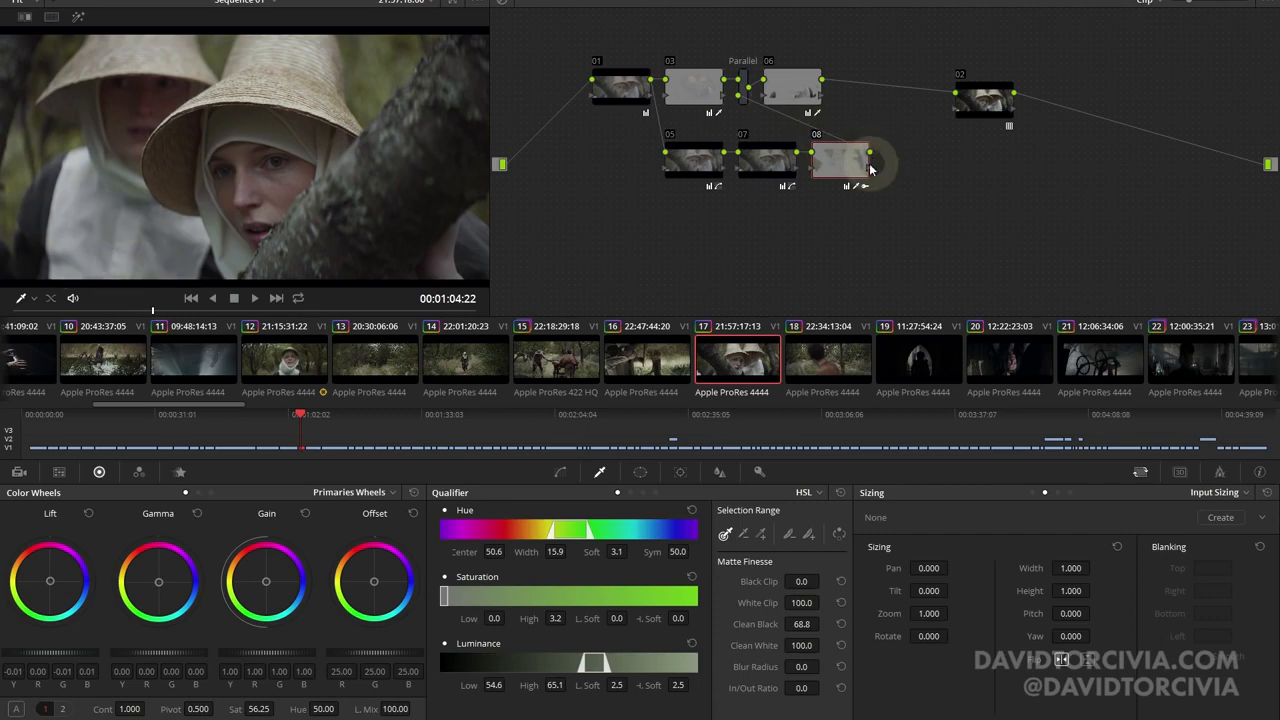
Step: Compare clip 17 with node 08 disabled and enabled, leaving the node on
key("ctrl+d")
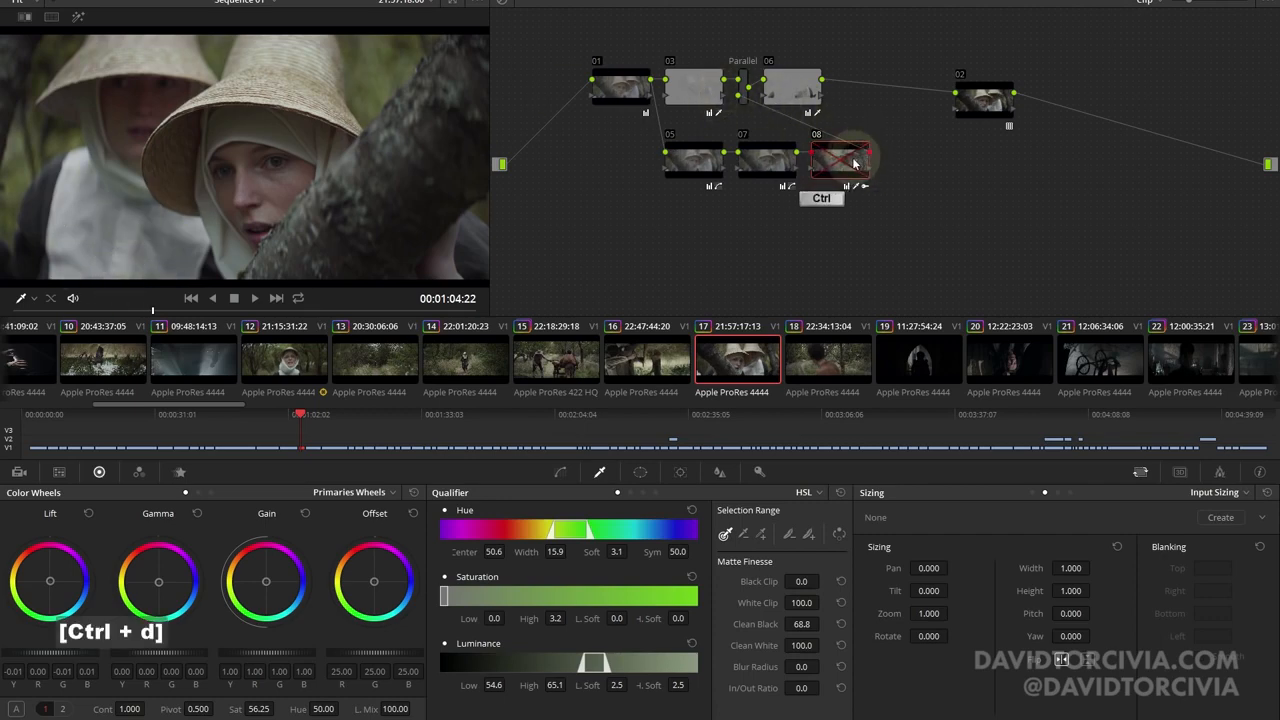
key("ctrl+d")
left_click(700, 82)
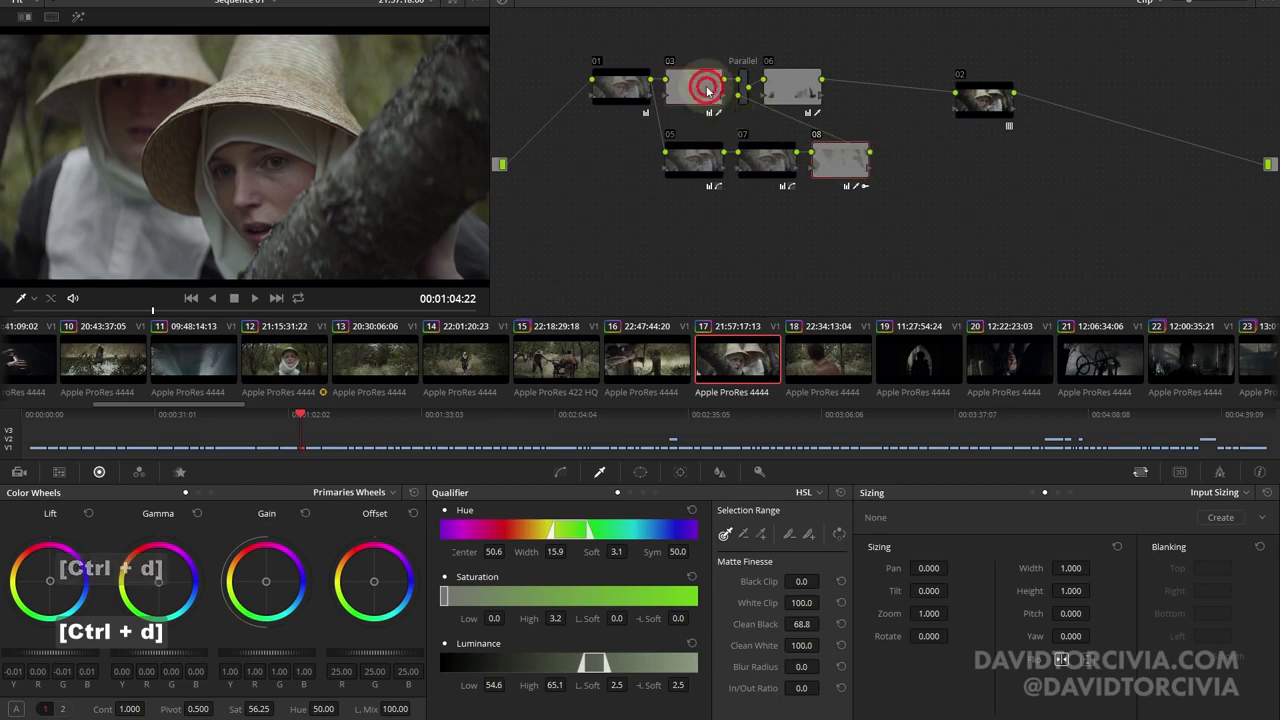
Step: Compare the women's clothing in clip 17 with node 06 off and on, leaving the node enabled
left_click(806, 88)
key("ctrl+d")
key("ctrl+d")
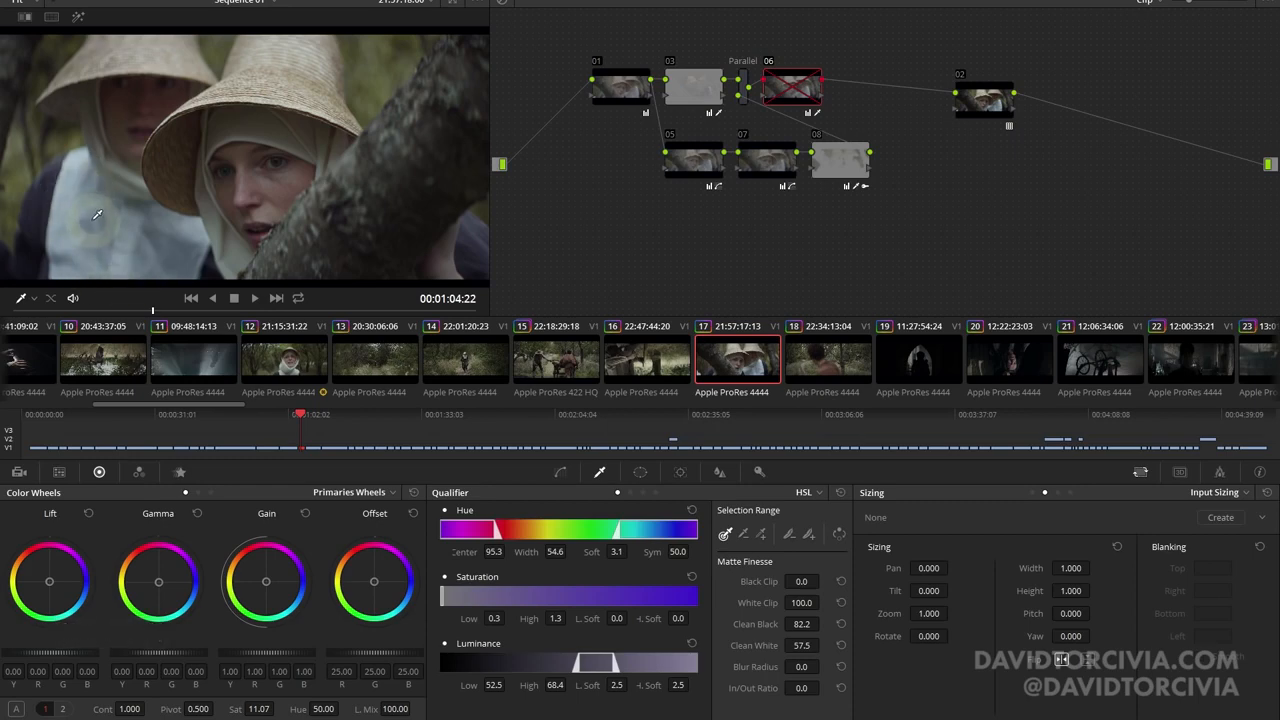
key("ctrl+d")
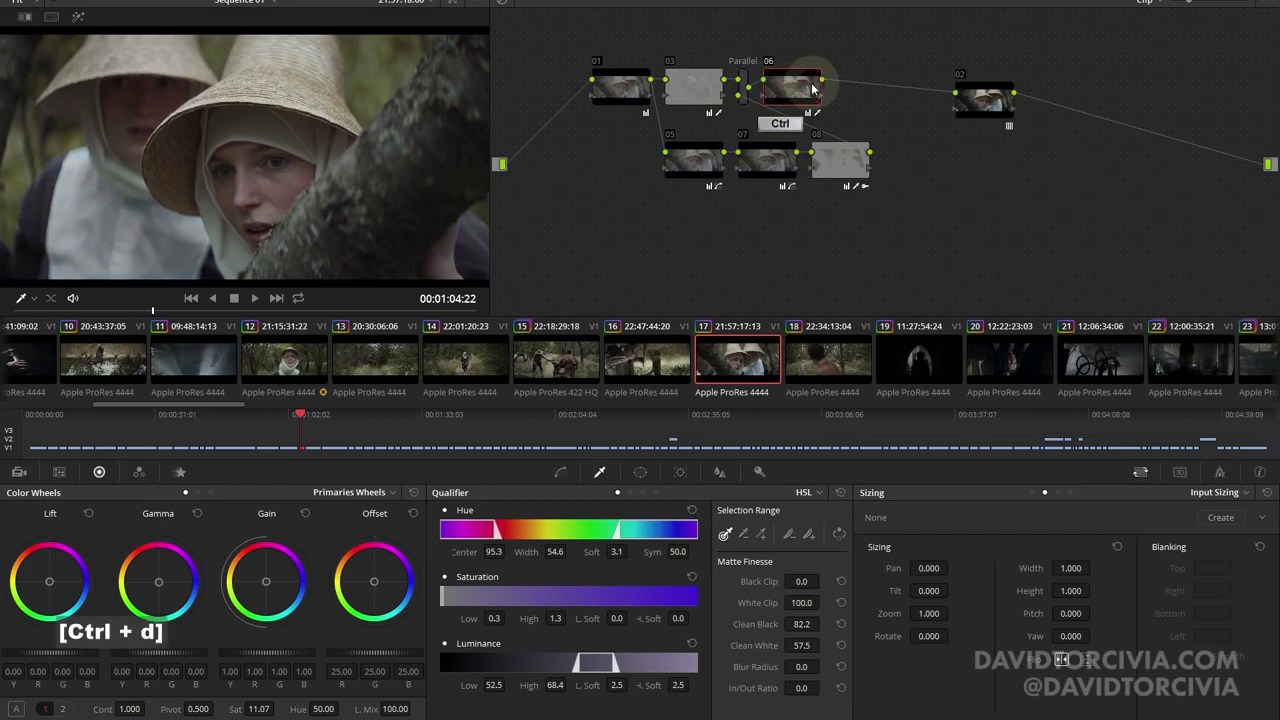
key("ctrl+d")
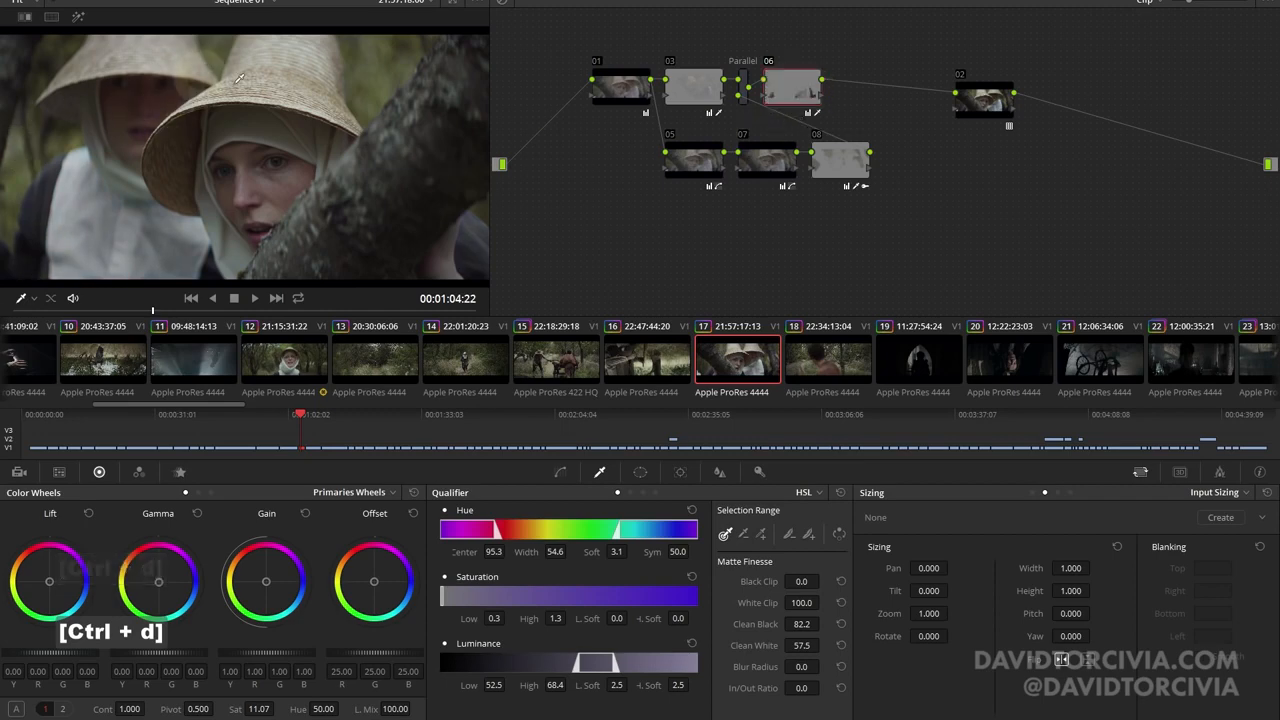
Step: Switch node 03 off and on repeatedly to compare its effect on clip 17, leaving it enabled
left_click(696, 82)
key("ctrl+d")
key("ctrl+d")
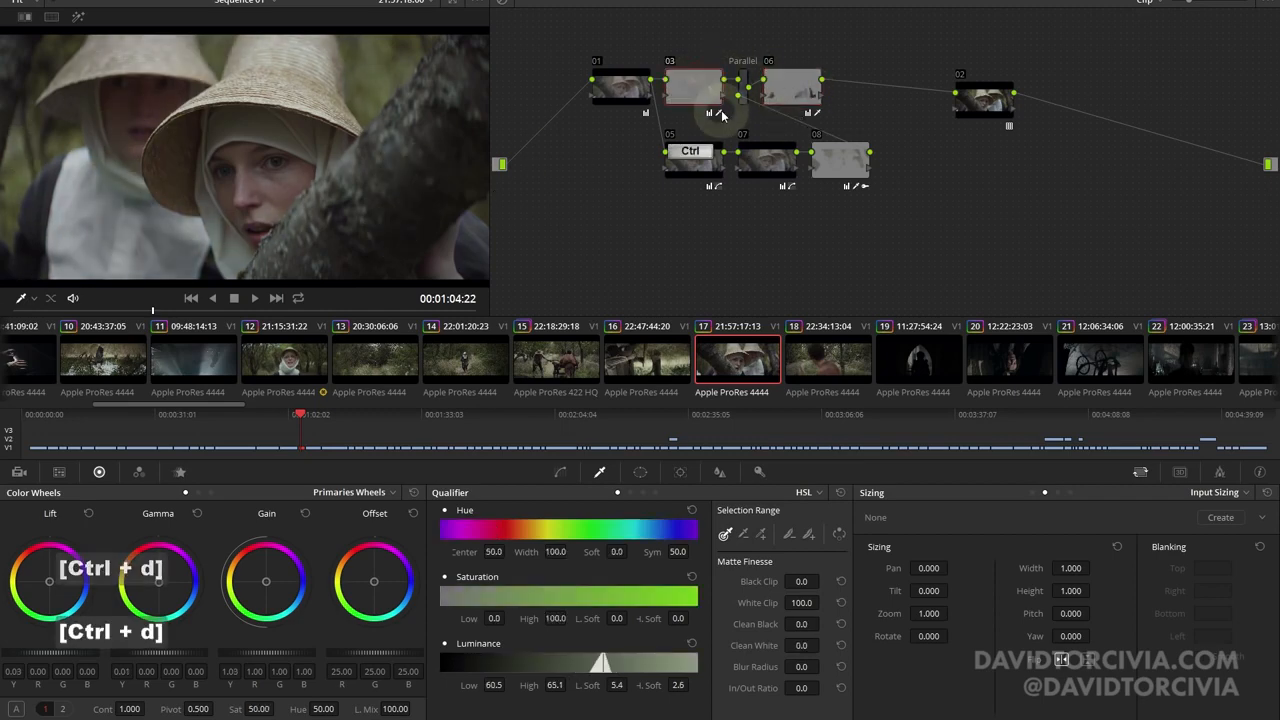
key("ctrl+d")
key("ctrl+d")
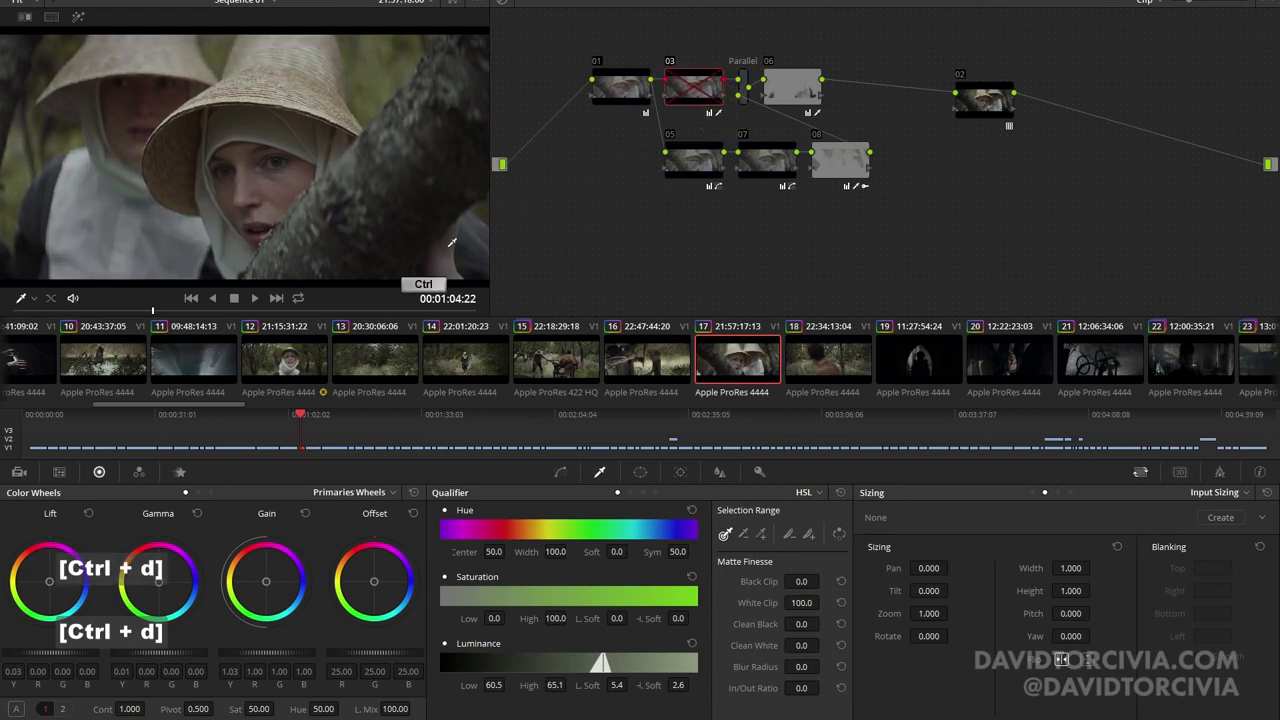
key("ctrl+d")
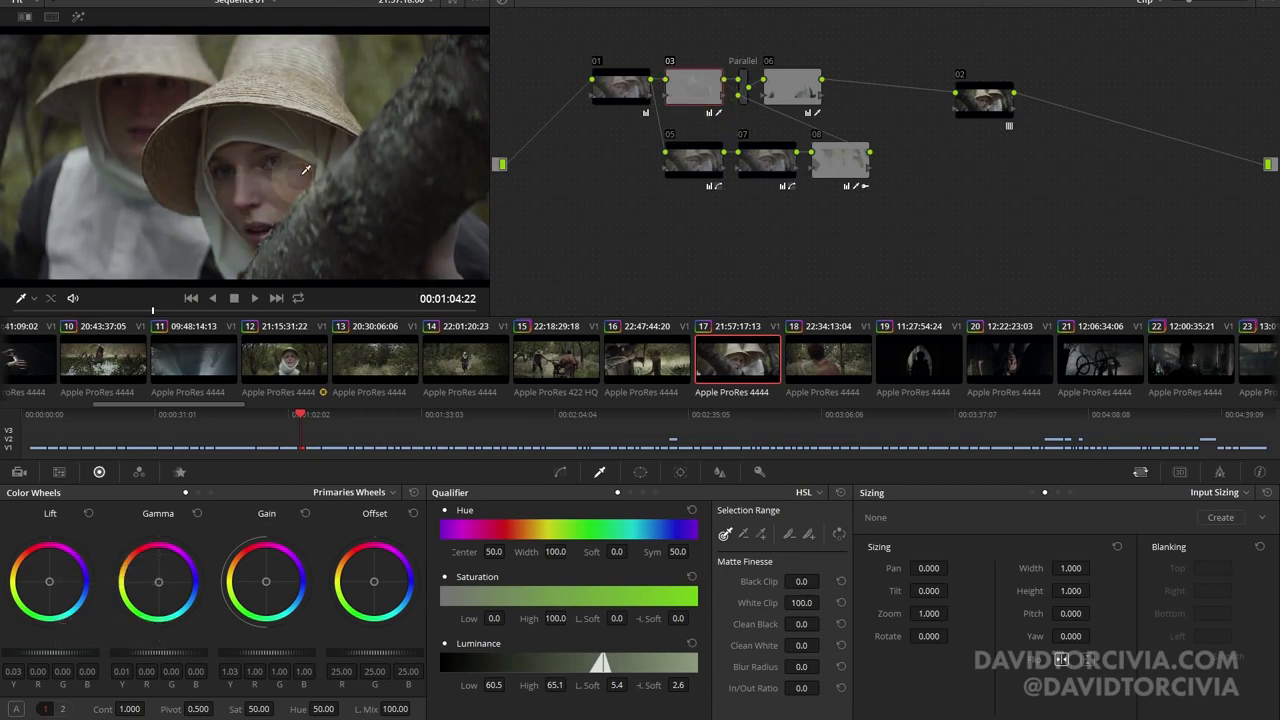
Step: Highlight node 03's luminance selection in clip 17, turn Highlight off, and compare the image with the node off and on
key("shift+h")
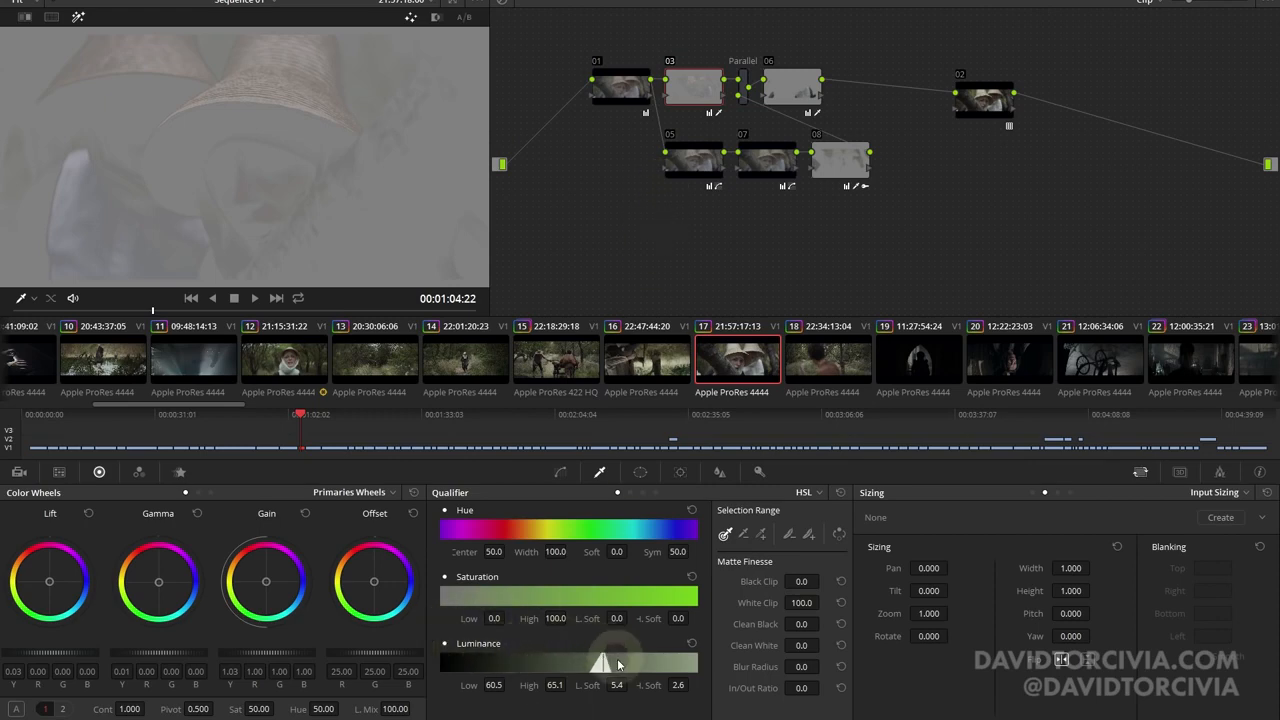
key("ctrl+d")
key("ctrl+d")
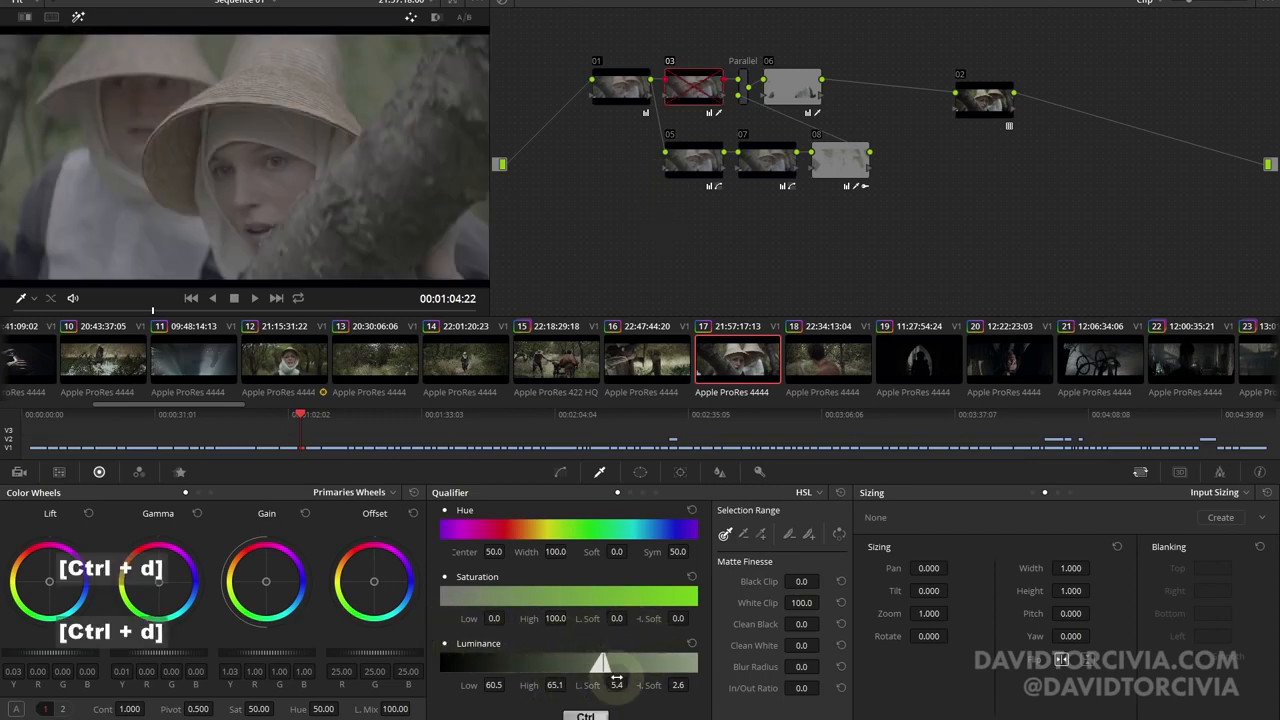
key("shift+h")
key("ctrl+d")
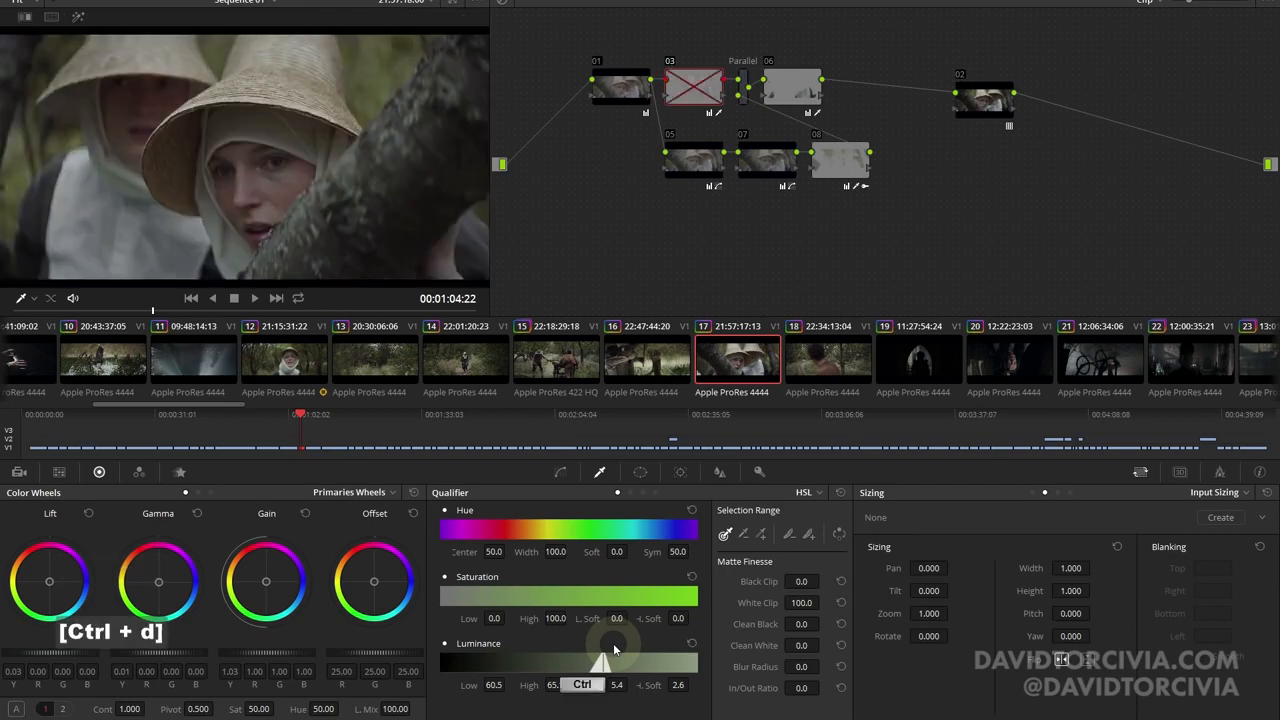
key("ctrl+d")
Step: Play clip 18 until the man's face is visible and compare the shot with node 07 off and on
left_click(826, 360)
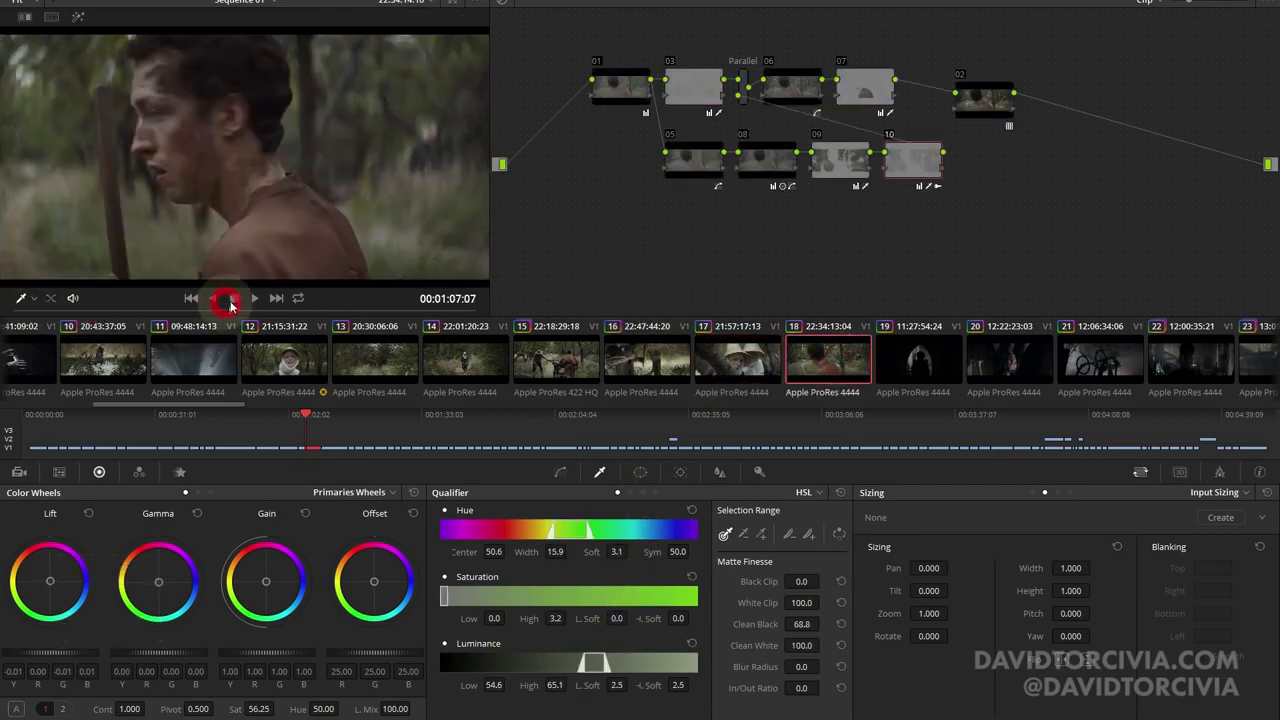
key("space")
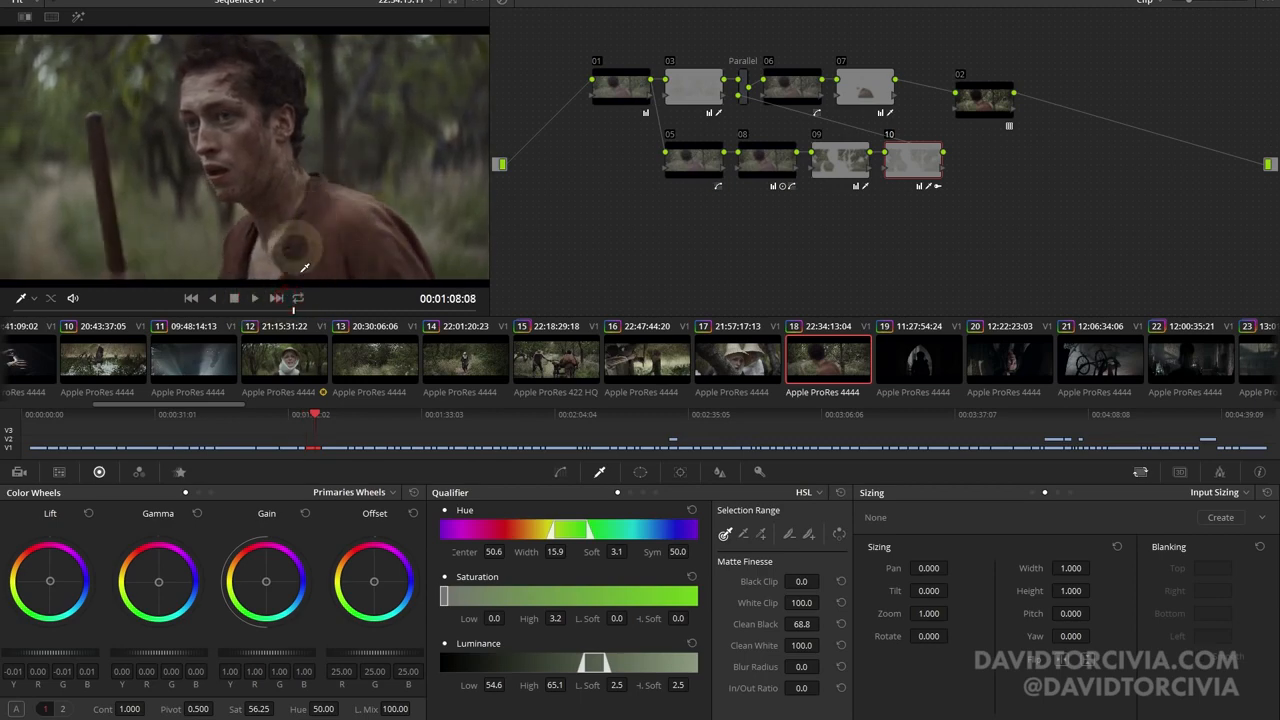
left_click(862, 88)
key("ctrl+d")
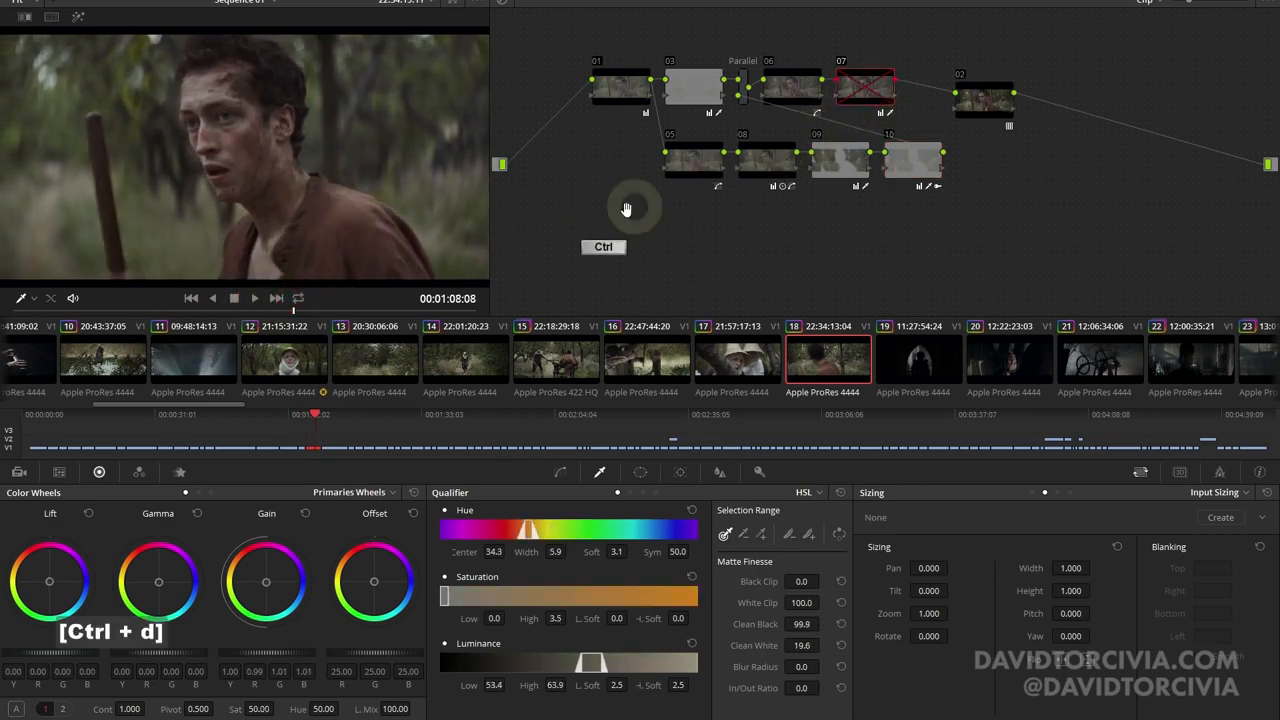
key("ctrl+d")
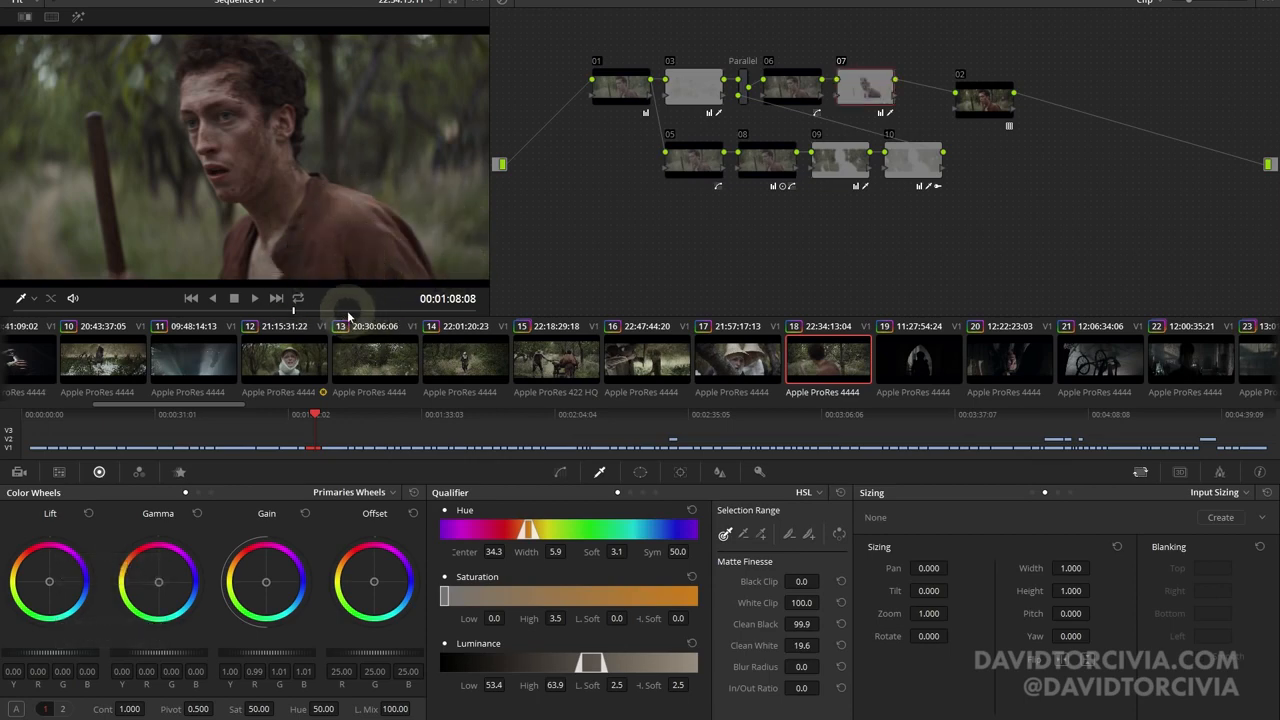
Step: Advance clip 18 to a closer view of the man and compare node 09 off and on, leaving it enabled
mouse_move(348, 314)
left_mouse_down()
mouse_move(374, 311)
mouse_move(356, 311)
left_mouse_up()
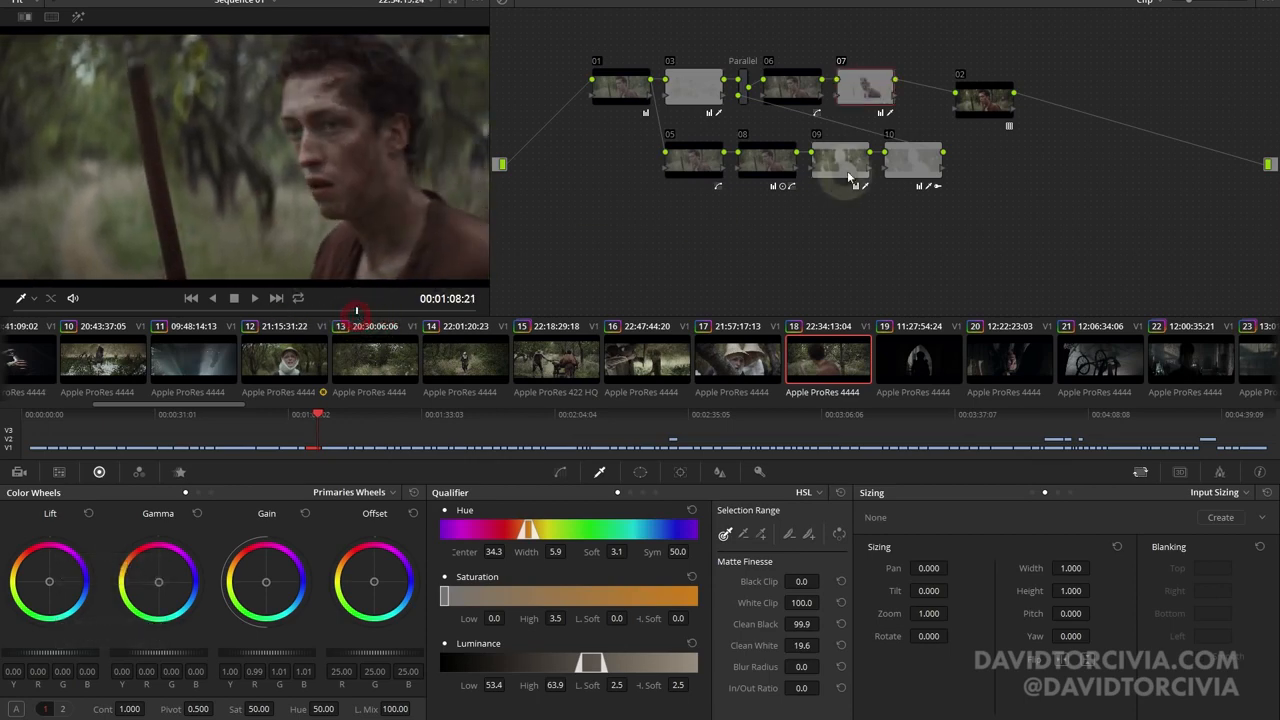
left_click(851, 166)
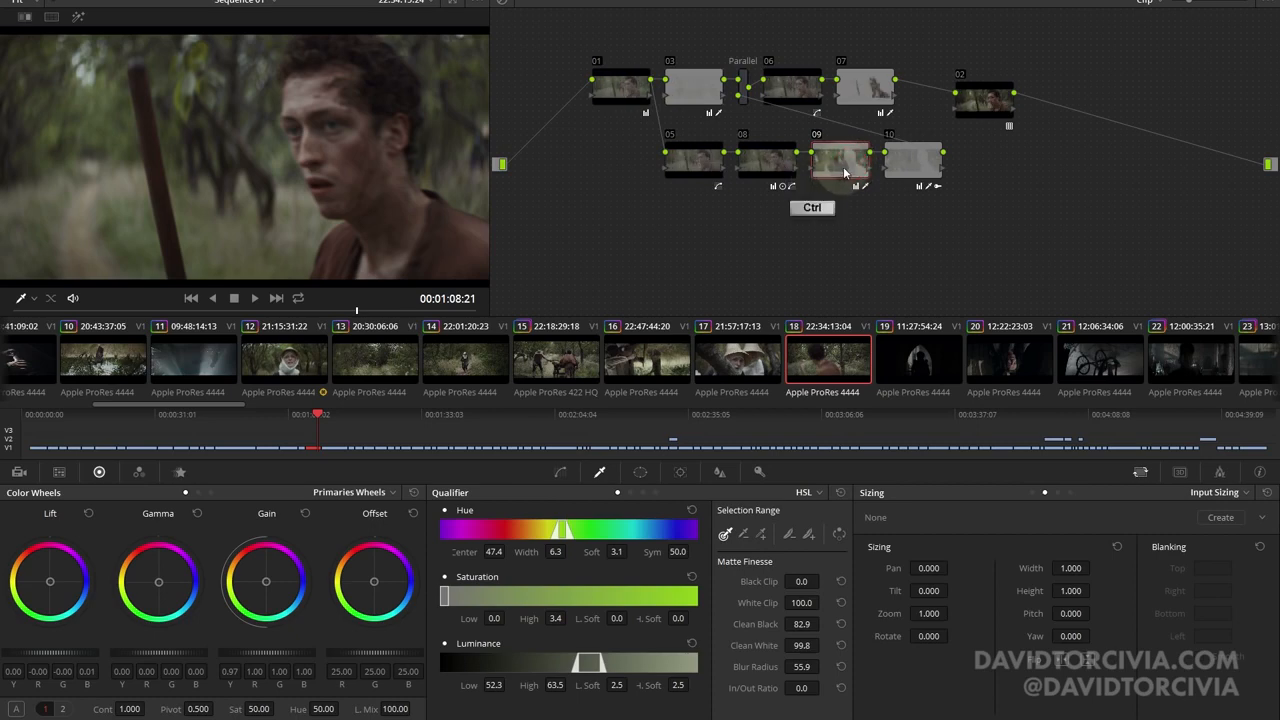
key("ctrl+d")
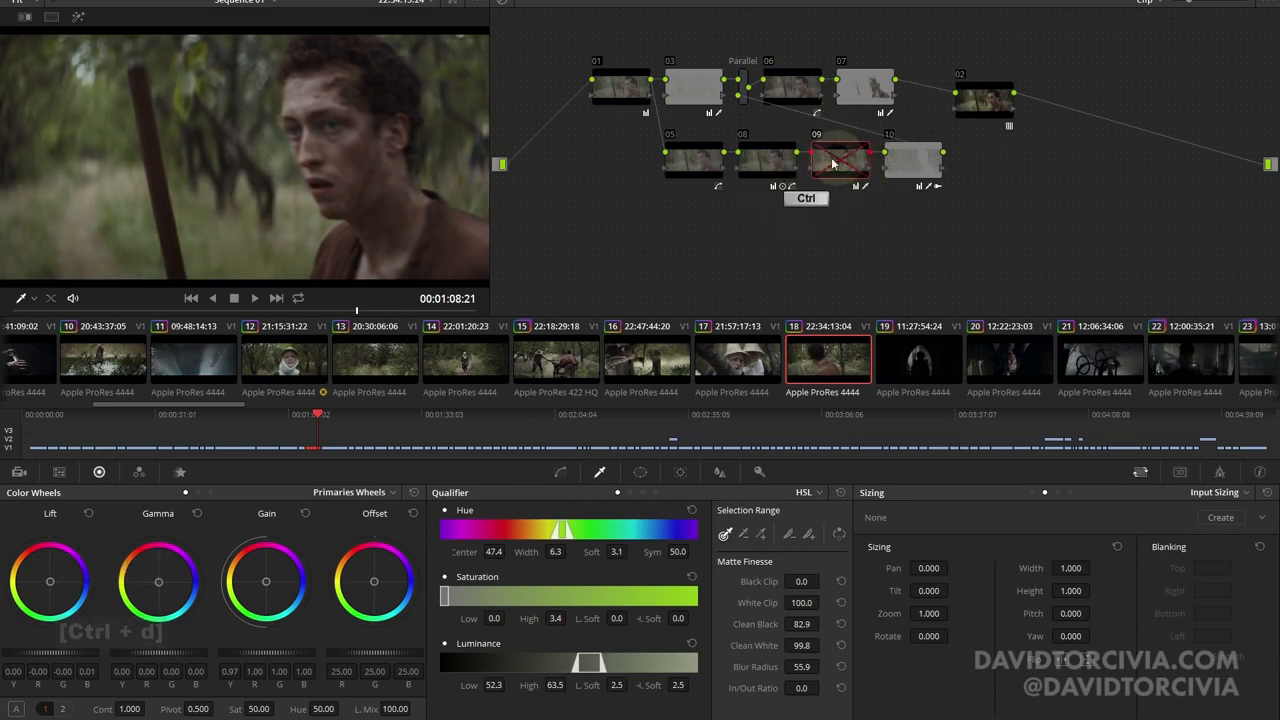
key("ctrl+d")
key("ctrl+d")
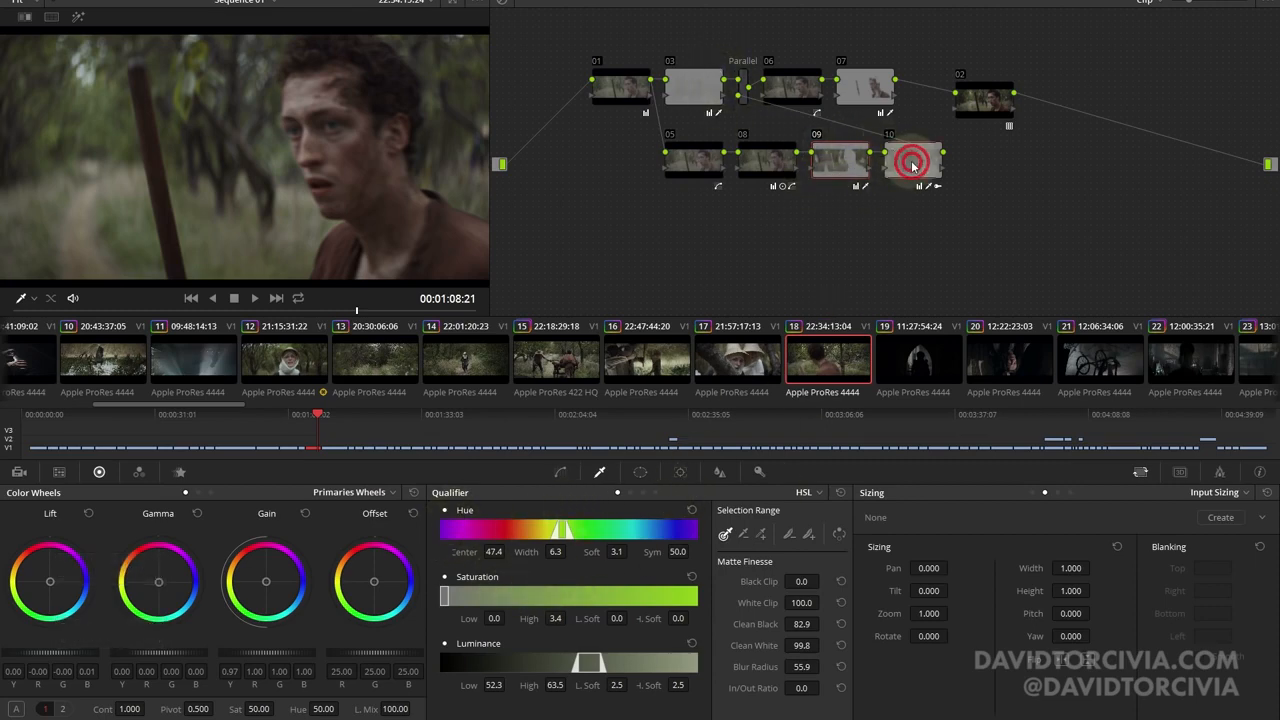
Step: Switch node 10 off and on repeatedly in clip 18 to compare its effect, leaving it enabled
key("ctrl+d")
key("ctrl+d")
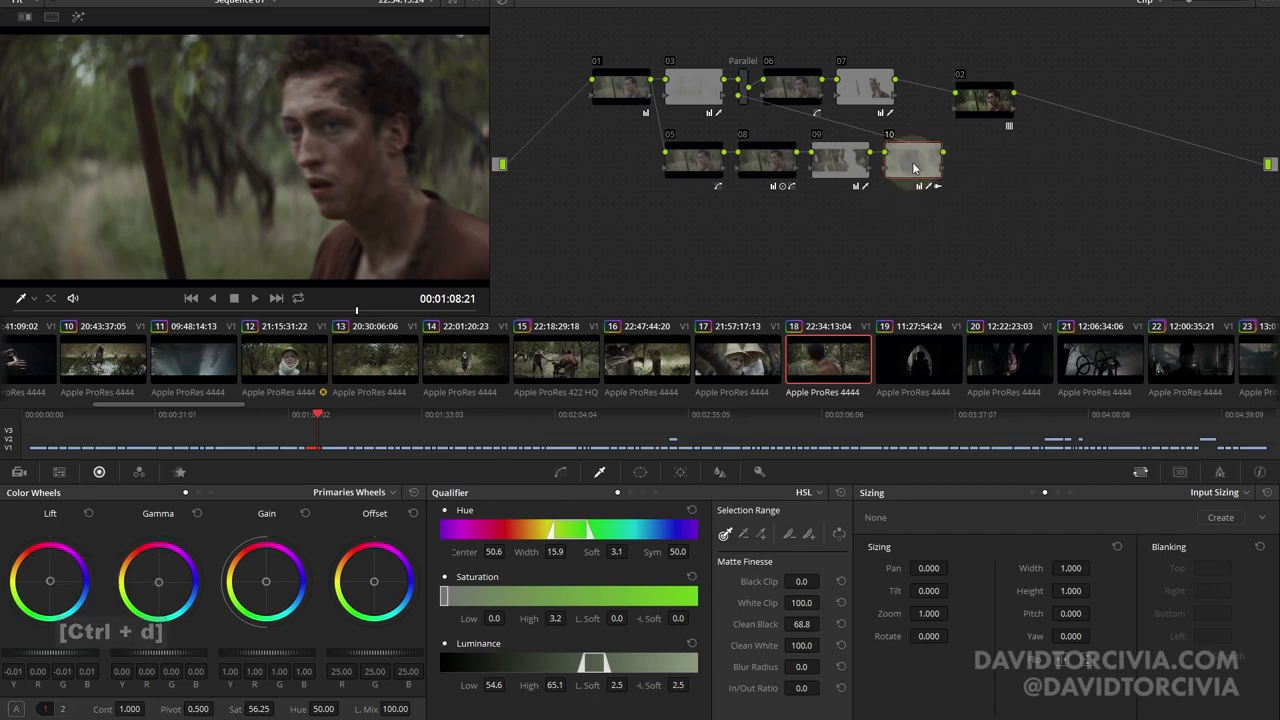
key("ctrl+d")
key("ctrl+d")
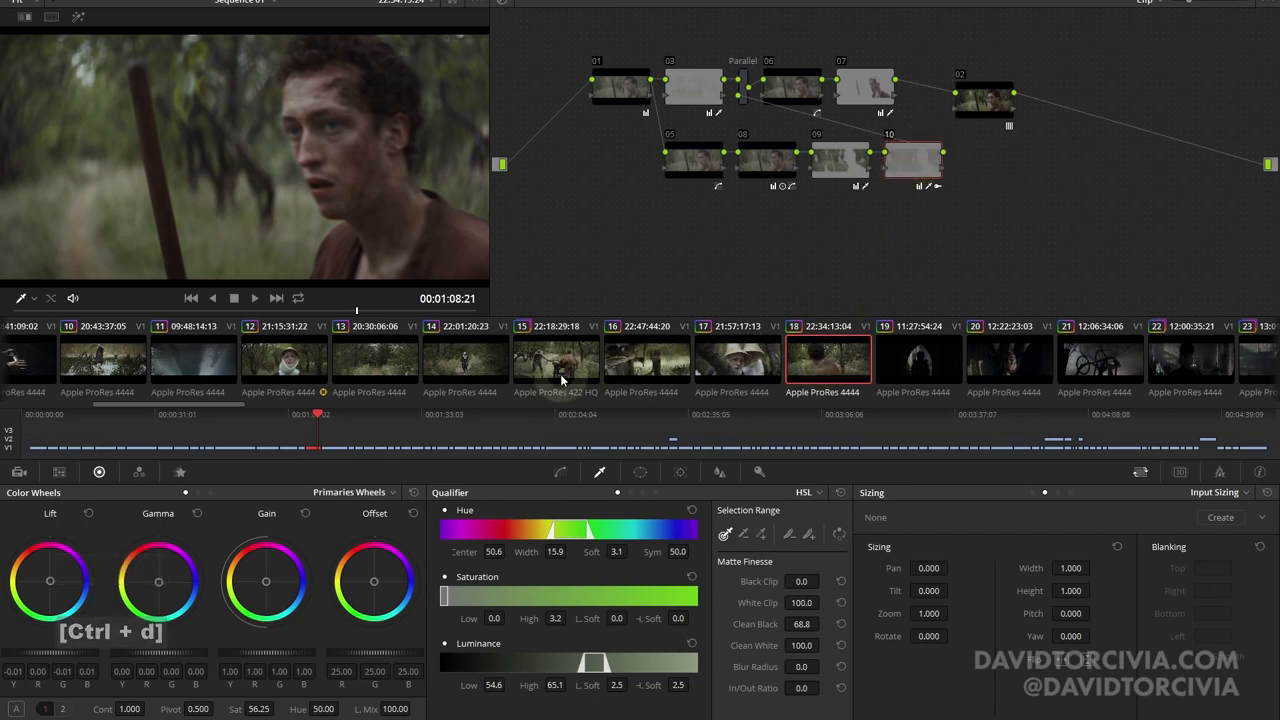
Step: Compare the red shirt in clip 15 with node 05 disabled and enabled, leaving the node on
left_click(562, 378)
key("ctrl+d")
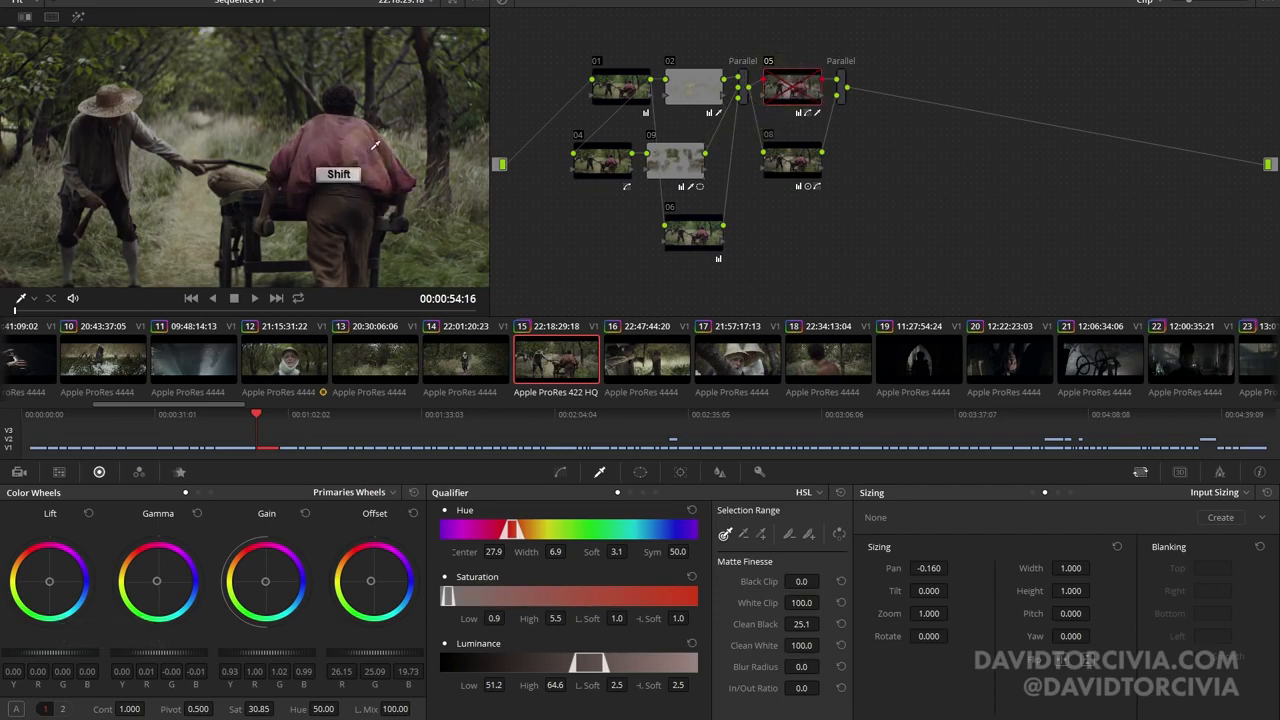
key("shift")
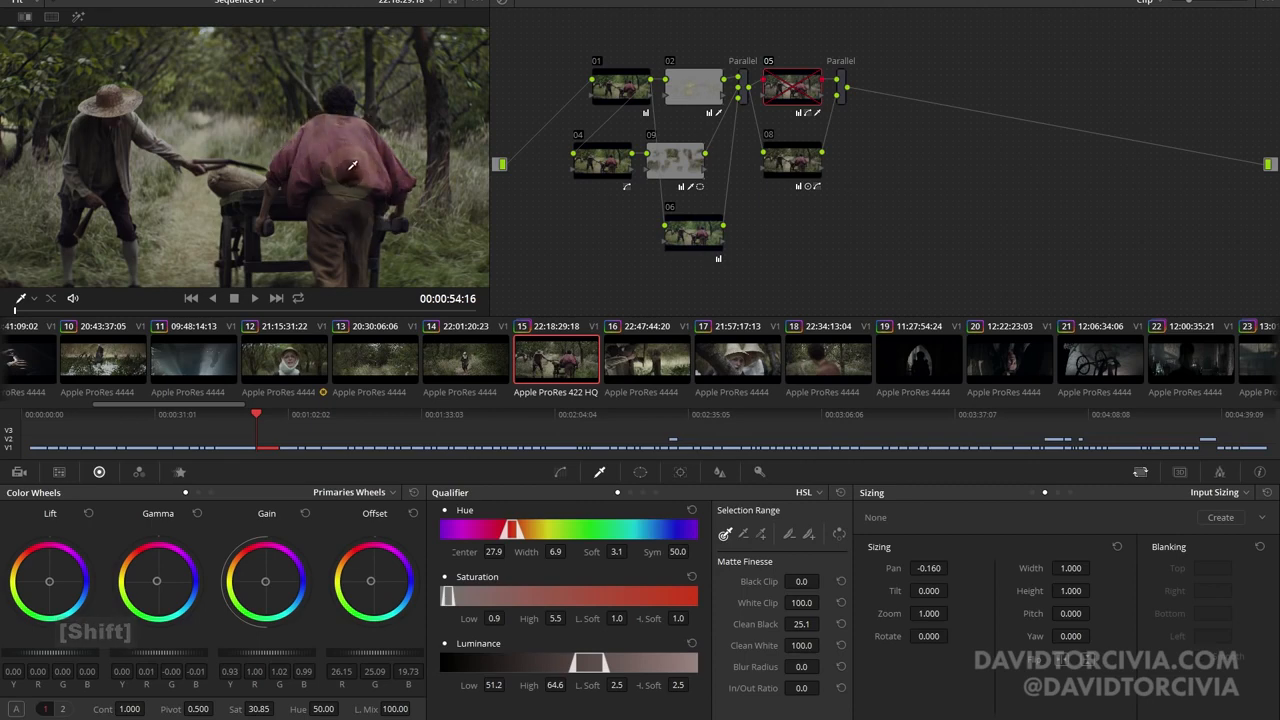
key("ctrl+d")
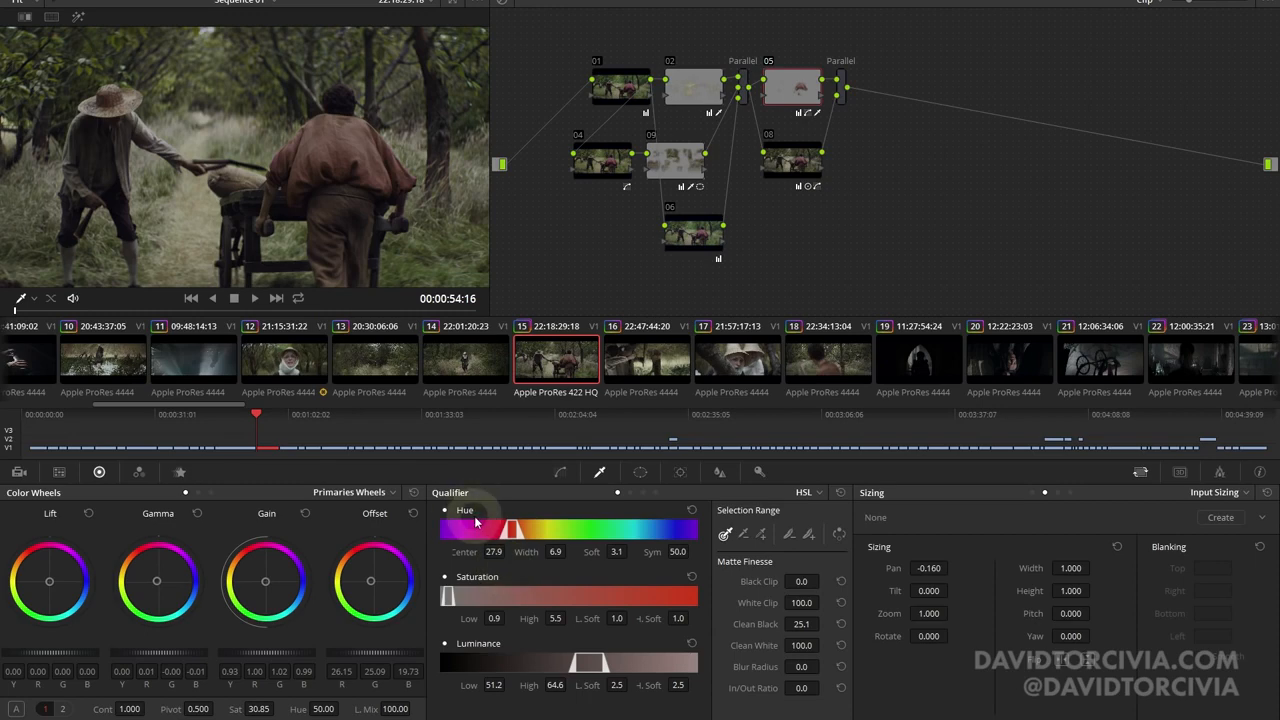
Step: Toggle Highlight on and off for node 05 in clip 15, then inspect its custom curves and toggle the node
key("shift+h")
key("shift+h")
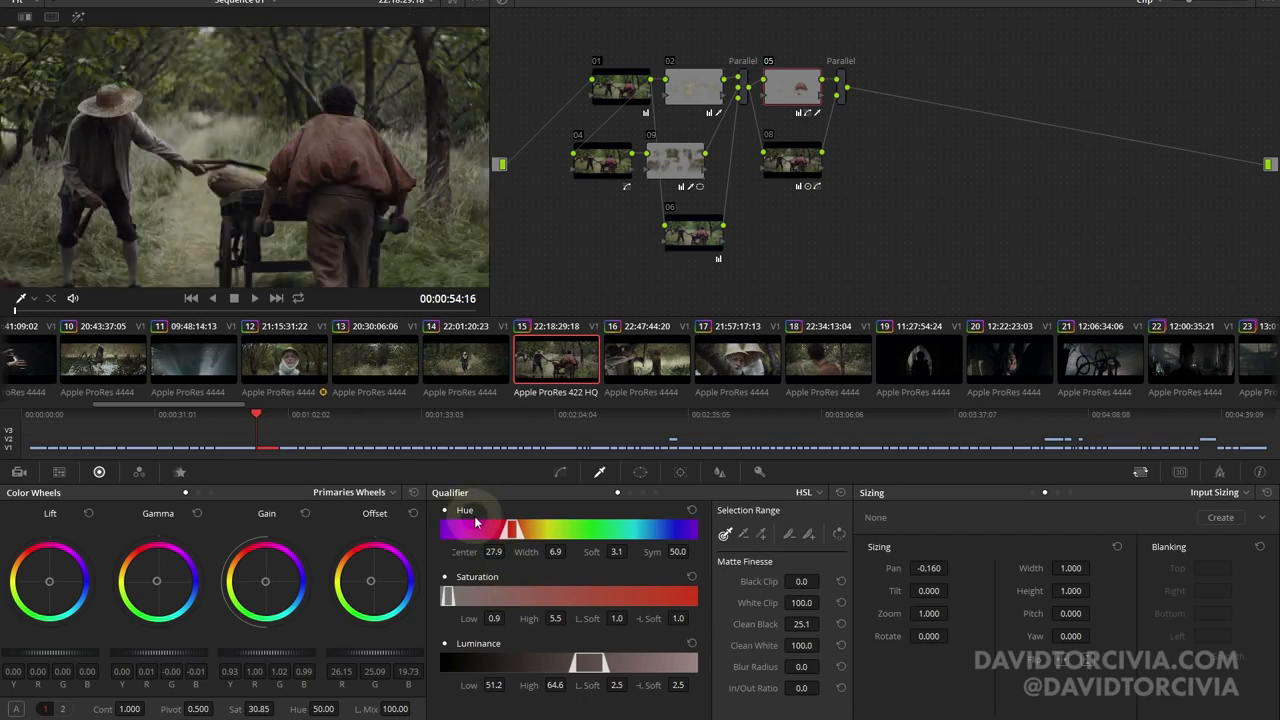
left_click(560, 472)
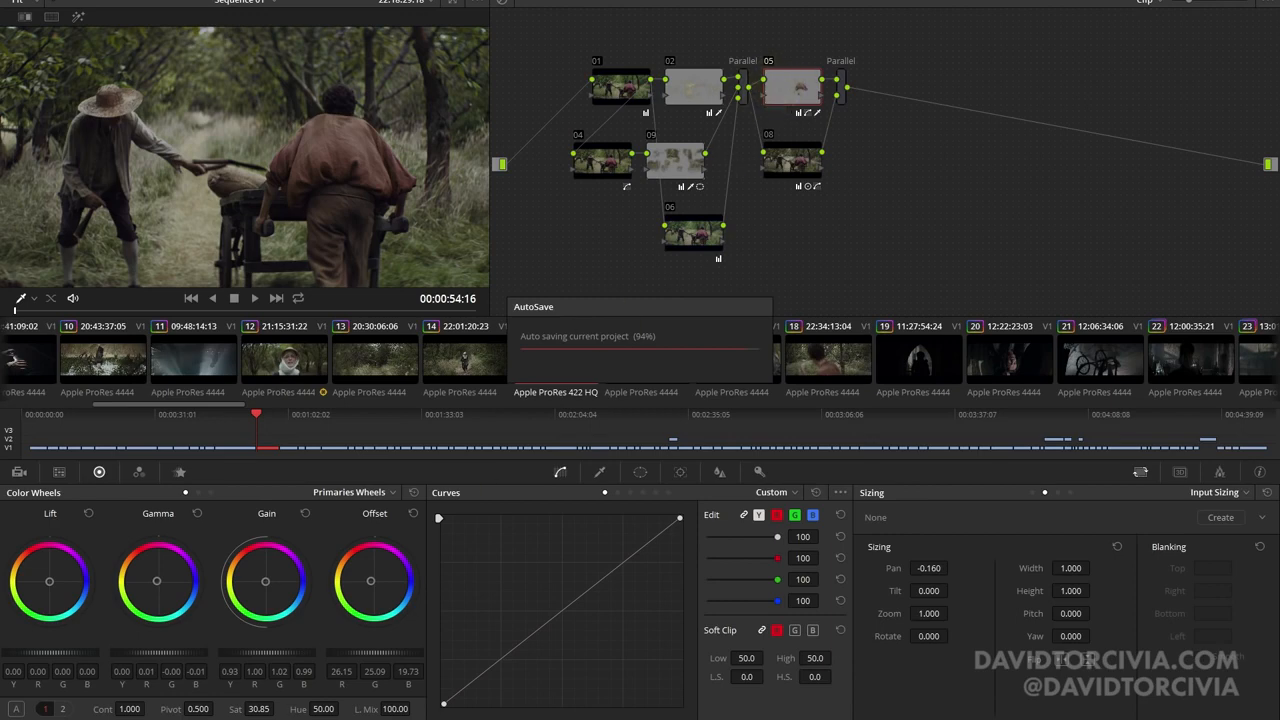
key("ctrl+d")
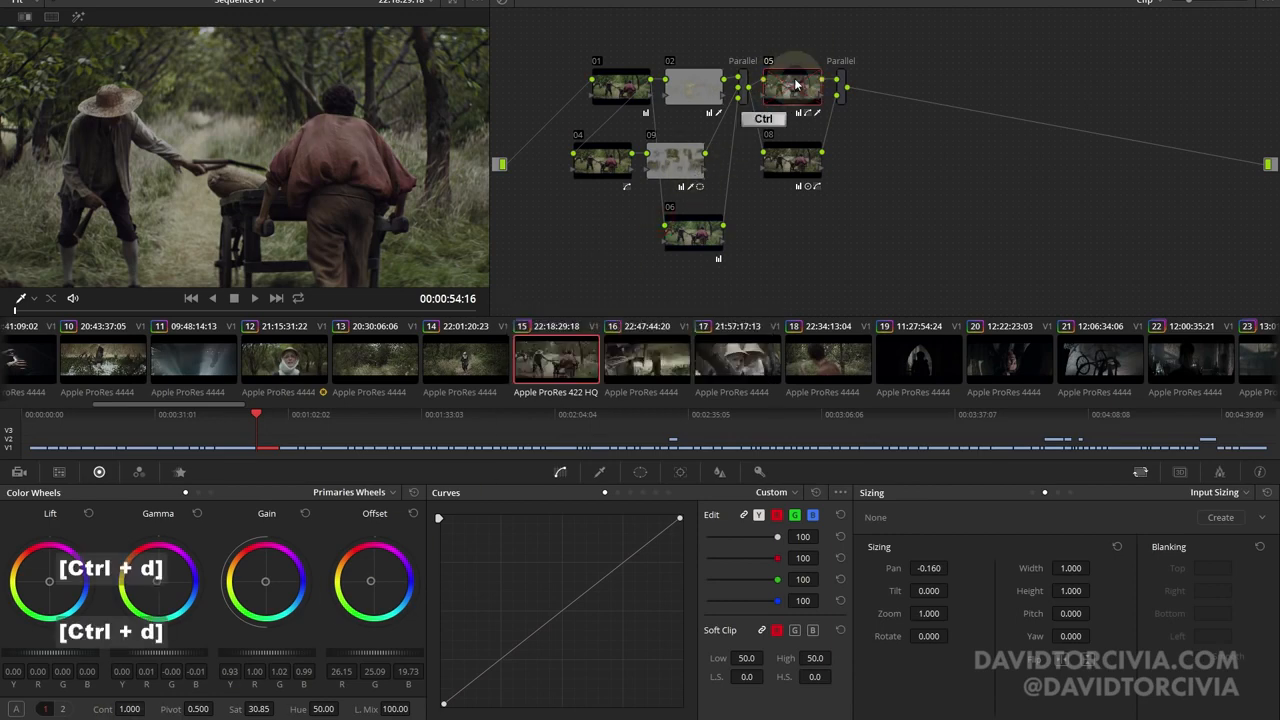
Step: Create a new grade version named Version 2 for clip 25, copying all marks, and reset all its grades and nodes
left_click(849, 363)
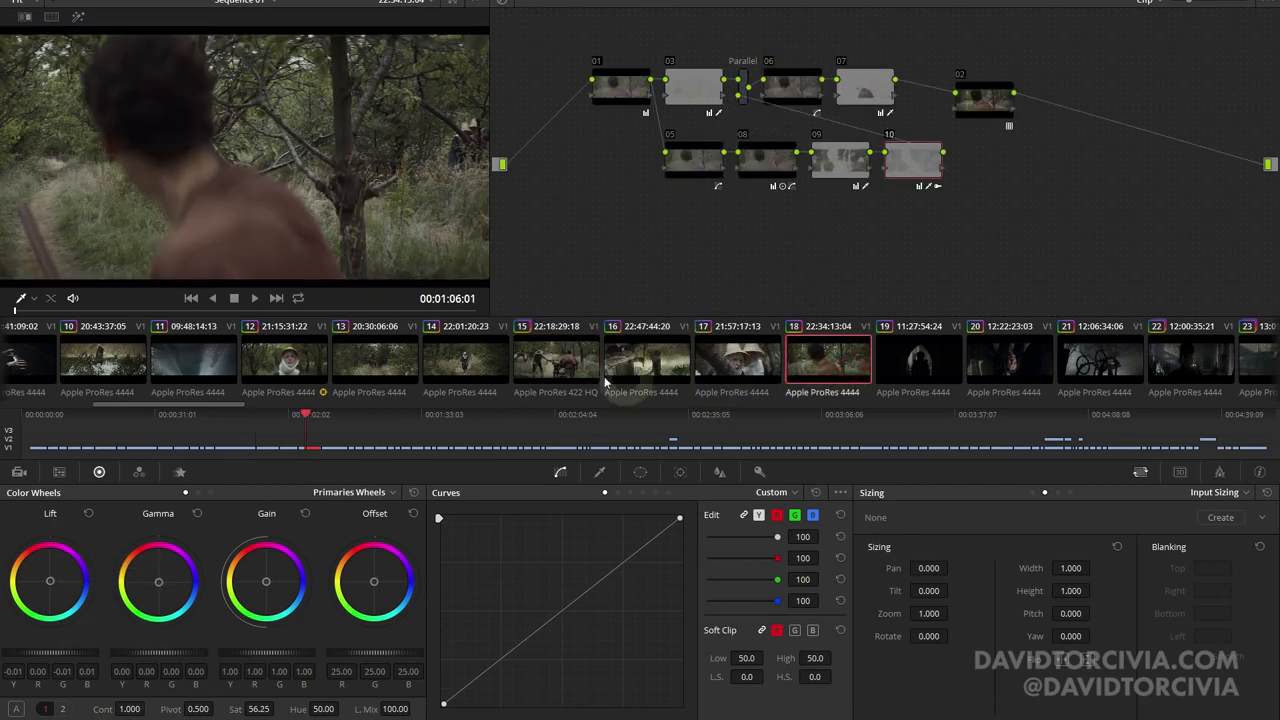
scroll(560, 368, "down", 5)
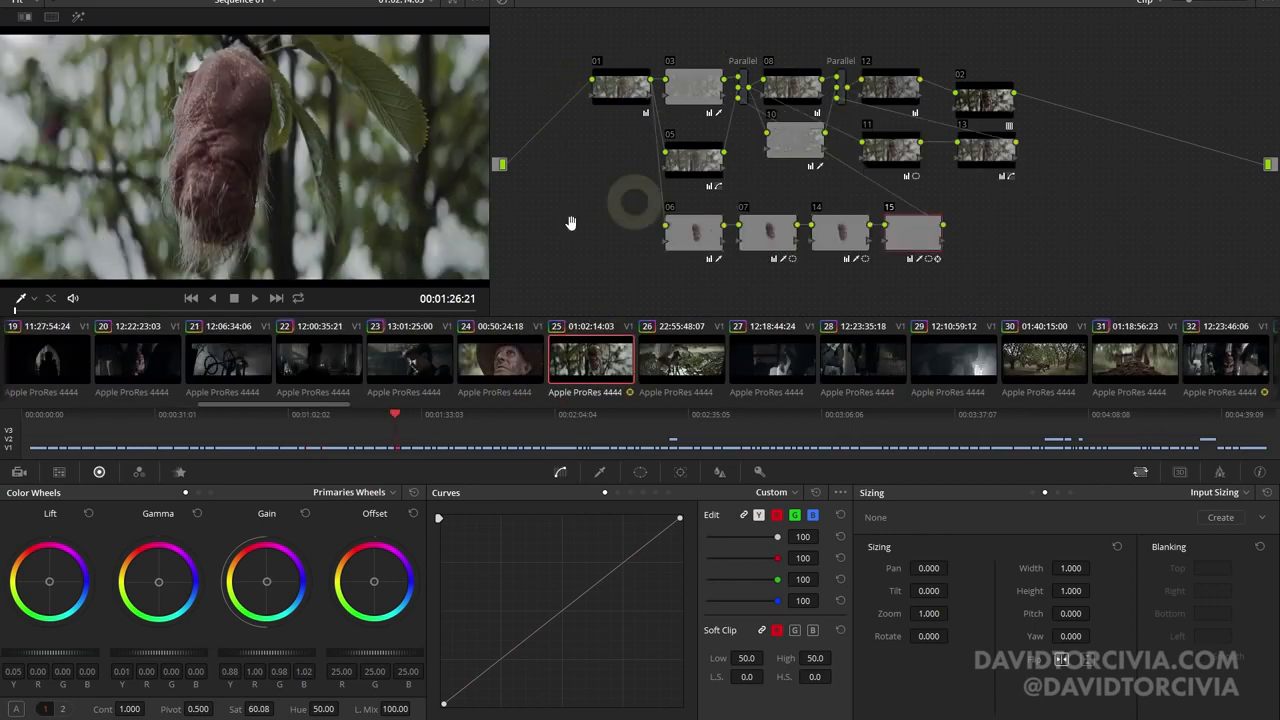
right_click(590, 358)
left_click(790, 8)
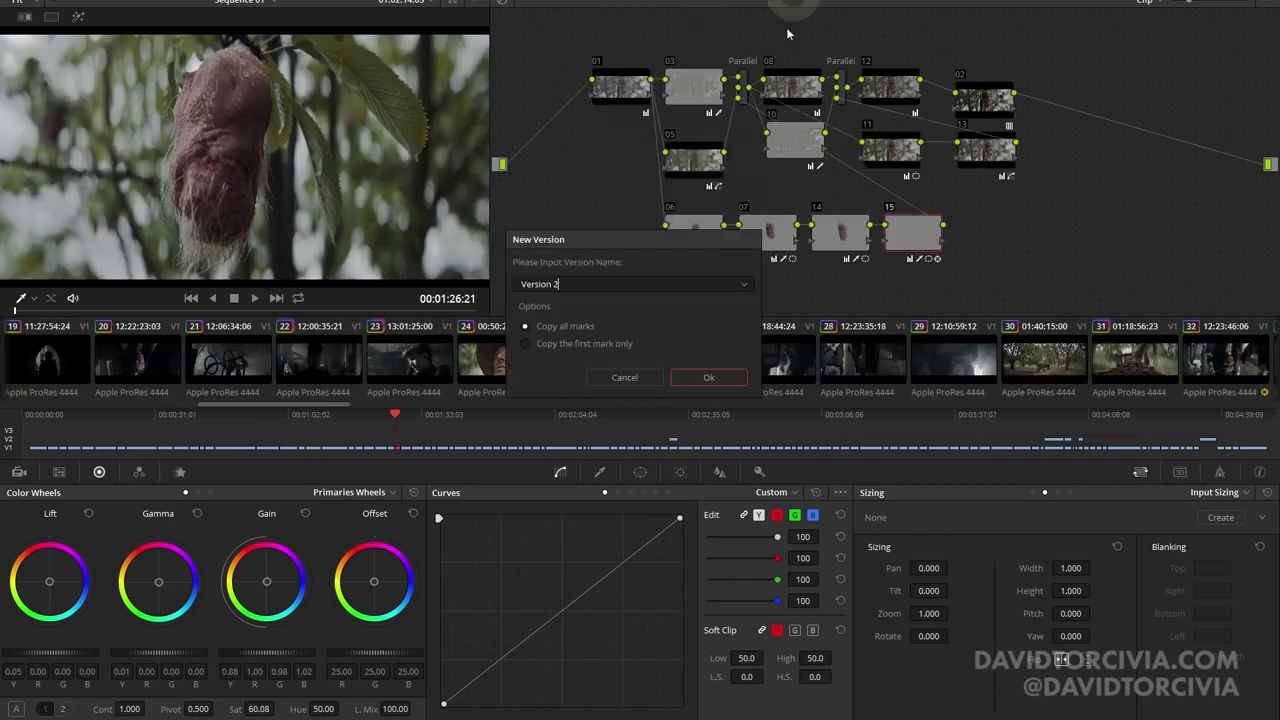
left_click(716, 386)
right_click(626, 187)
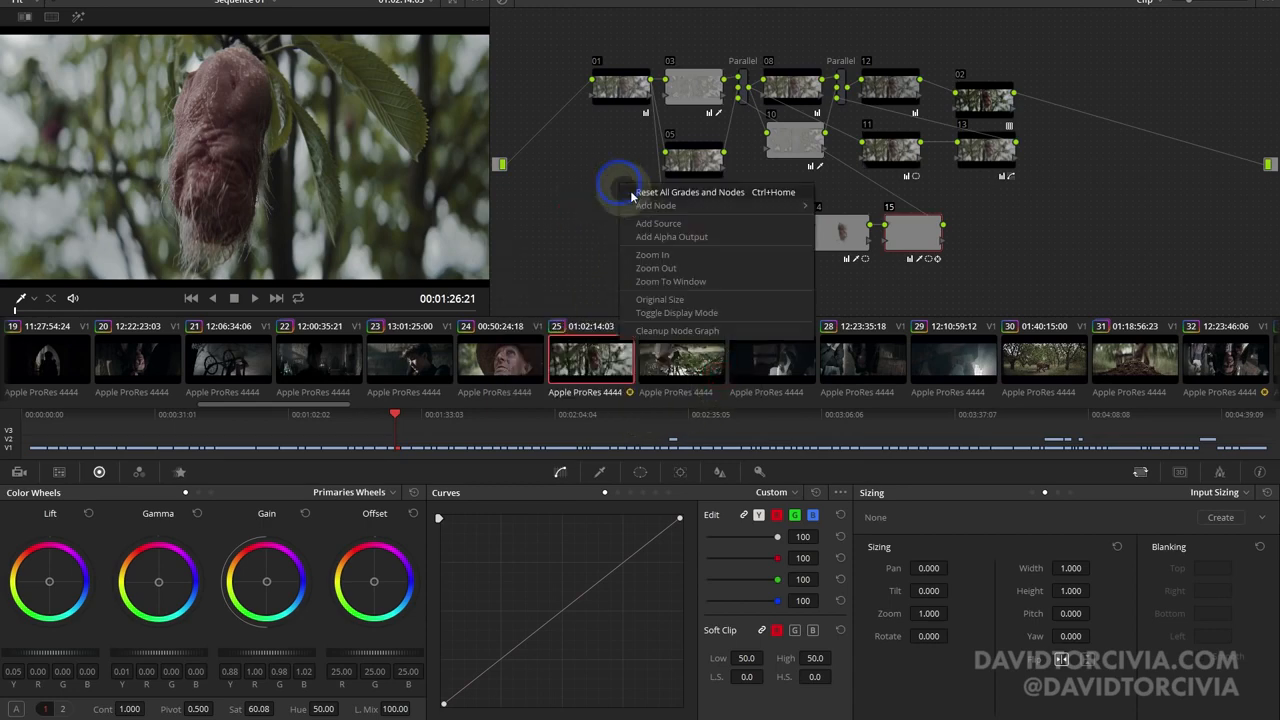
left_click(648, 192)
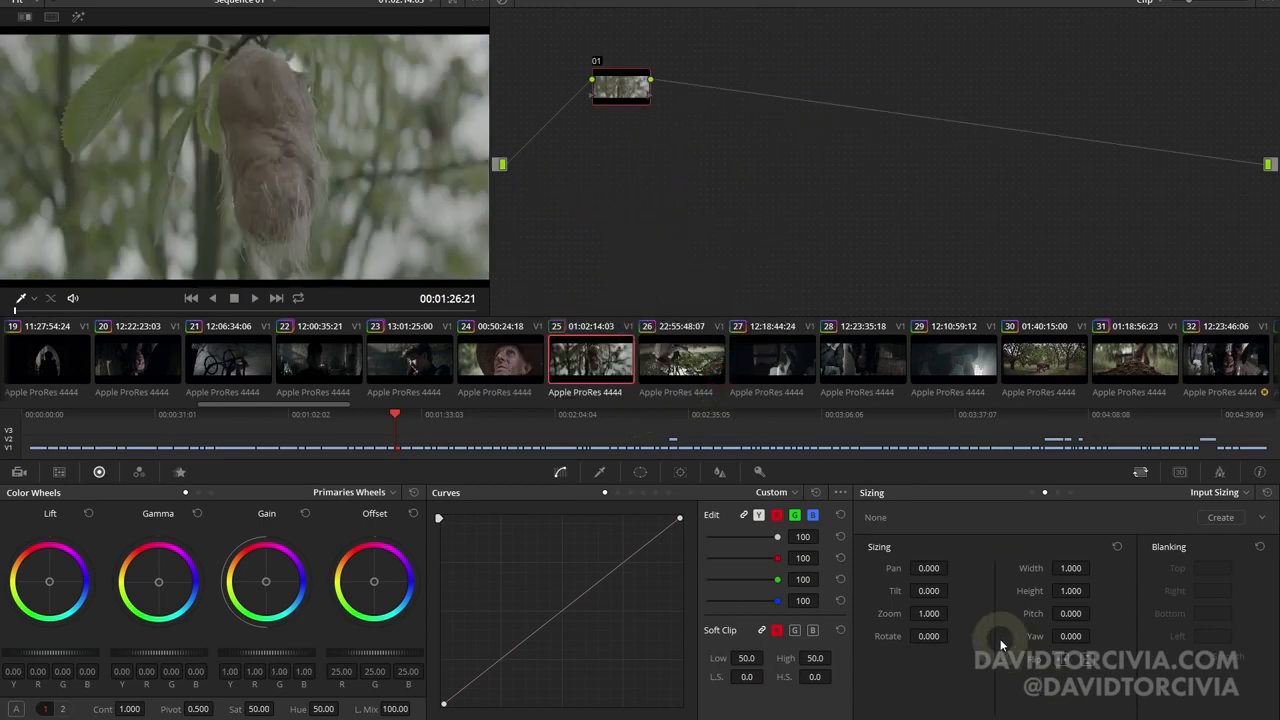
Step: Apply a 3D LUT to node 01 of clip 25 and move the node close to the graph output
right_click(622, 85)
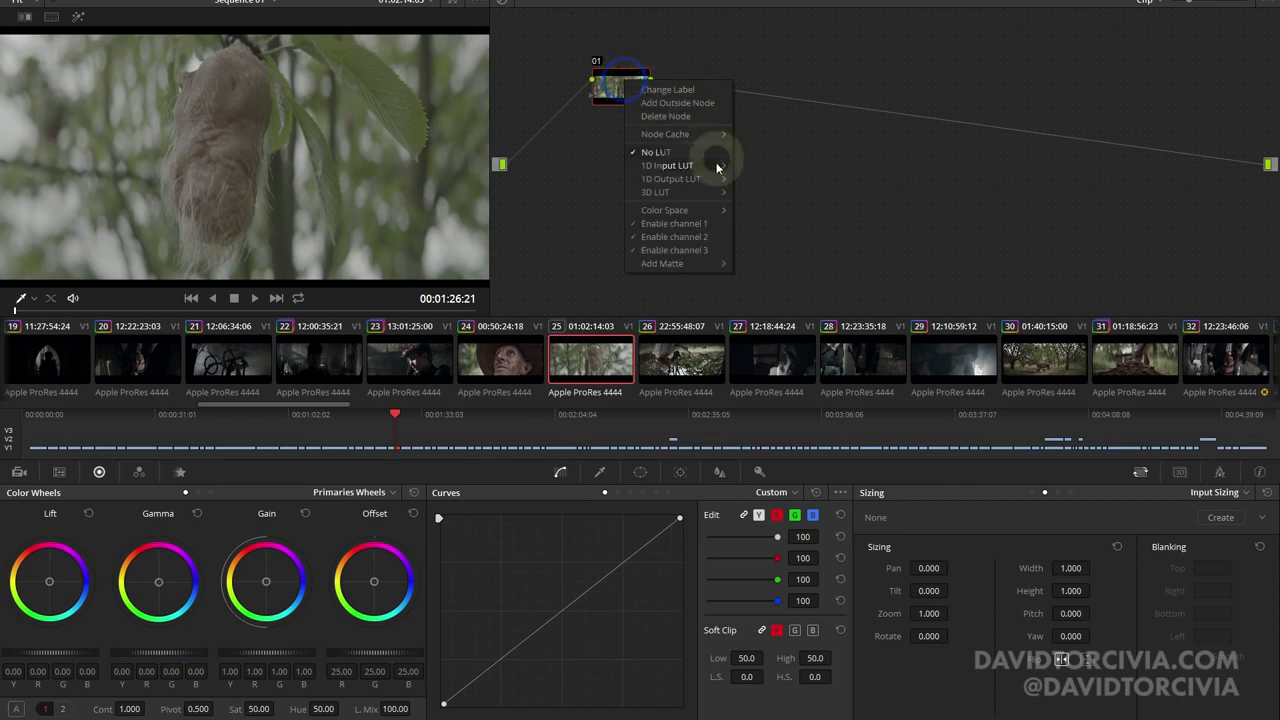
left_click(811, 197)
left_click(889, 197)
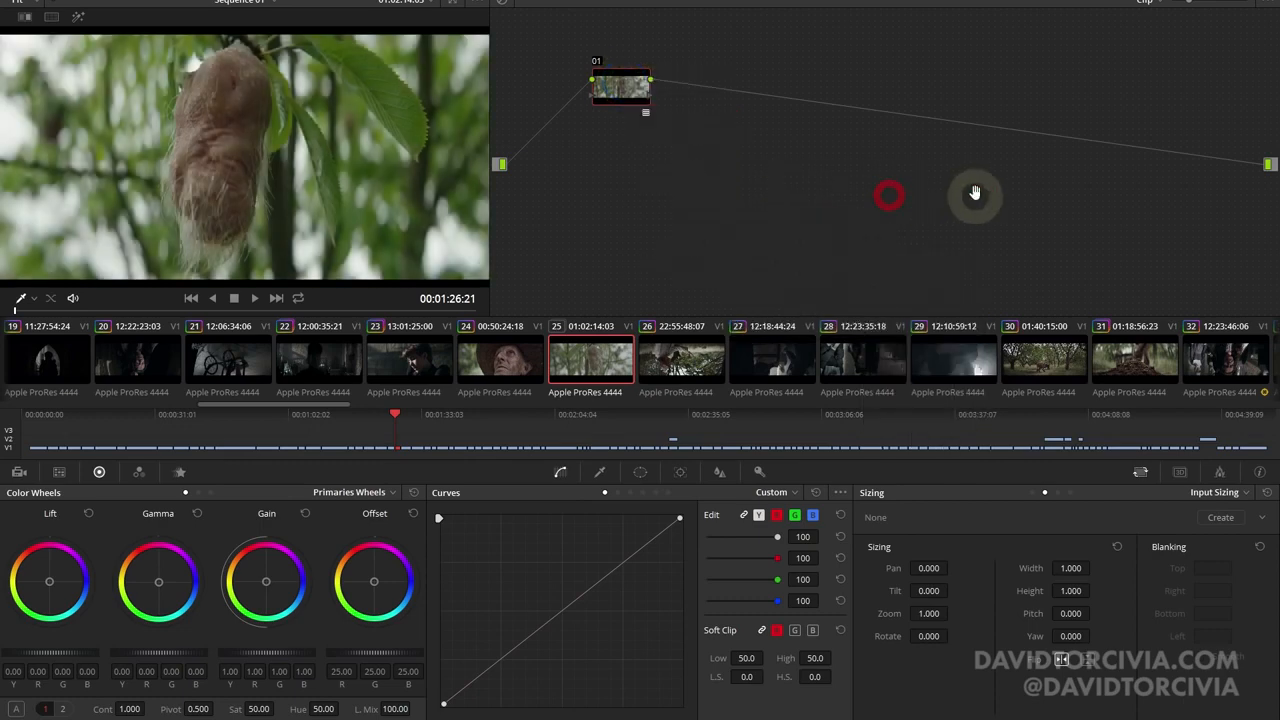
left_click_drag(570, 84, 975, 70)
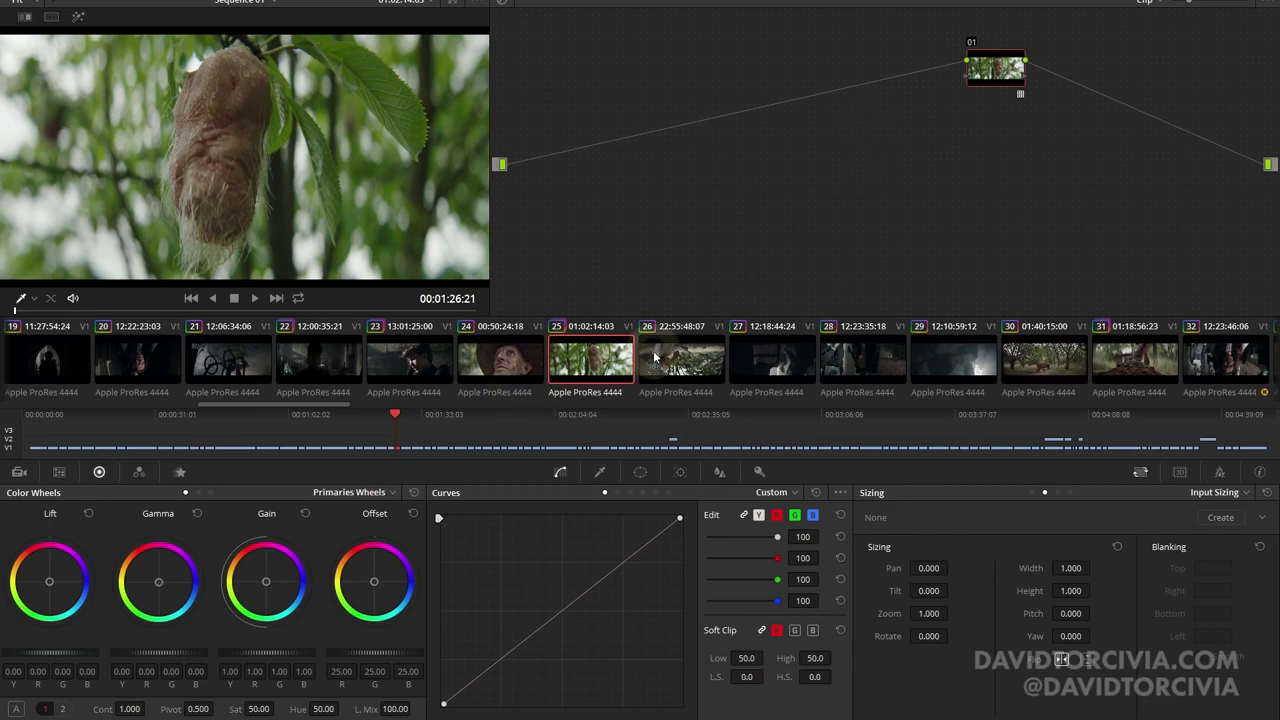
Step: Load clip 25's original graded version and copy the grade from its node 01
right_click(604, 362)
left_click(803, 2)
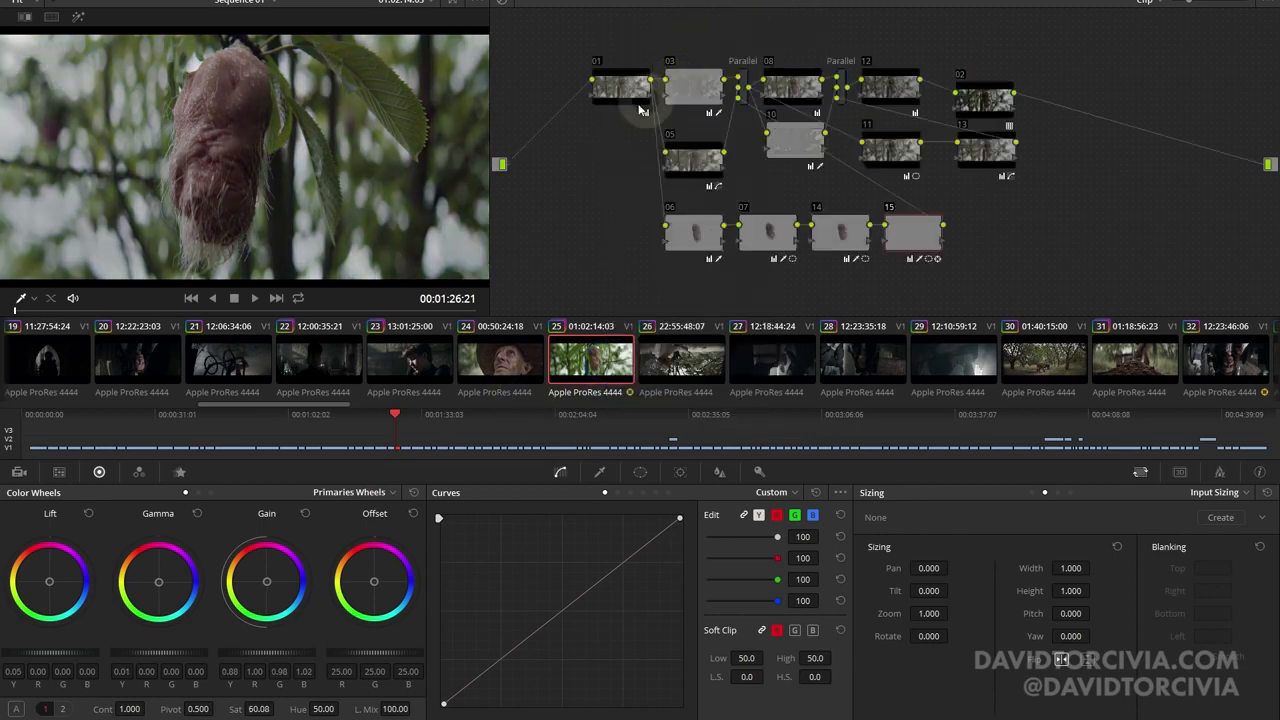
left_click(624, 83)
key("ctrl+c")
Step: Return to Version 2, add a serial node before the LUT node, paste the copied grade into it, and place it near the input
right_click(604, 360)
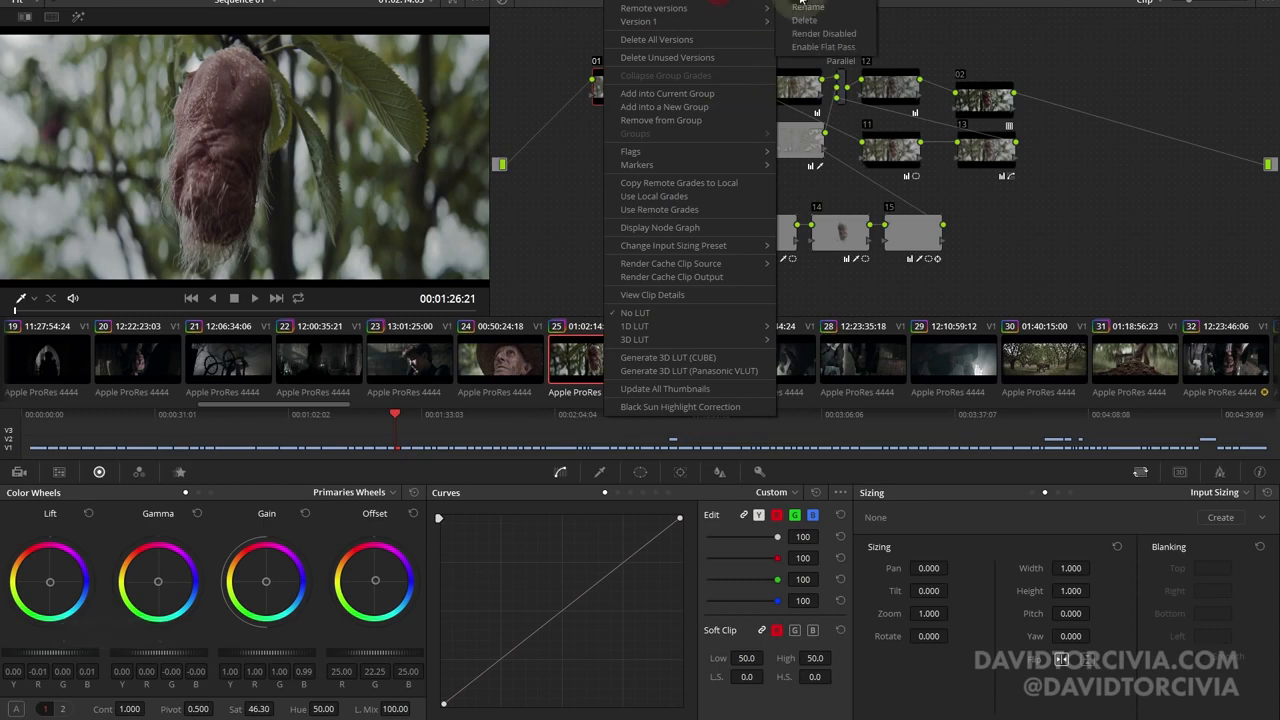
left_click(803, 2)
left_click(992, 68)
key("shift+s")
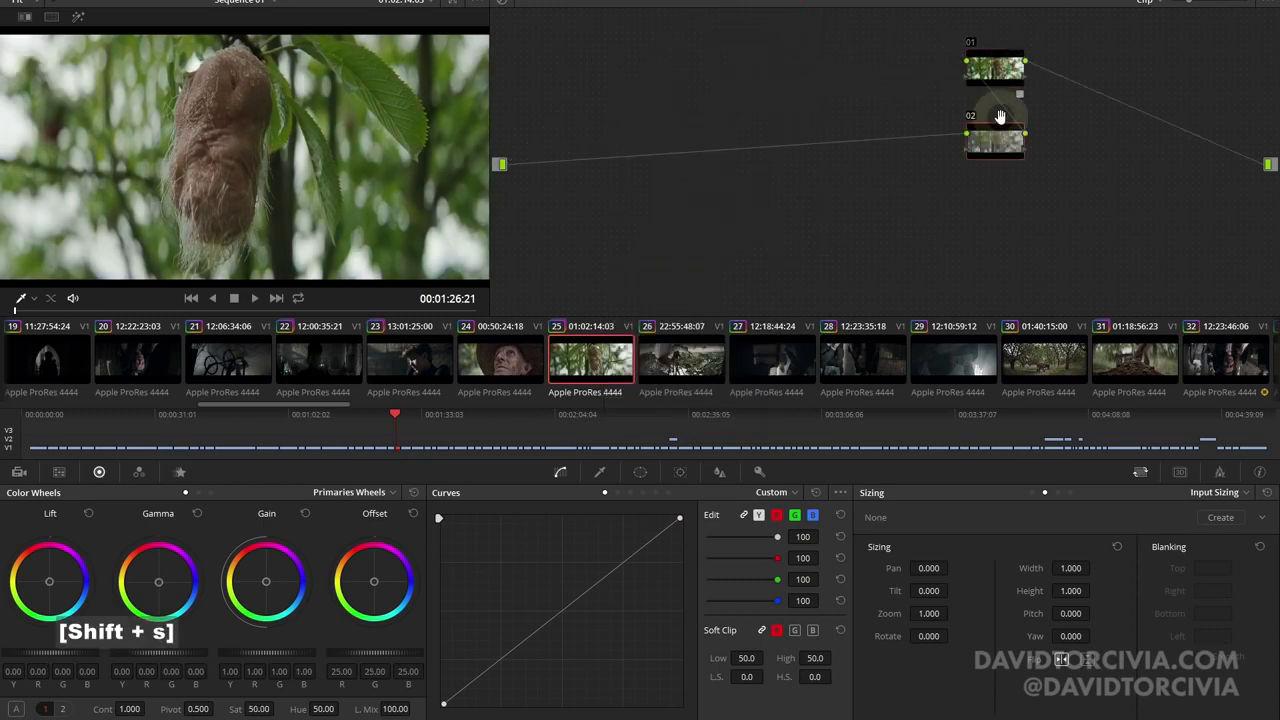
key("ctrl+v")
left_click_drag(995, 145, 645, 75)
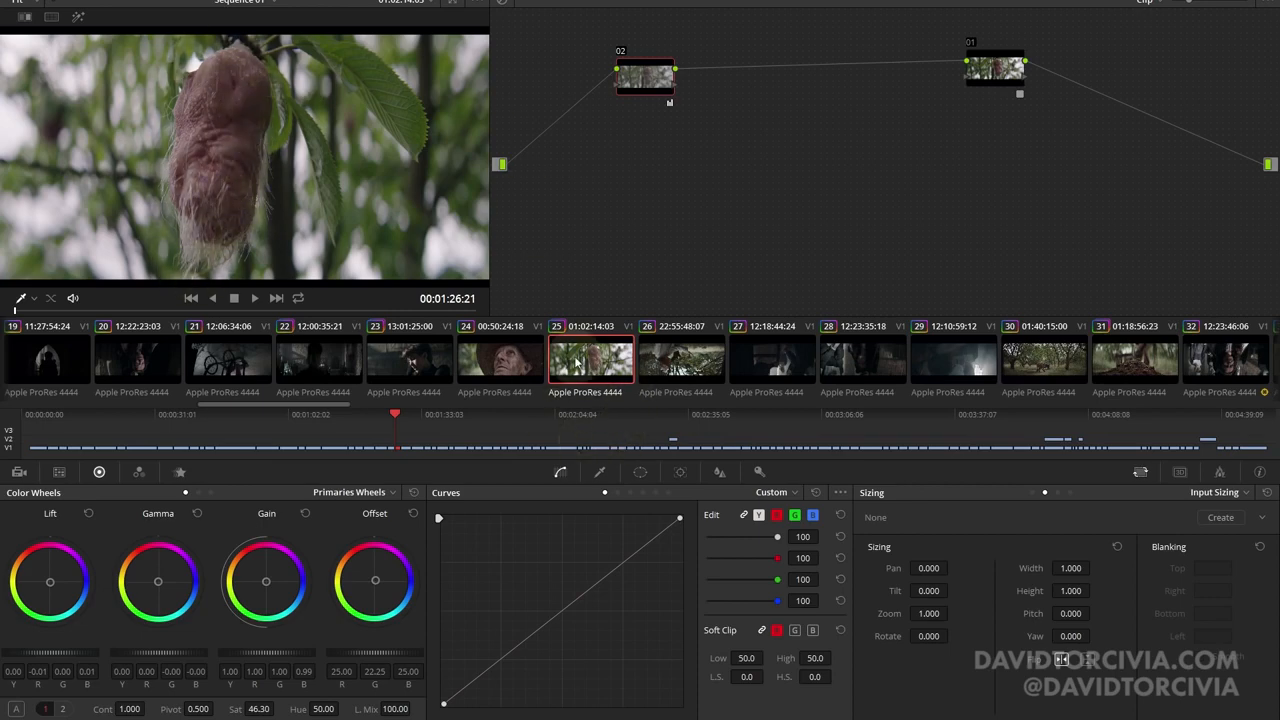
Step: Switch clip 25 back to its original graded version with the full node tree
right_click(577, 357)
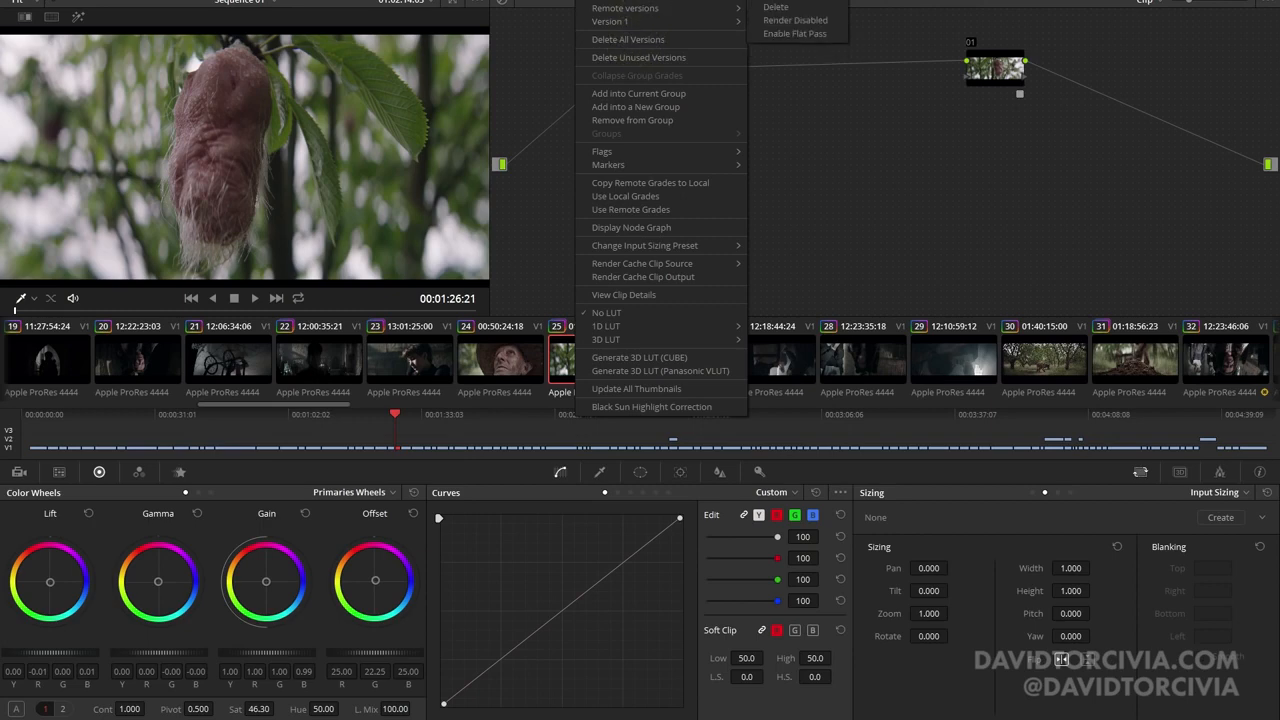
left_click(786, 1)
right_click(604, 368)
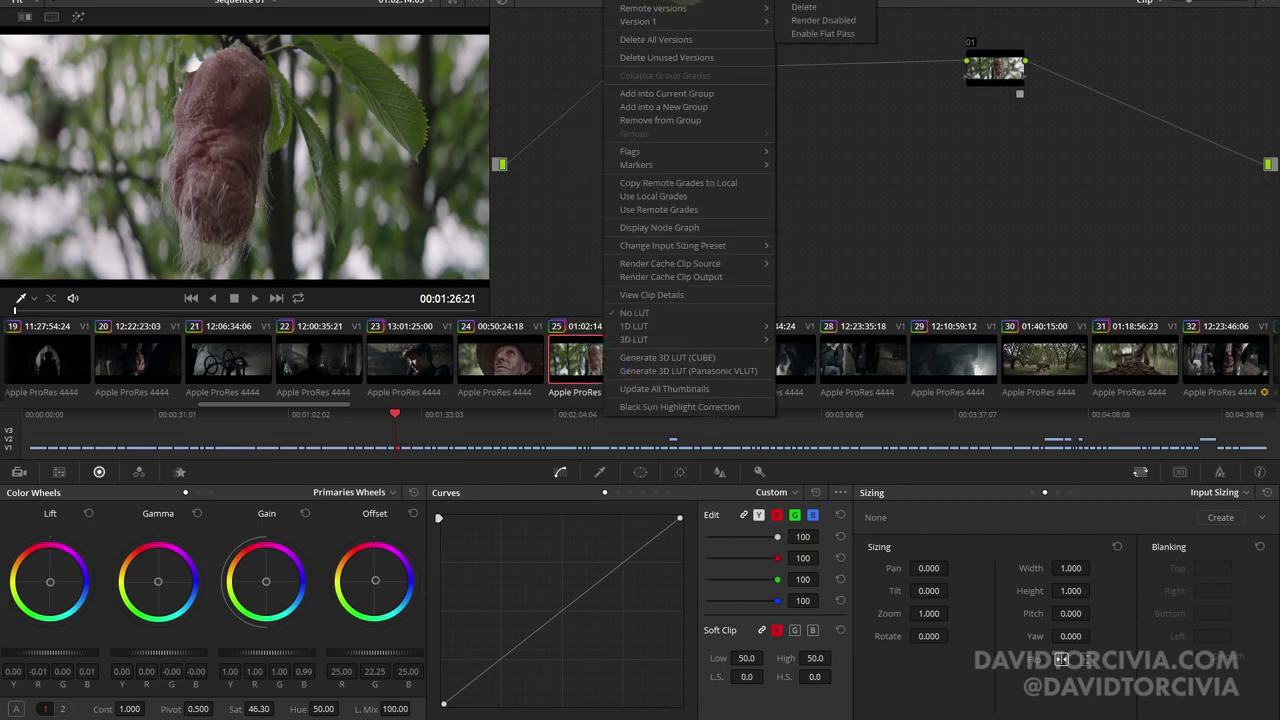
left_click(511, 234)
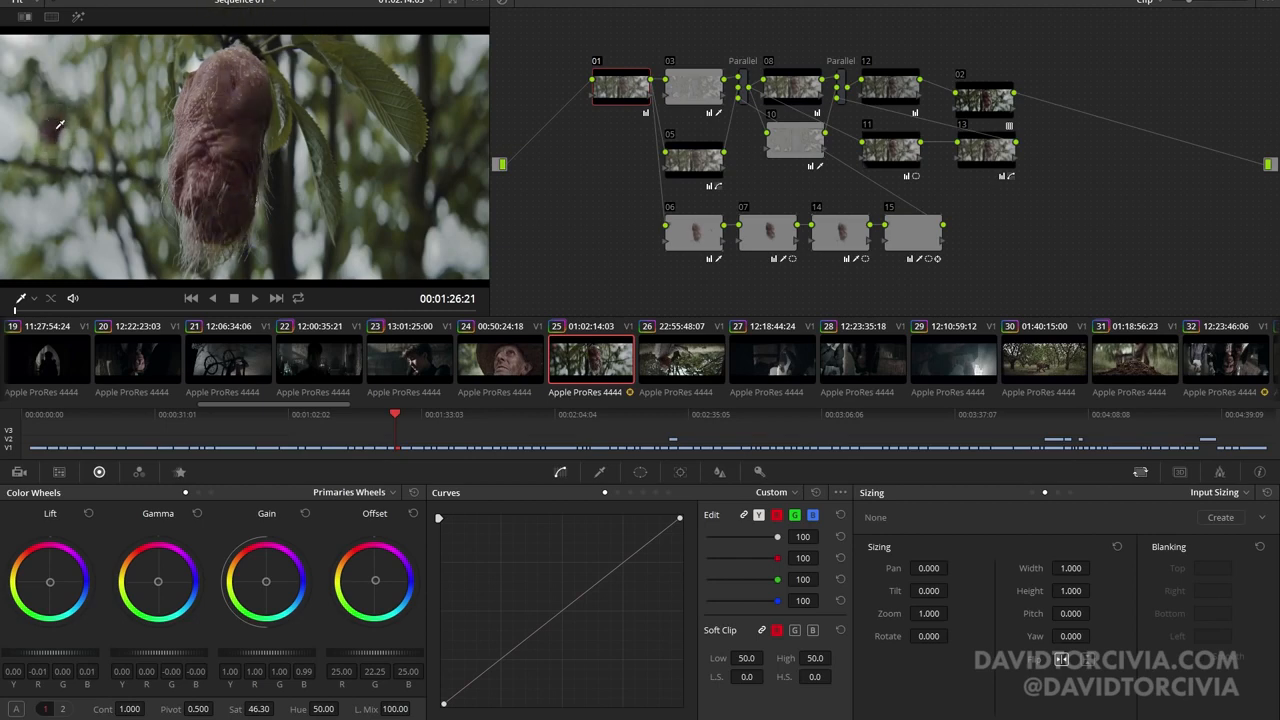
Step: Preview clip 25's motion, then compare its first frame with node 03 off and on, leaving the node enabled
left_click(243, 310)
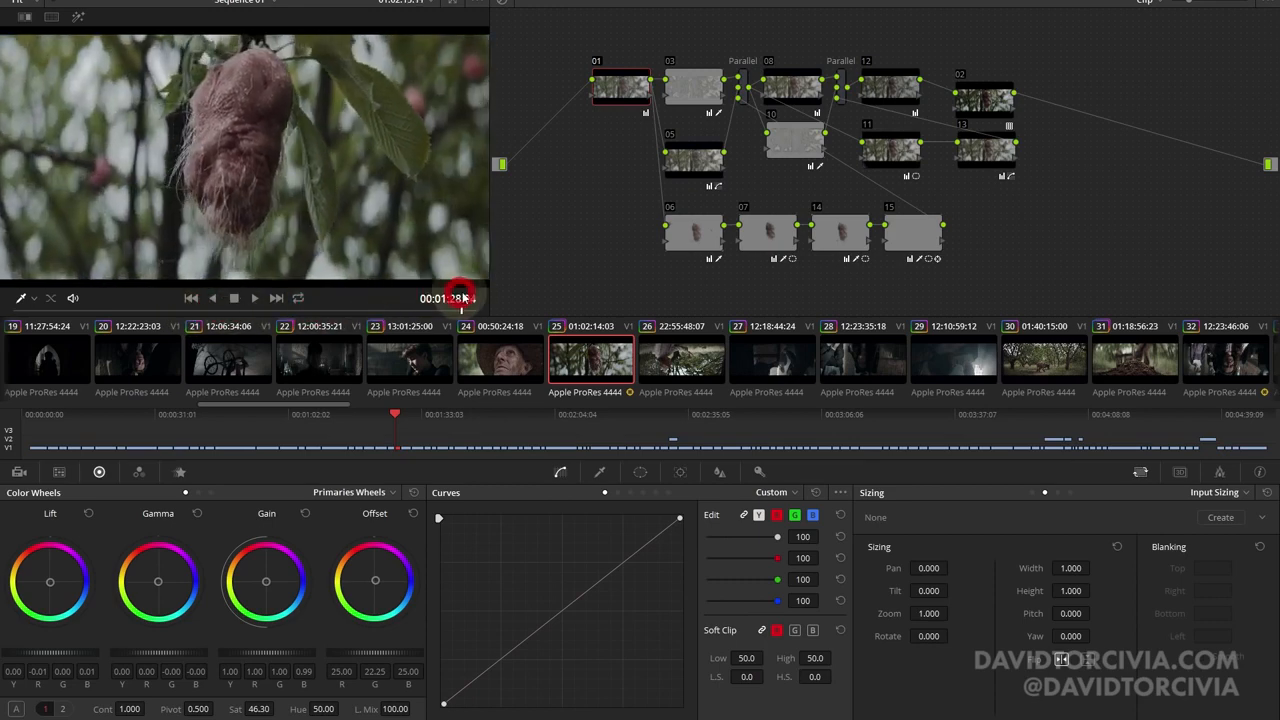
key("space")
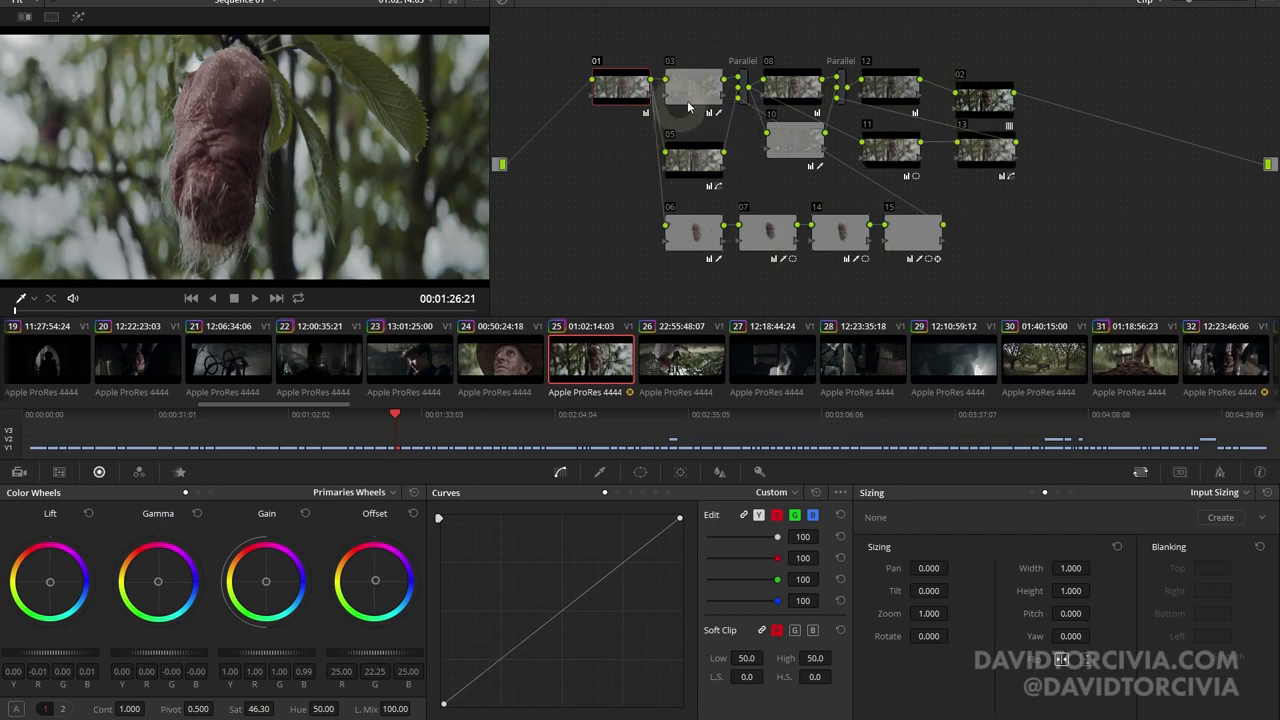
key("ctrl+d")
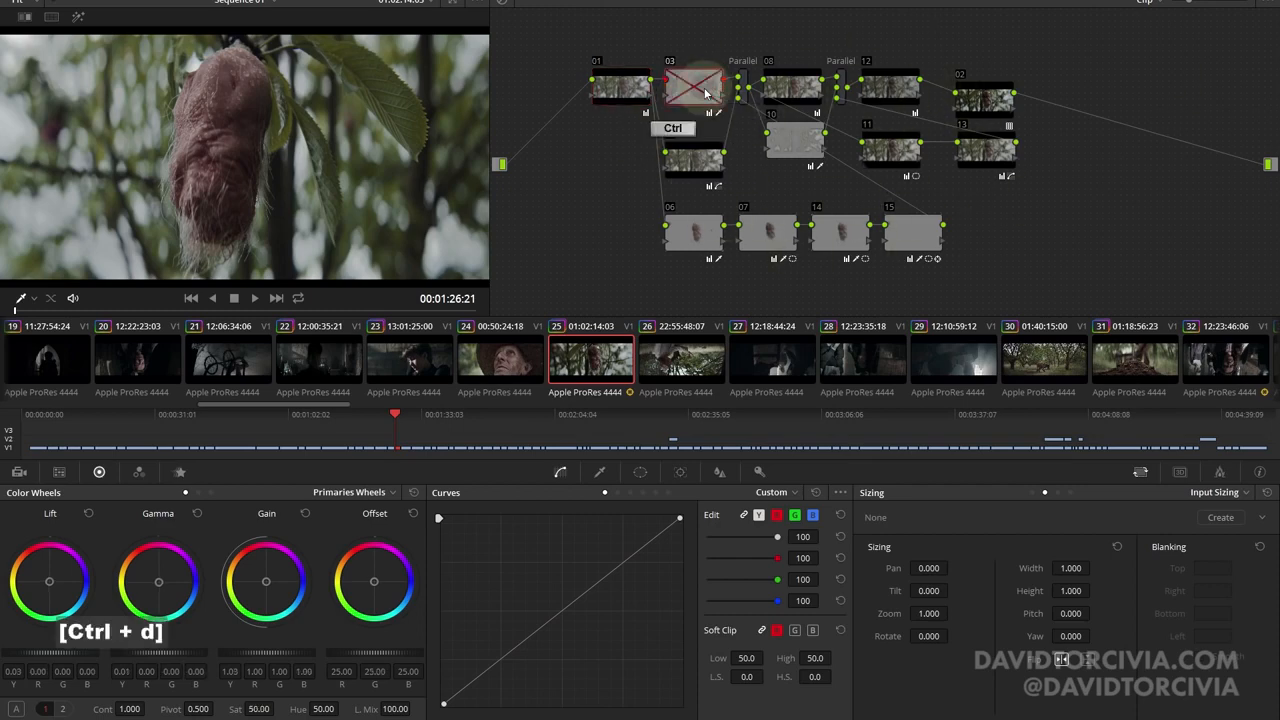
key("ctrl+d")
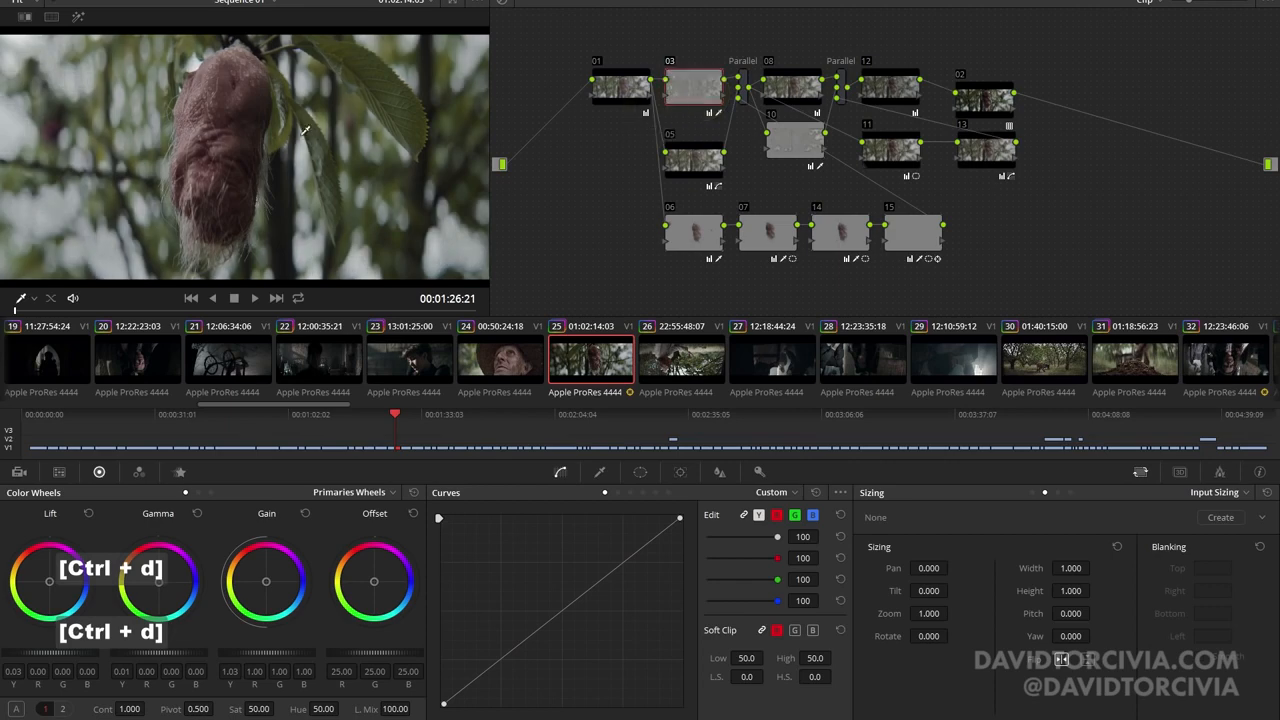
Step: Compare clip 25's image with nodes 06, 07 and 14 each switched off and on, leaving all three enabled
left_click(695, 161)
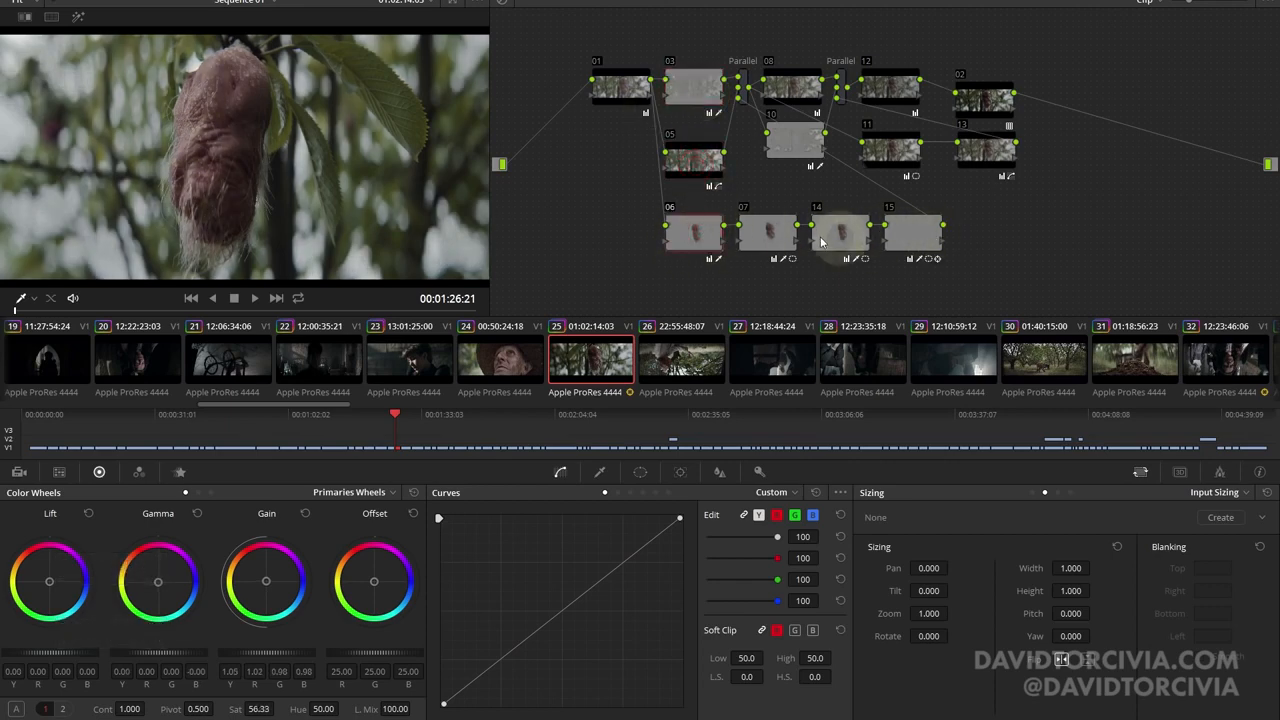
key("ctrl+d")
left_click(767, 236)
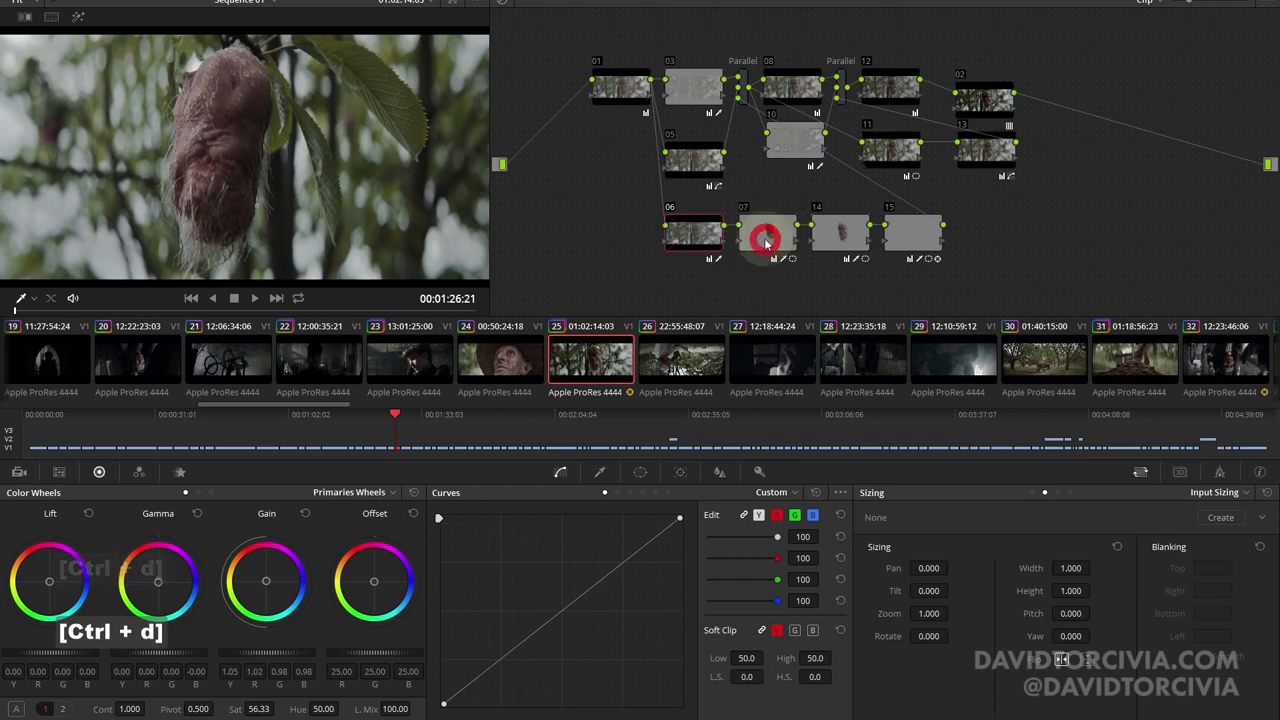
key("ctrl+d")
key("ctrl+d")
left_click(840, 239)
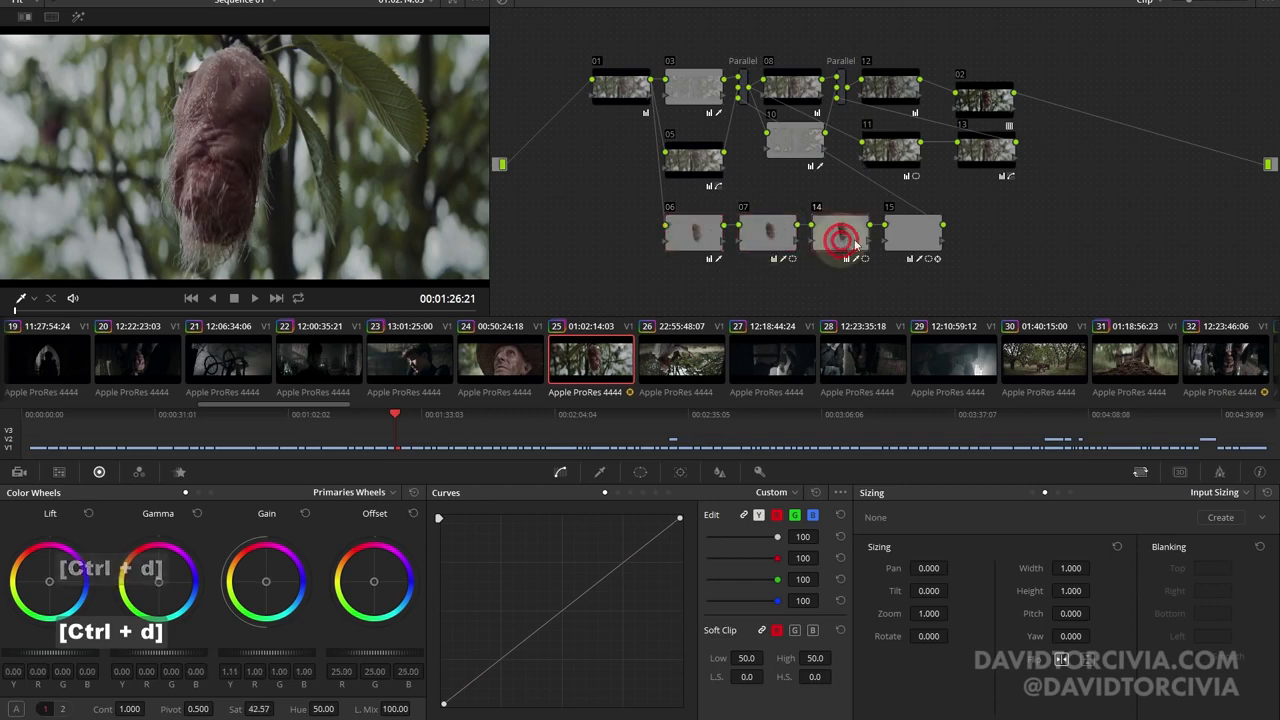
key("ctrl+d")
key("ctrl+d")
Step: Inspect node 06's HSL qualifier selection with Highlight across clip 25, then compare the first frame with the node off and on
left_click(692, 231)
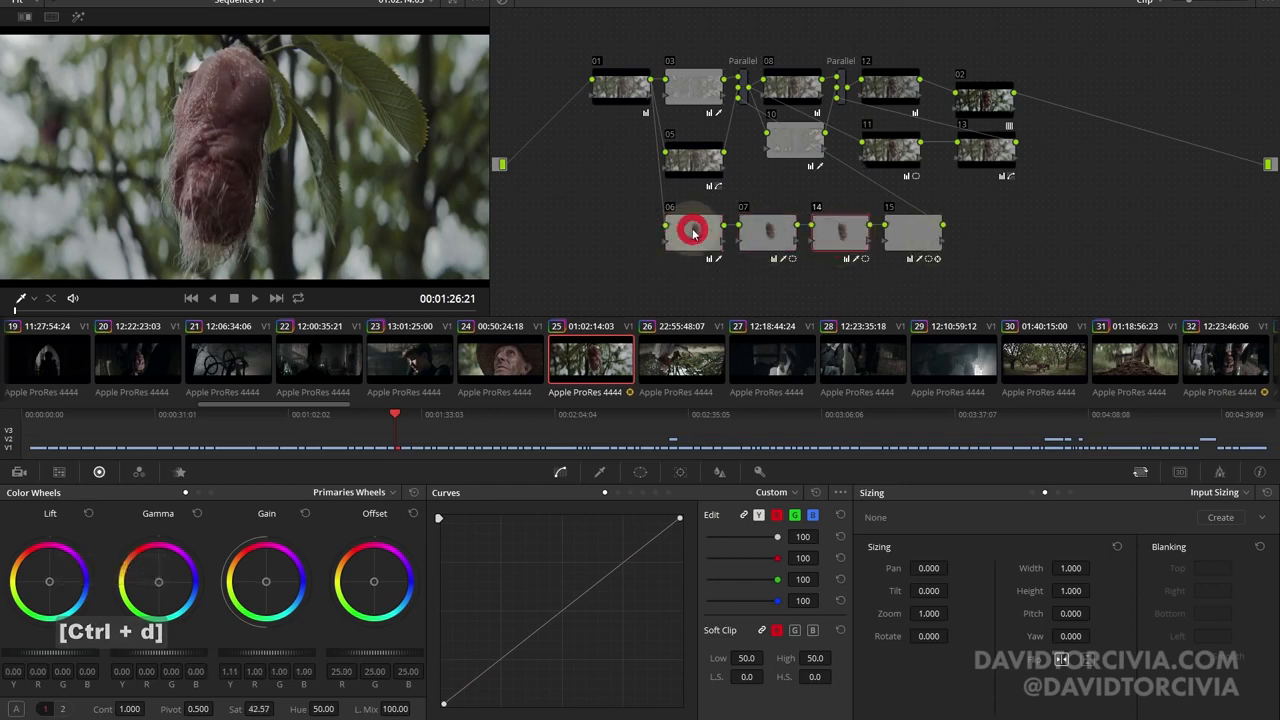
left_click(600, 472)
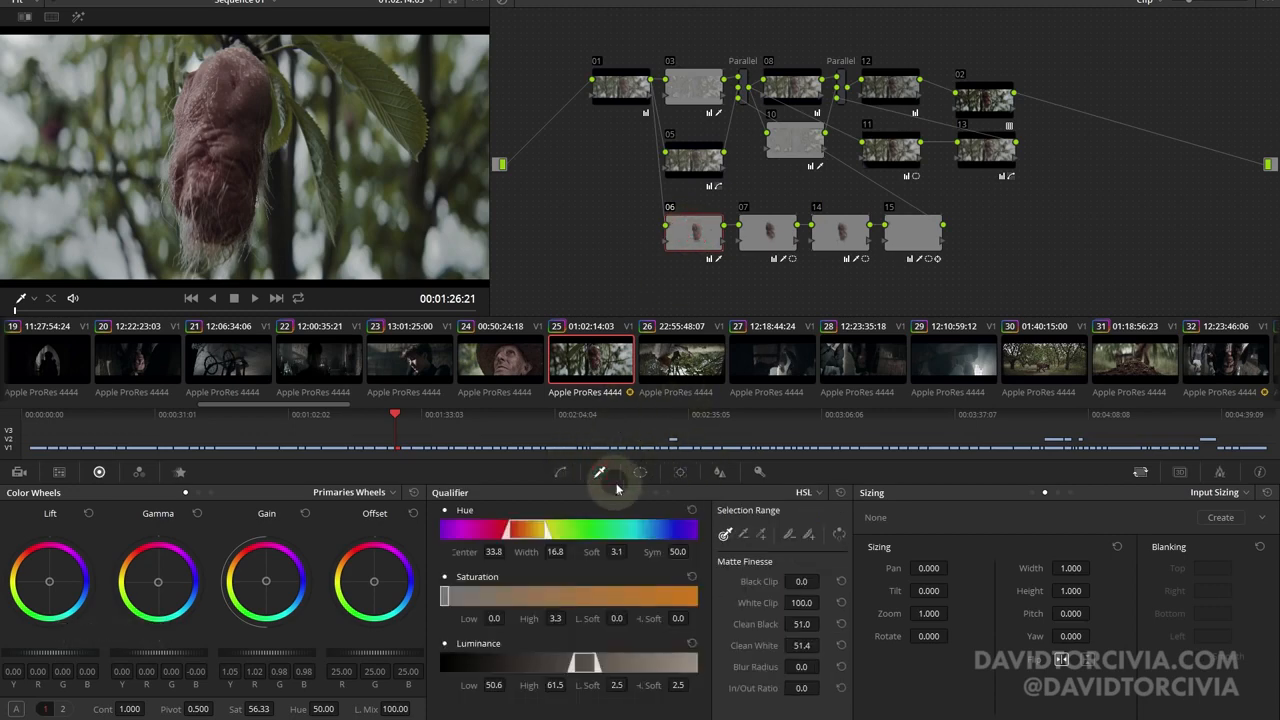
key("shift+h")
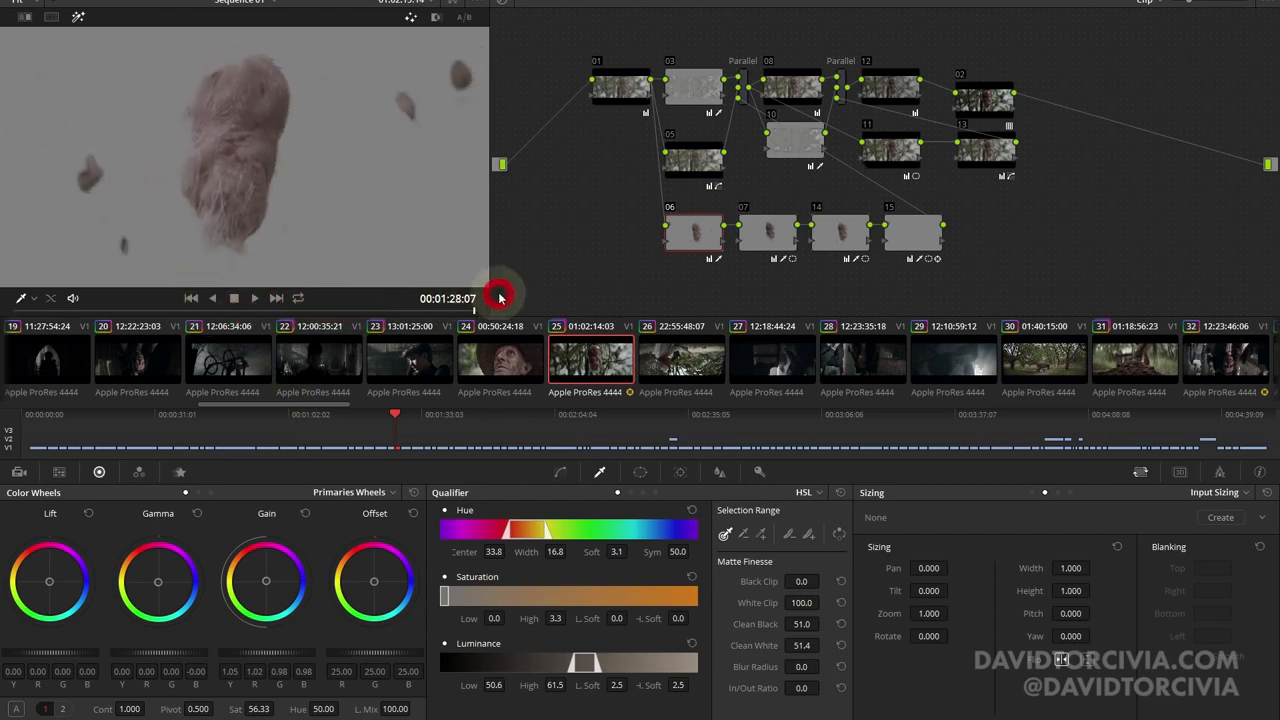
left_click_drag(455, 298, 15, 300)
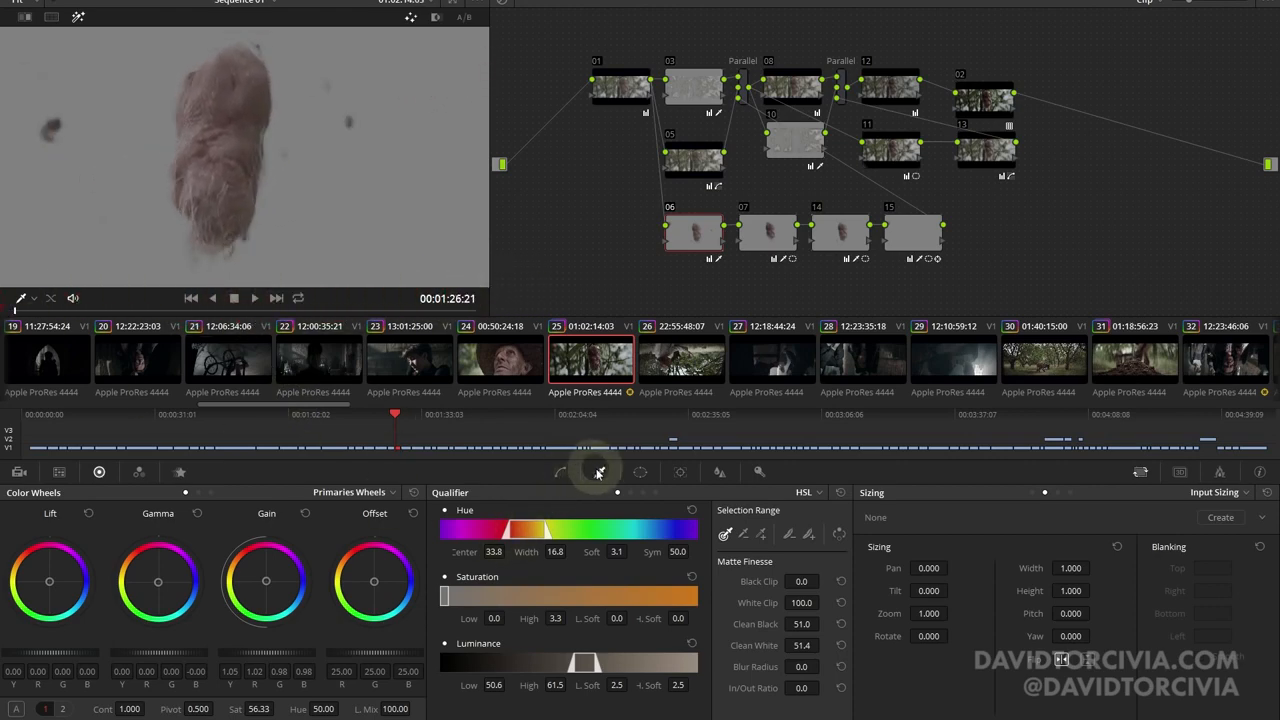
key("shift+h")
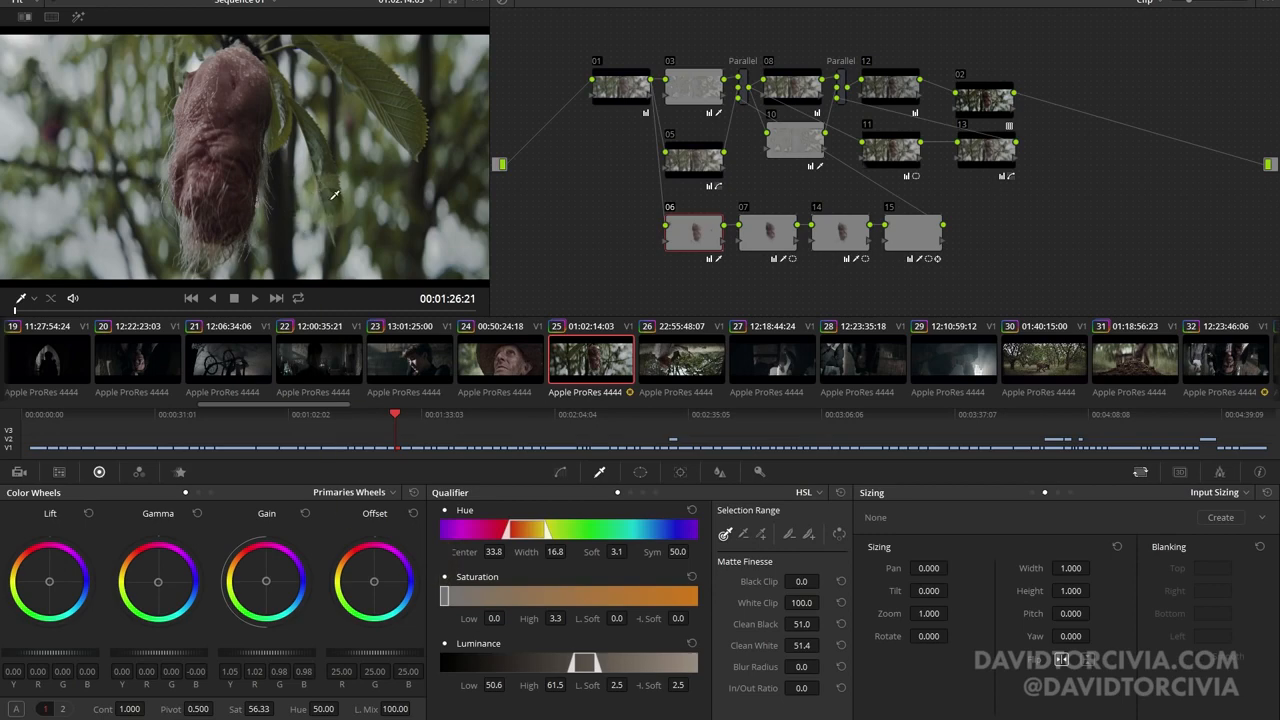
key("ctrl+d")
key("ctrl+d")
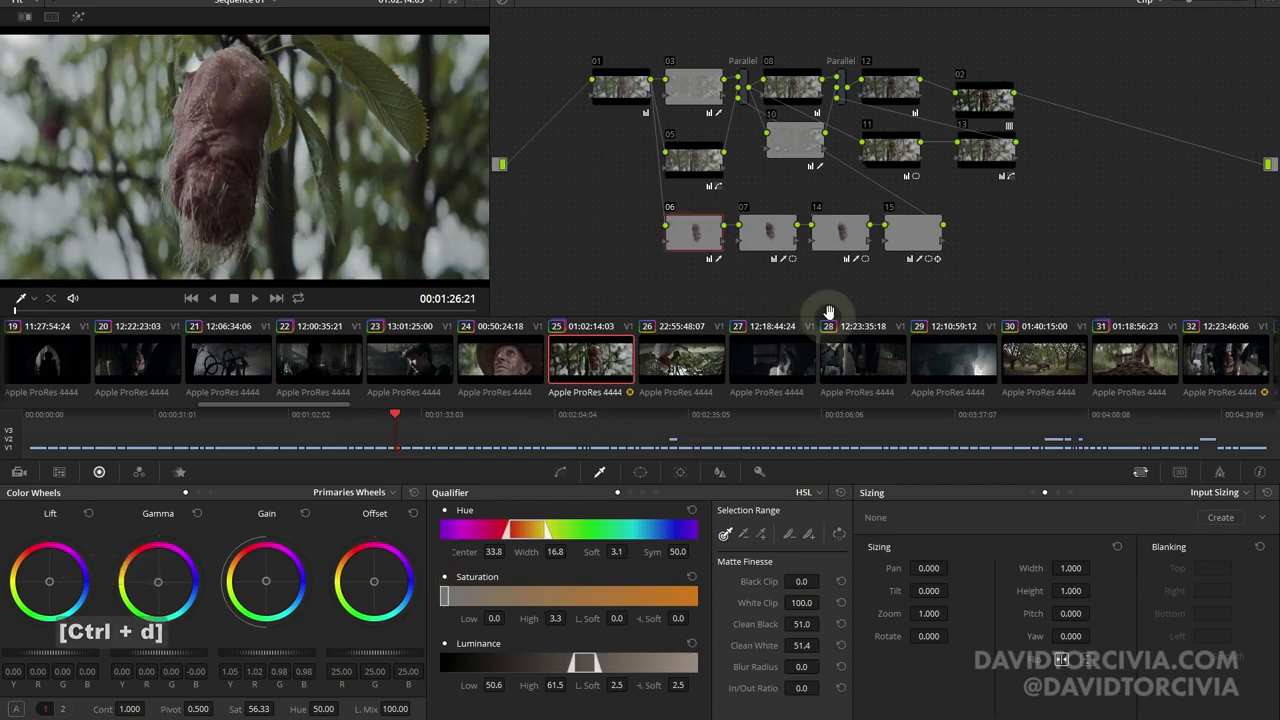
Step: Examine node 07's highlighted selection together with its circle and gradient windows, then turn Highlight off
left_click(757, 234)
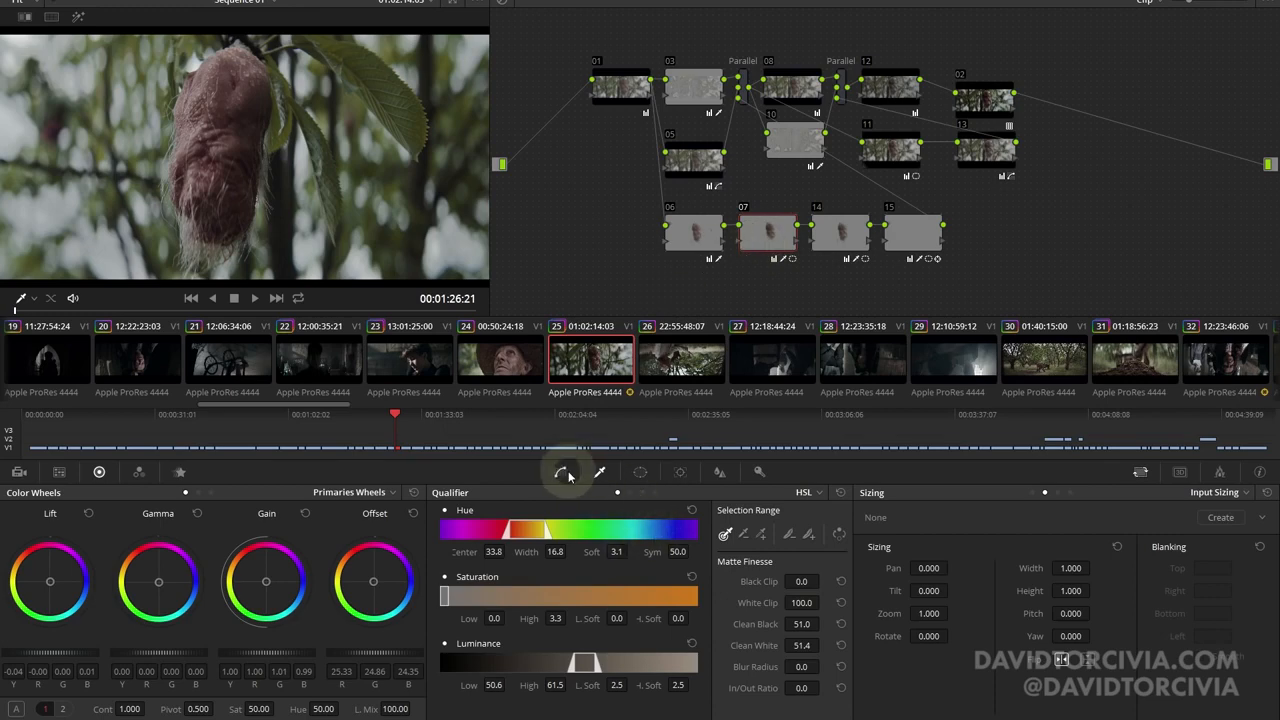
key("shift+h")
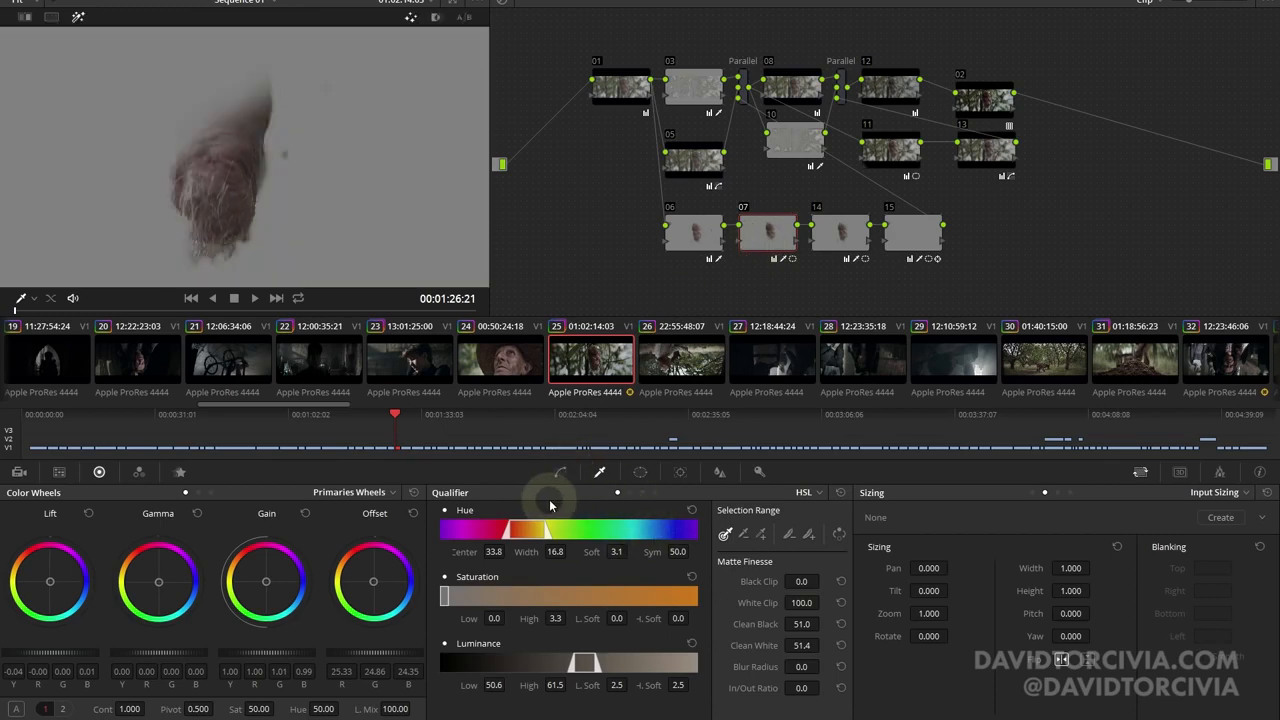
left_click(643, 472)
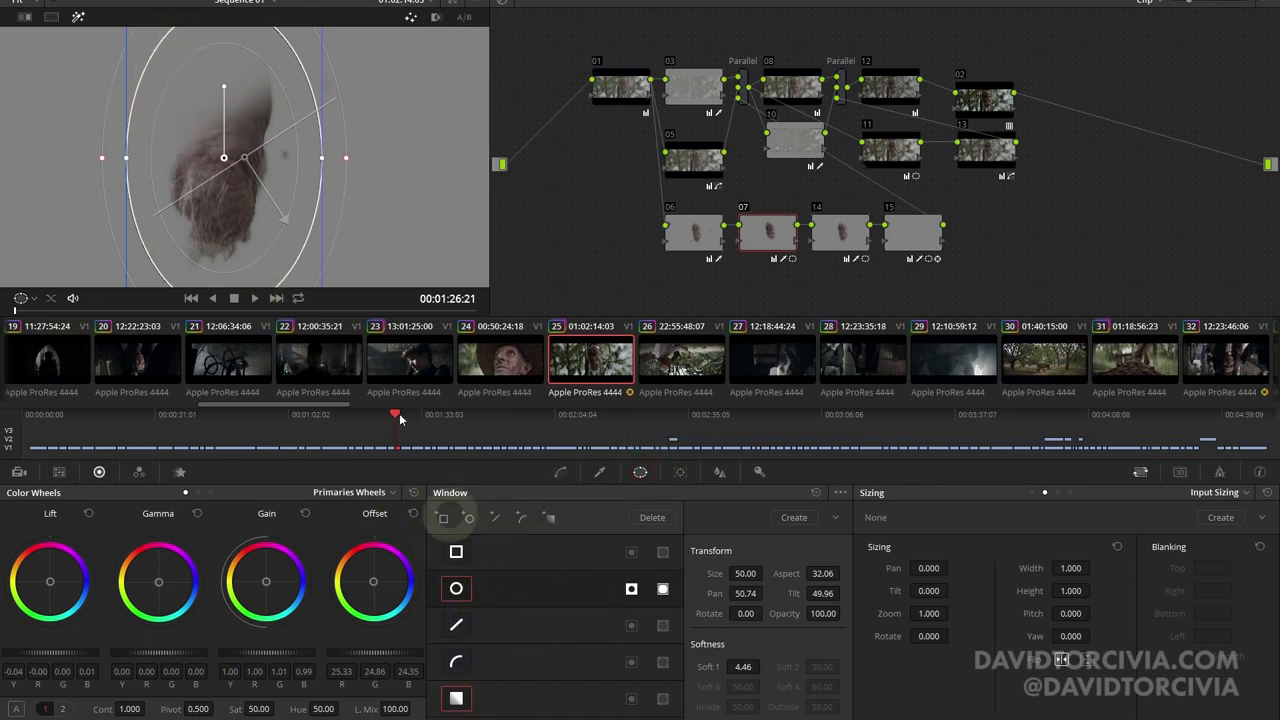
left_click_drag(60, 316, 15, 309)
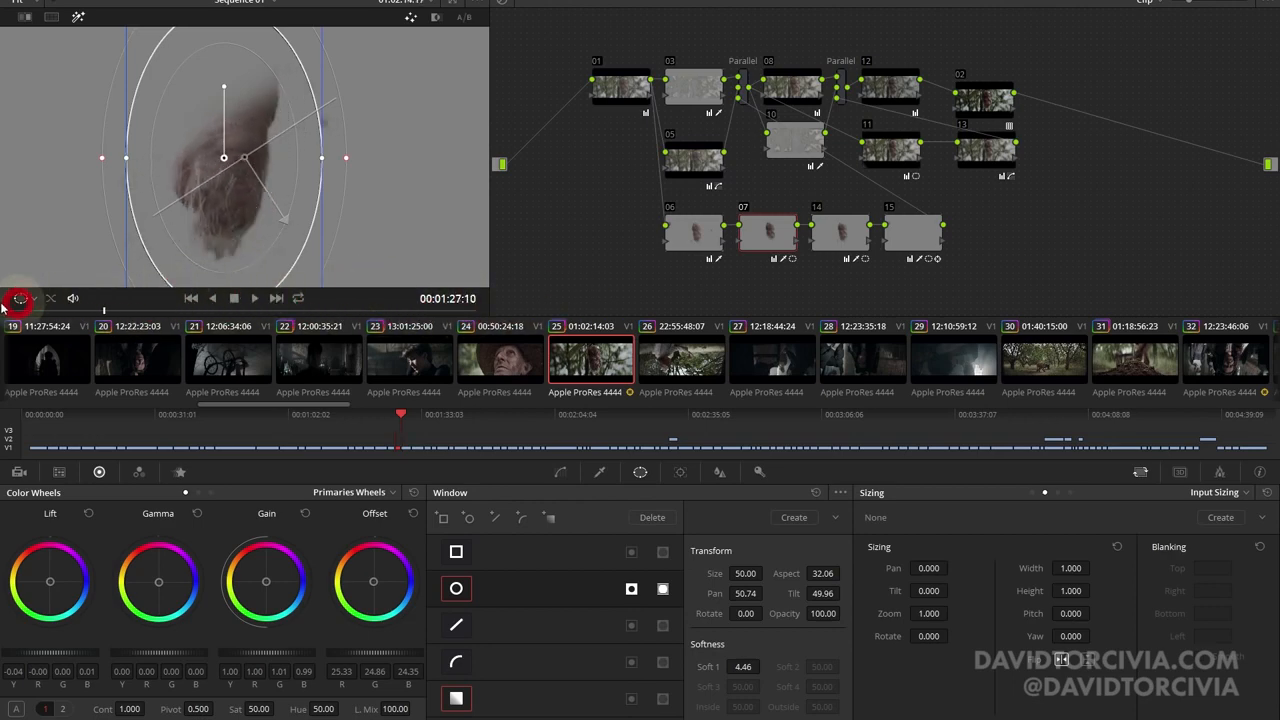
left_click(514, 694)
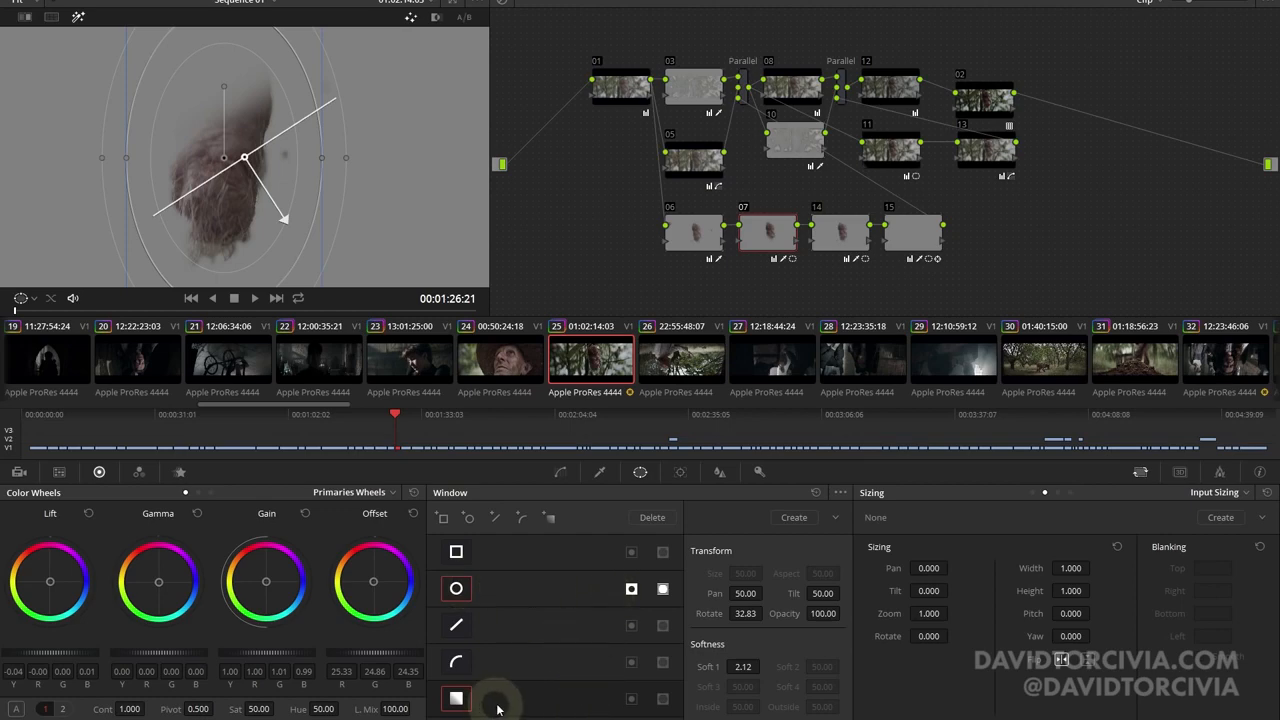
key("shift+h")
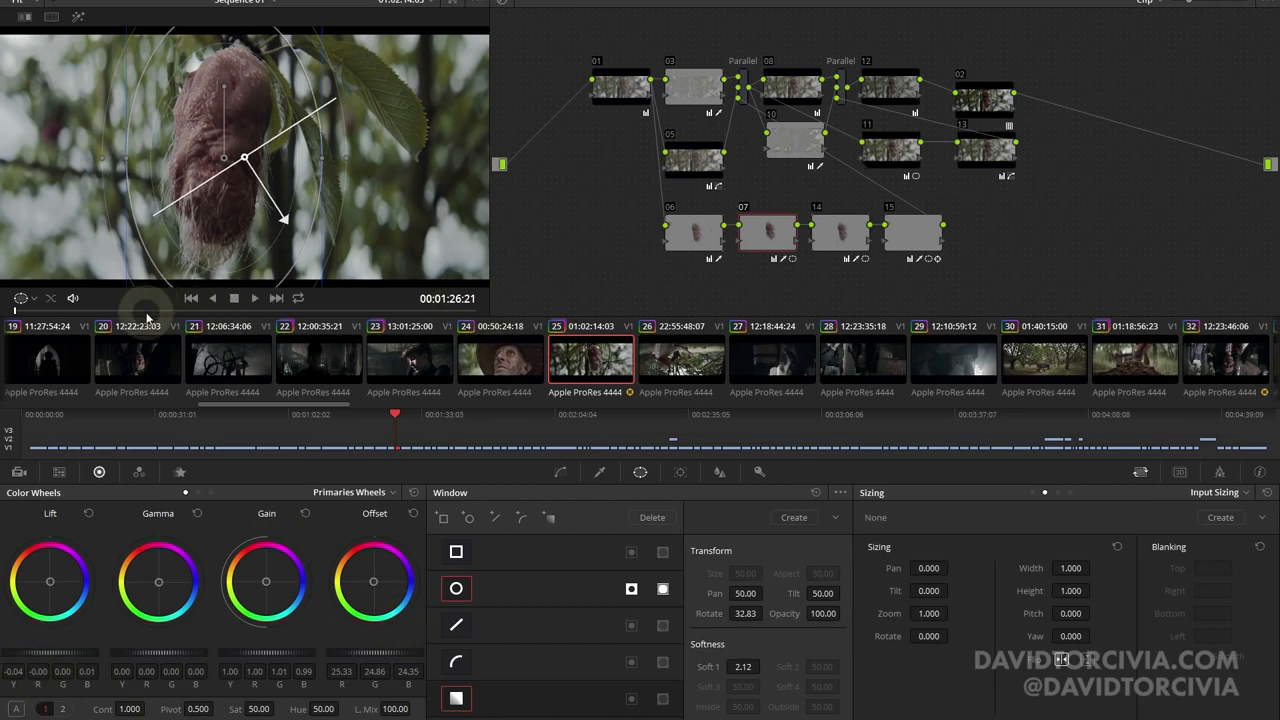
Step: Compare clip 25's first and last frames with node 07 off and on, leaving it enabled and returning to the first frame
left_click_drag(147, 314, 8, 296)
left_click(602, 474)
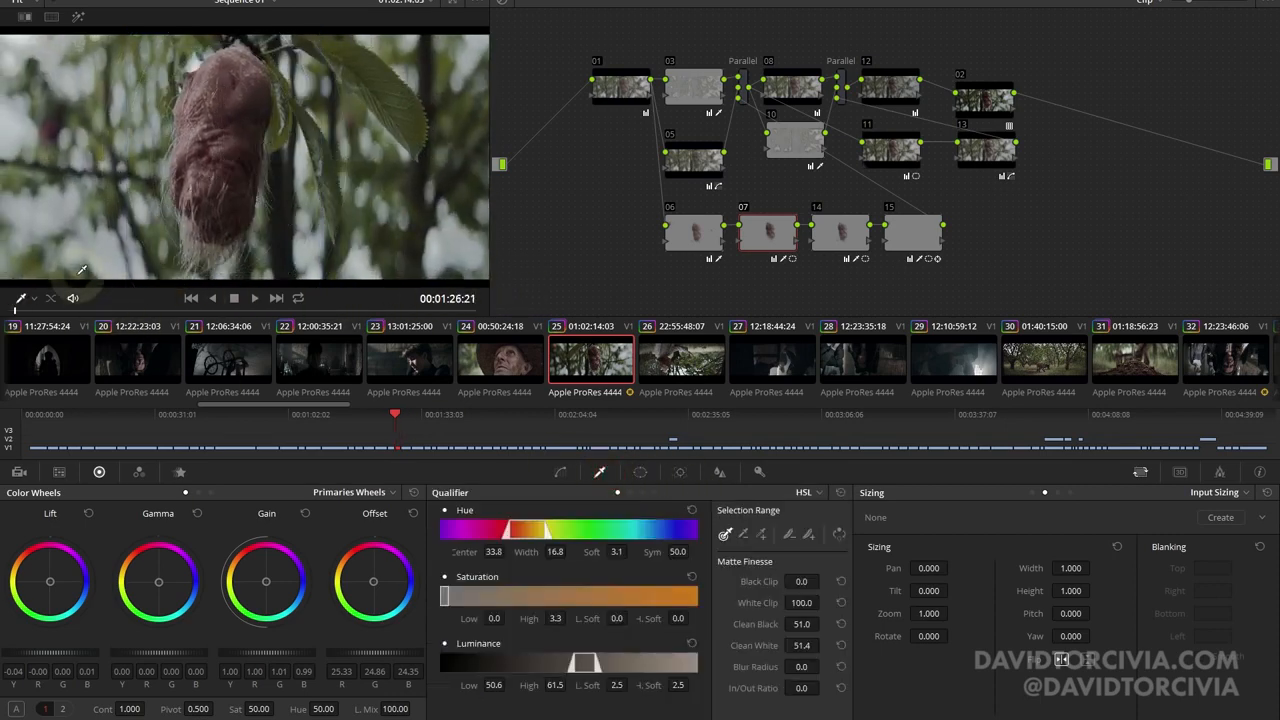
key("ctrl+d")
left_click_drag(92, 316, 478, 296)
key("ctrl+d")
key("ctrl+d")
key("ctrl+d")
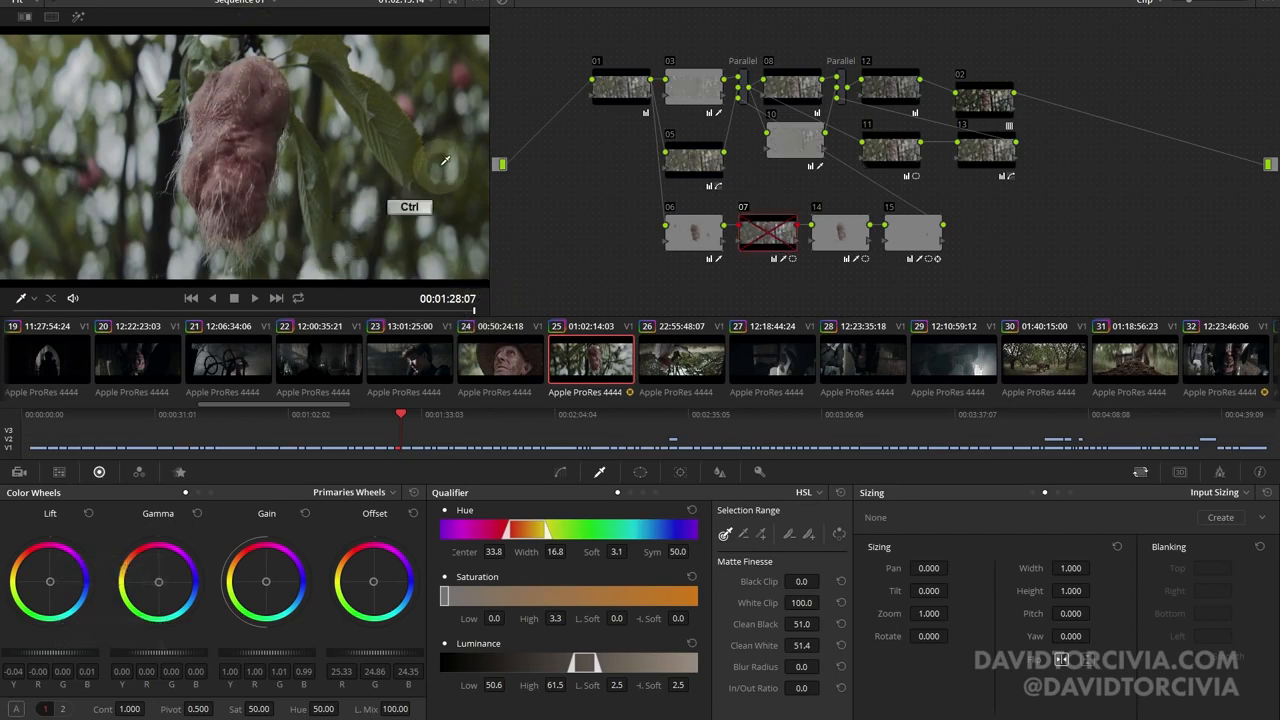
key("ctrl+d")
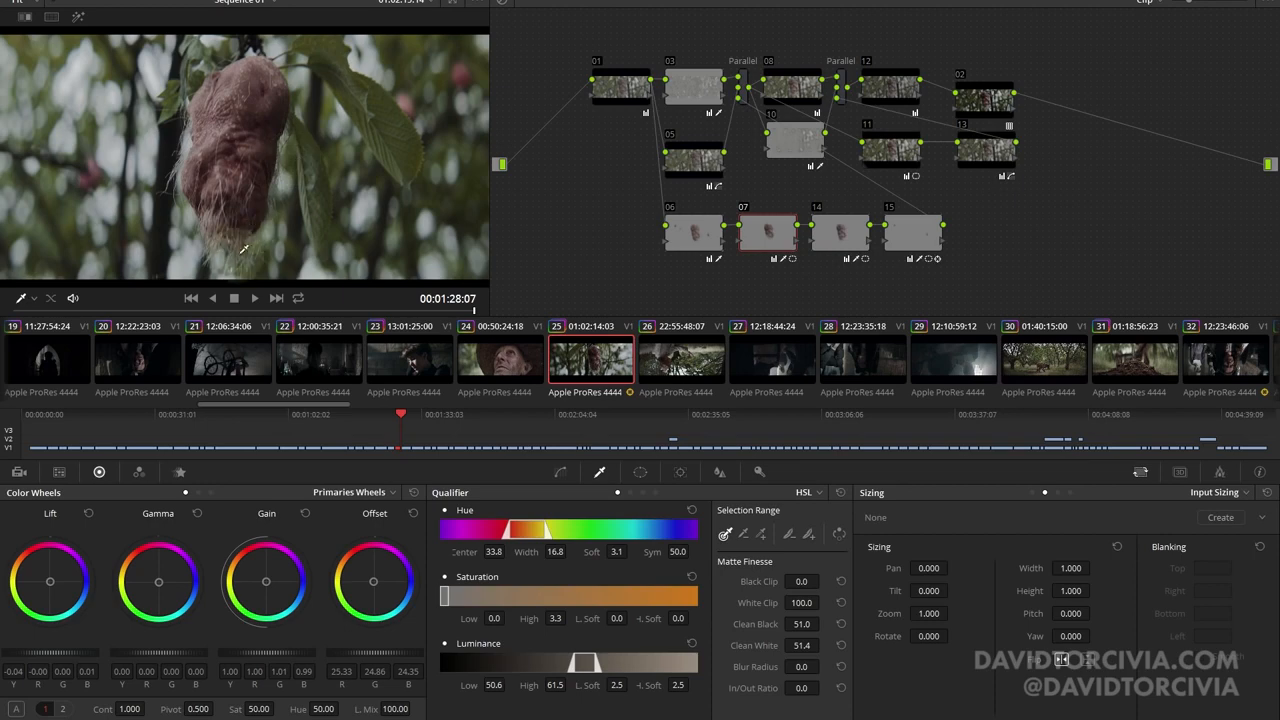
left_click(170, 313)
left_click_drag(170, 313, 20, 296)
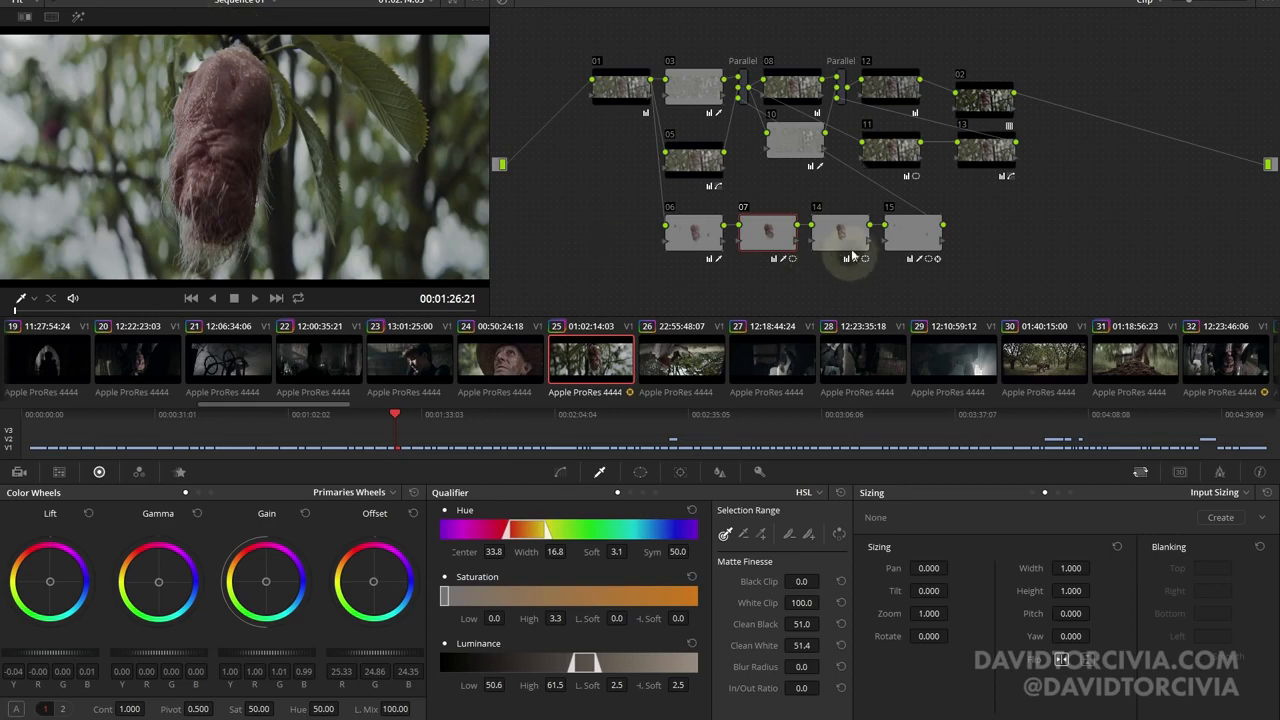
Step: Compare node 14 off and on, then examine its power windows and highlighted selection, leaving Highlight off
key("shift+e")
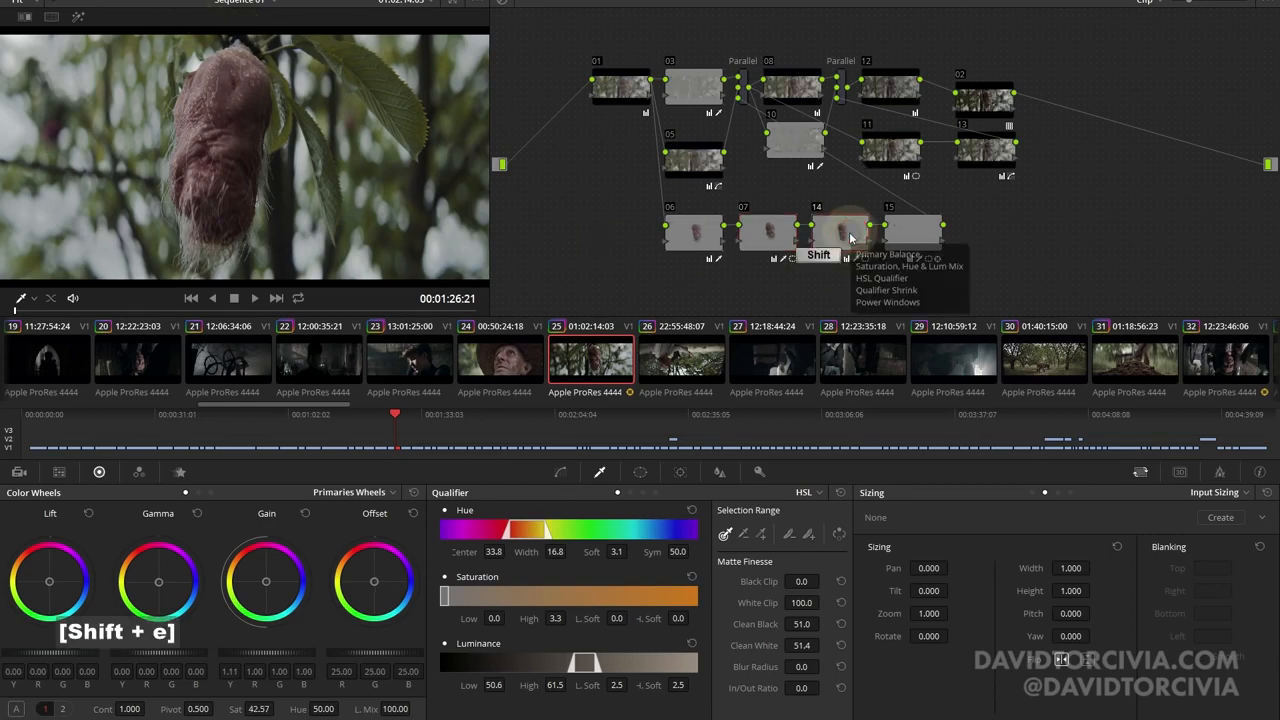
key("ctrl+d")
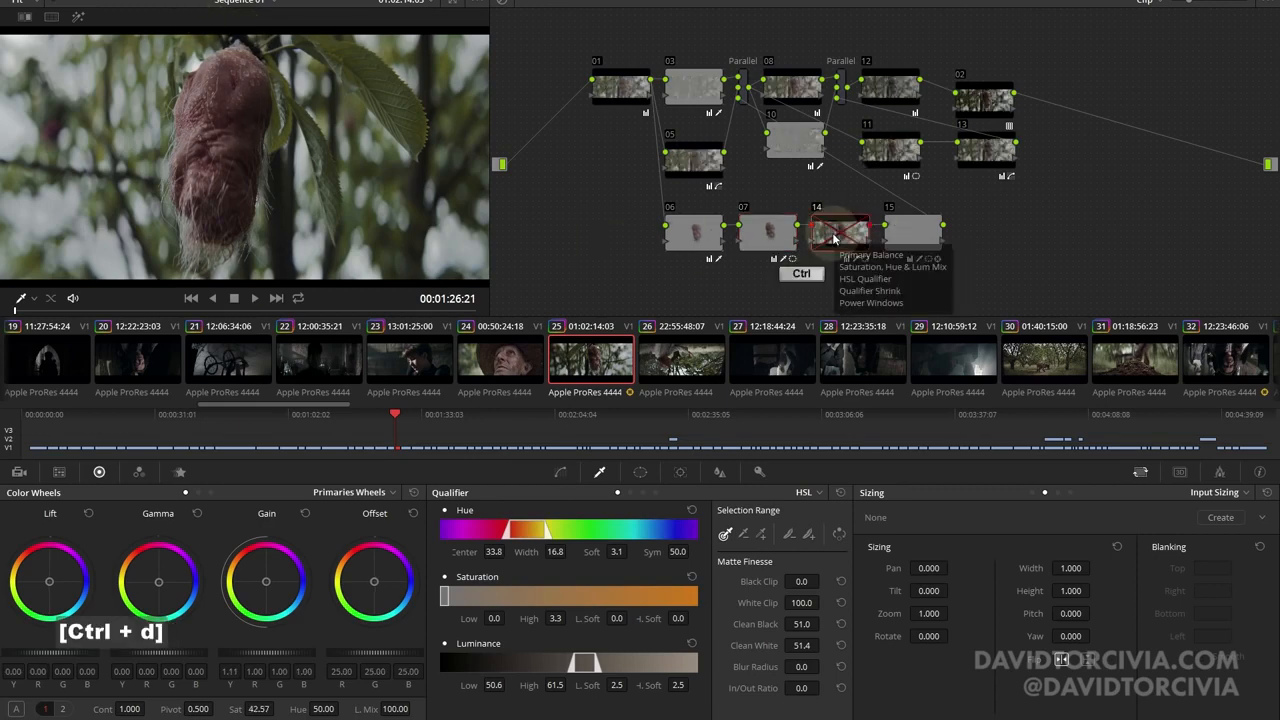
key("ctrl+d")
left_click(641, 472)
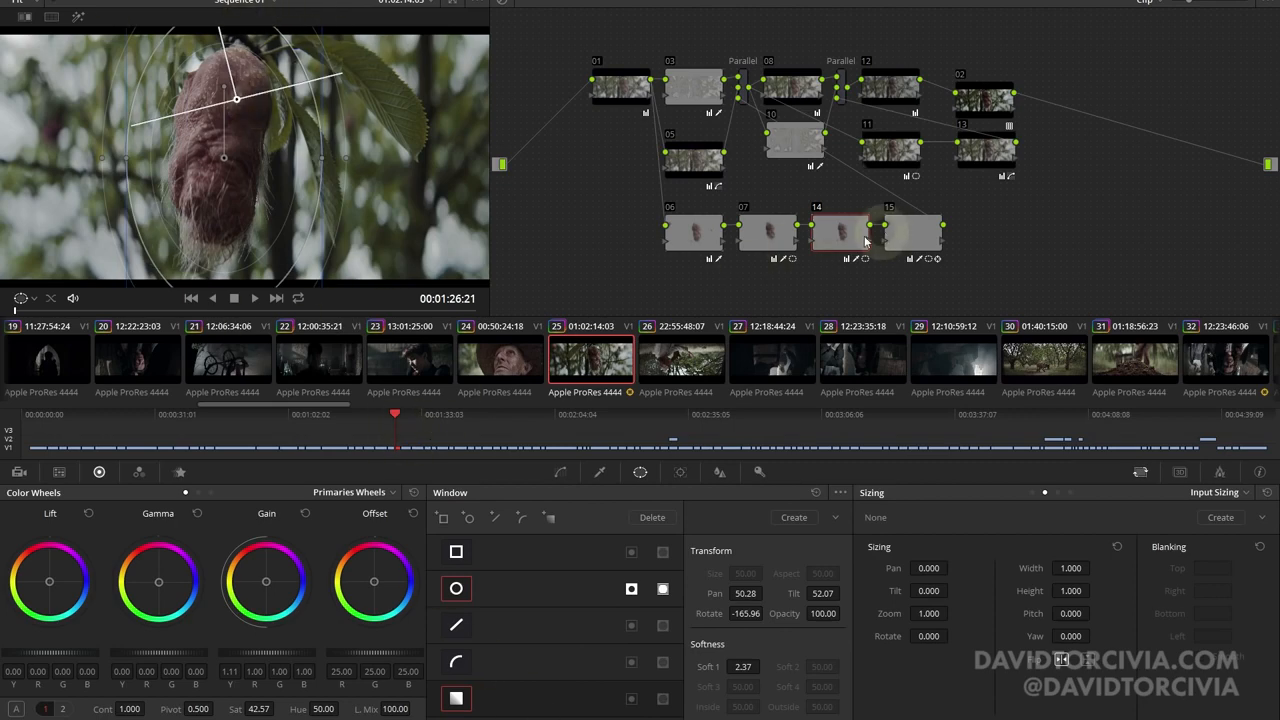
key("ctrl")
key("shift+h")
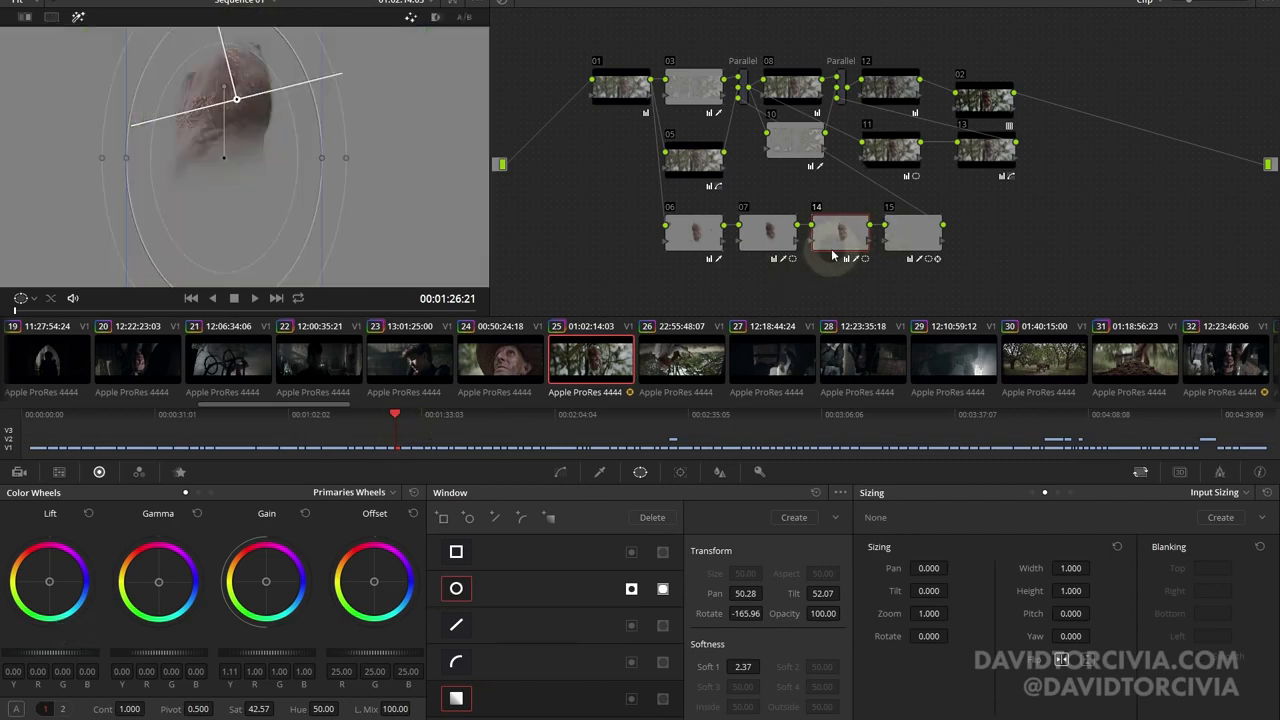
key("shift+h")
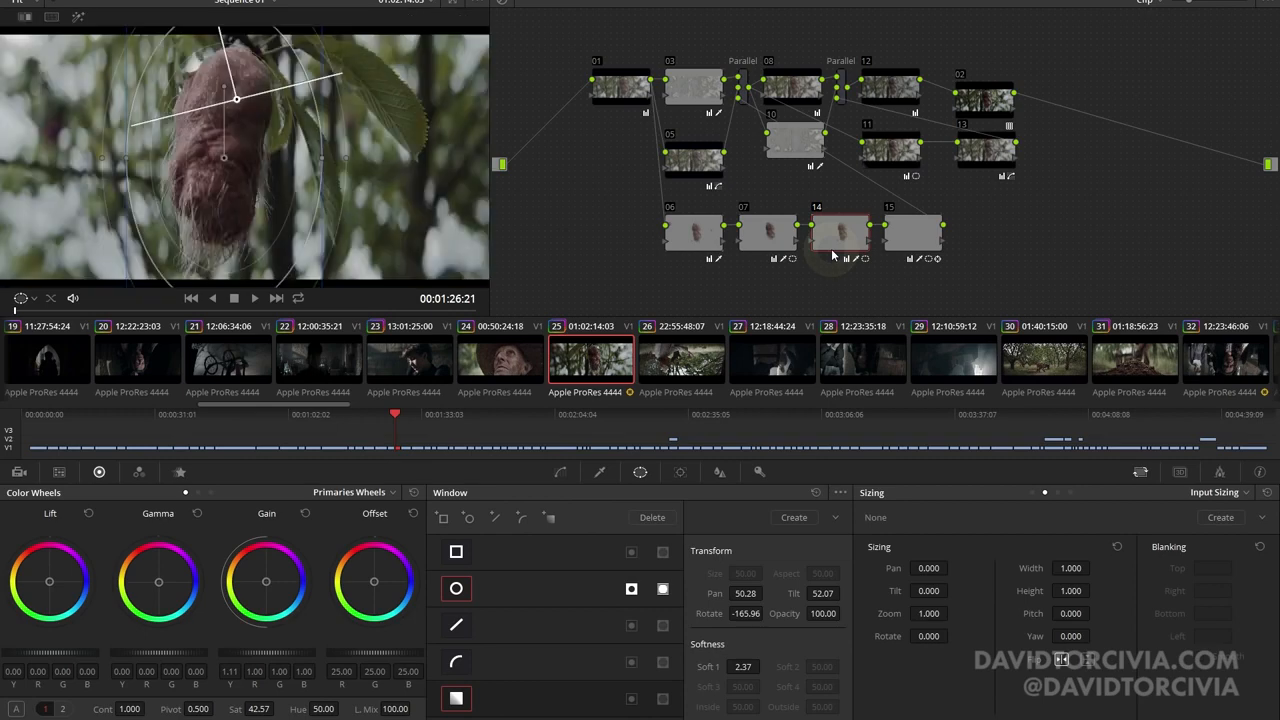
Step: Hide the window outlines, compare node 14 off and on near clip 25's end, and return to the first frame
left_click(597, 472)
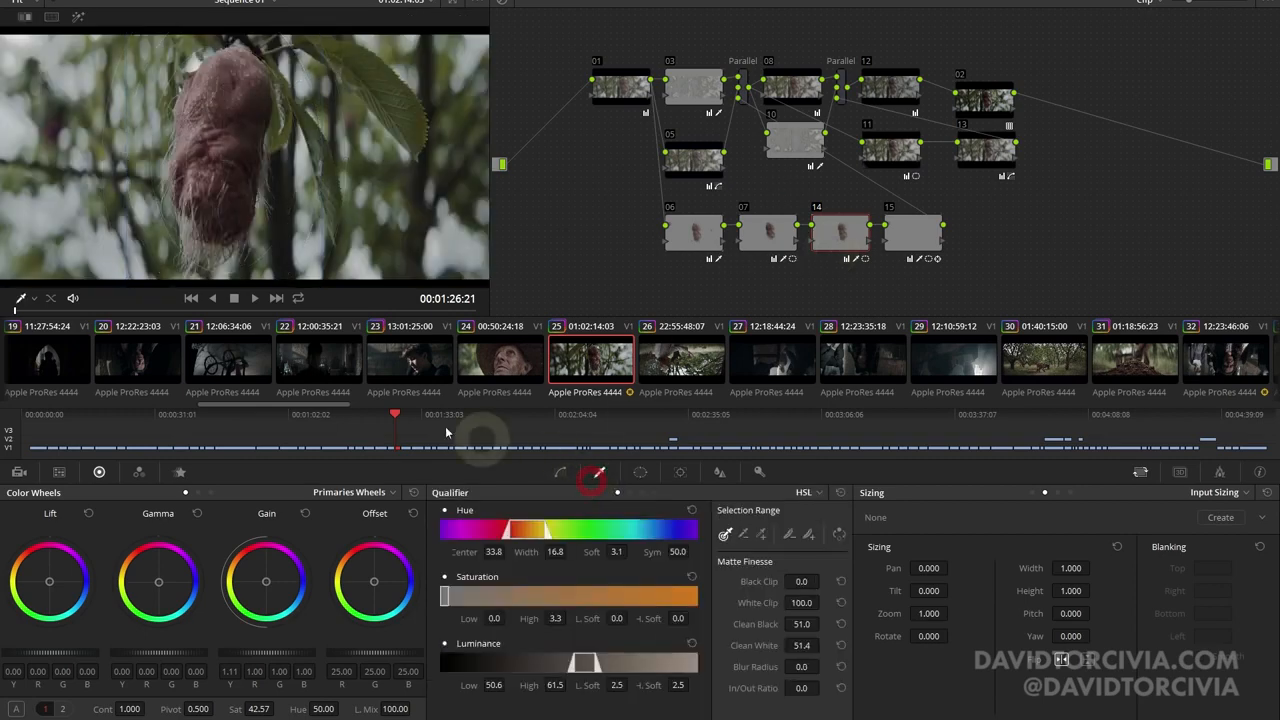
left_click(248, 302)
key("ctrl+d")
key("ctrl+d")
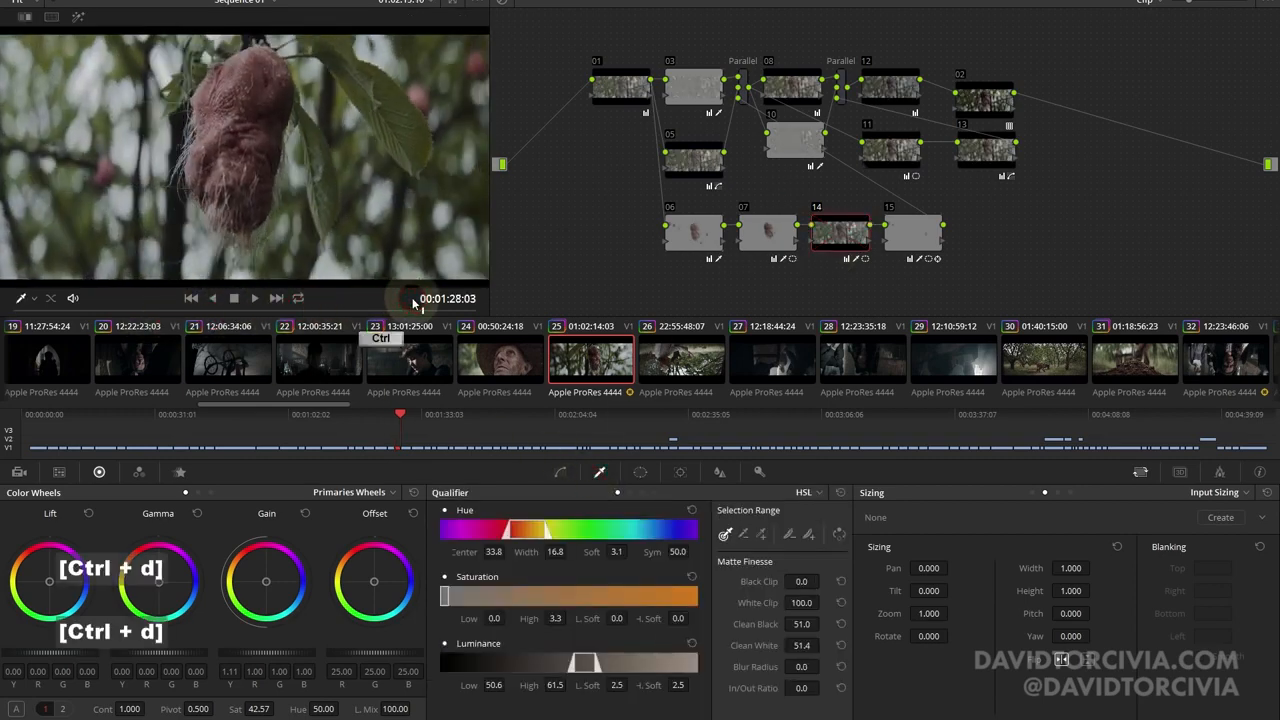
key("ctrl+d")
key("ctrl+d")
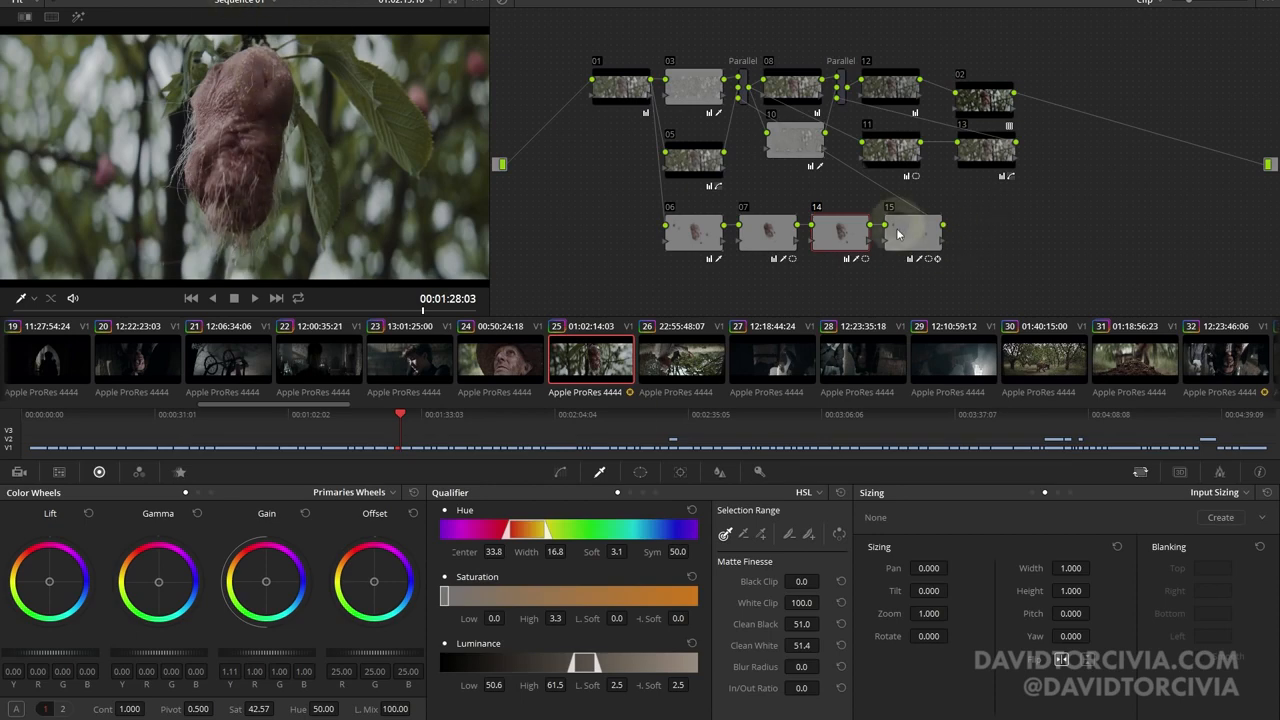
left_click_drag(283, 313, 12, 290)
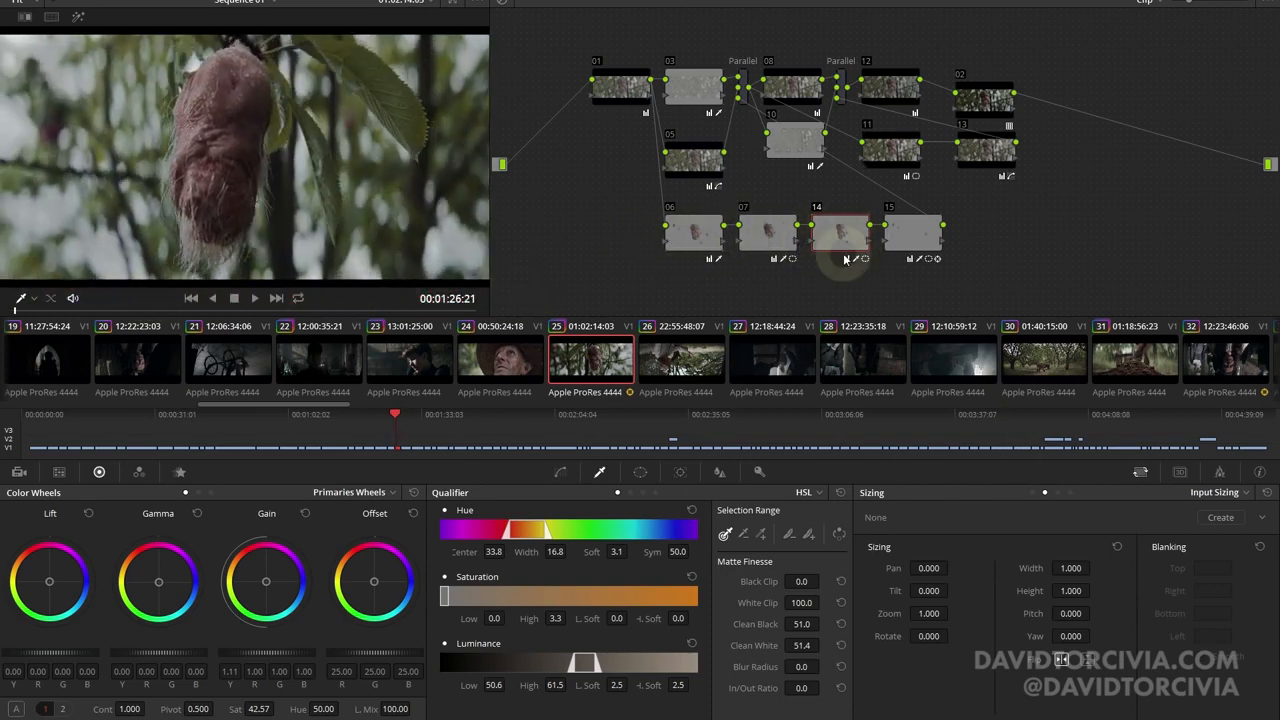
Step: Open clip 32, preview its frames, and compare the image with node 08 off and on, leaving it enabled
left_click(1225, 358)
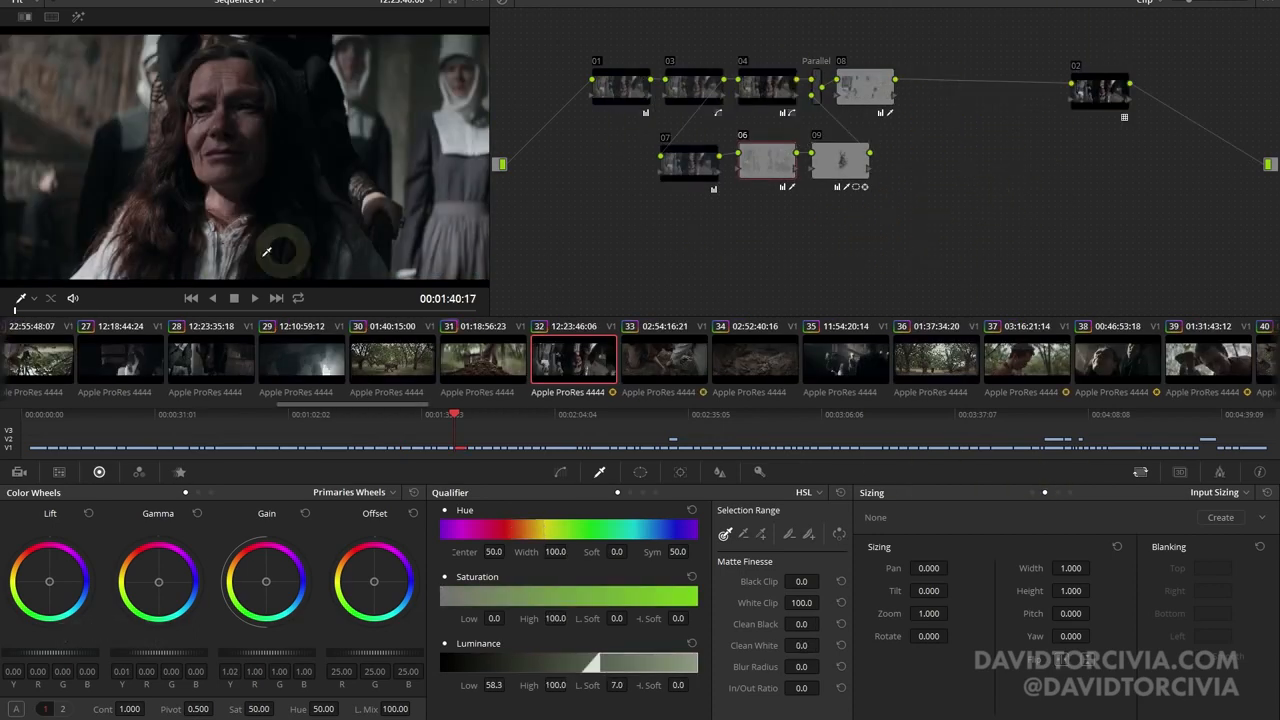
mouse_move(87, 315)
left_mouse_down()
mouse_move(480, 294)
mouse_move(374, 314)
mouse_move(93, 310)
left_mouse_up()
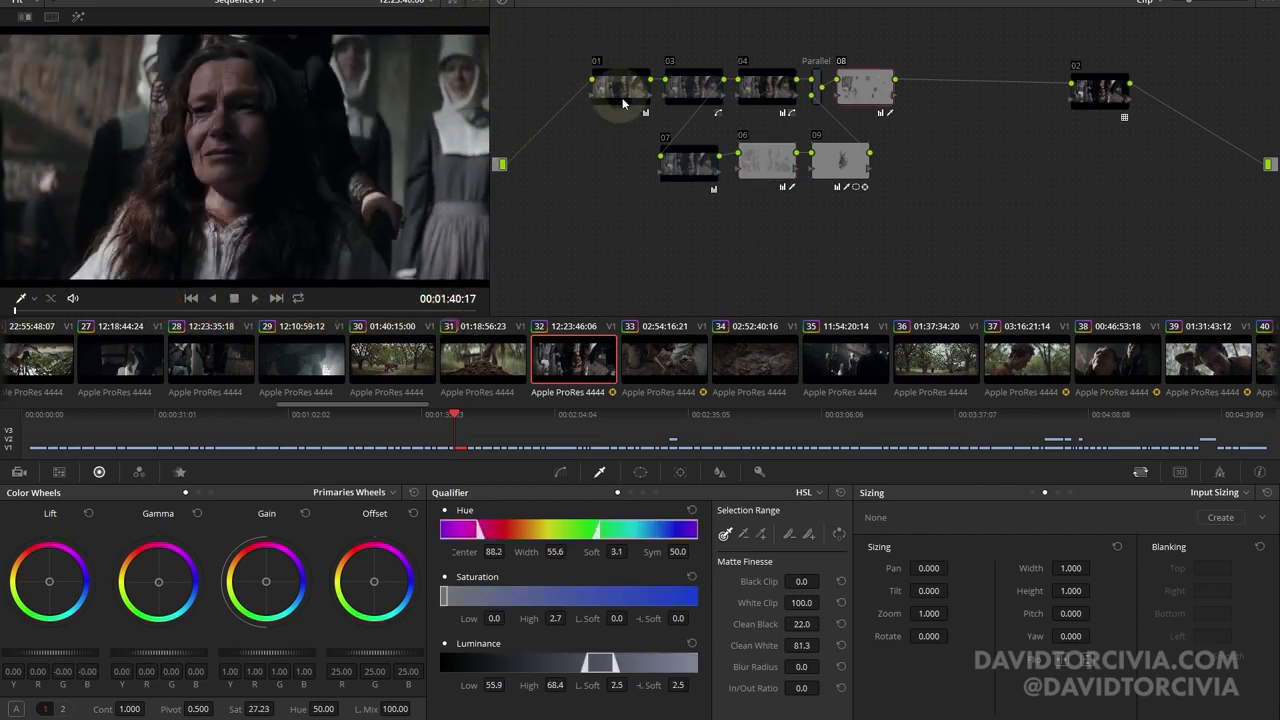
key("ctrl+d")
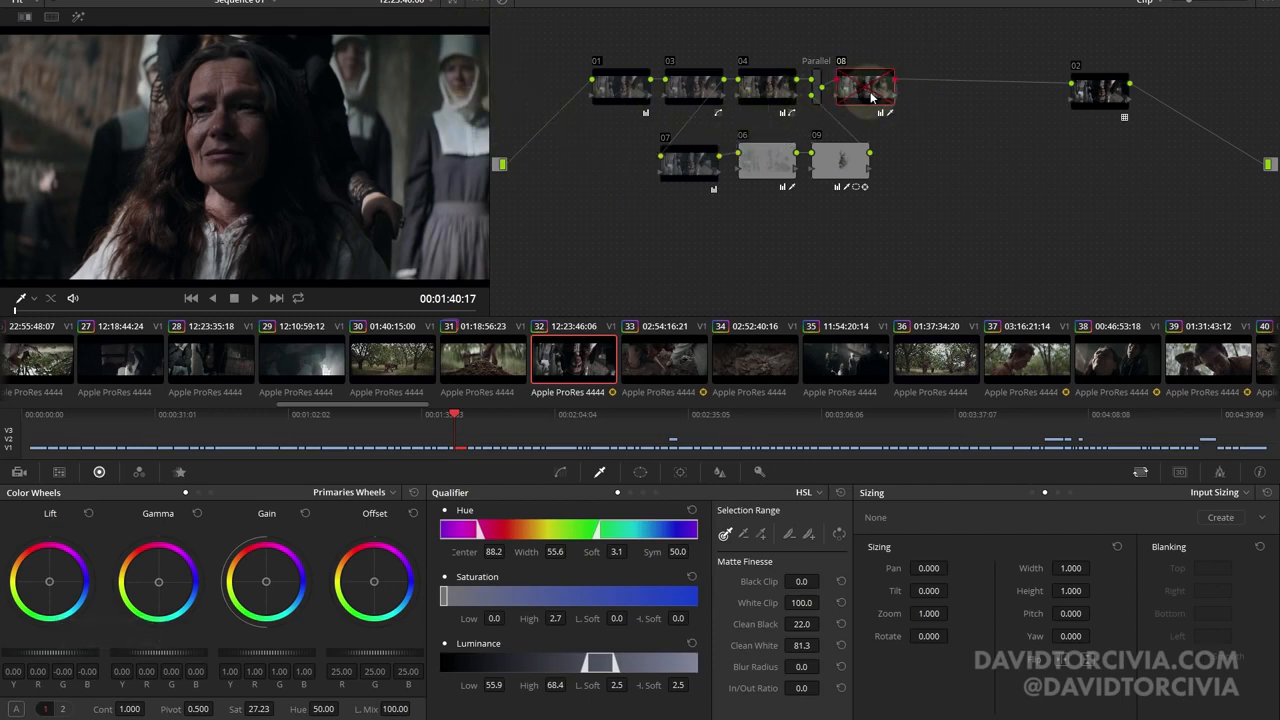
key("ctrl+d")
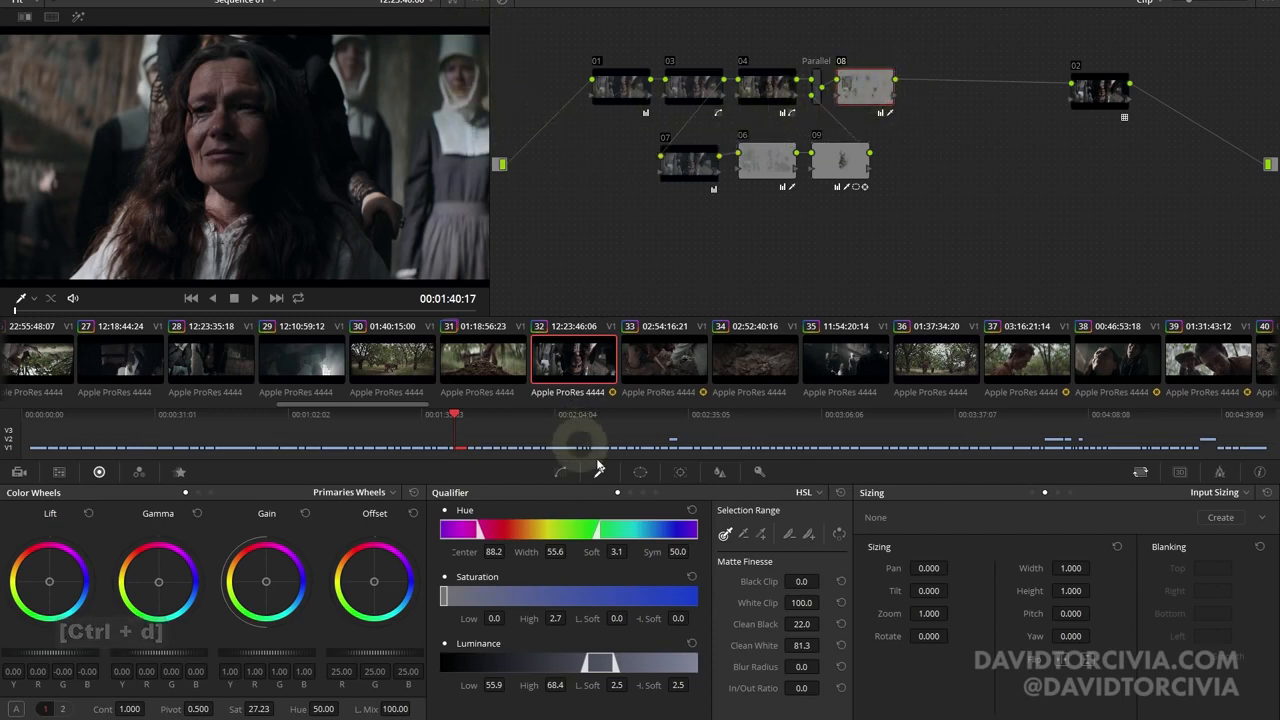
Step: Examine node 08's highlighted selection, turn Highlight off, and compare clip 32's first frame with node 08 off and on
key("shift+h")
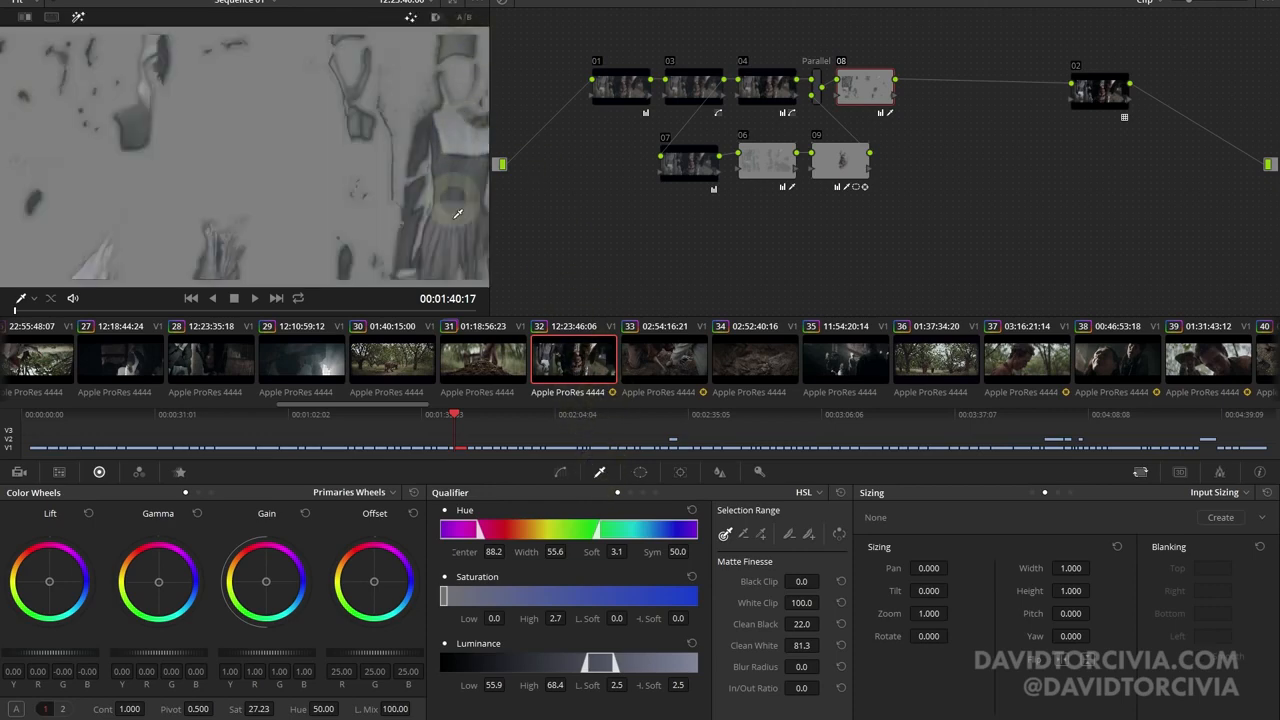
key("shift+h")
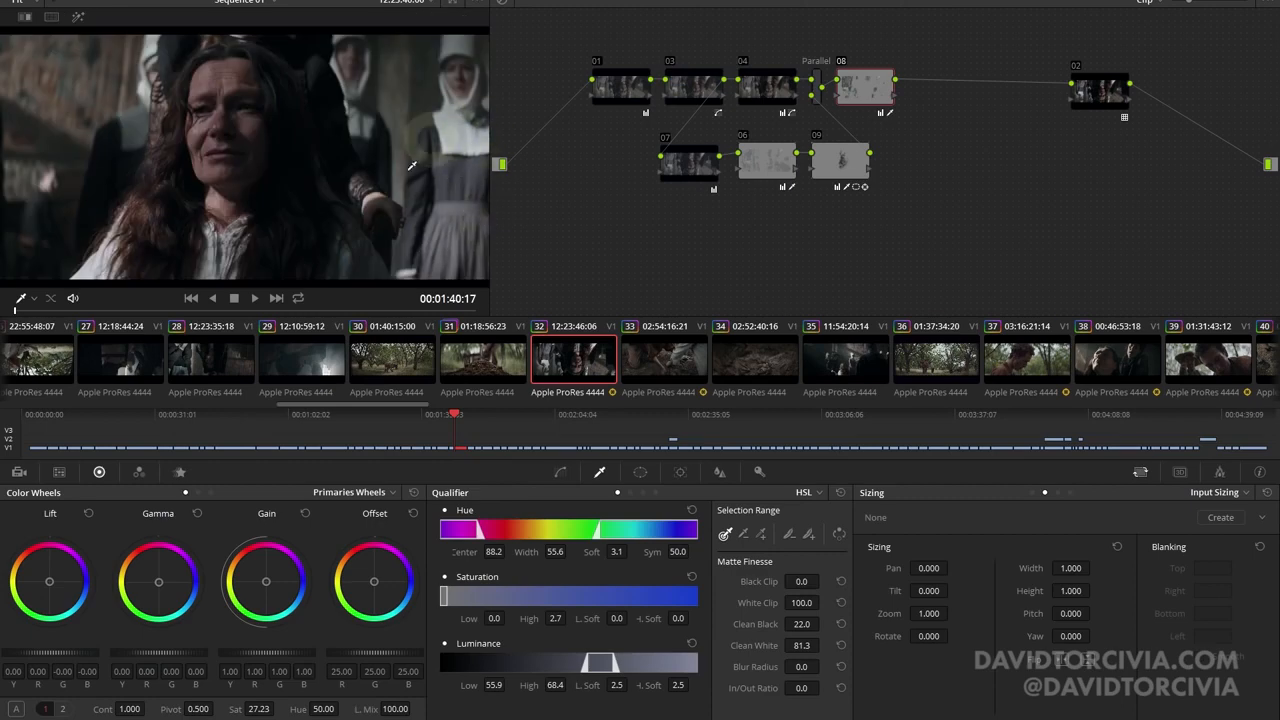
left_click_drag(117, 311, 12, 300)
key("ctrl+d")
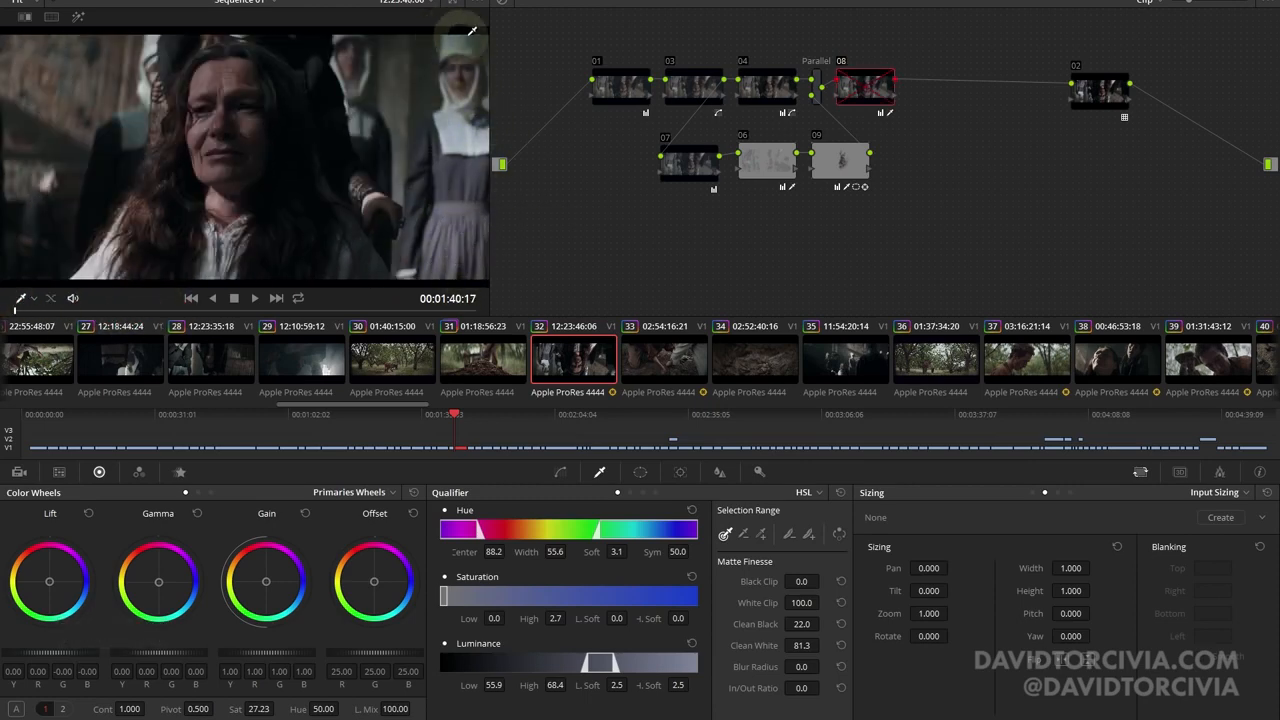
key("ctrl+d")
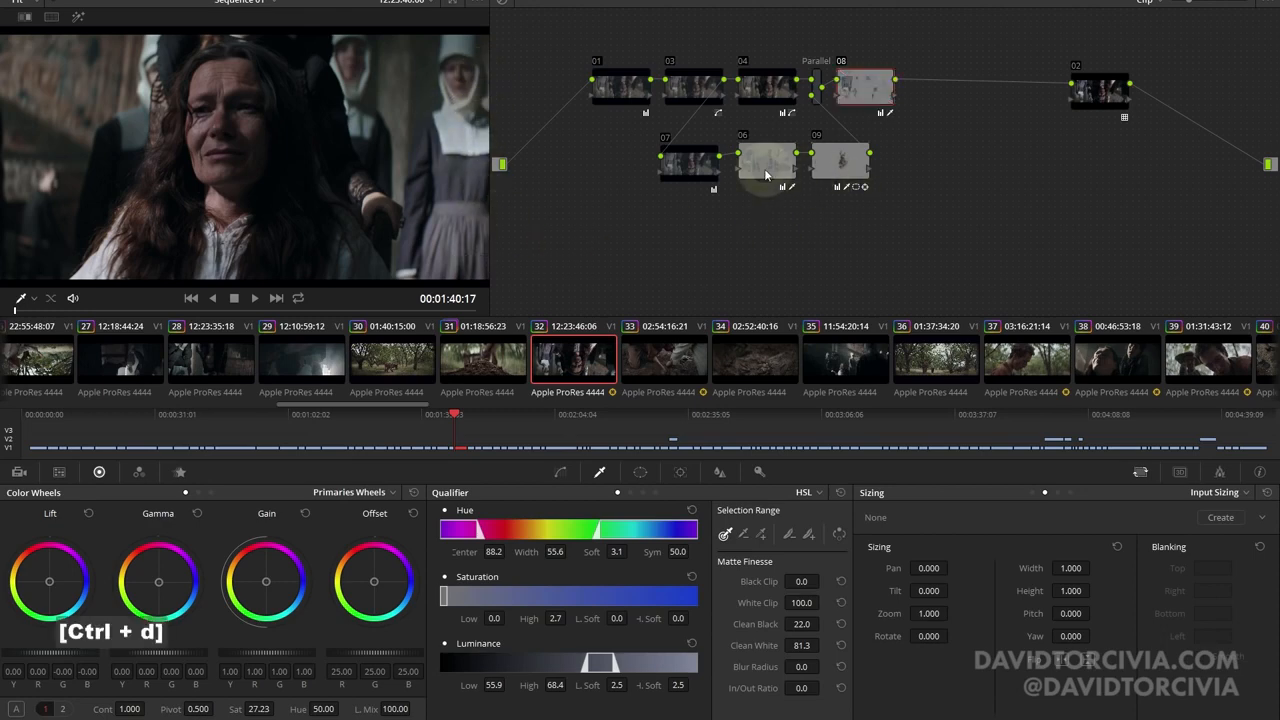
Step: Compare clip 32's first frame with node 09 off and on, leaving it enabled
left_click(843, 162)
key("ctrl+d")
key("ctrl+d")
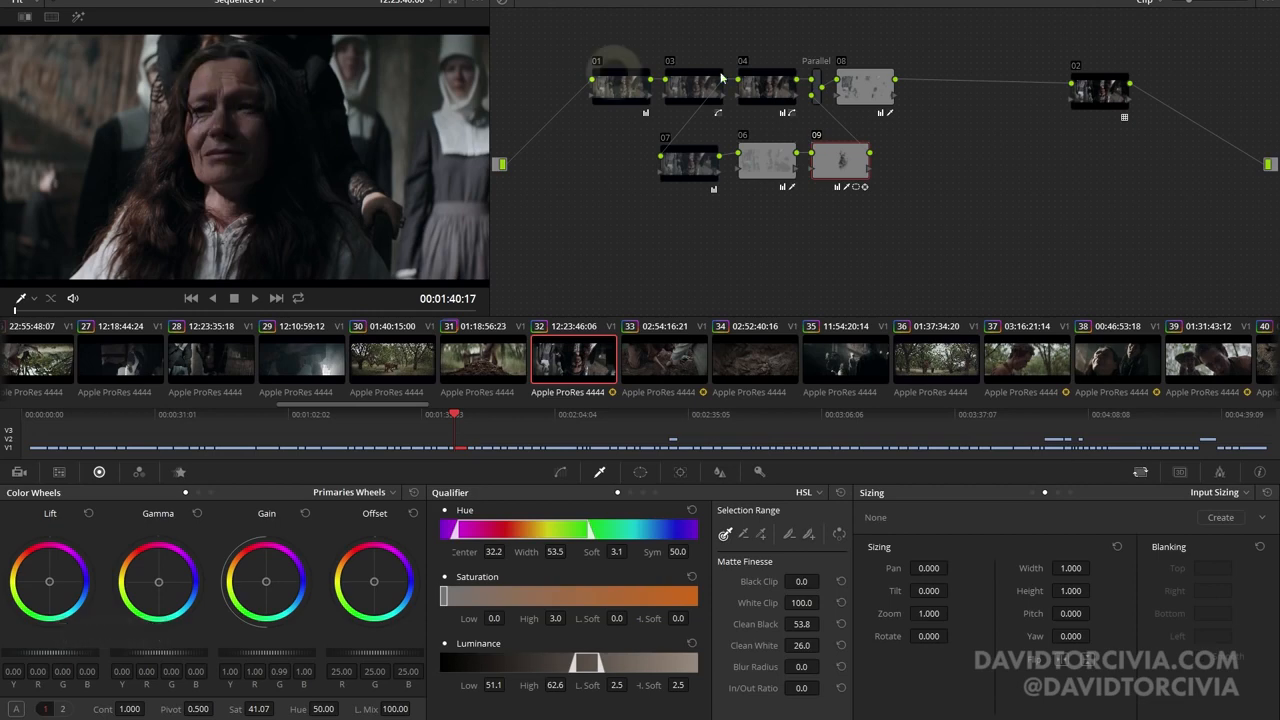
Step: Compare node 06 off and on at clip 32's first frame, then view a frame near the clip's end with it off
left_click(773, 156)
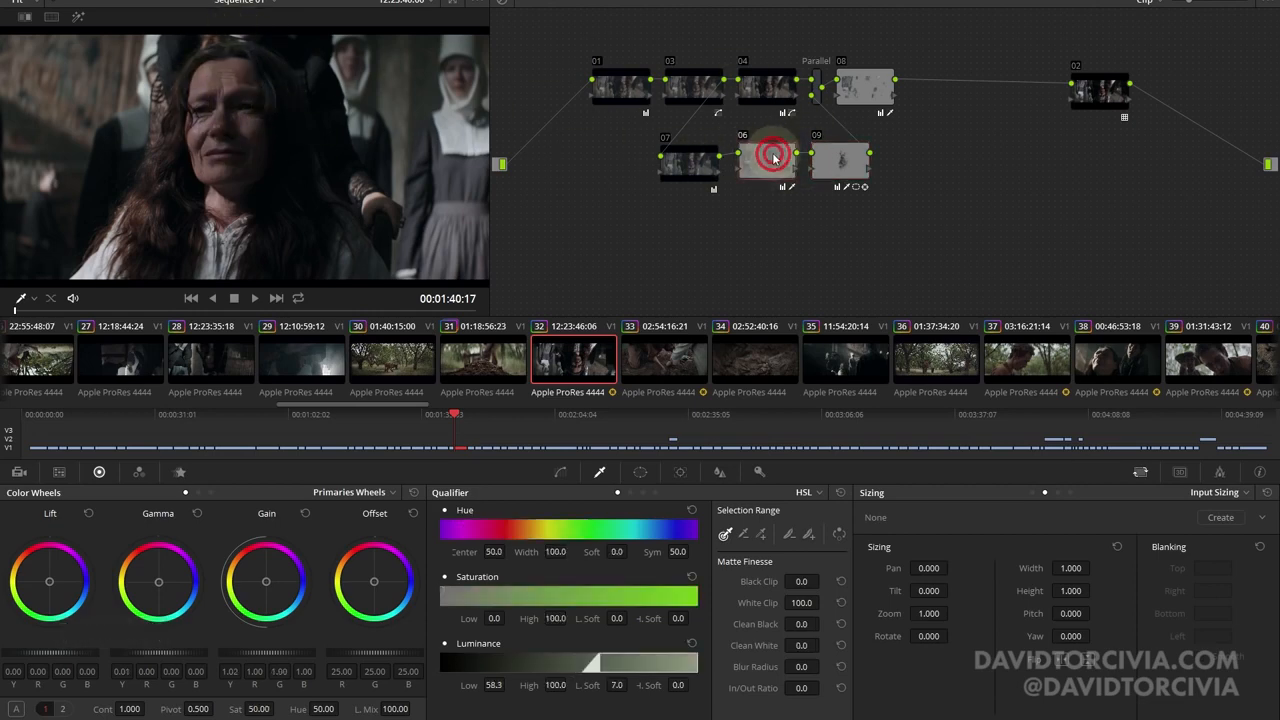
key("ctrl+d")
key("ctrl+d")
key("ctrl+d")
key("ctrl+d")
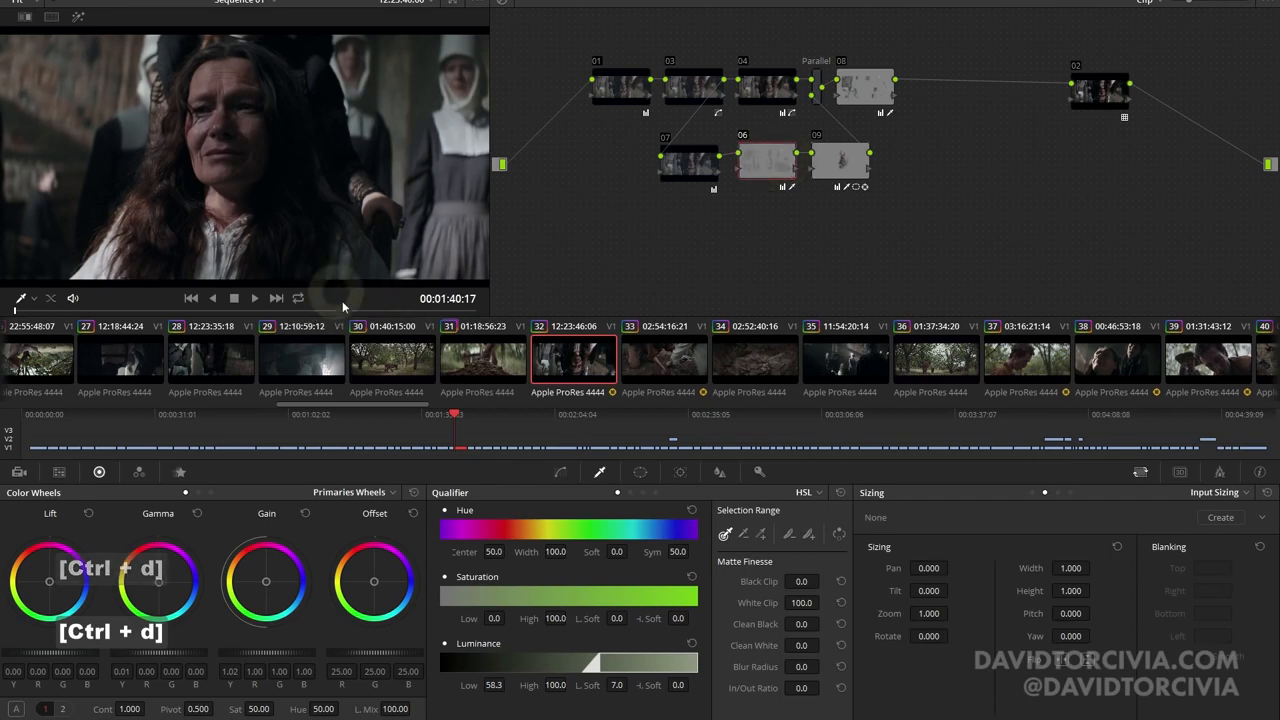
left_click(375, 311)
left_click_drag(375, 311, 409, 316)
key("ctrl+d")
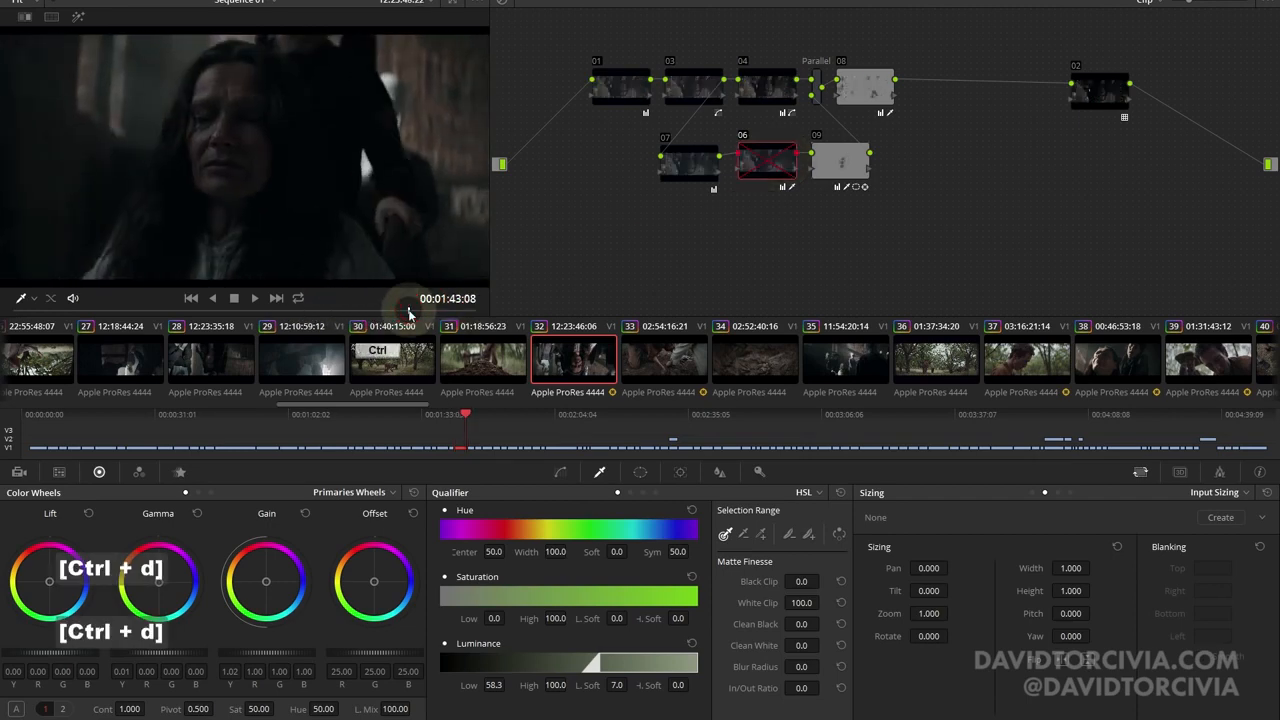
Step: Open clip 40 and preview its frames, returning to the first frame
scroll(701, 355, "down", 2)
left_click(703, 363)
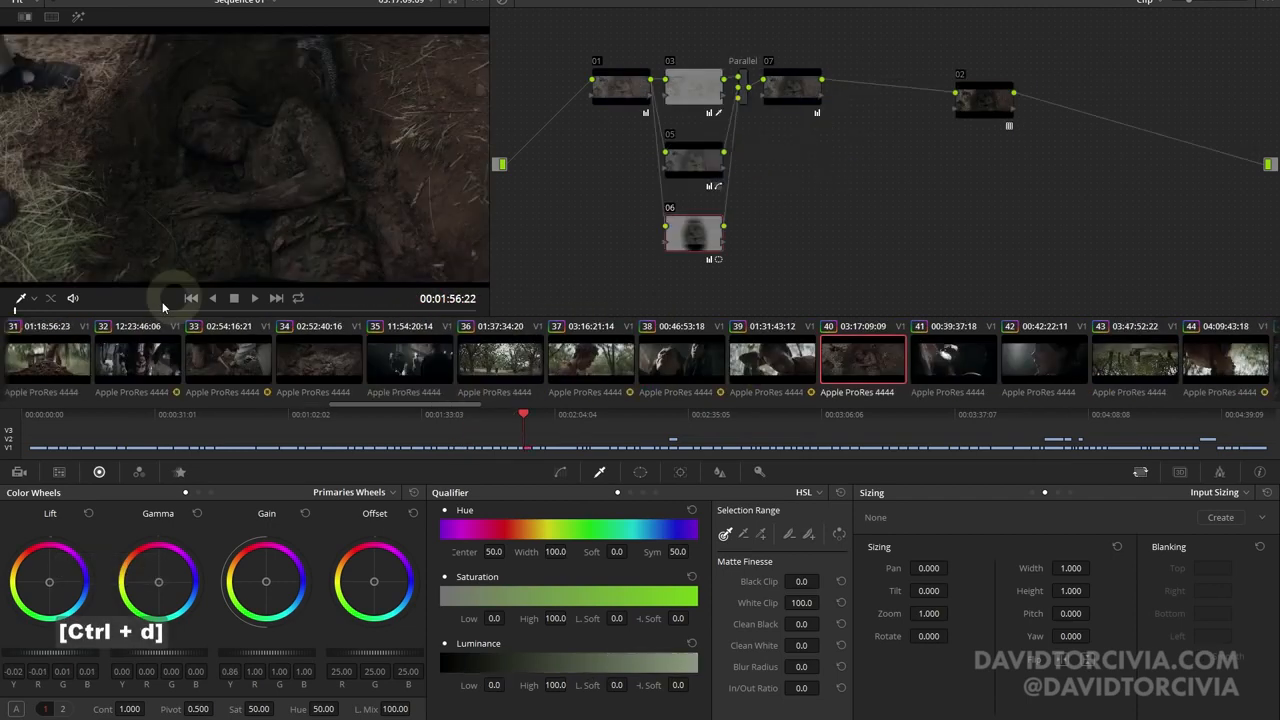
left_click_drag(98, 312, 14, 312)
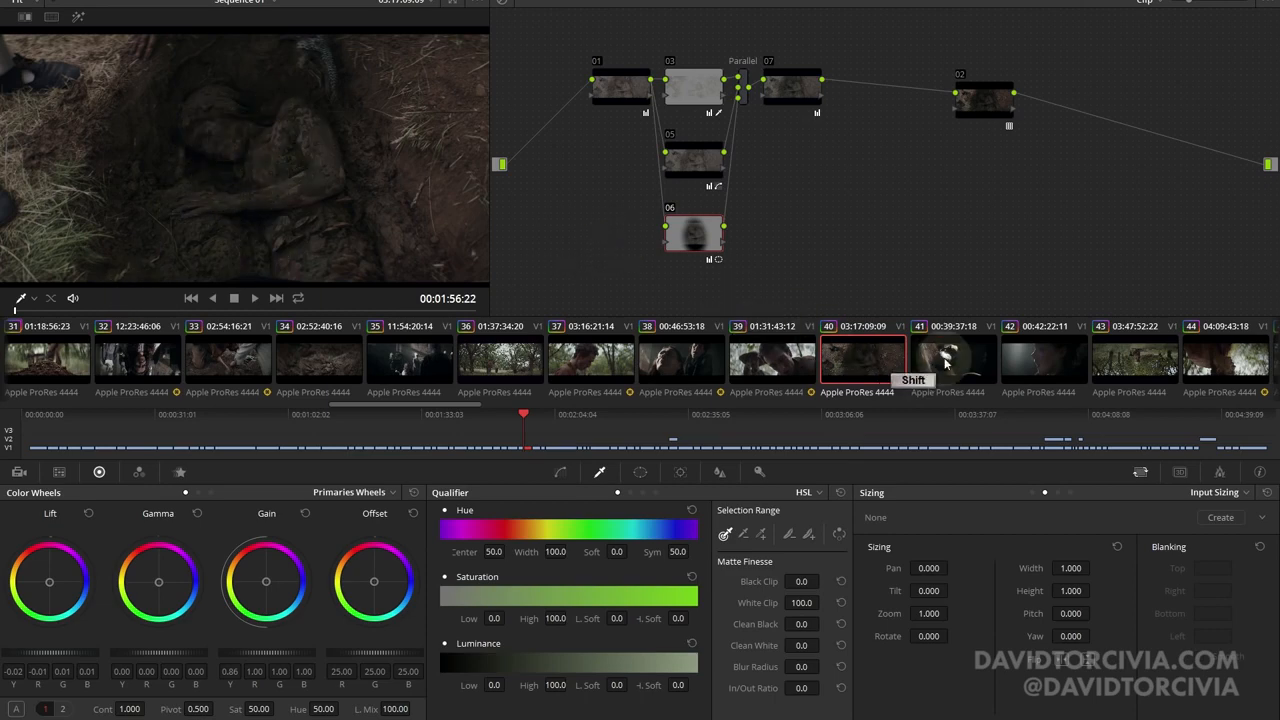
Step: Switch clip 40 to a blank grade version containing a single ungraded node
right_click(891, 366, "shift")
left_click(951, 93)
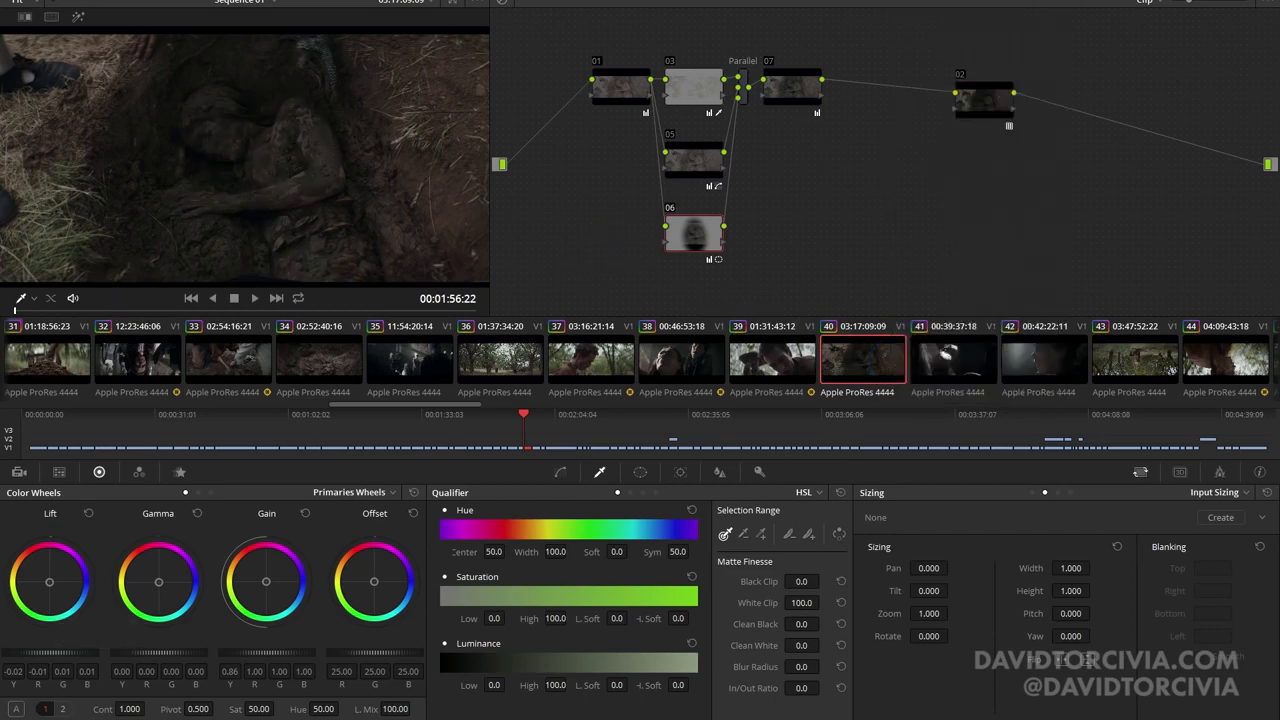
left_click(711, 372)
right_click(841, 207)
left_click(859, 212)
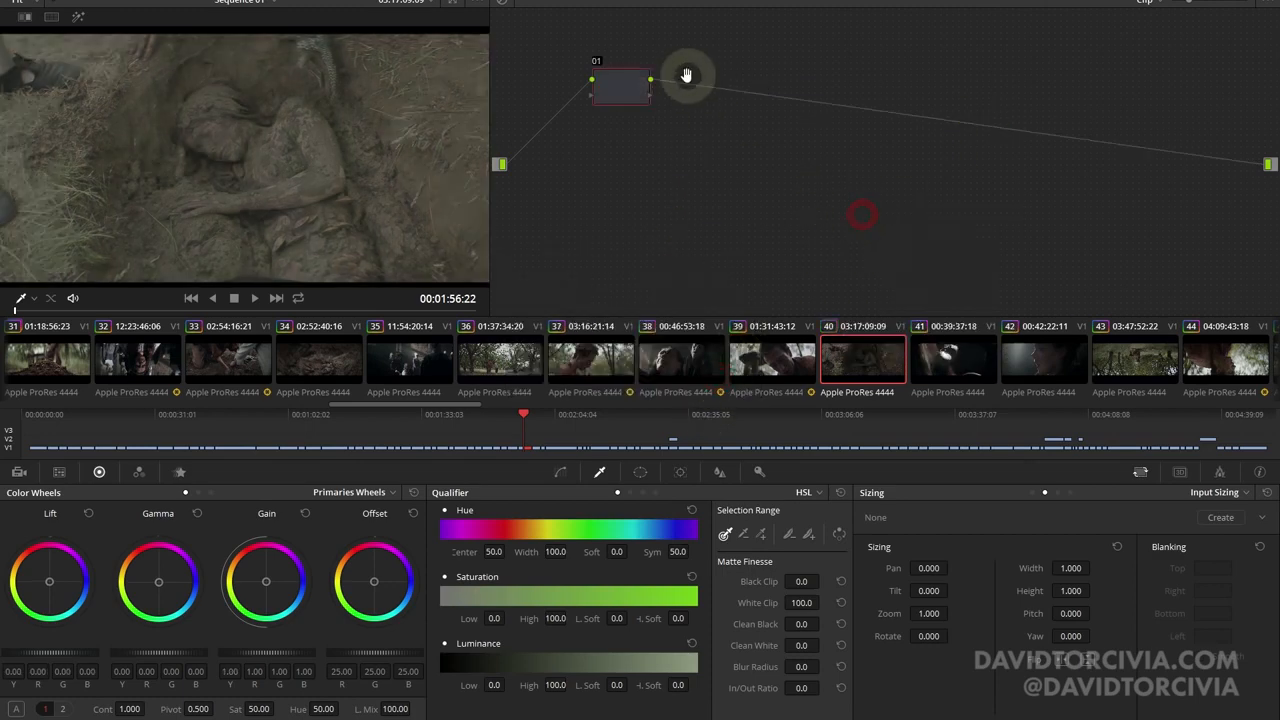
Step: Apply an Arri 3D LUT to node 01 and add a serial node before it
right_click(622, 84)
mouse_move(705, 201)
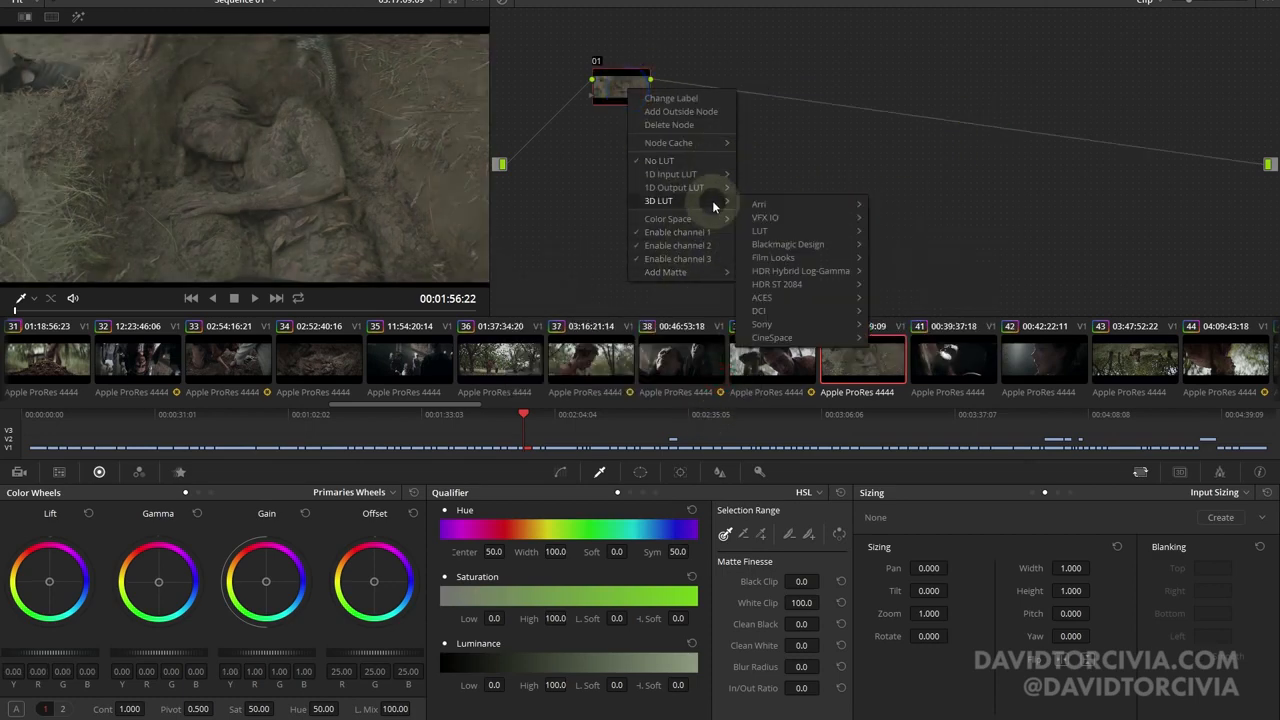
mouse_move(777, 209)
left_click(894, 208)
left_click_drag(598, 101, 883, 91)
key("shift+s")
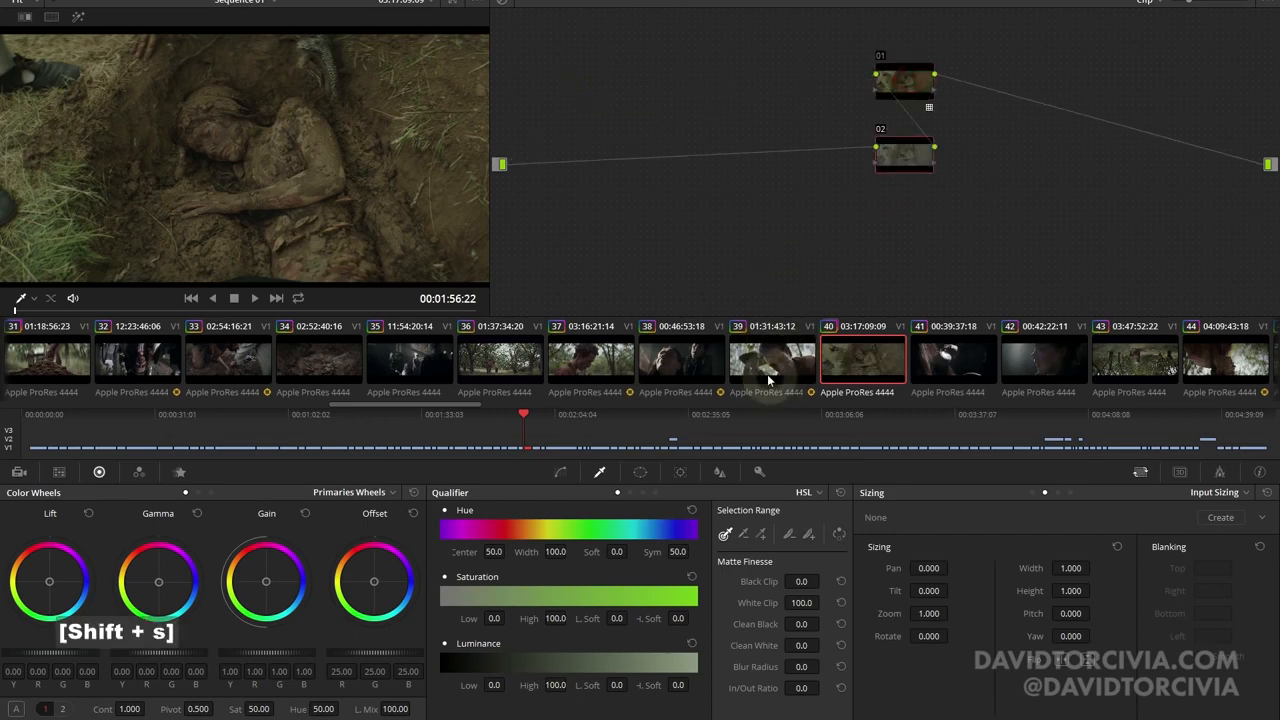
Step: Reload clip 40's full graded version and copy the primary grade from node 01
left_click(760, 362)
left_click(868, 360)
right_click(867, 358)
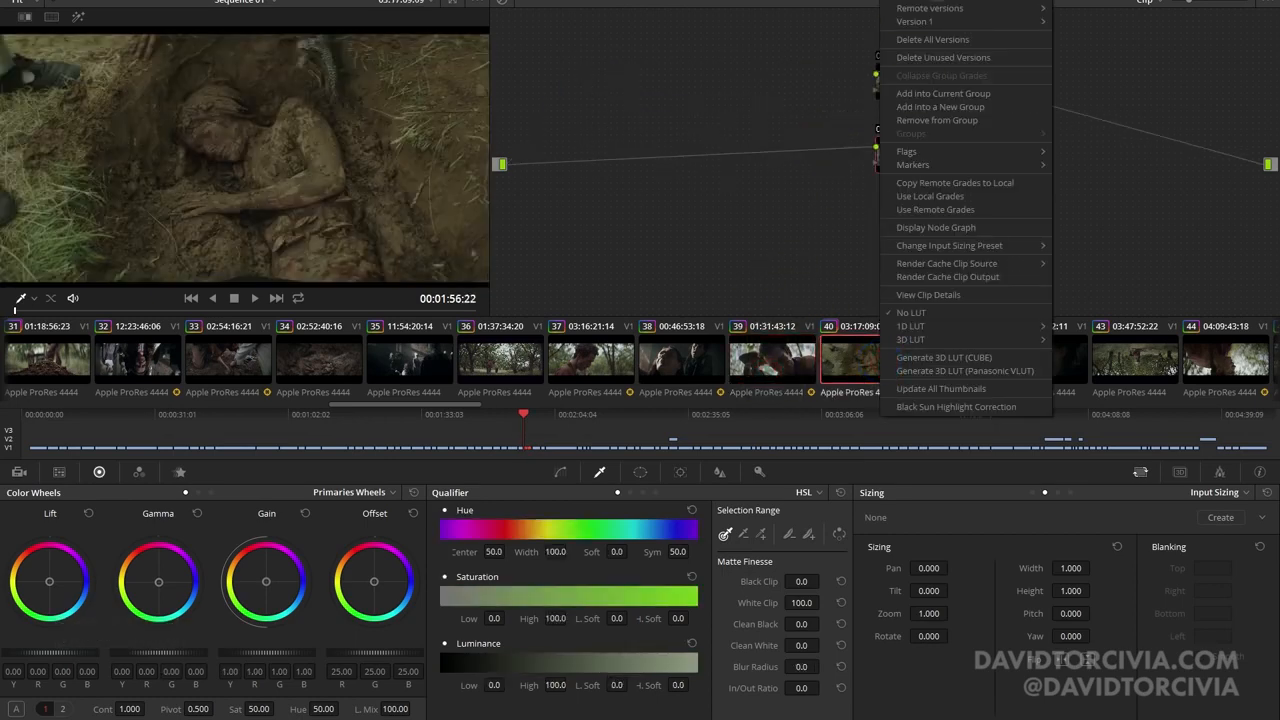
left_click(935, 209)
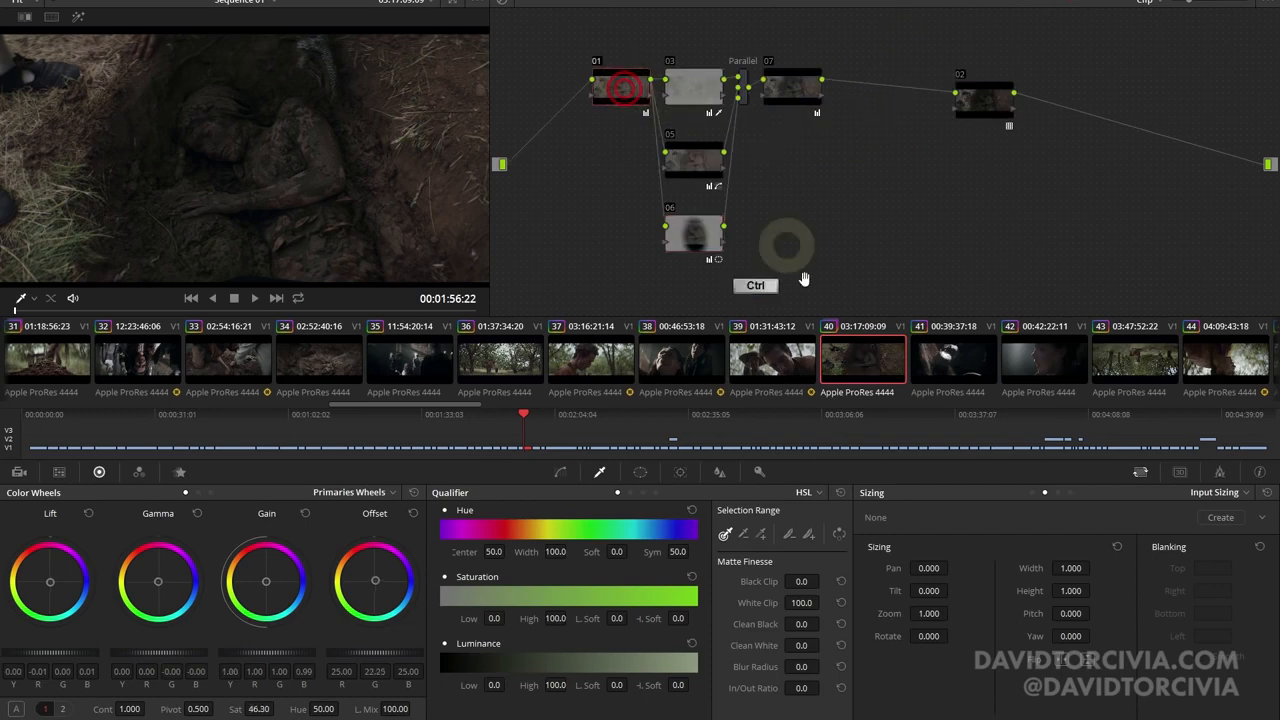
key("ctrl+c")
Step: Return clip 40 to the LUT-only version and paste the copied primary grade onto node 02, placed ahead of the LUT node
right_click(863, 374)
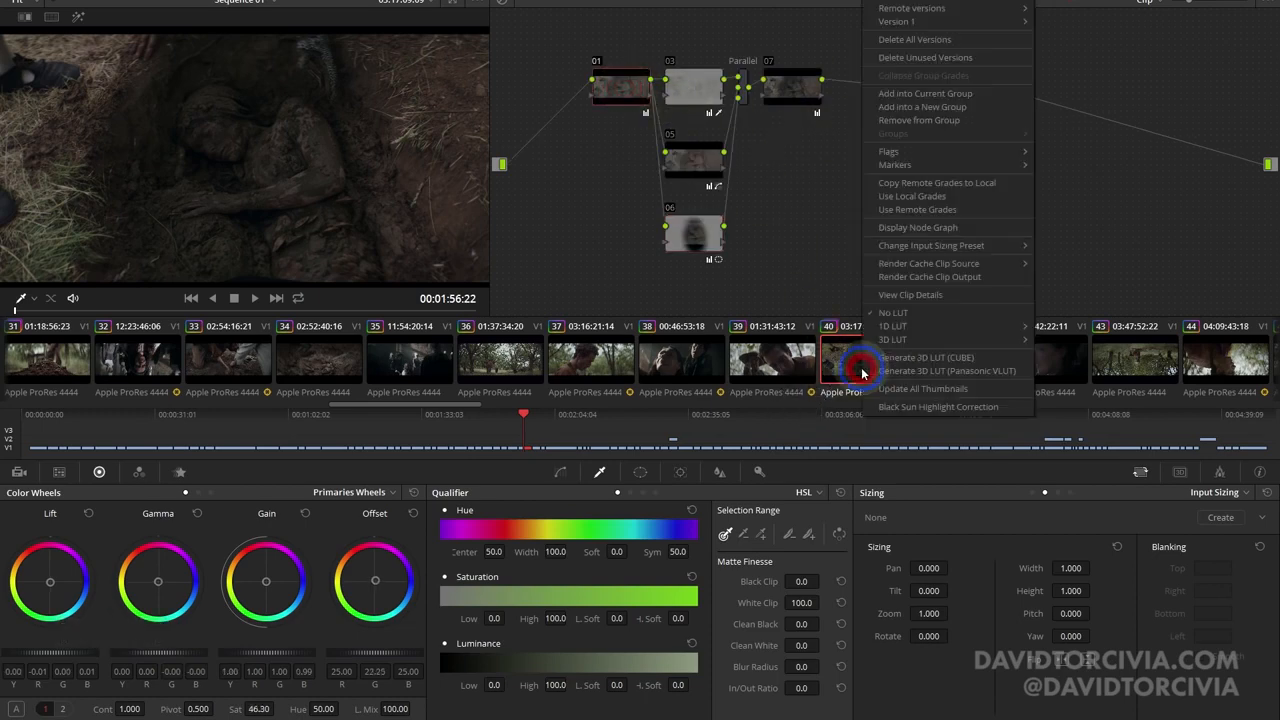
mouse_move(975, 8)
left_click(1037, 13)
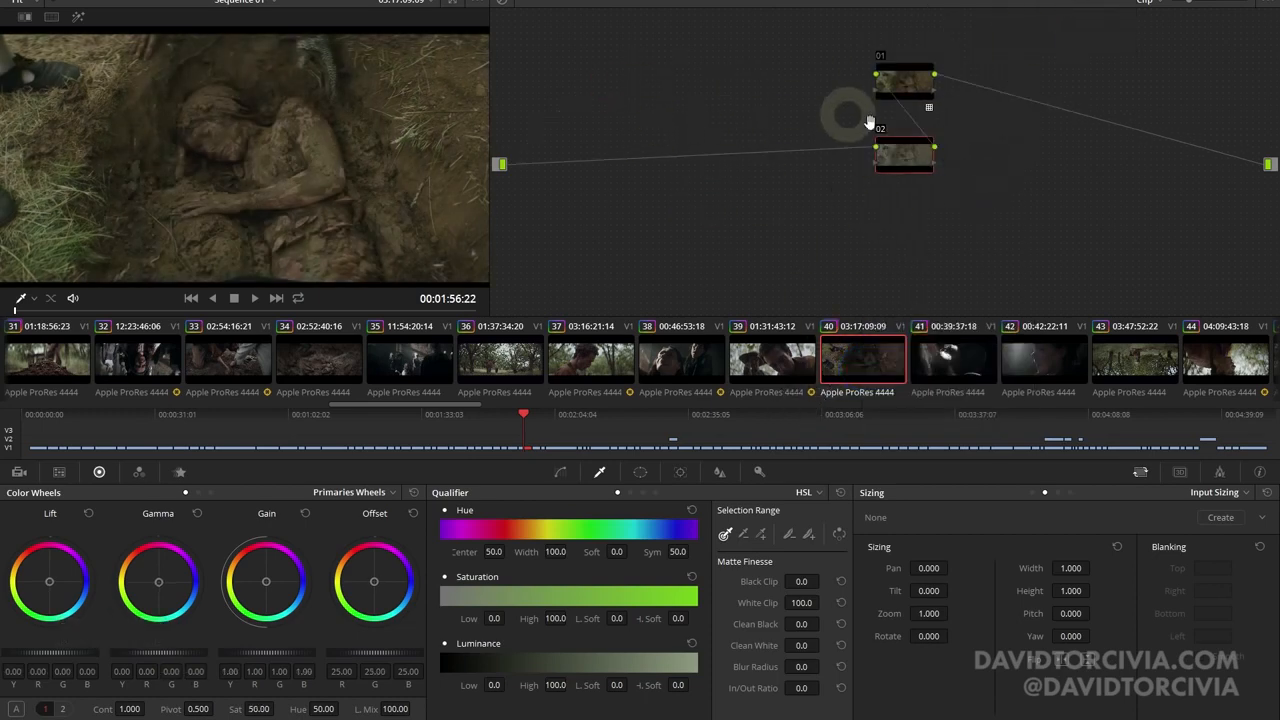
key("ctrl+v")
left_click(738, 67)
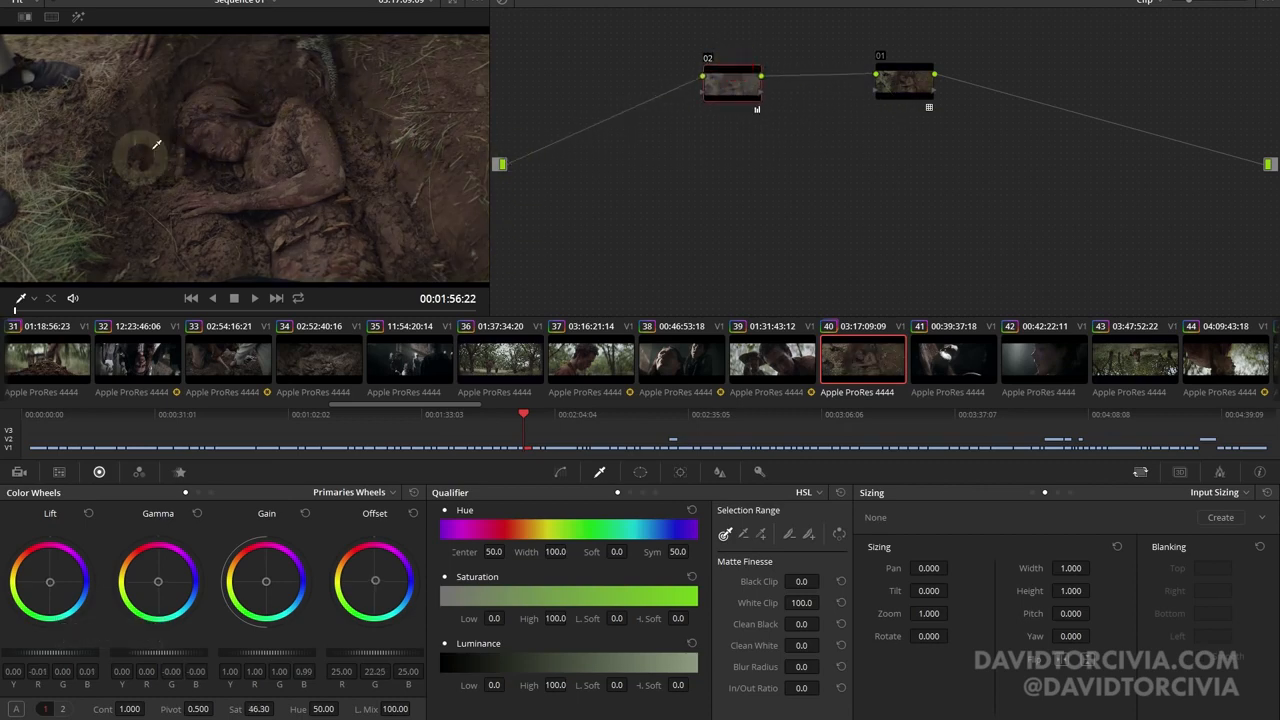
Step: Preview clip 40 with only the LUT and primary, then reload its full graded version
left_click_drag(178, 313, 349, 311)
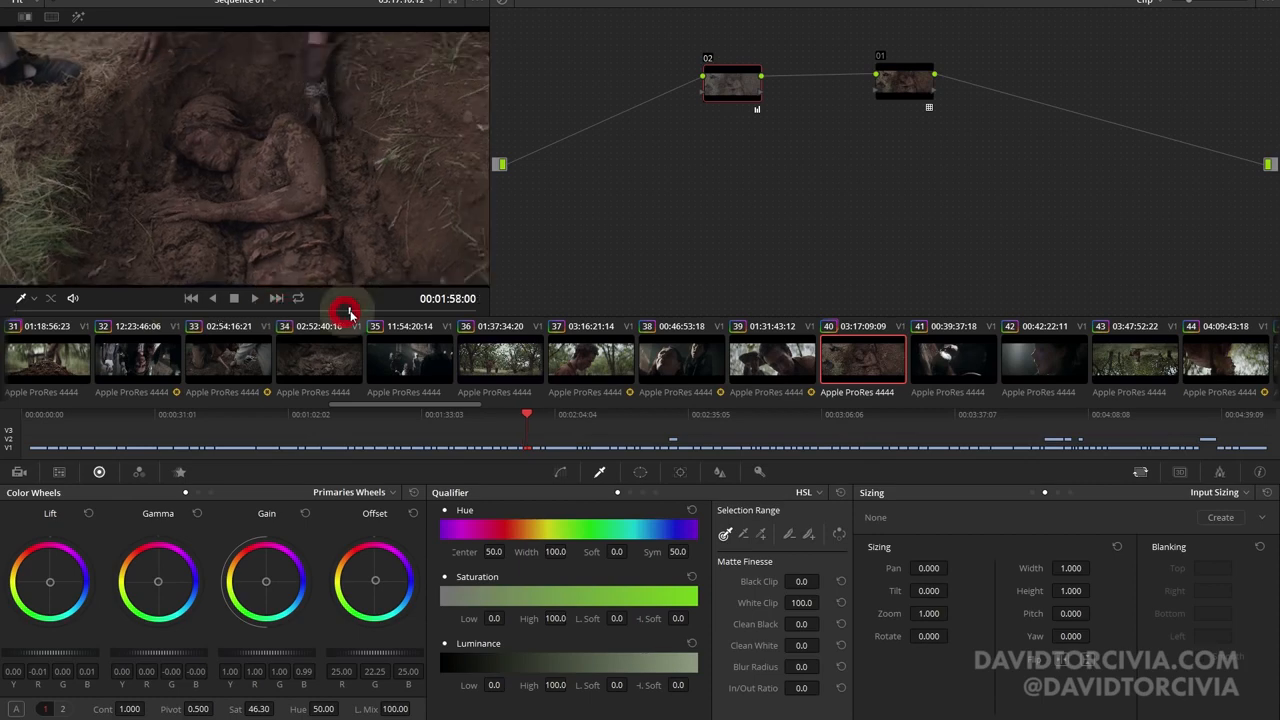
right_click(862, 356)
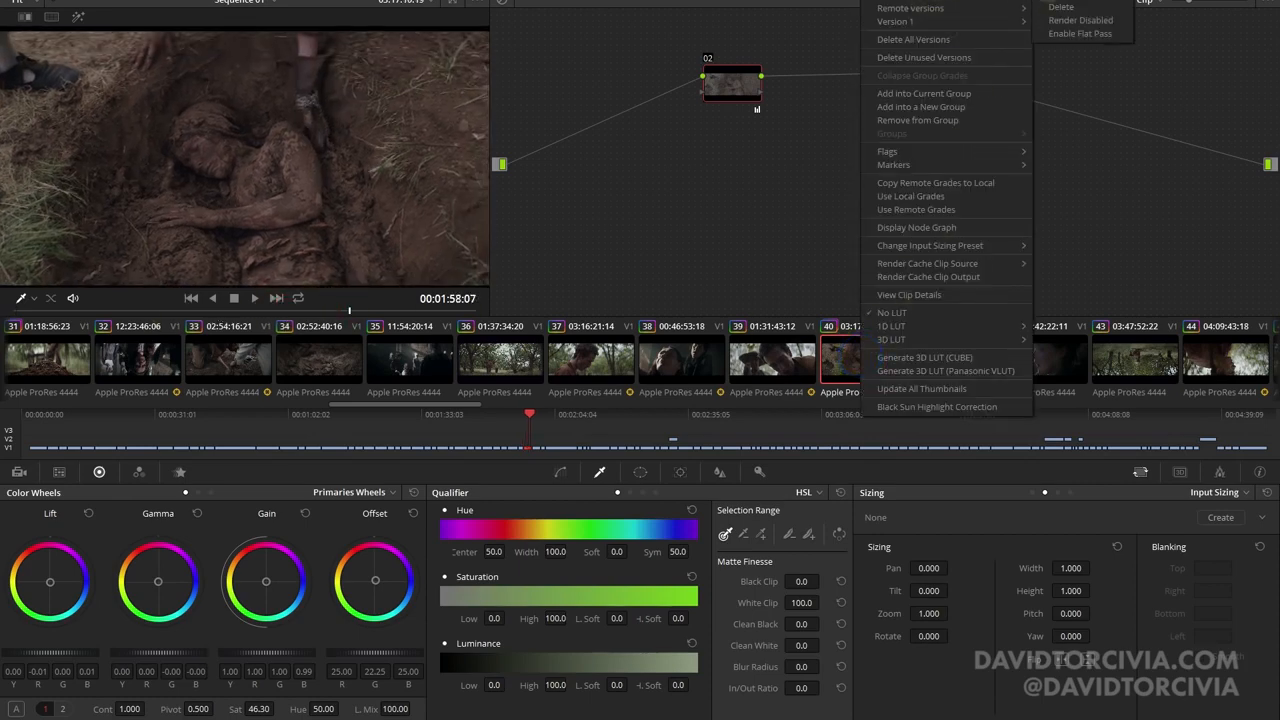
left_click(1050, 2)
Step: Compare clip 40 with nodes 03, 05 and 07 each off and on, leaving all three enabled
left_click(695, 92)
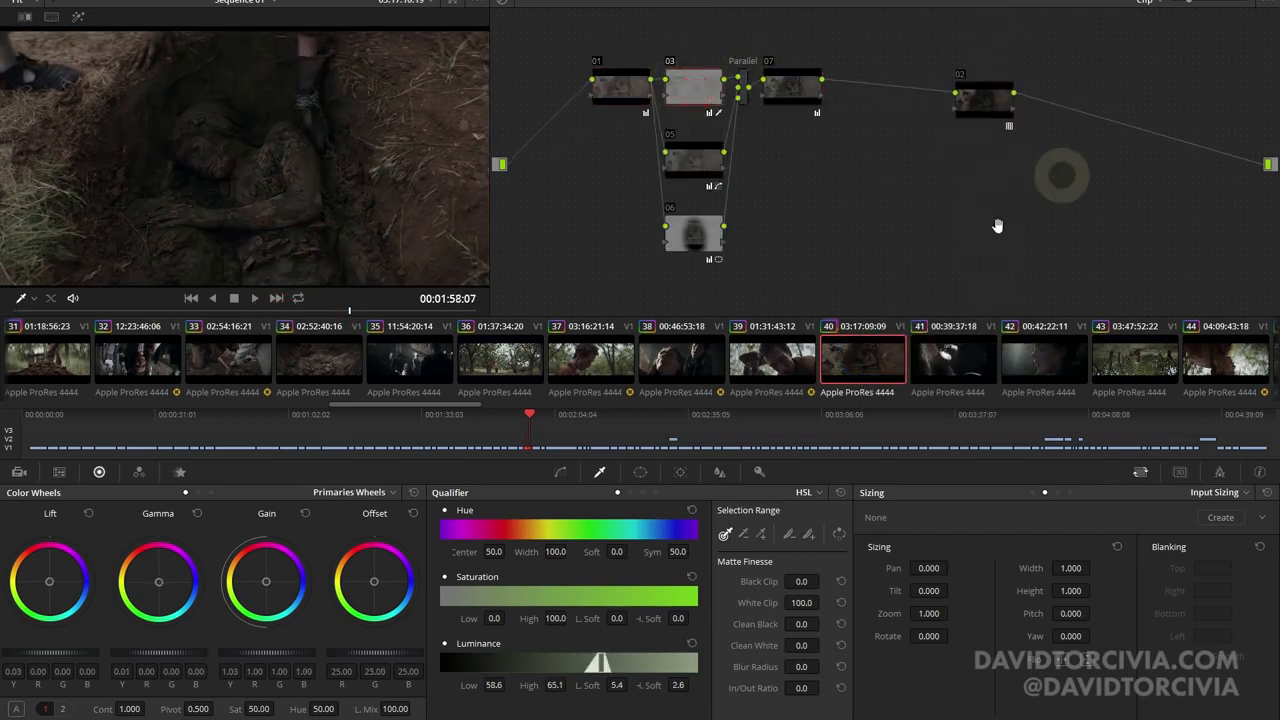
left_click(697, 72)
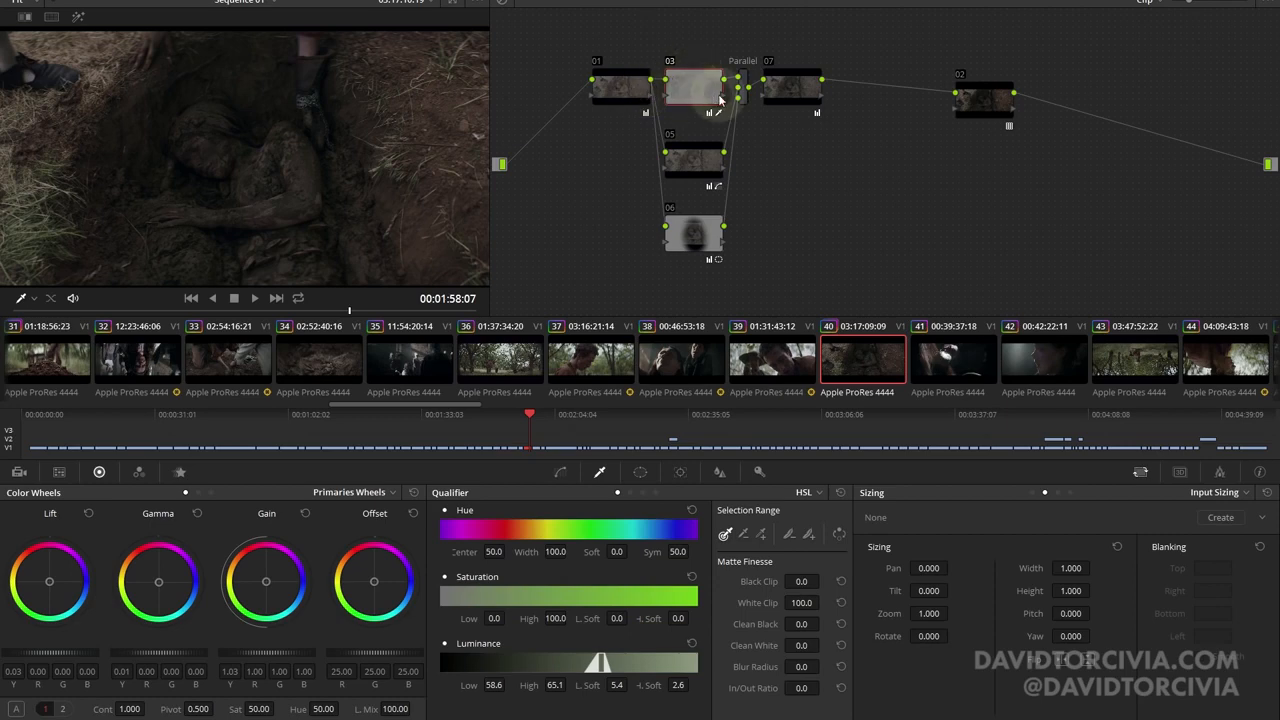
key("ctrl+d")
key("ctrl+d")
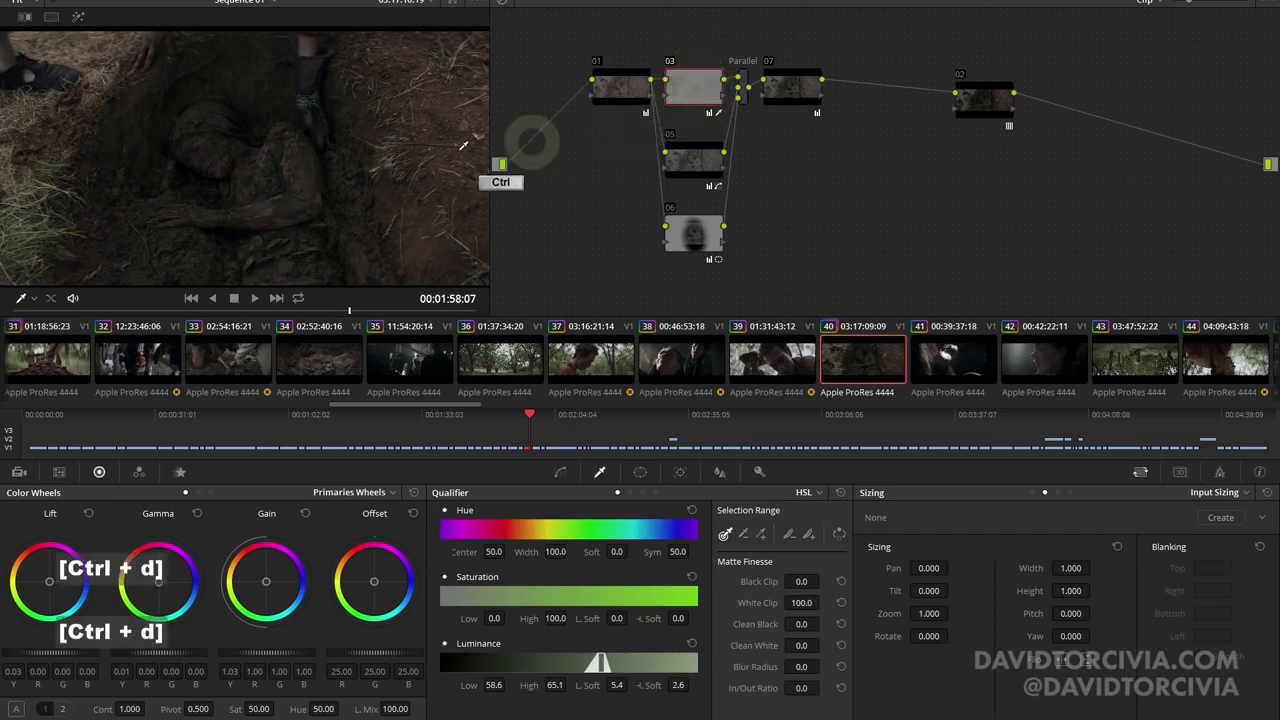
left_click(680, 170)
key("ctrl+d")
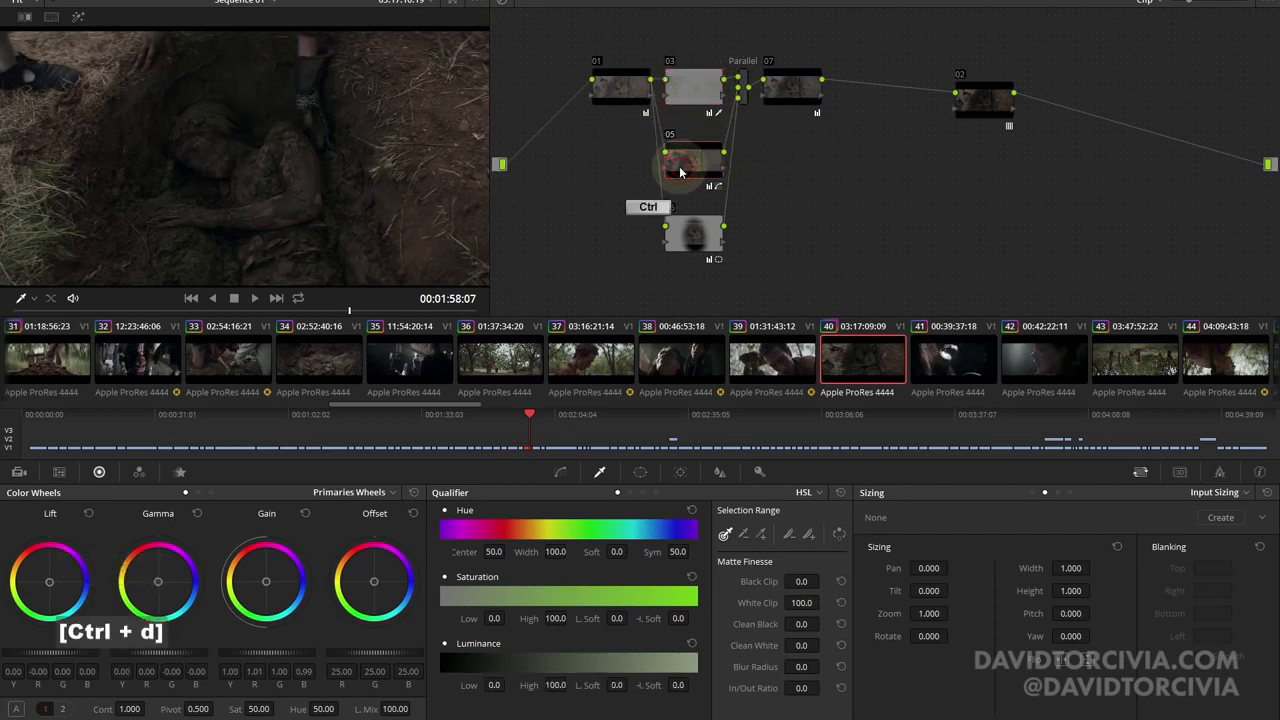
key("ctrl+d")
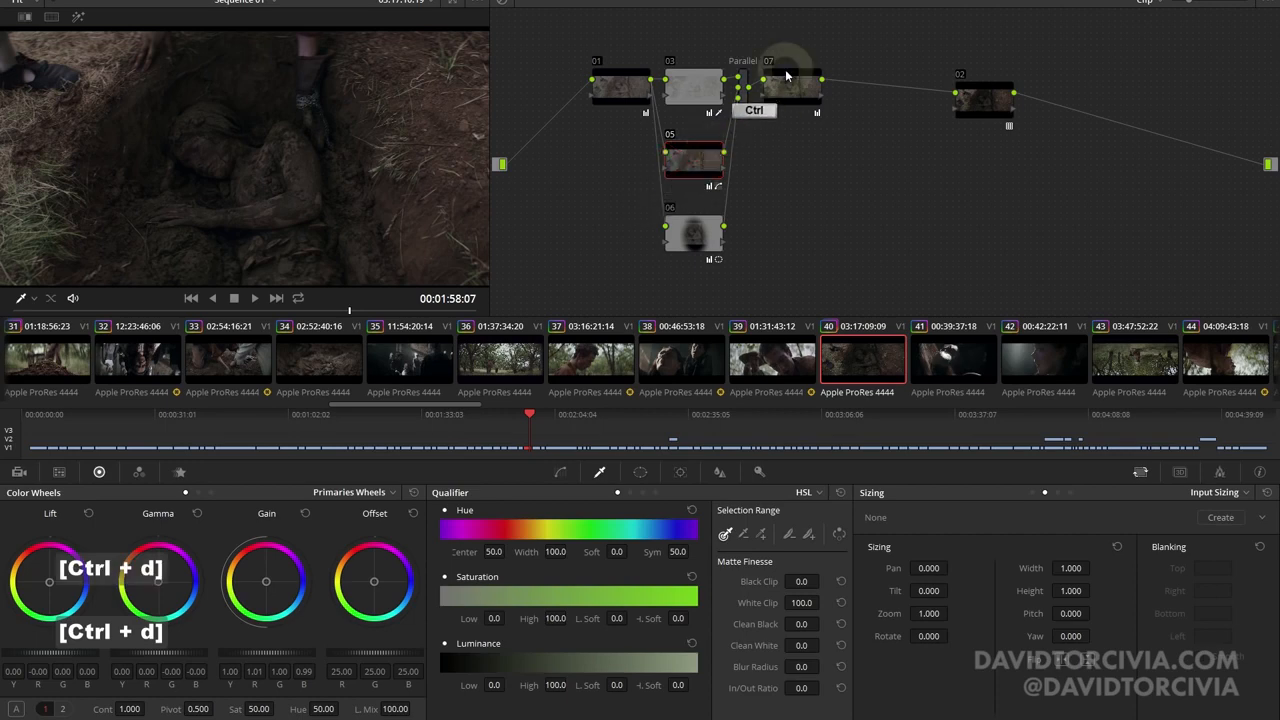
left_click(787, 92)
key("ctrl+d")
key("ctrl+d")
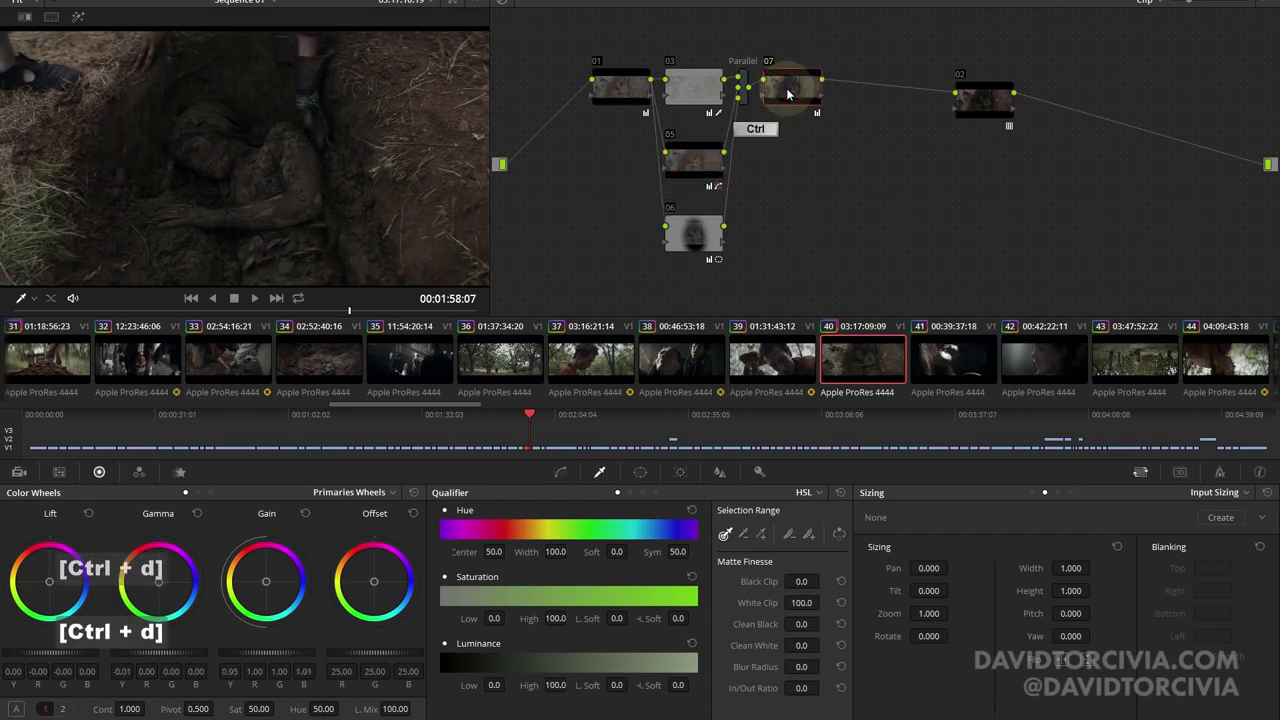
Step: Examine node 06's circular window and highlighted selection near clip 40's start, leaving the outline hidden and Highlight off
left_click(690, 240)
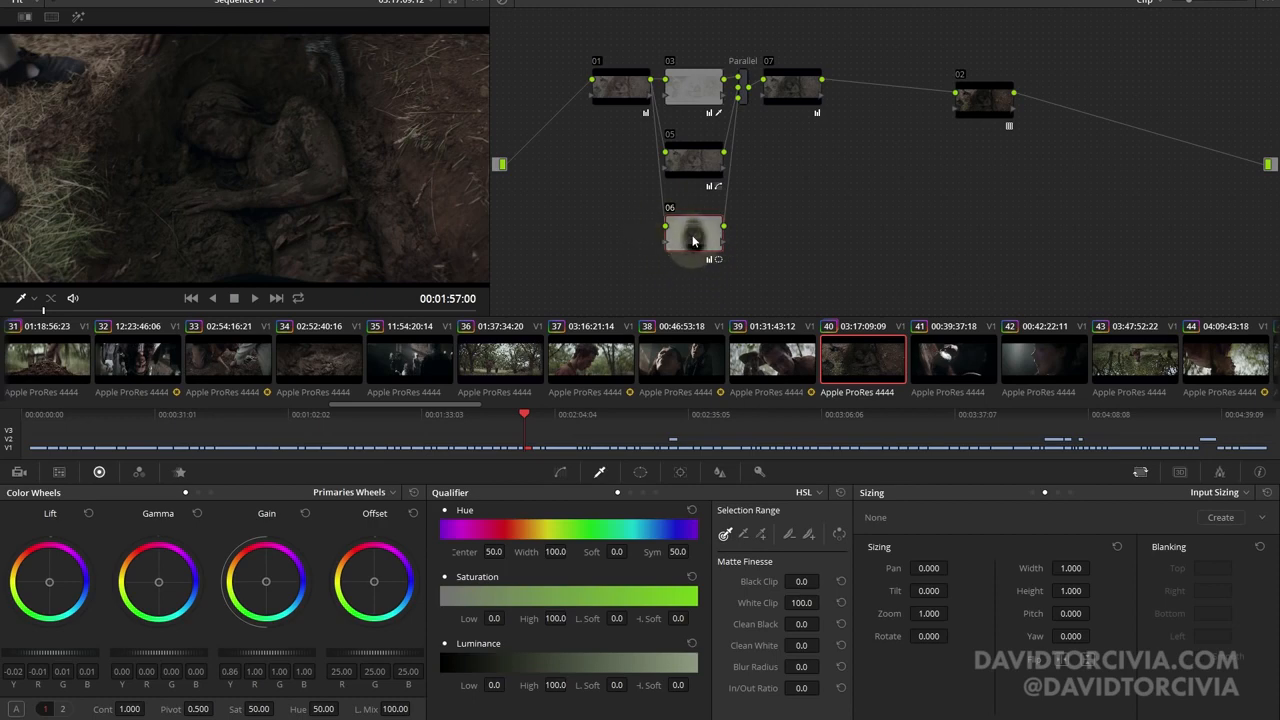
left_click(636, 474)
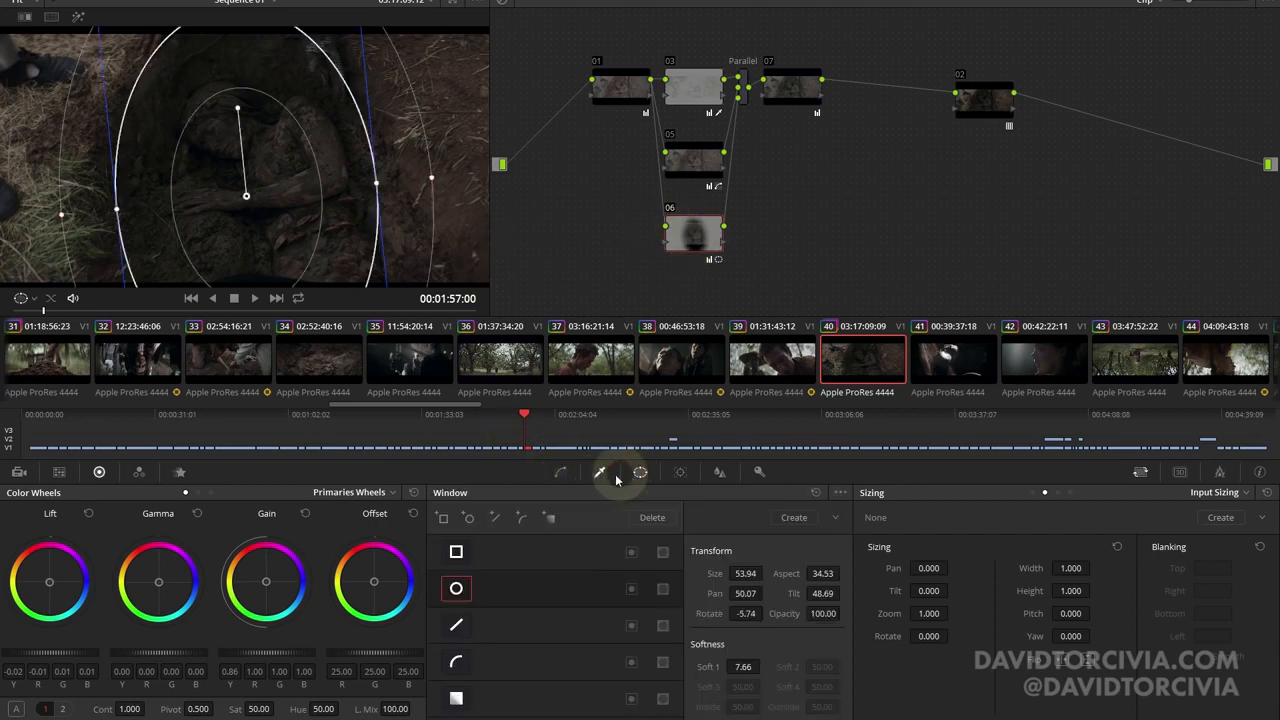
left_click(600, 473)
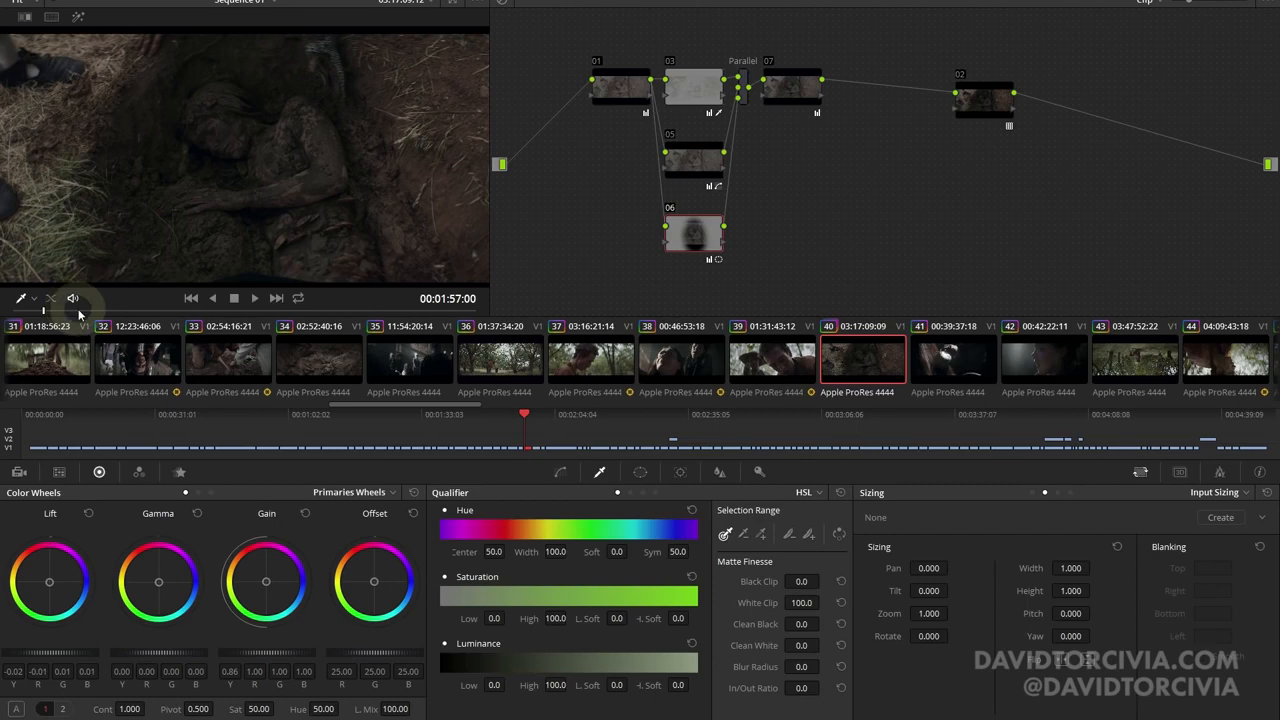
key("shift+h")
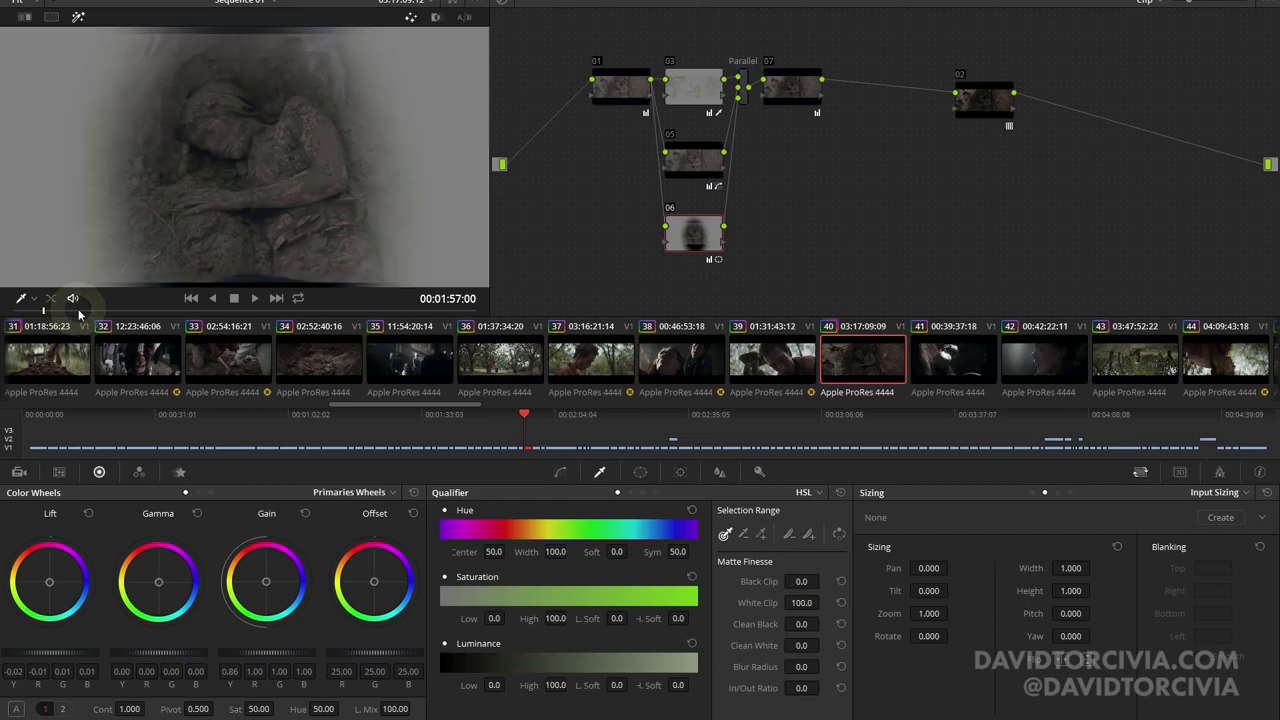
key("shift+h")
key("space")
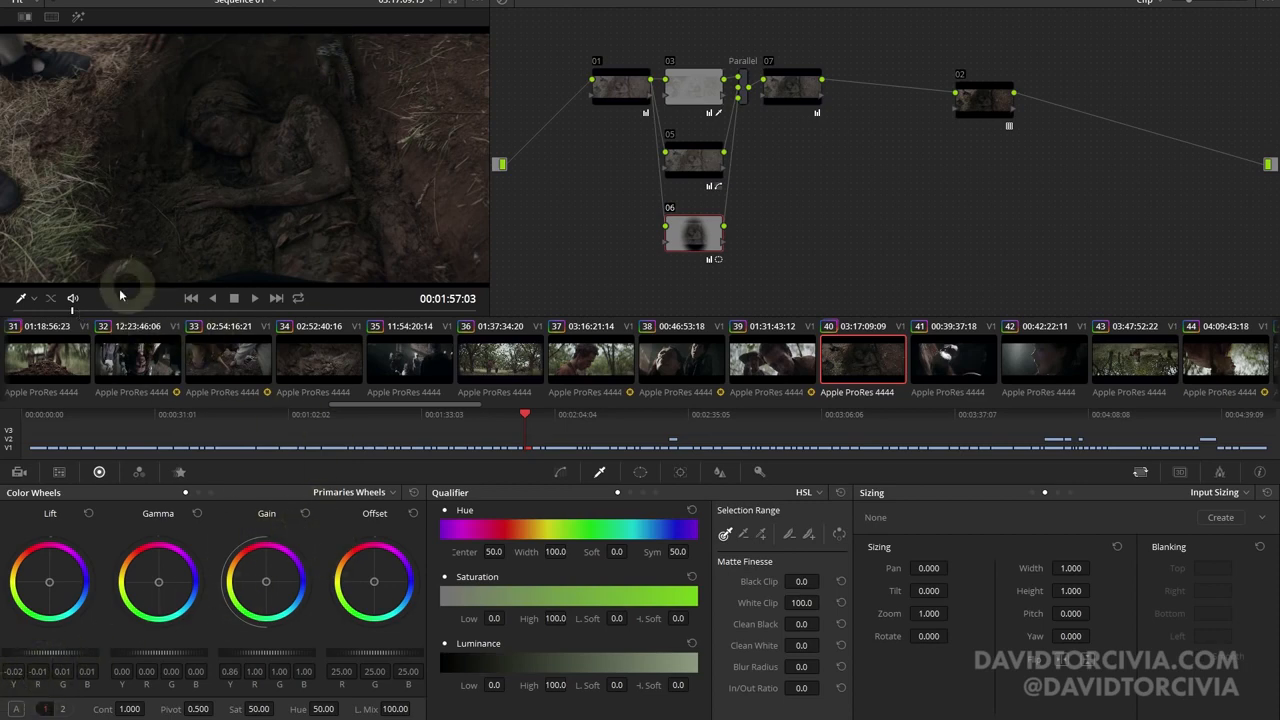
Step: Compare node 06 off and on at 00:01:57:13, leave it enabled, and scrub back toward clip 40's start
left_click_drag(68, 308, 168, 312)
key("ctrl+d")
key("ctrl+d")
key("ctrl+d")
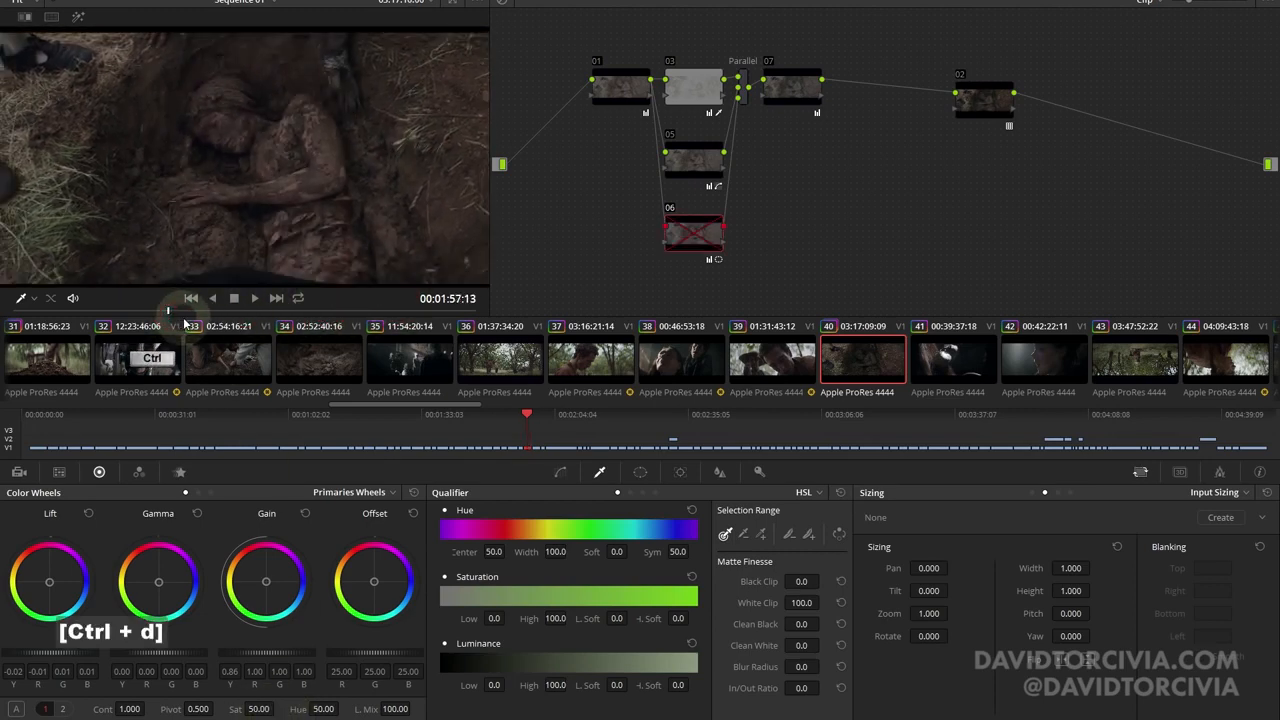
key("ctrl+d")
key("ctrl+d")
key("ctrl+d")
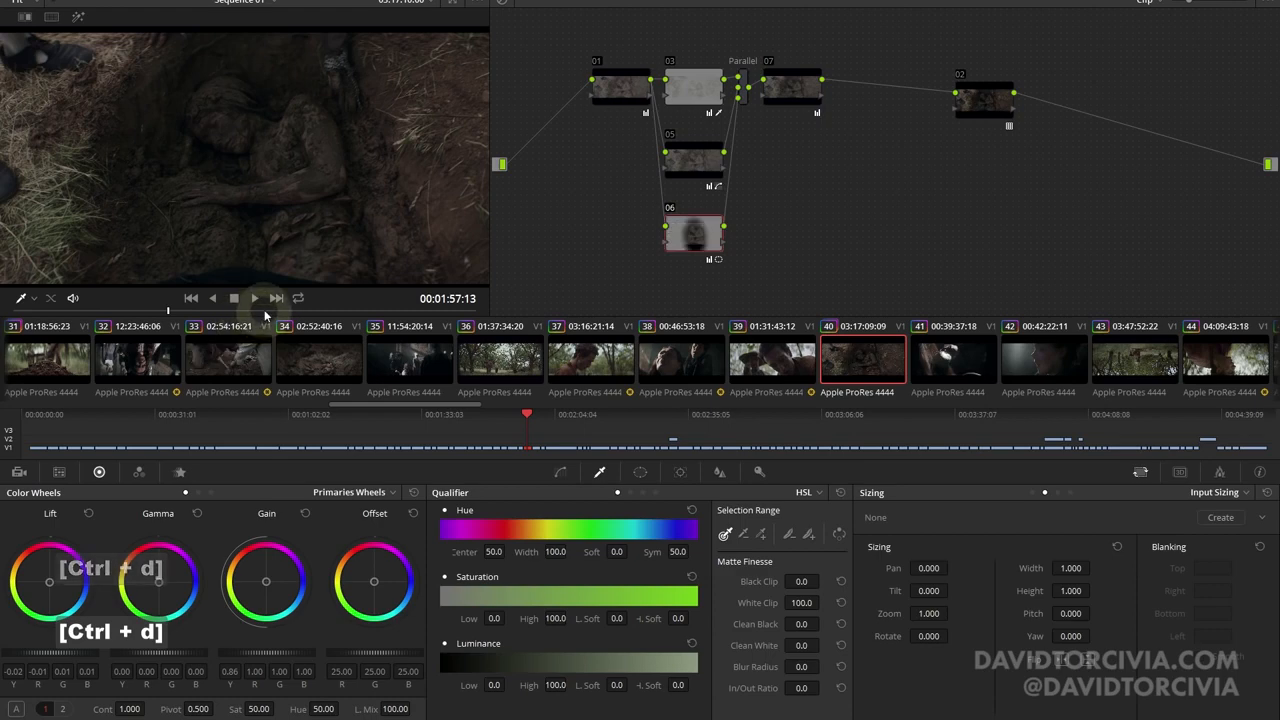
left_click_drag(251, 309, 73, 335)
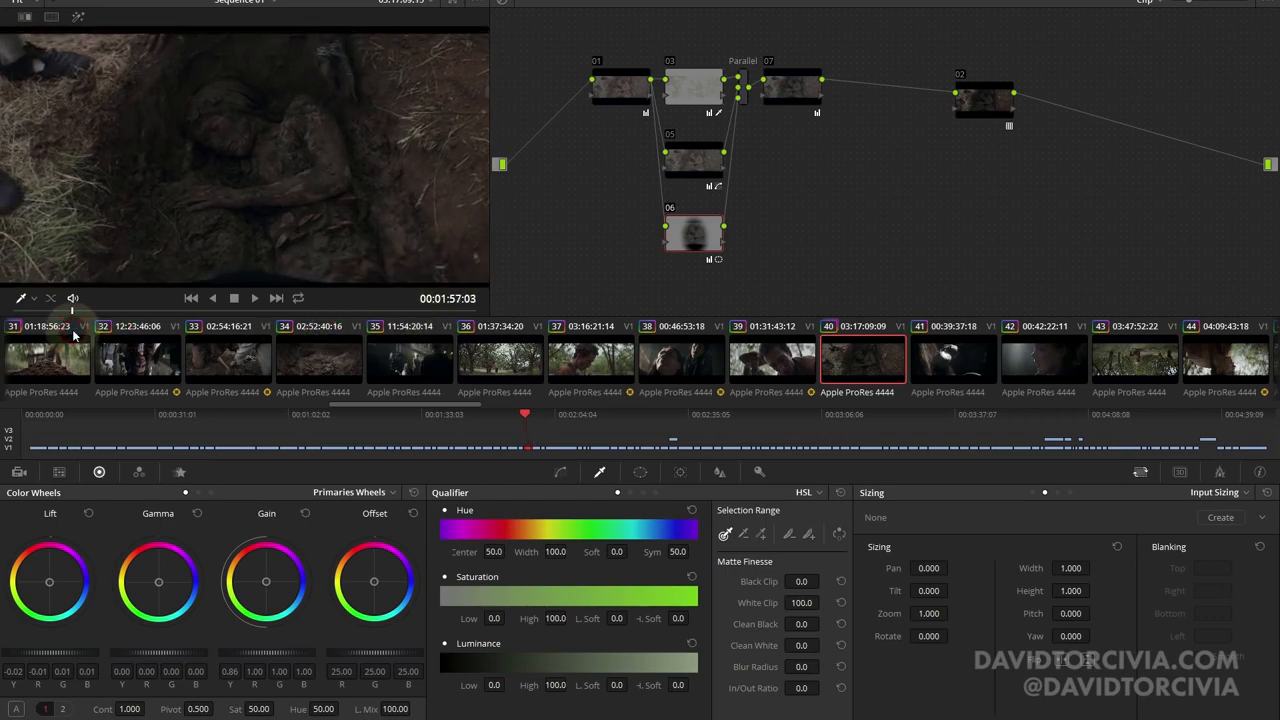
Step: Preview clip 40's LUT-and-primary version, scrub to 00:01:58:10, and reload its full graded version
right_click(850, 358)
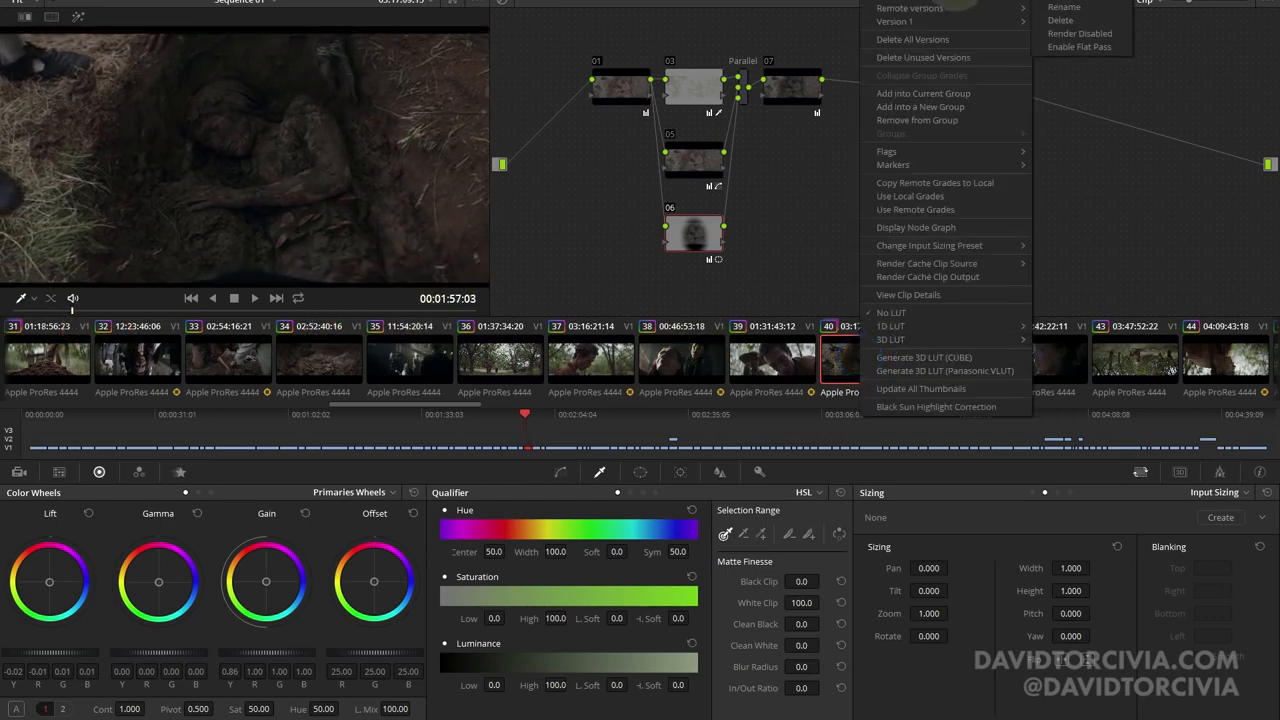
left_click(1052, 3)
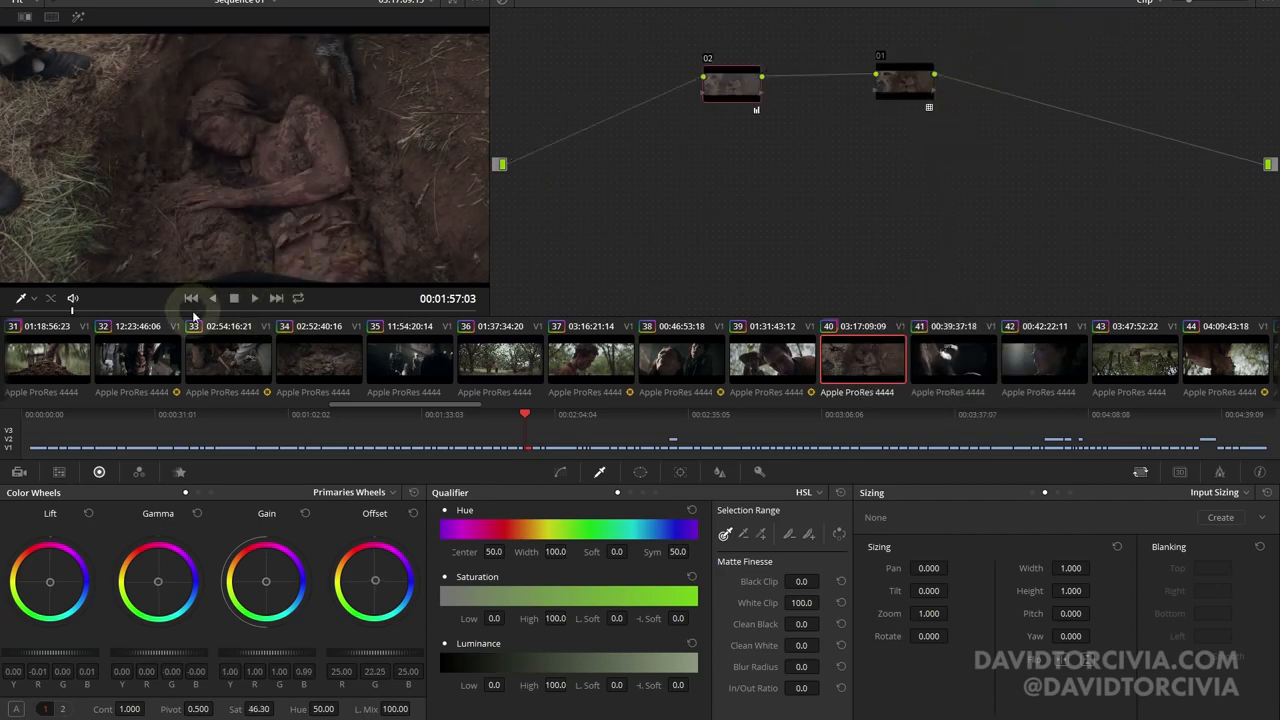
left_click_drag(343, 296, 378, 296)
right_click(875, 362)
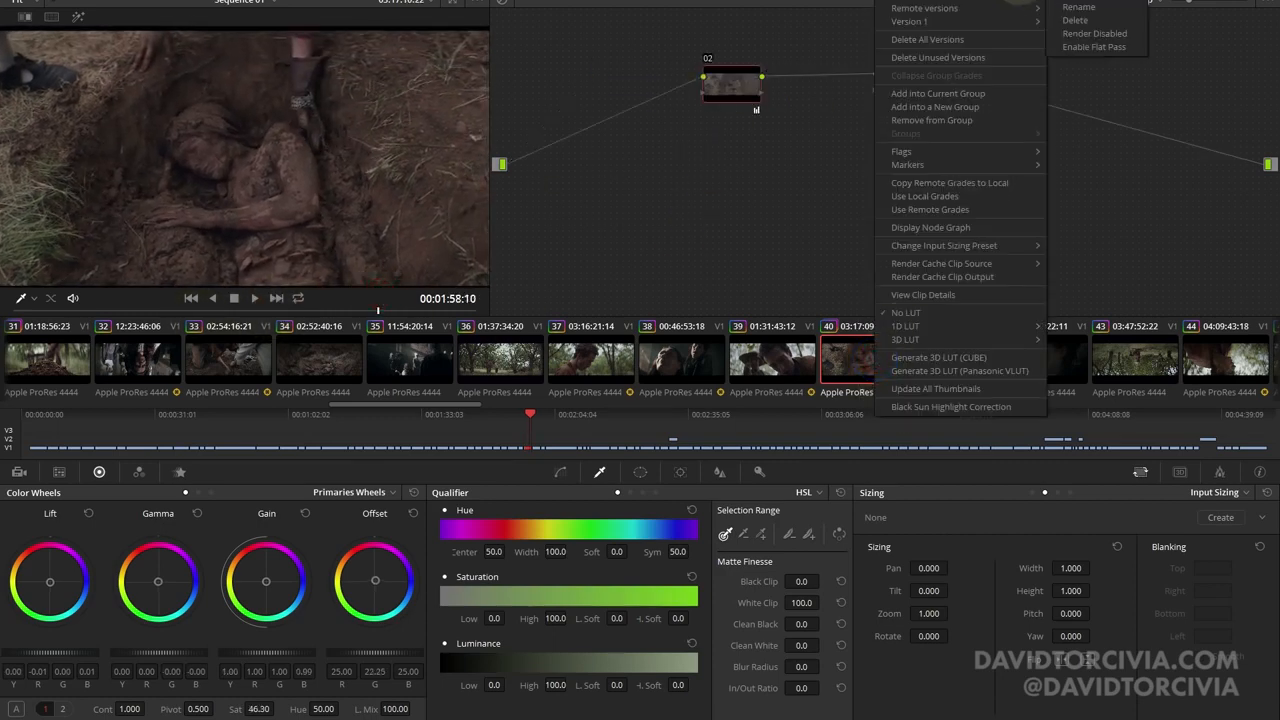
left_click(1066, 2)
Step: Open clip 43 in the orchard and scrub back to its start at 00:02:01:23
scroll(850, 378, "down", 5)
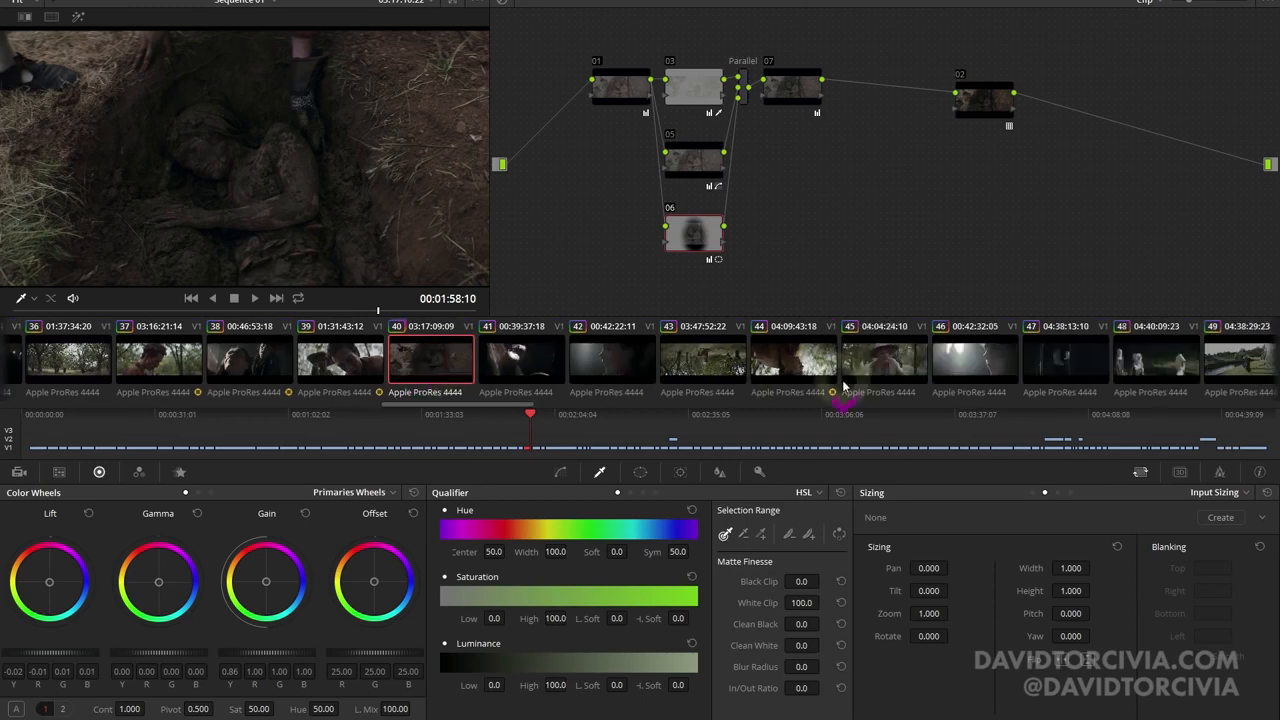
left_click(731, 366)
key("ctrl+d")
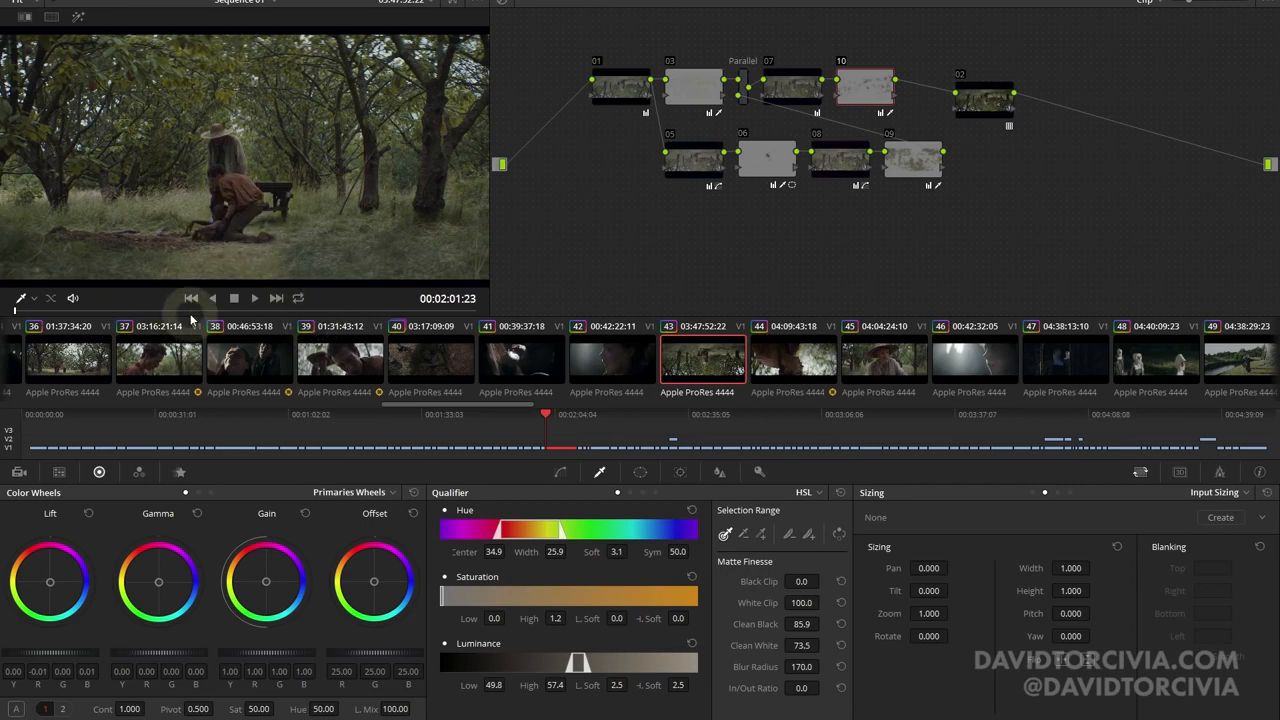
mouse_move(192, 316)
left_mouse_down()
mouse_move(423, 316)
mouse_move(3, 313)
left_mouse_up()
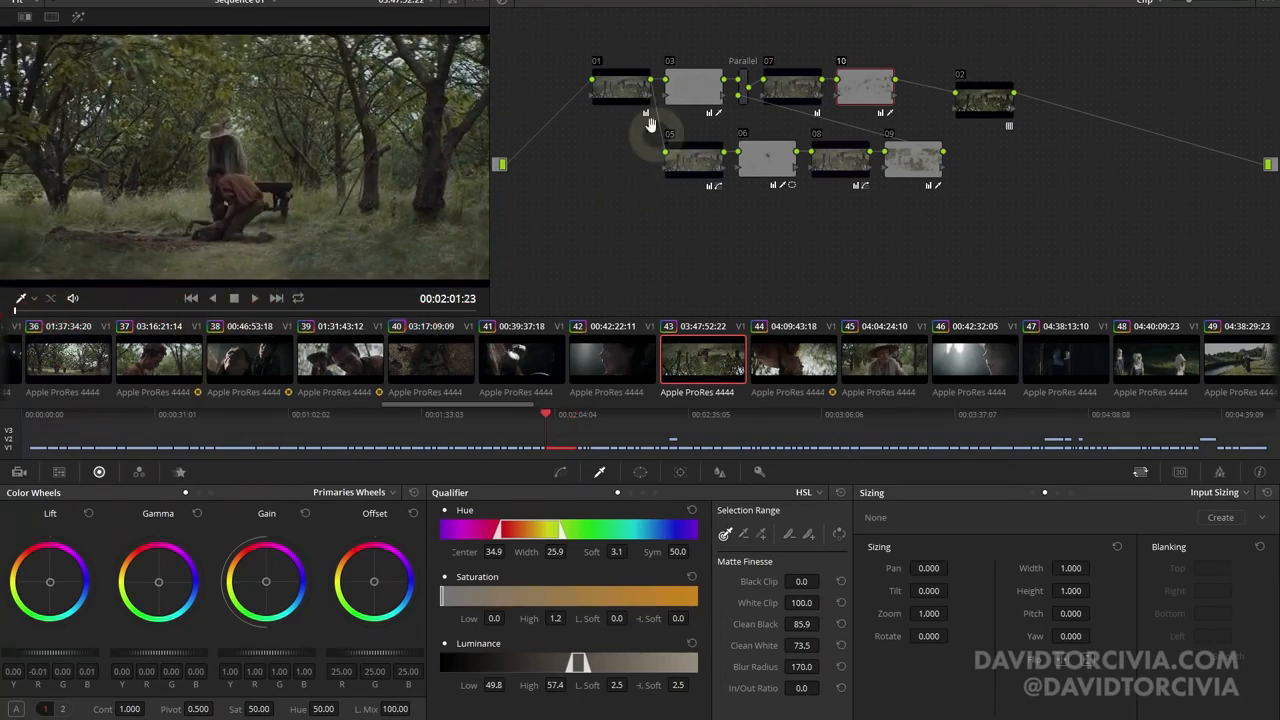
Step: Disable all of clip 43's nodes, then re-enable LUT node 02 and primary node 01
left_click(629, 94)
key("ctrl+d")
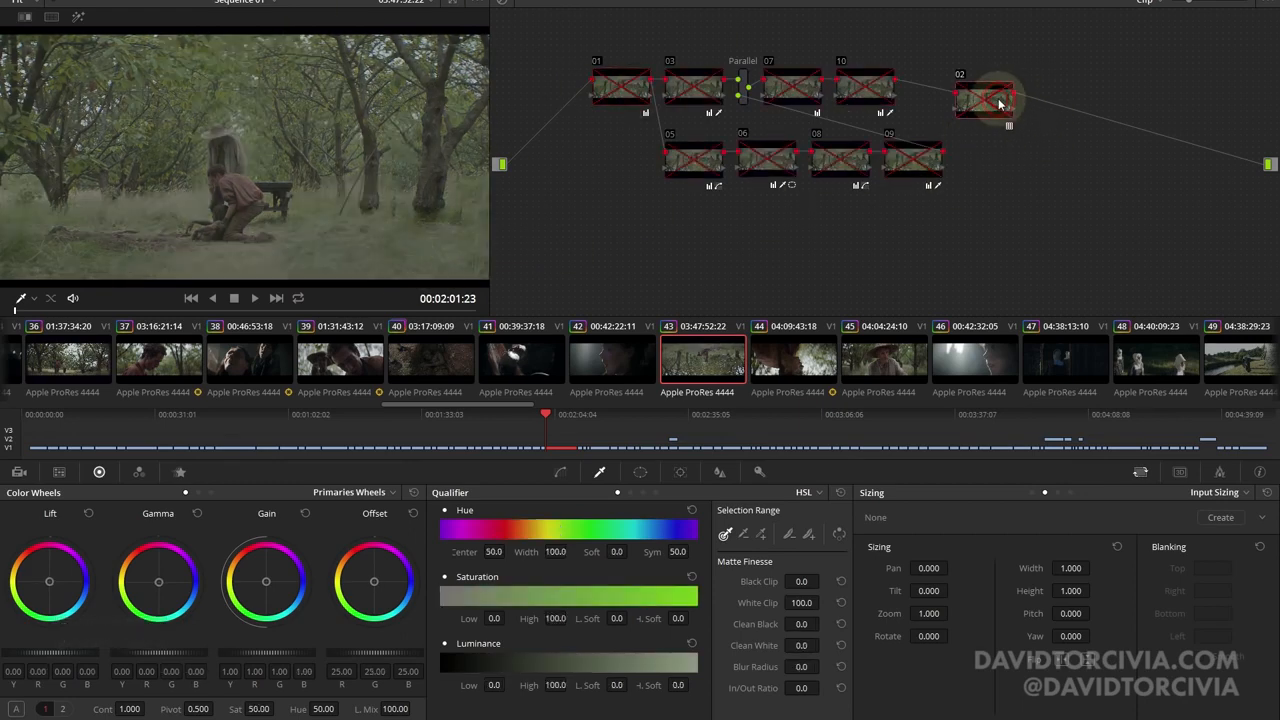
key("ctrl+d")
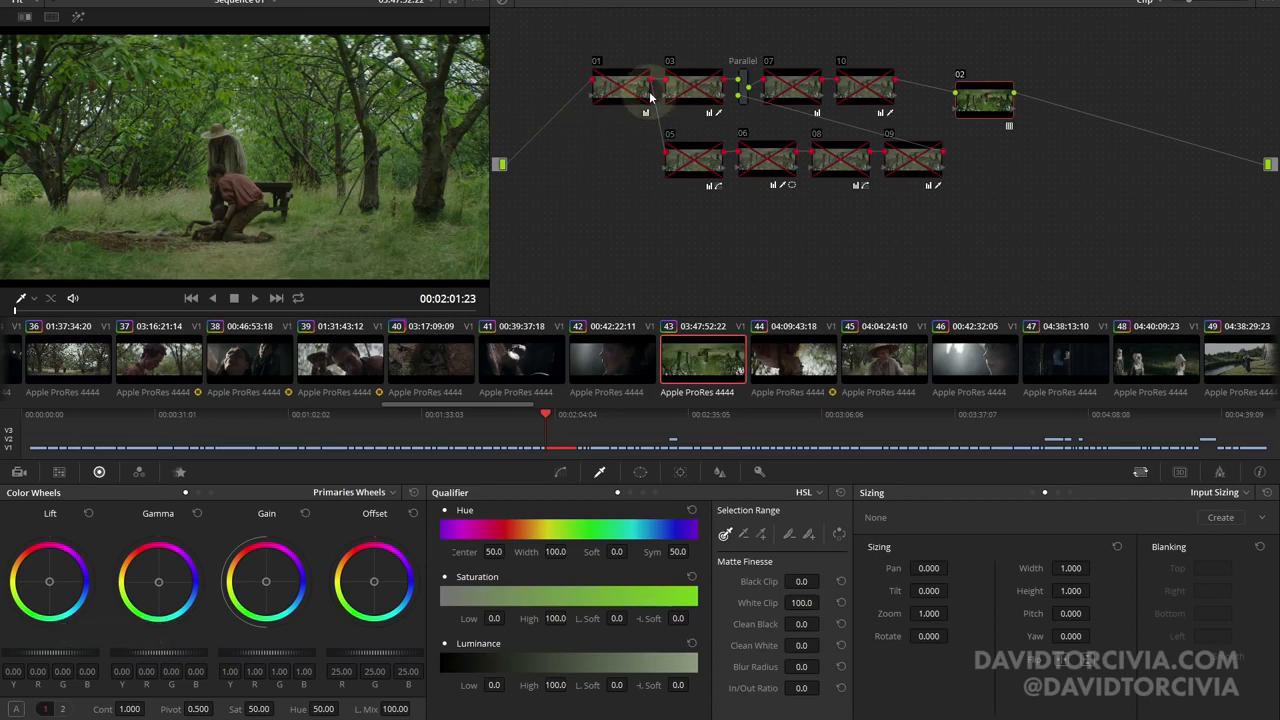
mouse_move(628, 100)
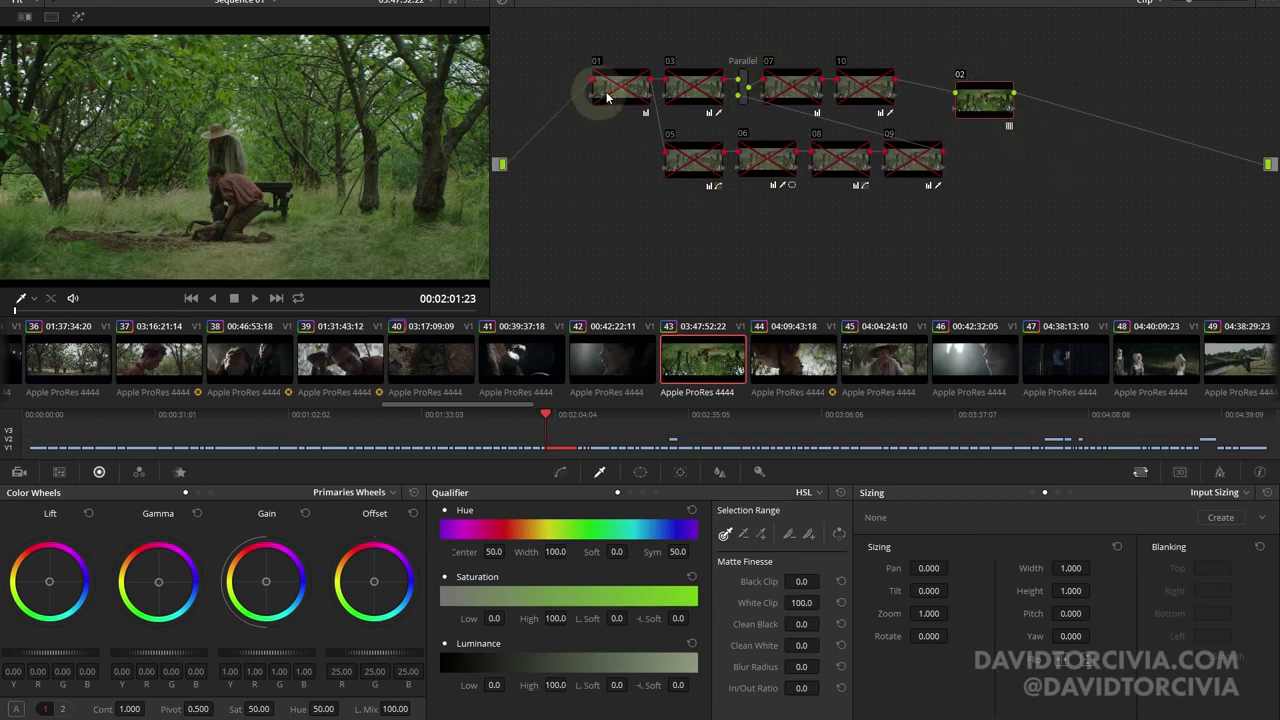
key("ctrl+d")
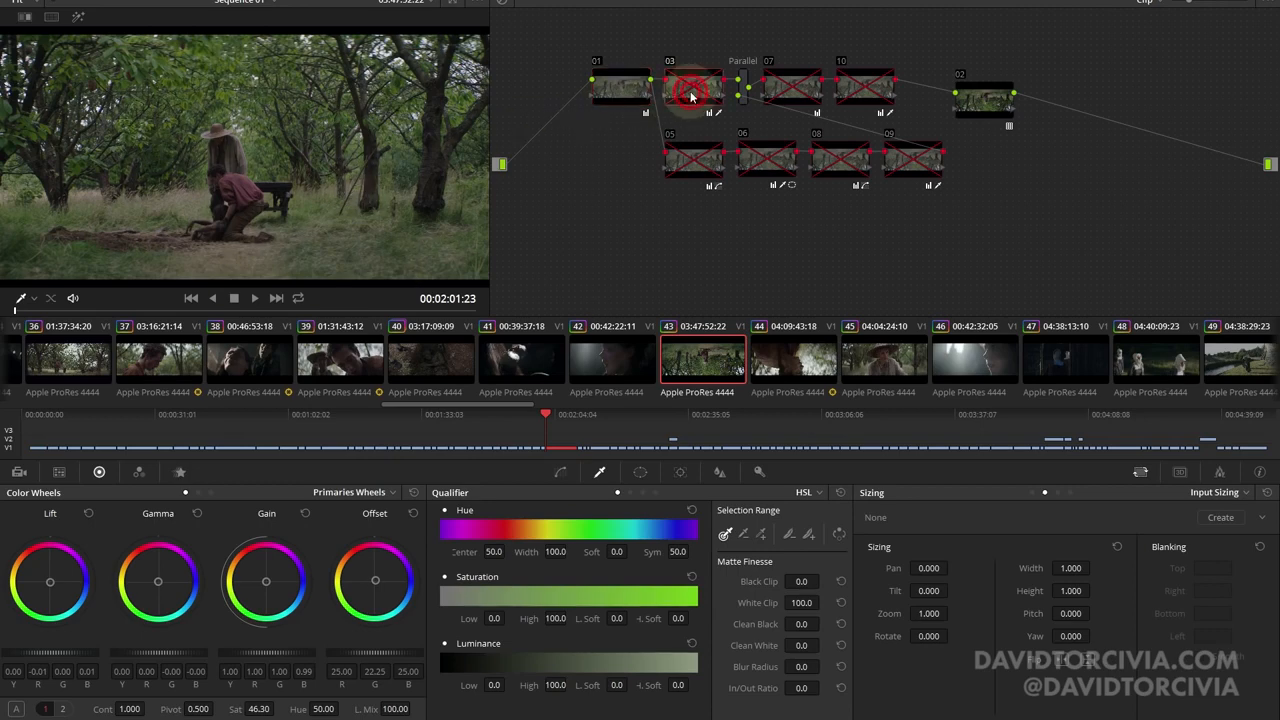
Step: Enable node 03, check its luminance selection in Highlight, and compare it off and on, leaving Highlight off
key("ctrl+d")
key("ctrl+d")
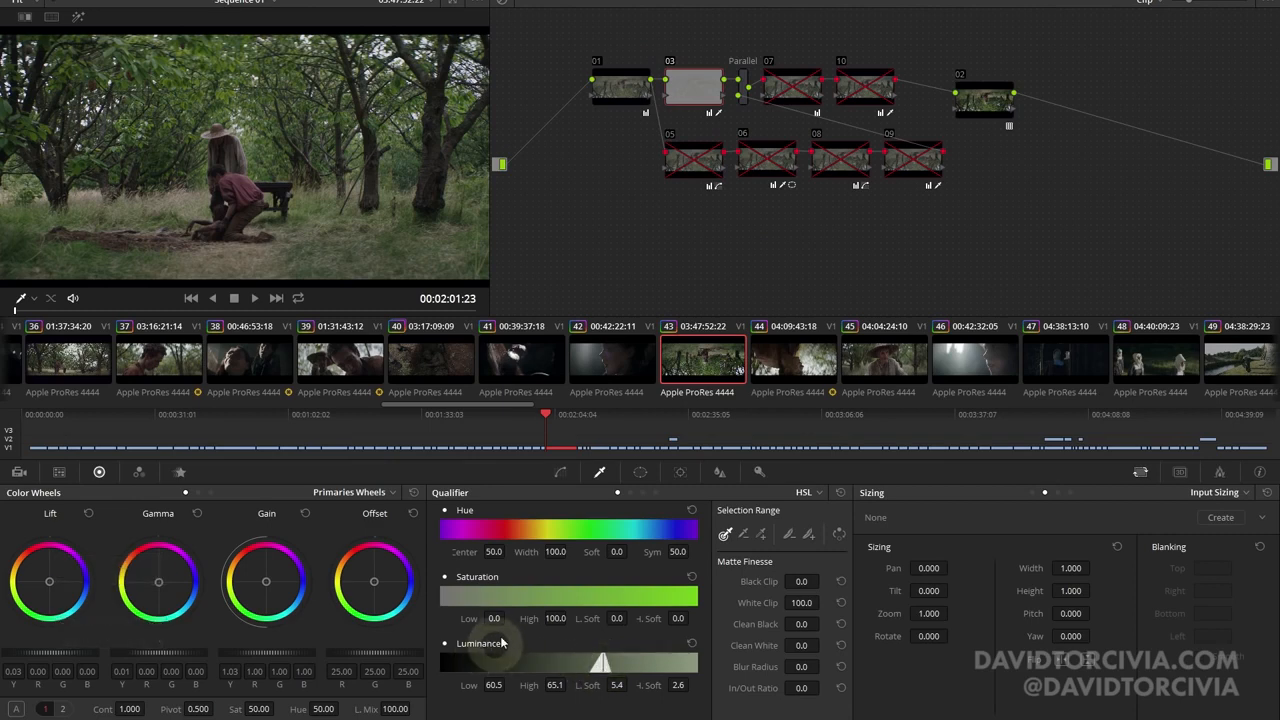
key("shift+h")
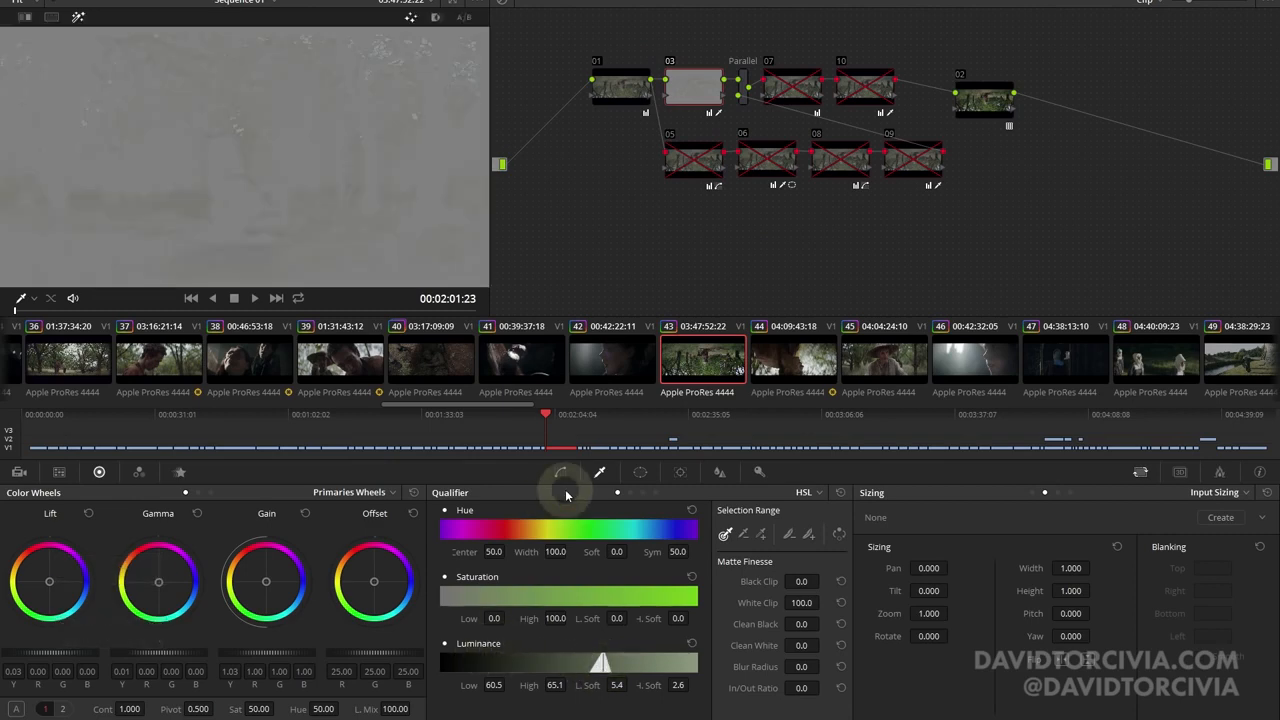
key("shift+h")
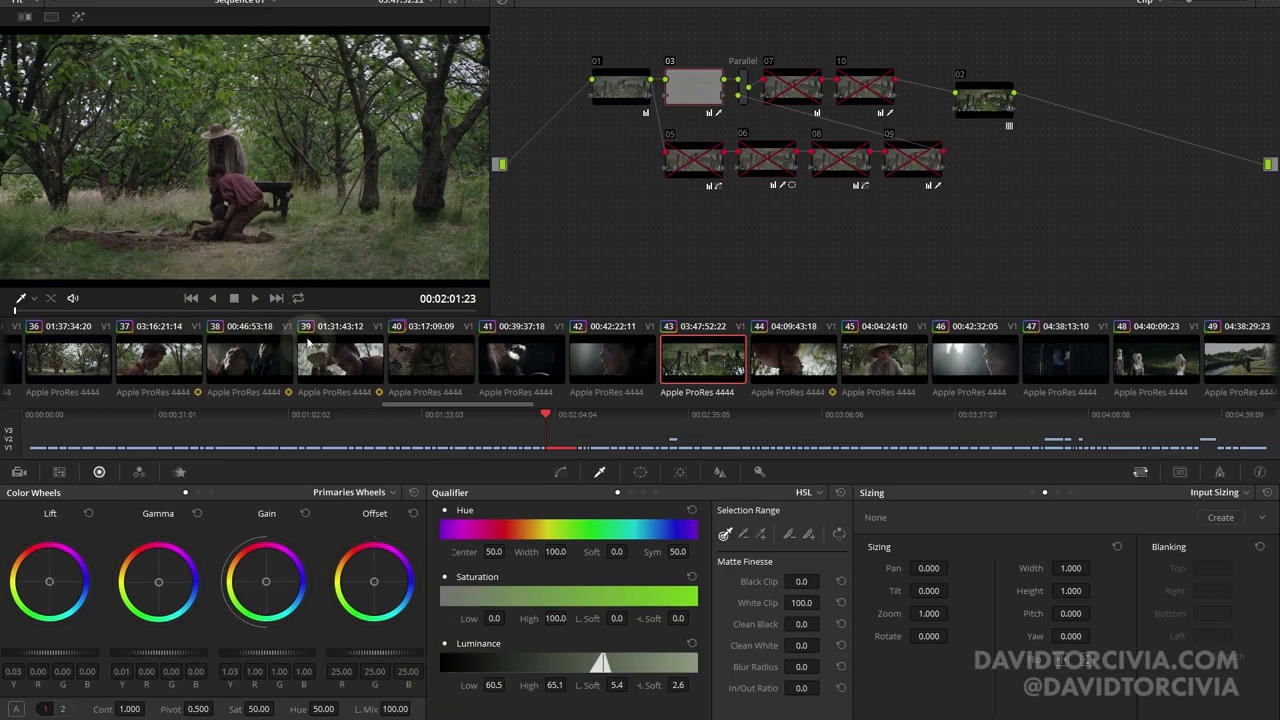
key("ctrl+d")
key("ctrl+d")
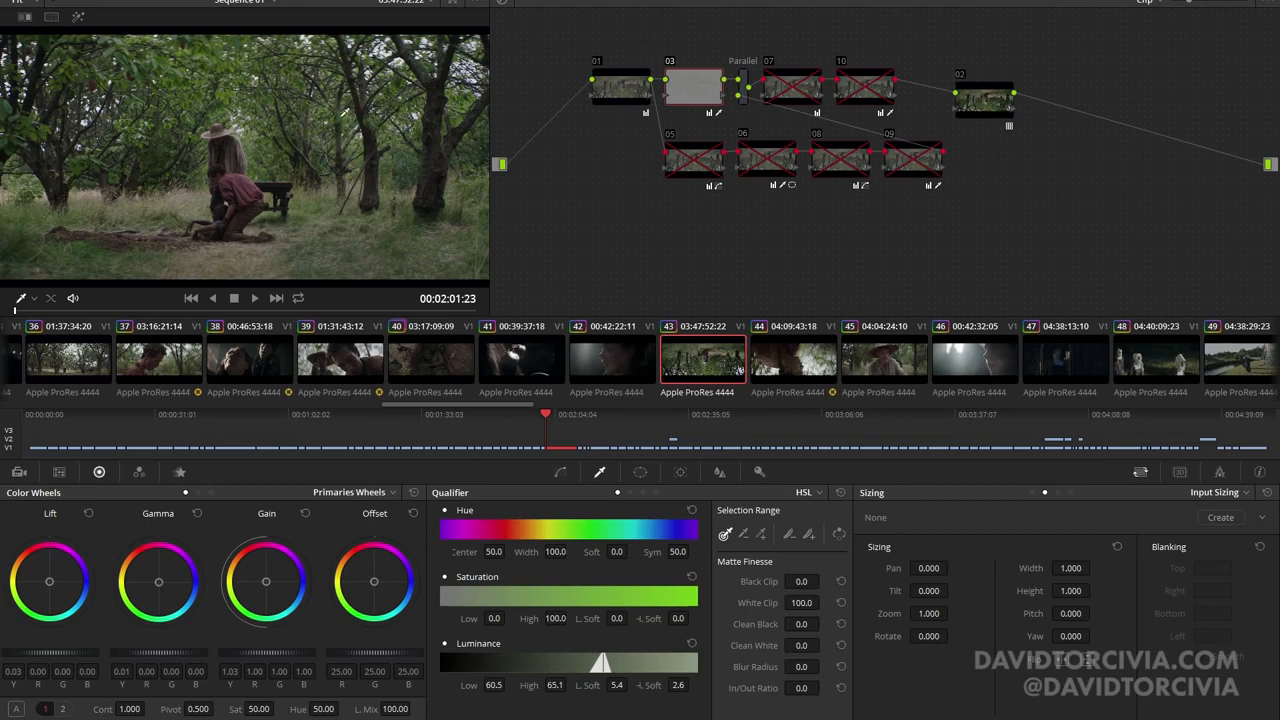
key("ctrl+d")
key("ctrl+d")
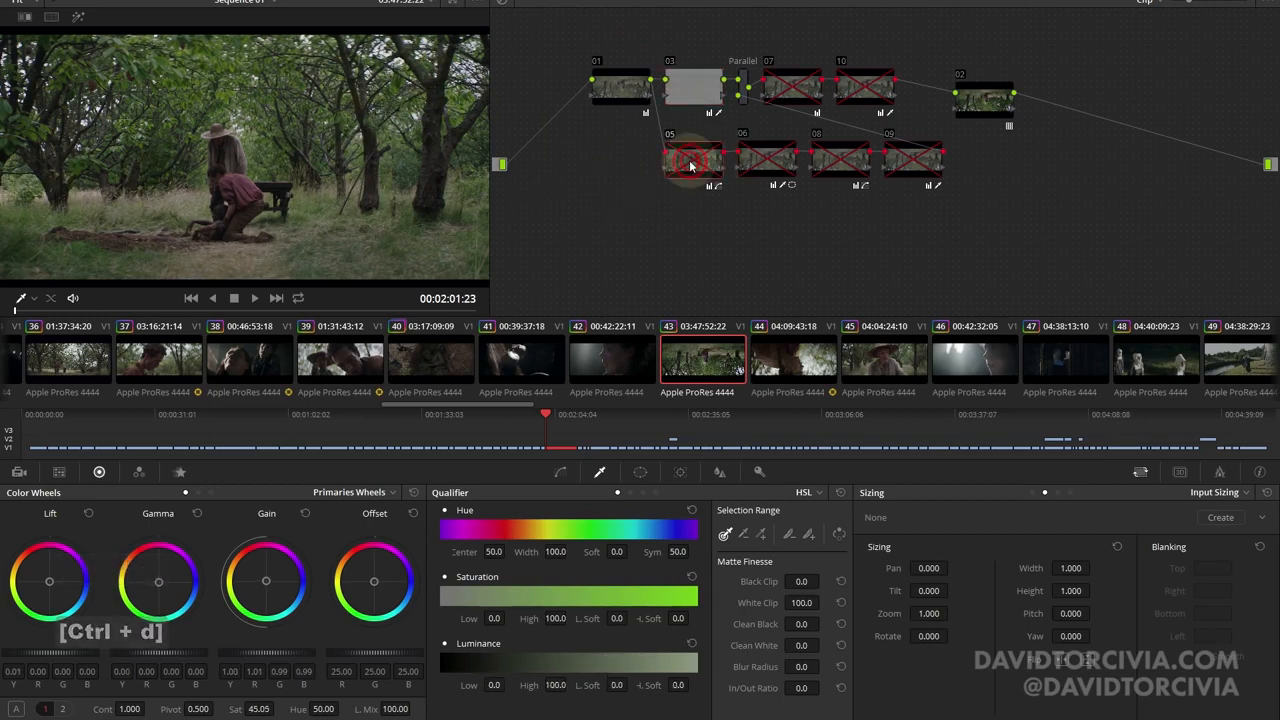
Step: Compare node 05 off and on, leave it enabled, and show its Hue Vs Hue curve
key("ctrl+d")
key("ctrl+d")
key("ctrl+d")
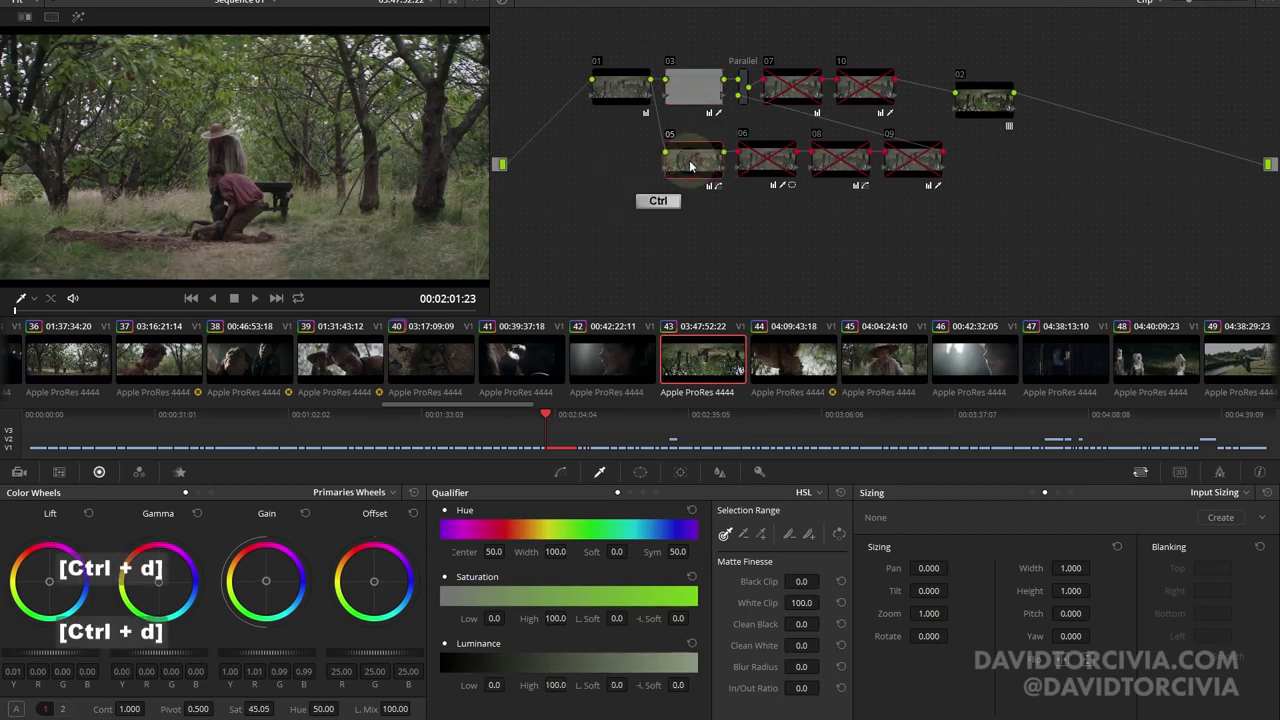
left_click(560, 471)
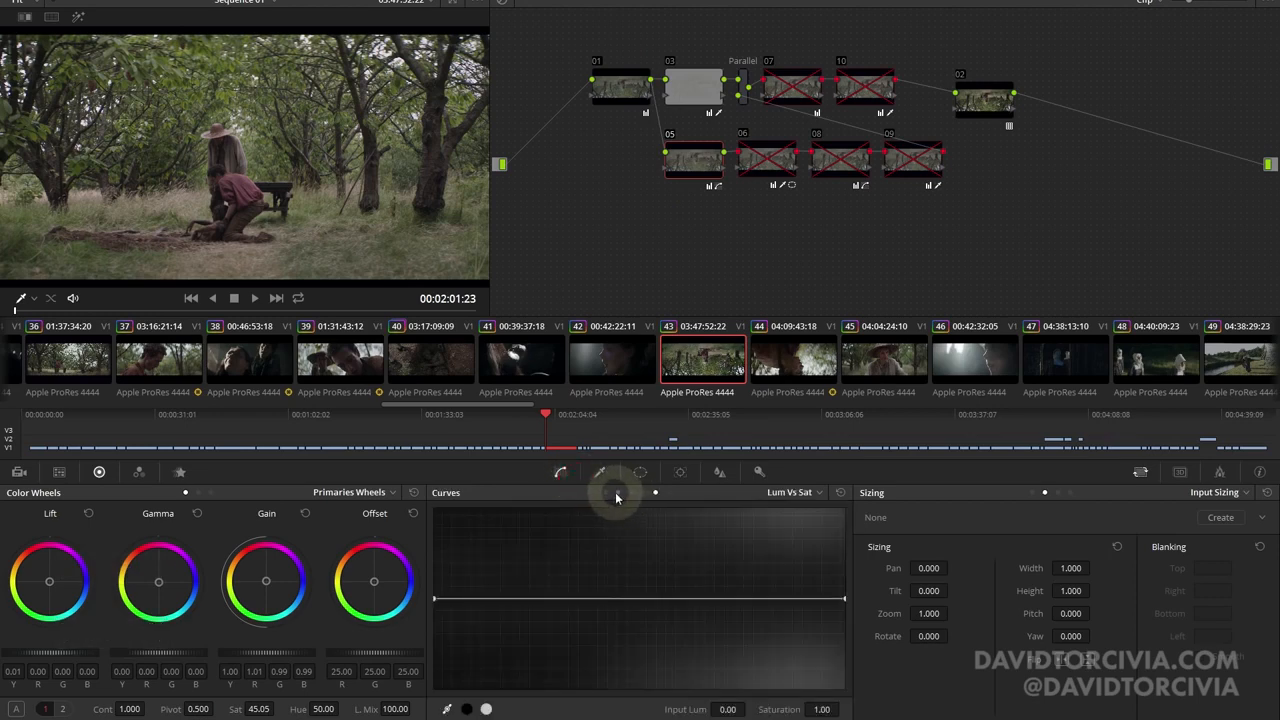
left_click(617, 493)
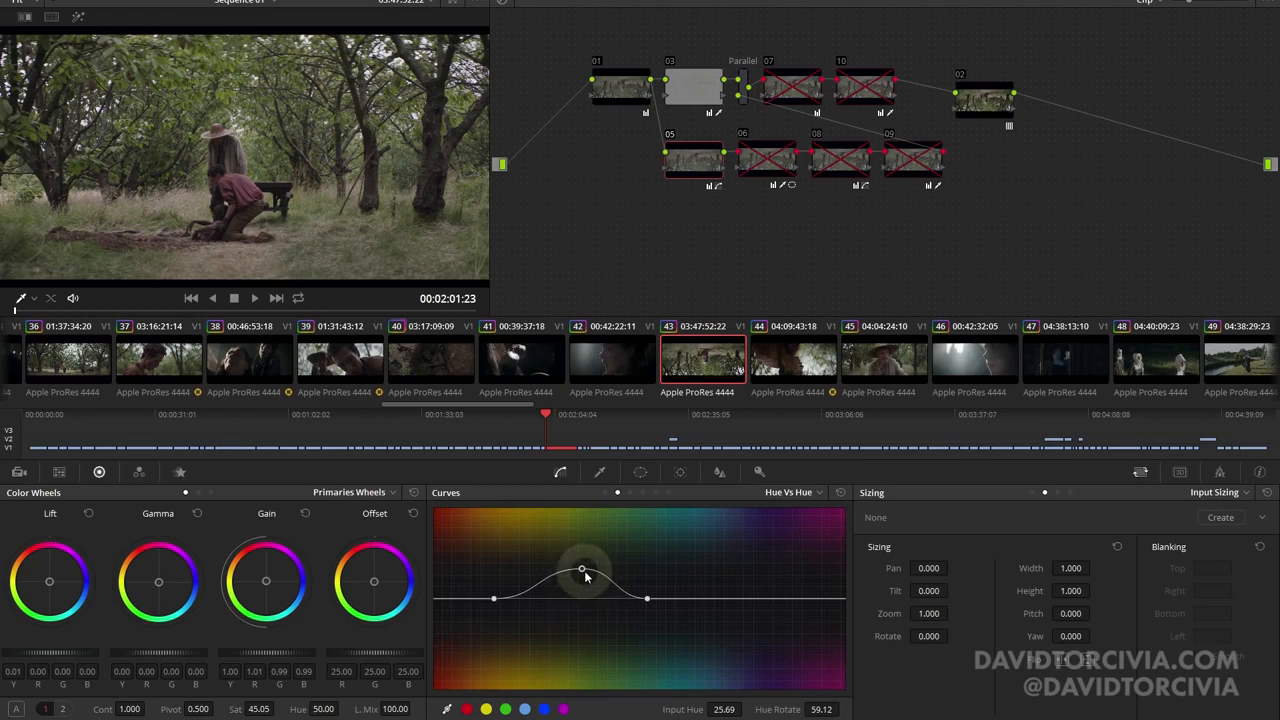
Step: Try a Hue Rotate of -59.12 on node 05's green curve point, undo it, and compare the node off and on
left_click_drag(581, 548, 583, 632)
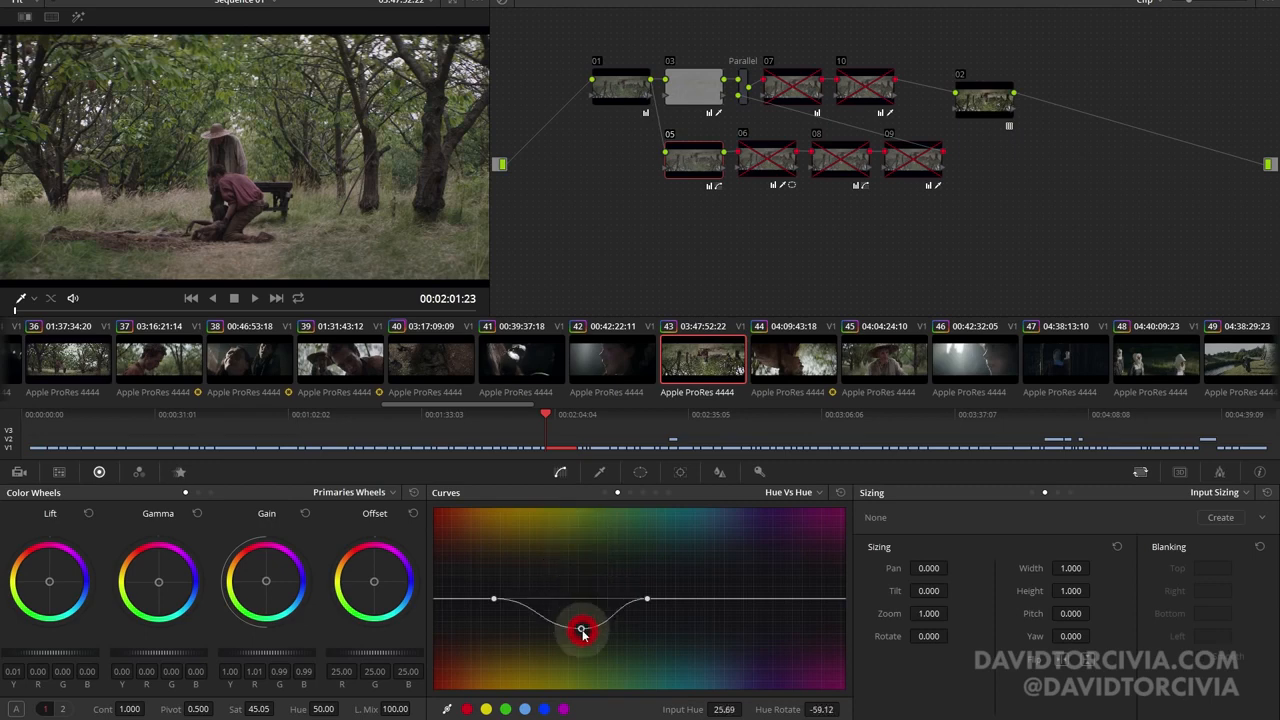
key("ctrl+z")
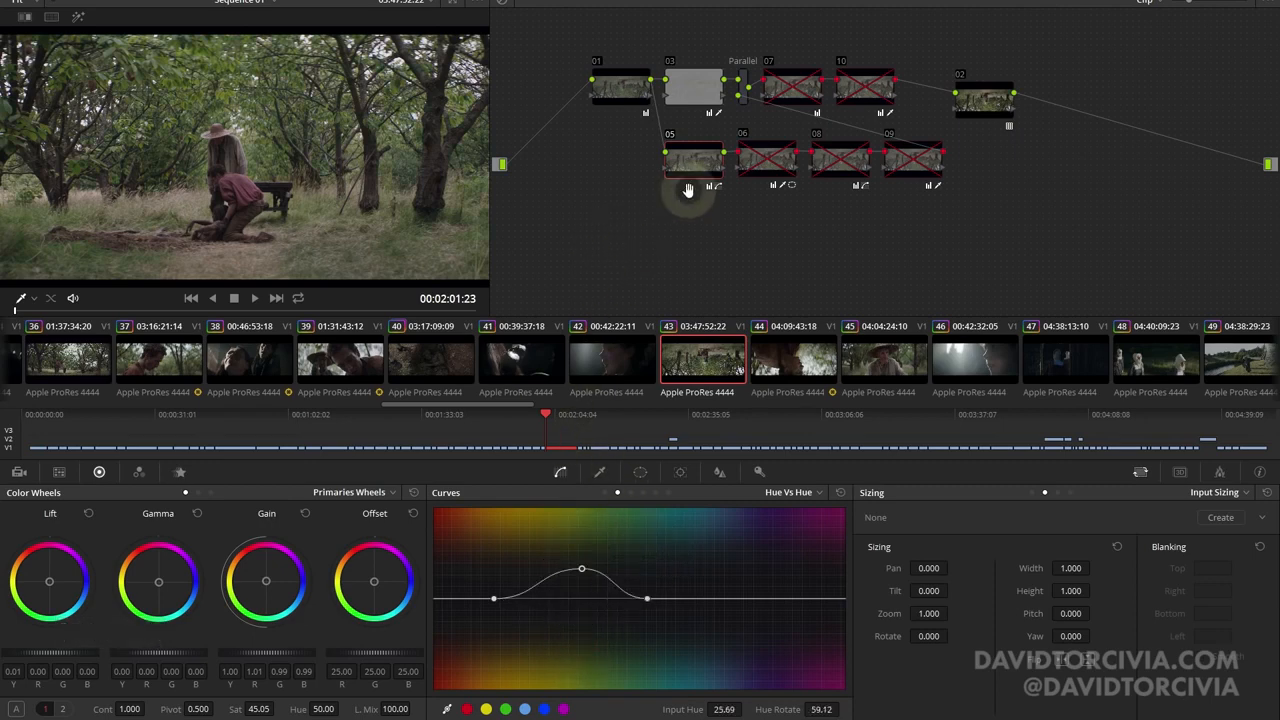
key("ctrl+d")
key("ctrl+d")
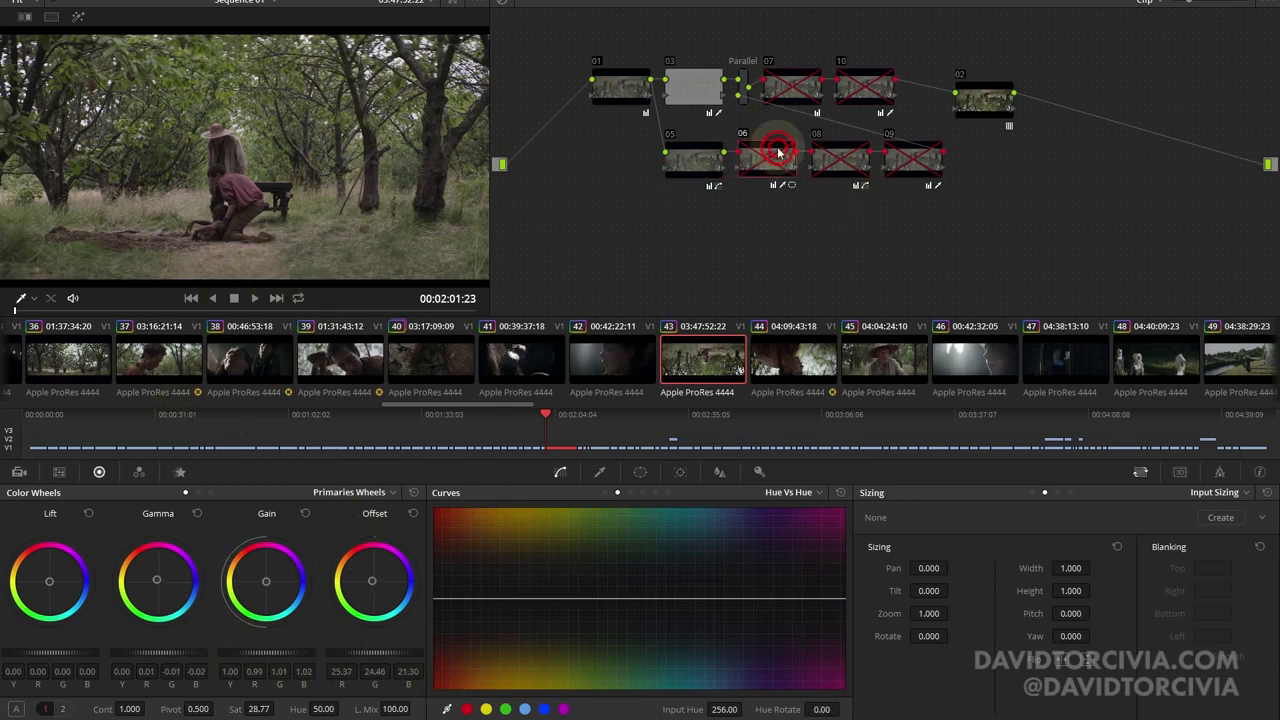
Step: Compare node 06 off and on, briefly viewing it in Highlight, and leave the node enabled
key("ctrl+d")
key("ctrl+d")
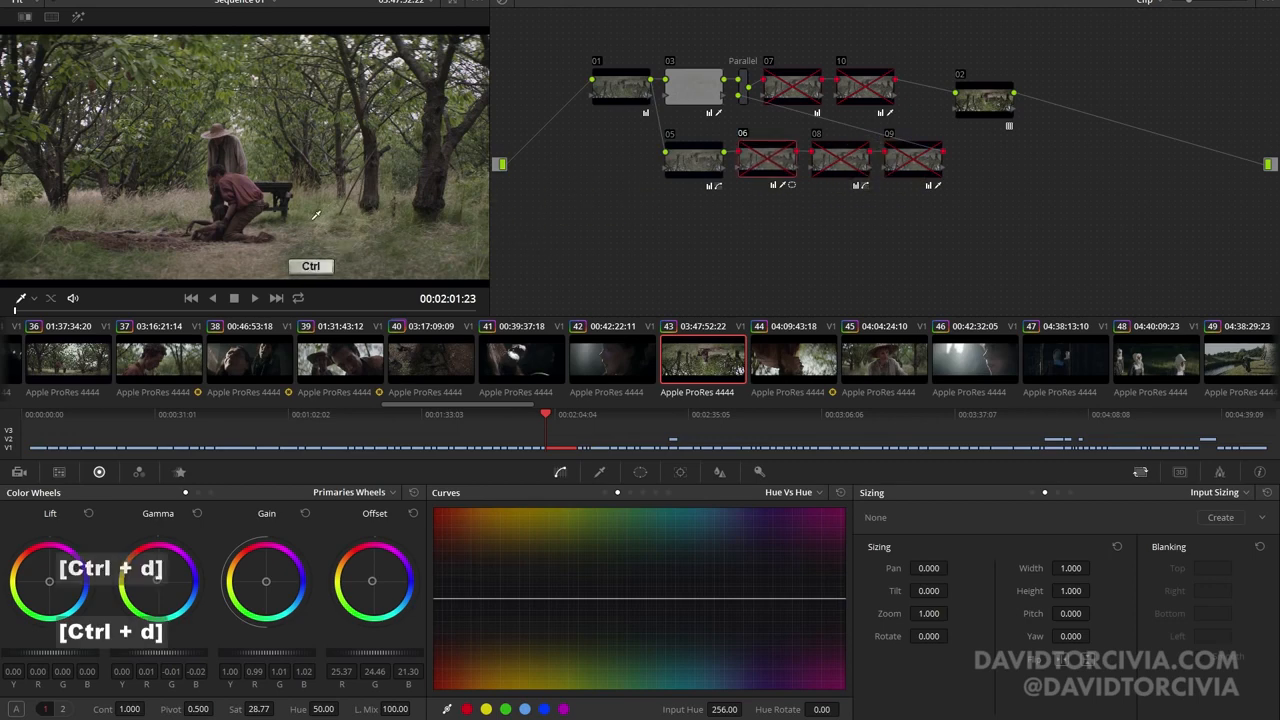
key("ctrl+d")
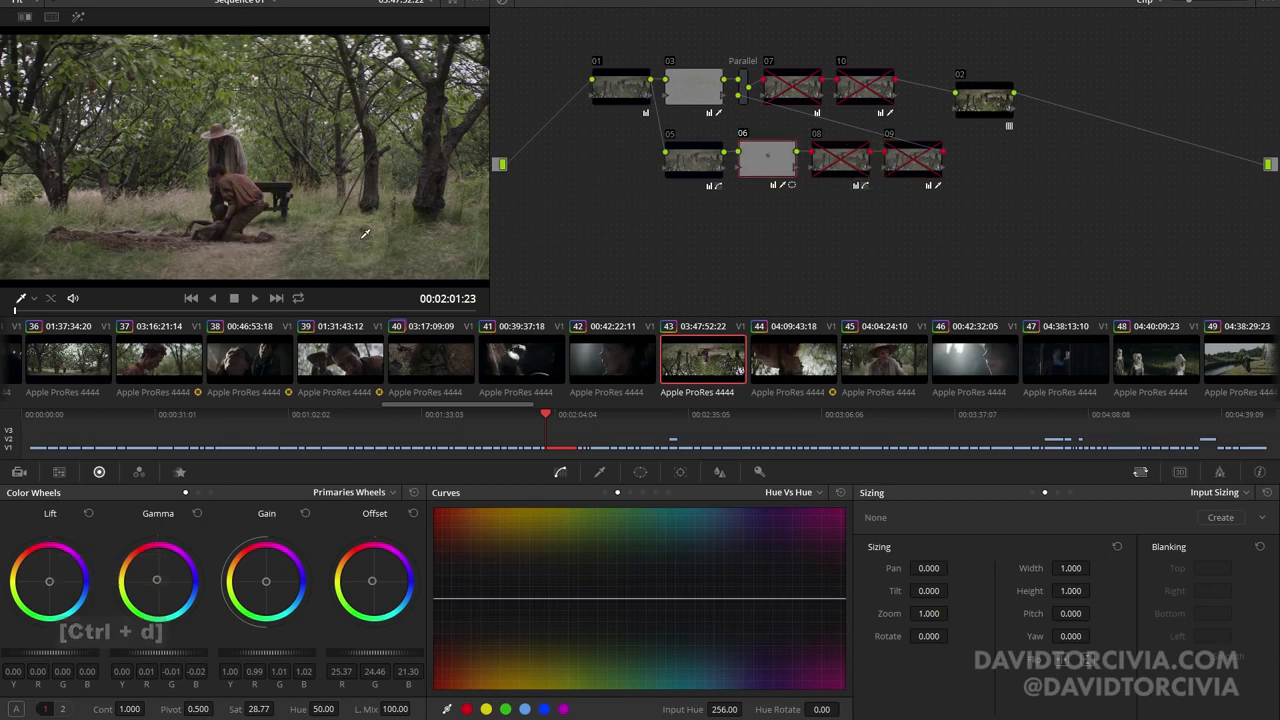
key("ctrl+d")
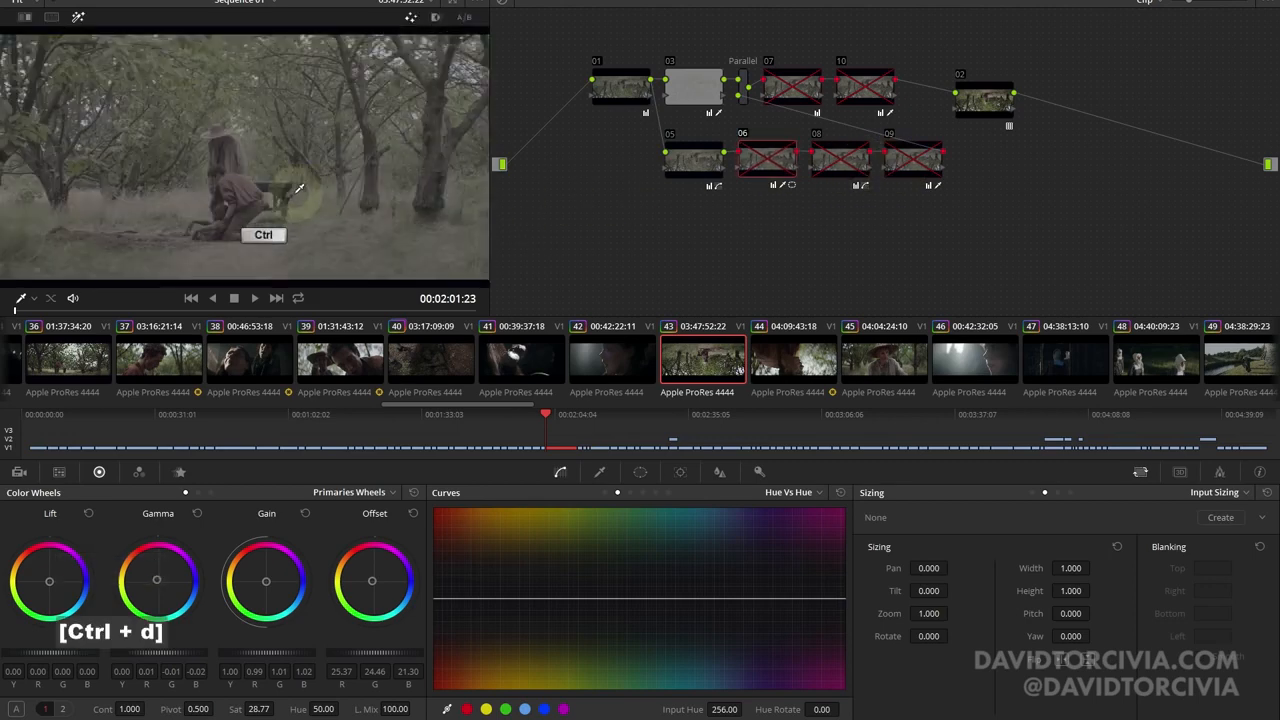
key("ctrl+d")
key("ctrl+d")
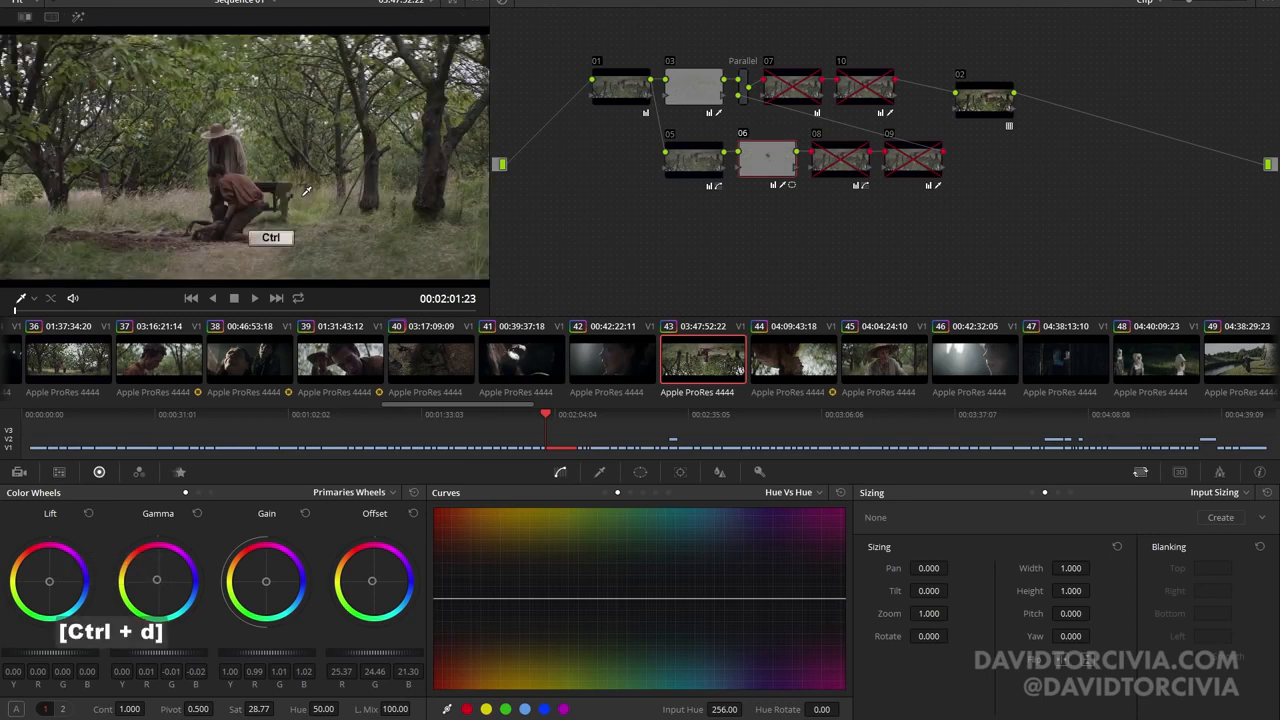
Step: Enable node 08 and compare it off and on repeatedly to judge its foliage hue shift, leaving it enabled
key("ctrl+d")
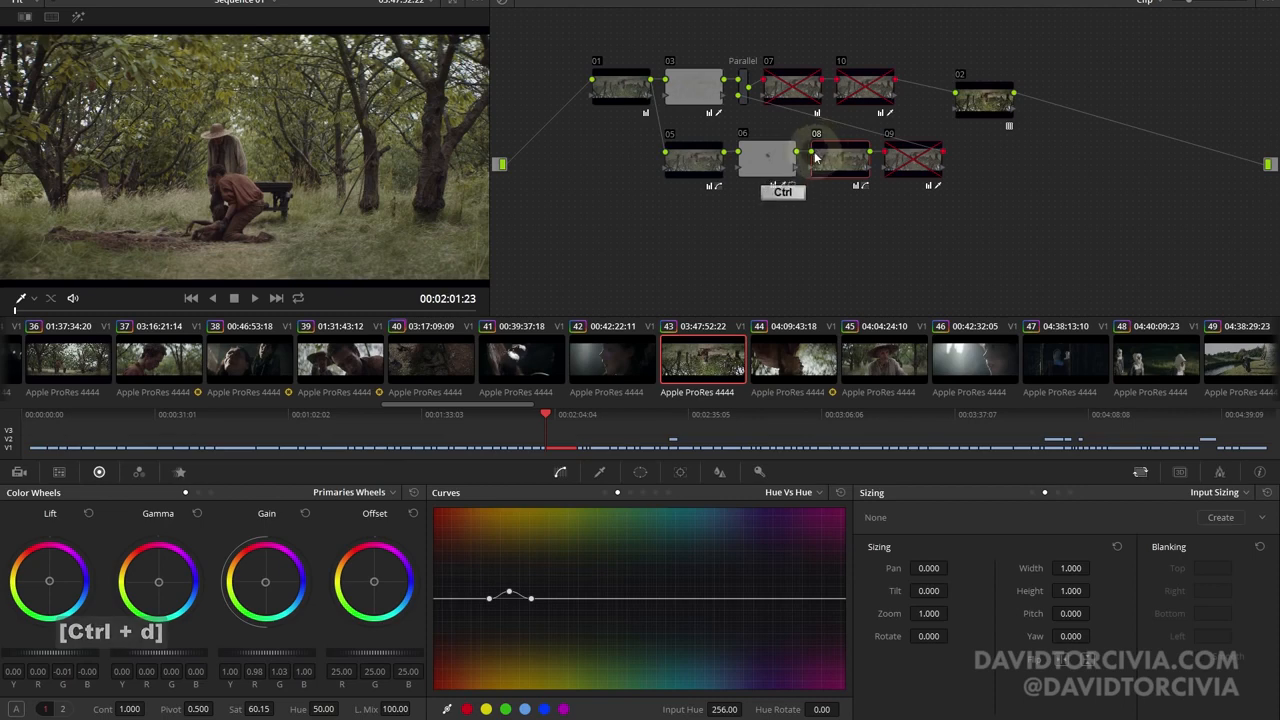
key("ctrl+d")
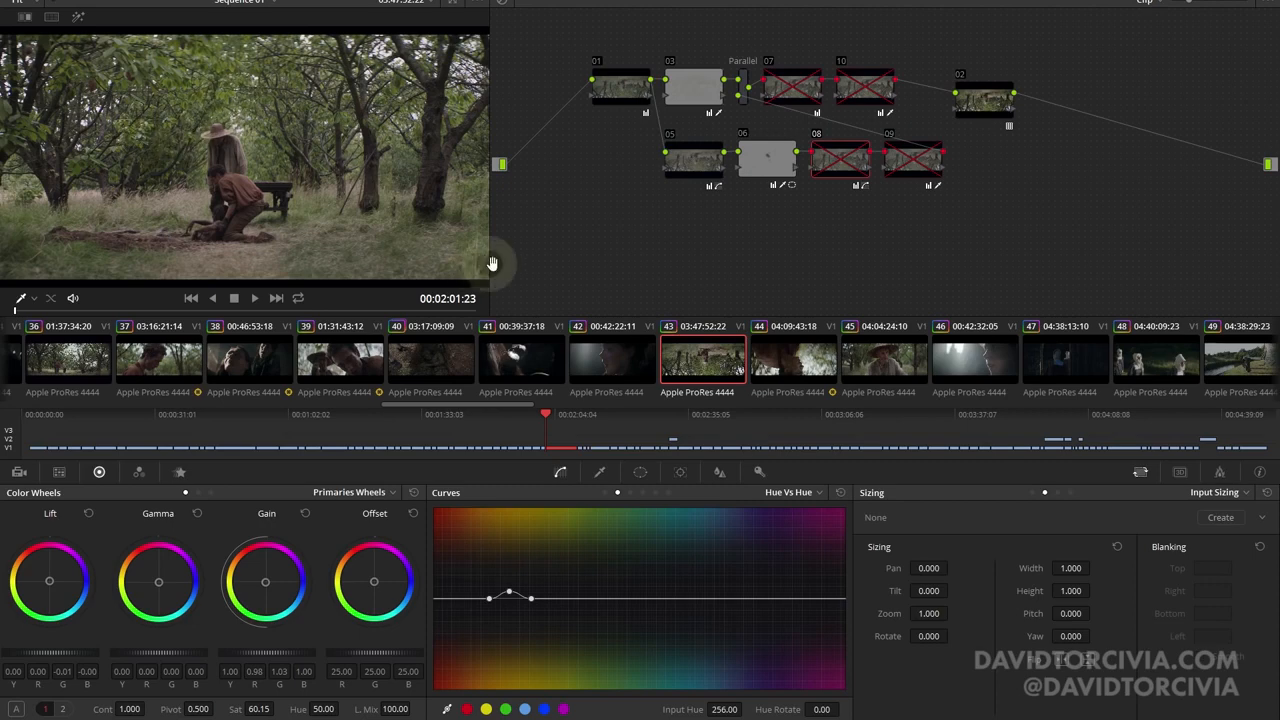
key("ctrl+d")
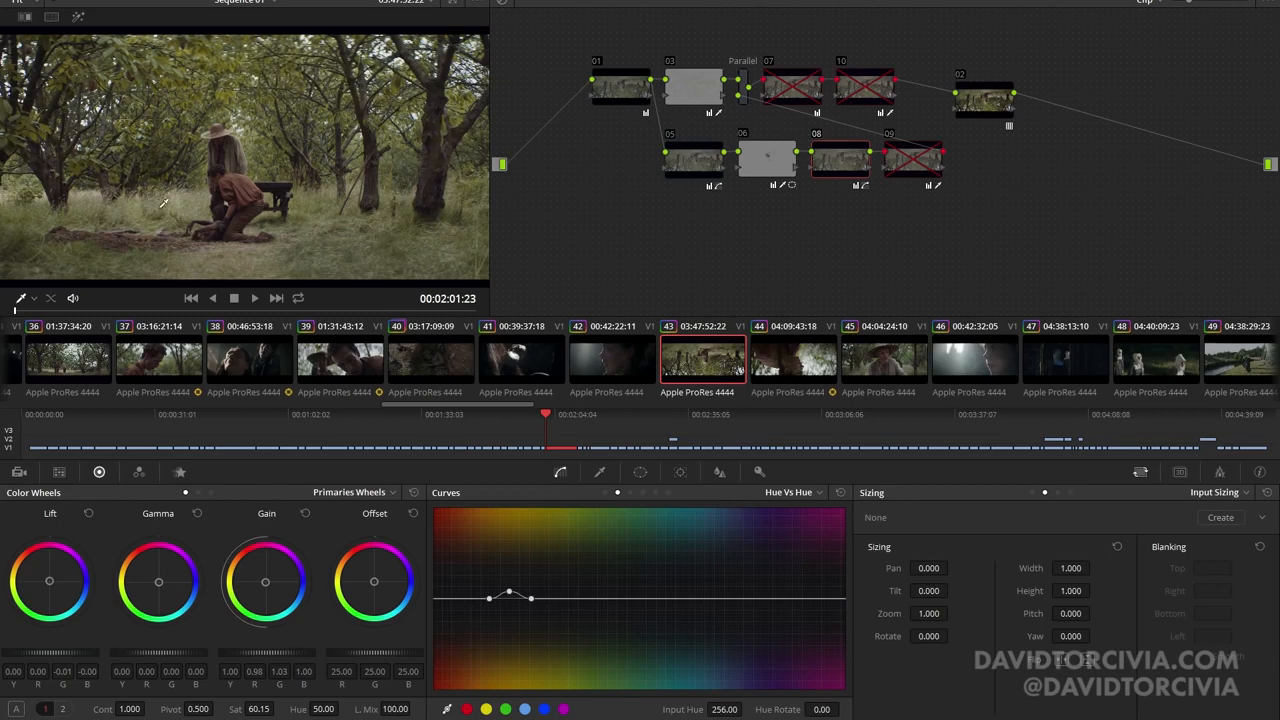
key("ctrl+d")
key("ctrl+d")
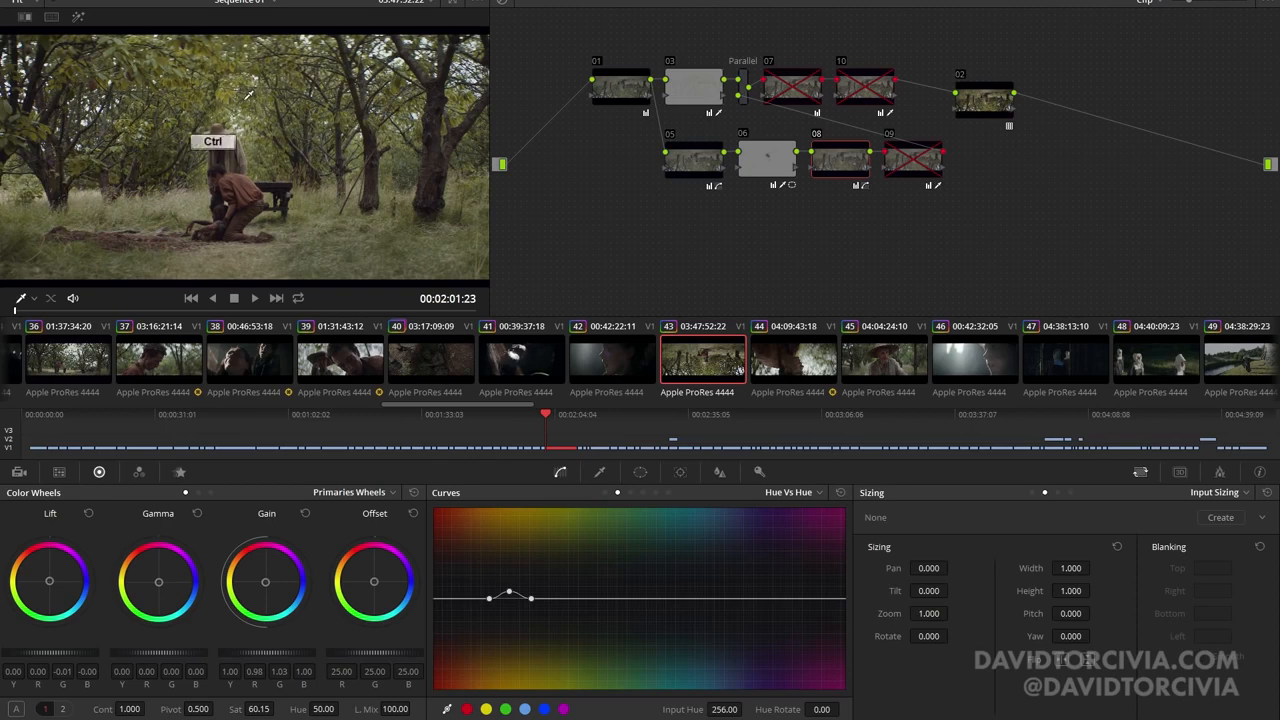
key("ctrl+d")
key("ctrl+d")
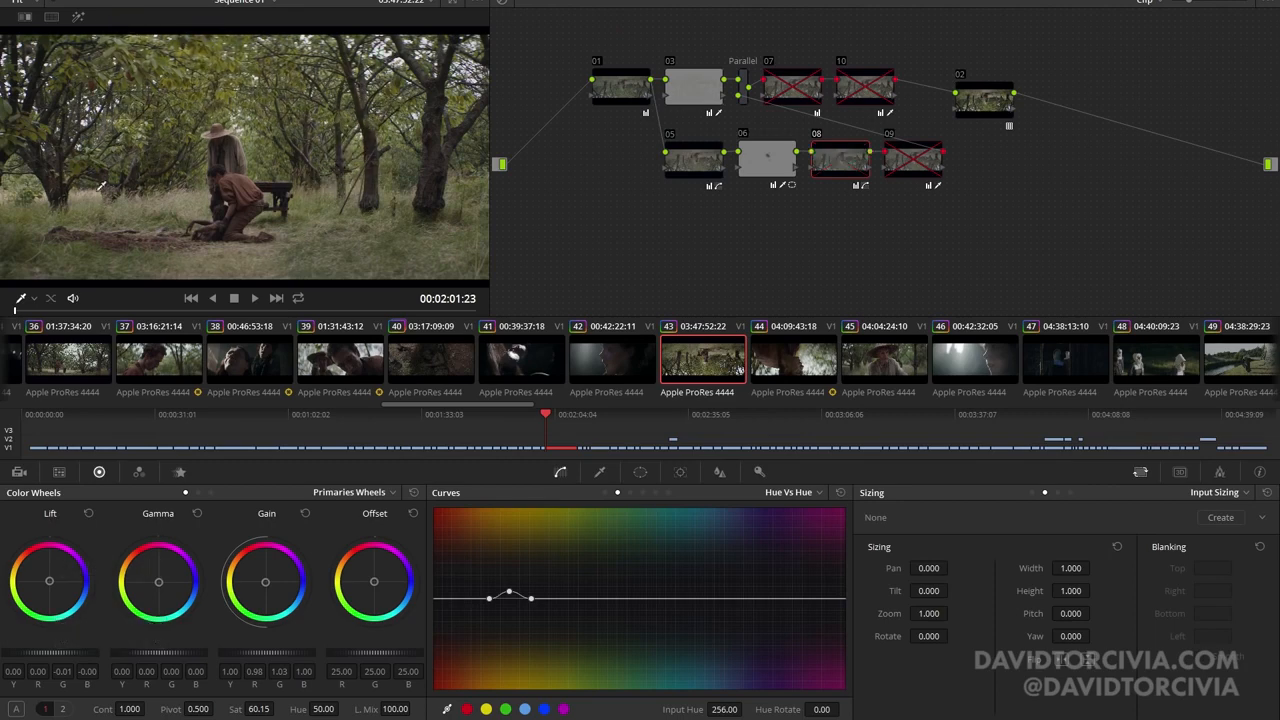
Step: Compare node 09 off and on, leaving it enabled
left_click(906, 176)
key("ctrl+d")
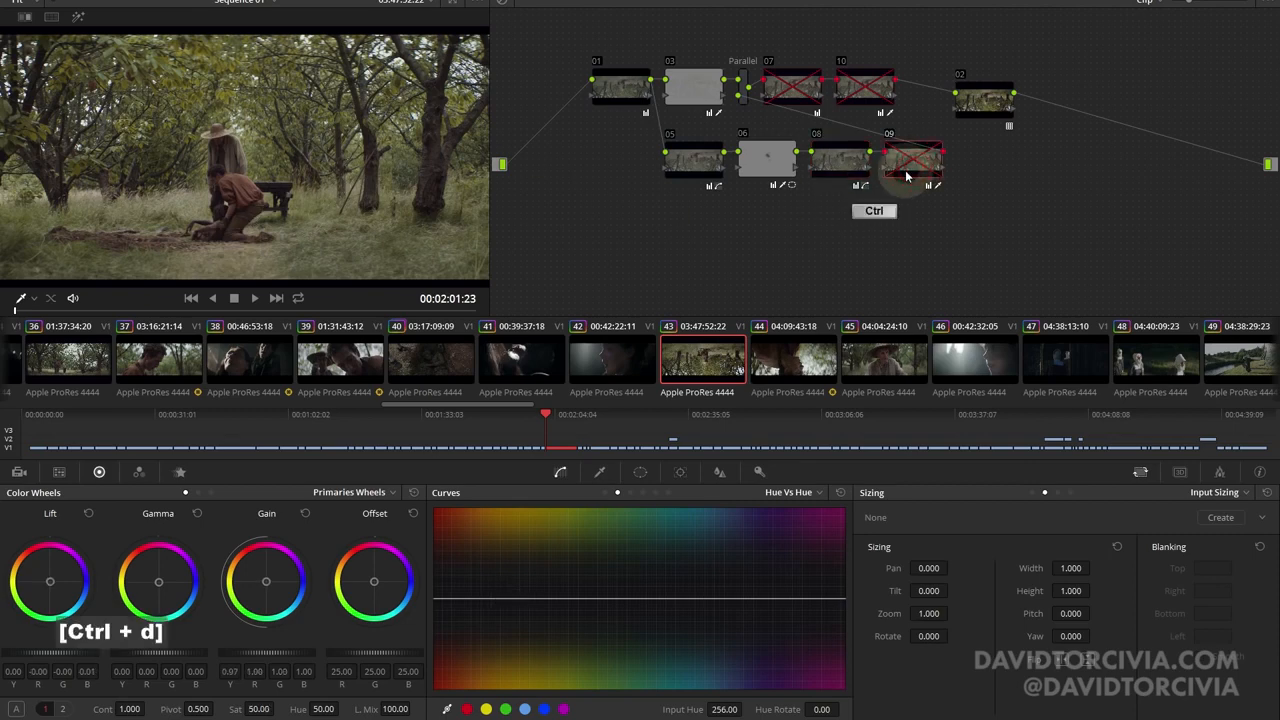
key("ctrl+d")
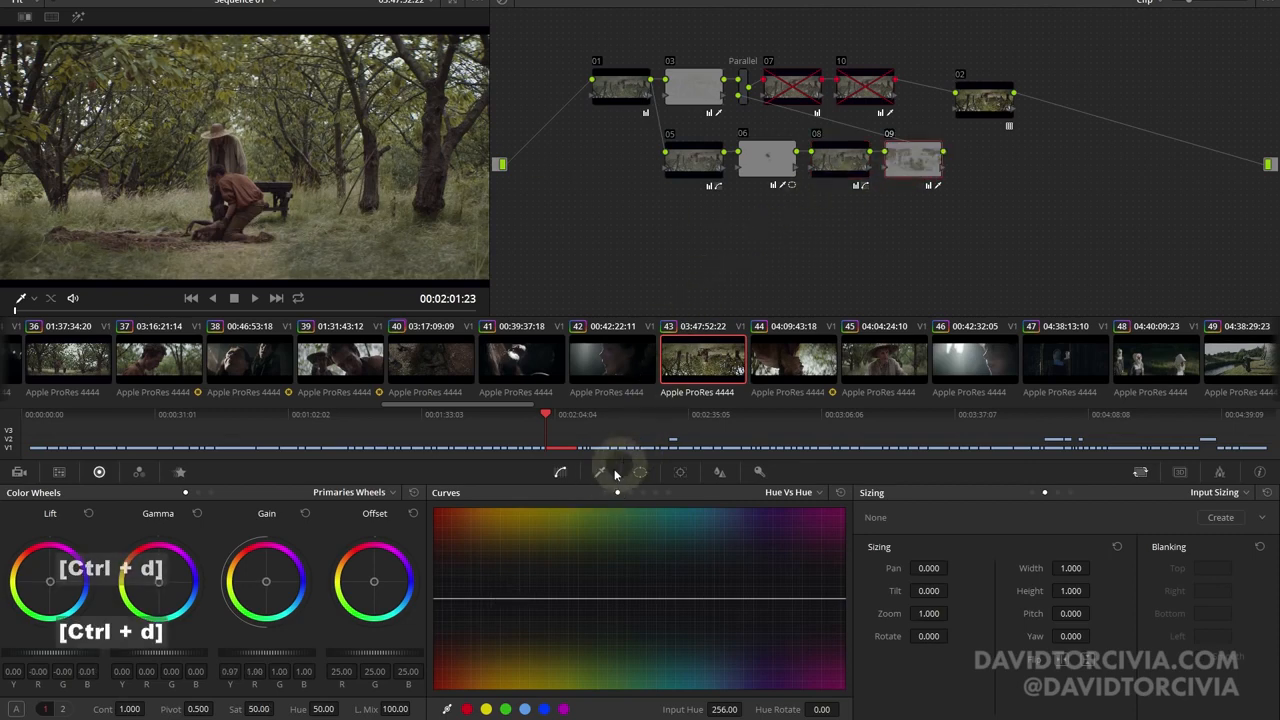
Step: Examine node 09's HSL qualifier and its selected foliage areas in Highlight, leaving Highlight off
left_click(600, 471)
key("shift+h")
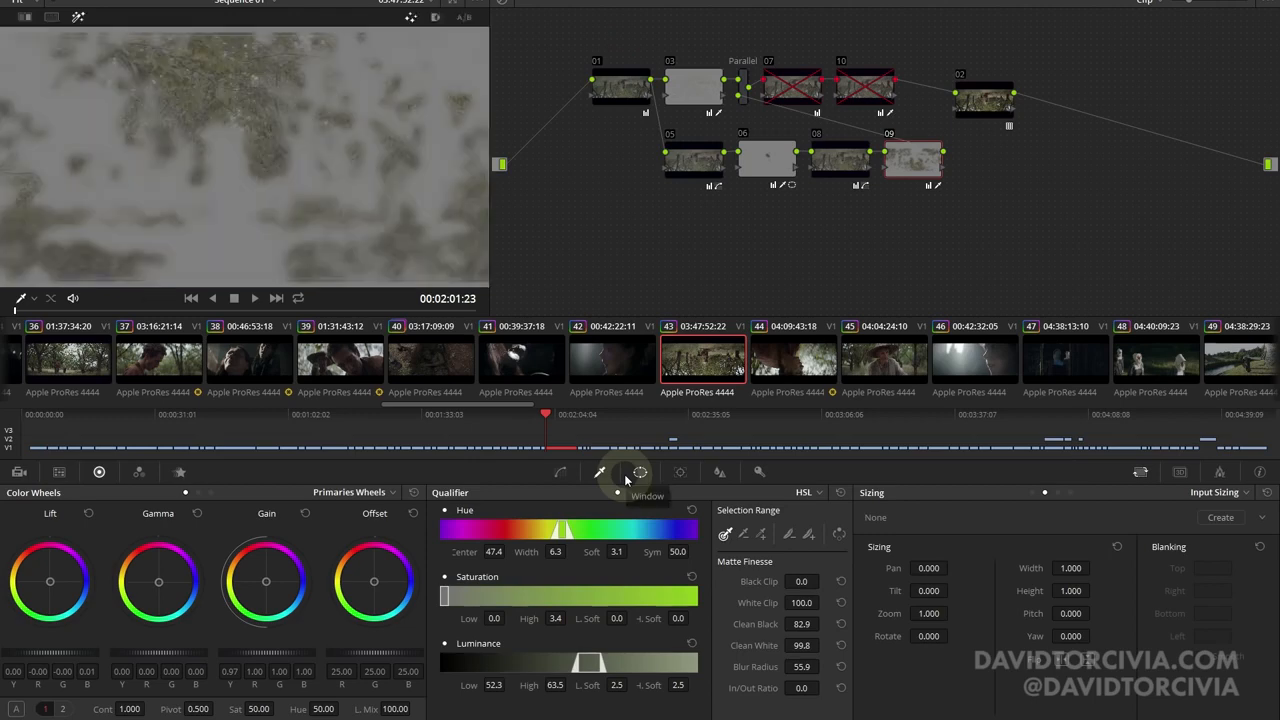
left_click_drag(319, 145, 425, 214)
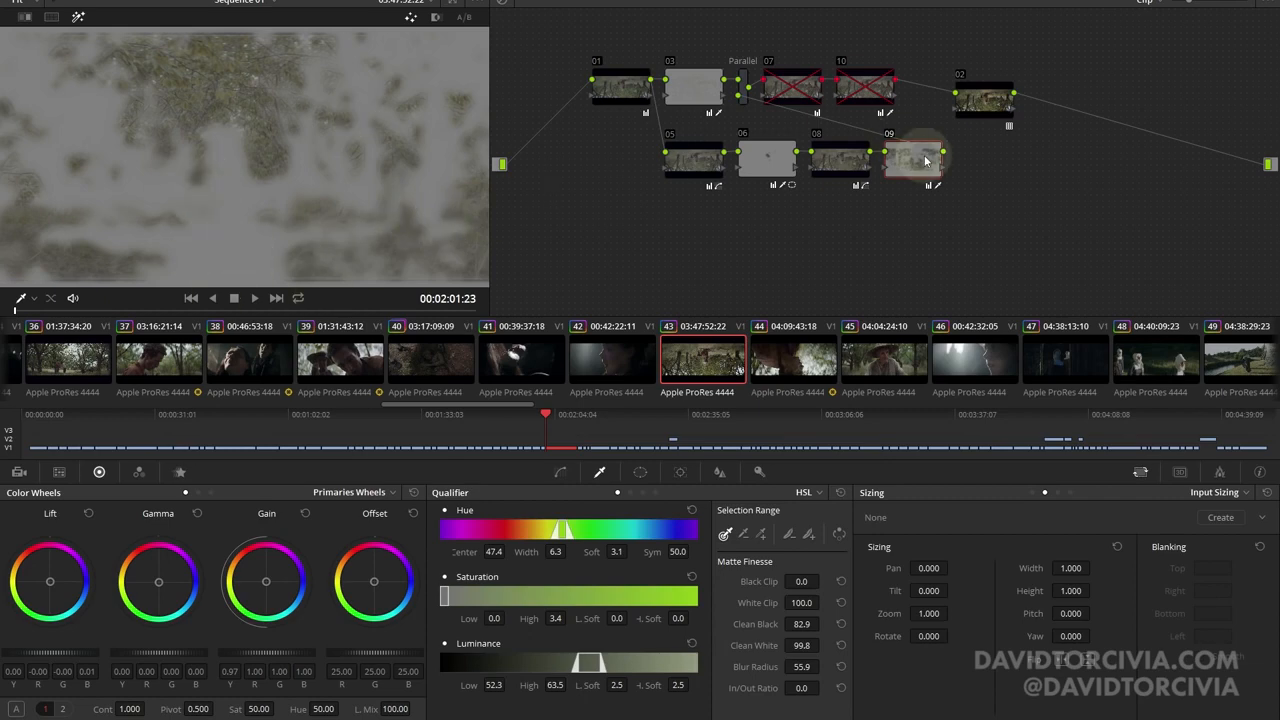
key("shift+h")
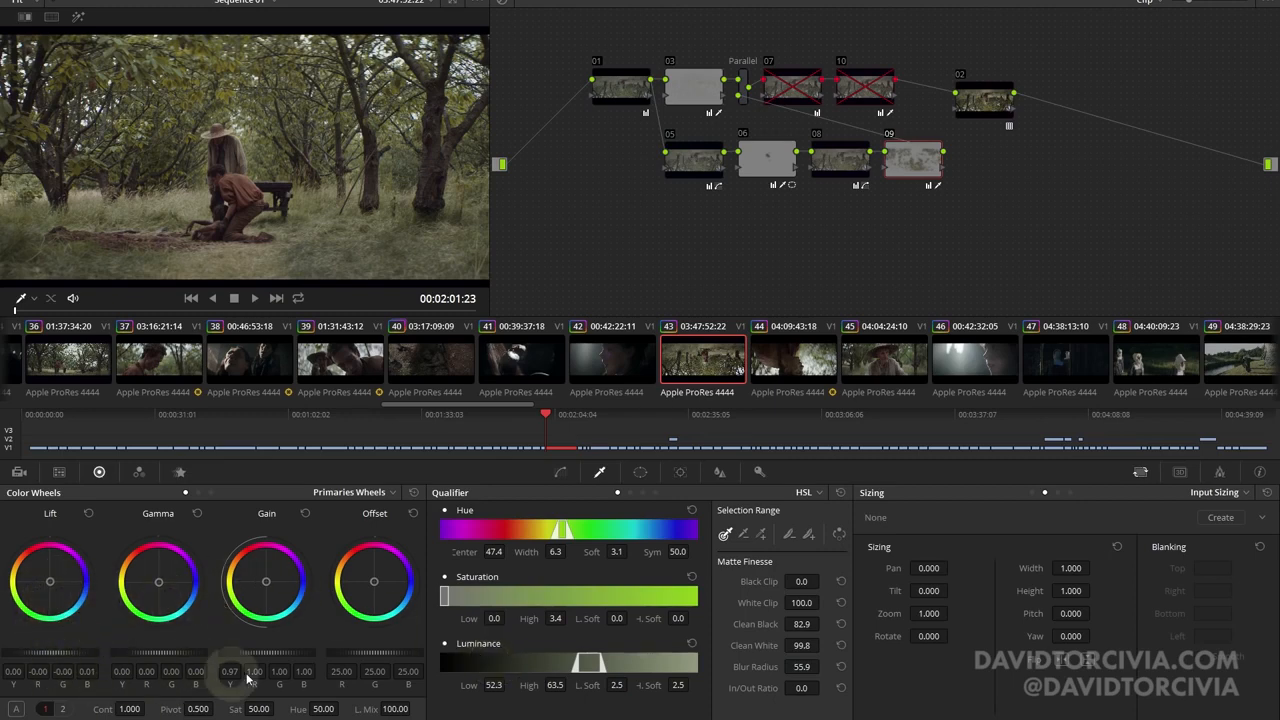
Step: Compare node 09 off and on again to judge its effect on the foliage, leaving it enabled
key("ctrl+d")
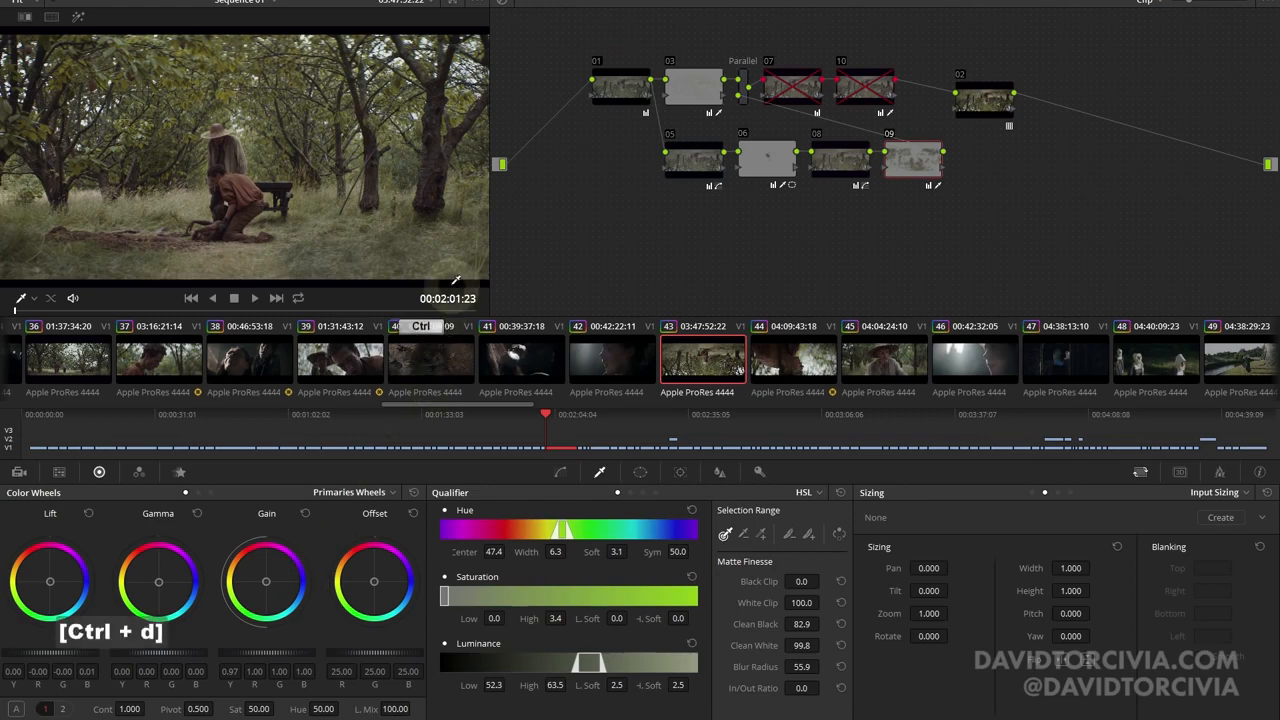
key("ctrl+d")
key("ctrl+d")
key("ctrl+d")
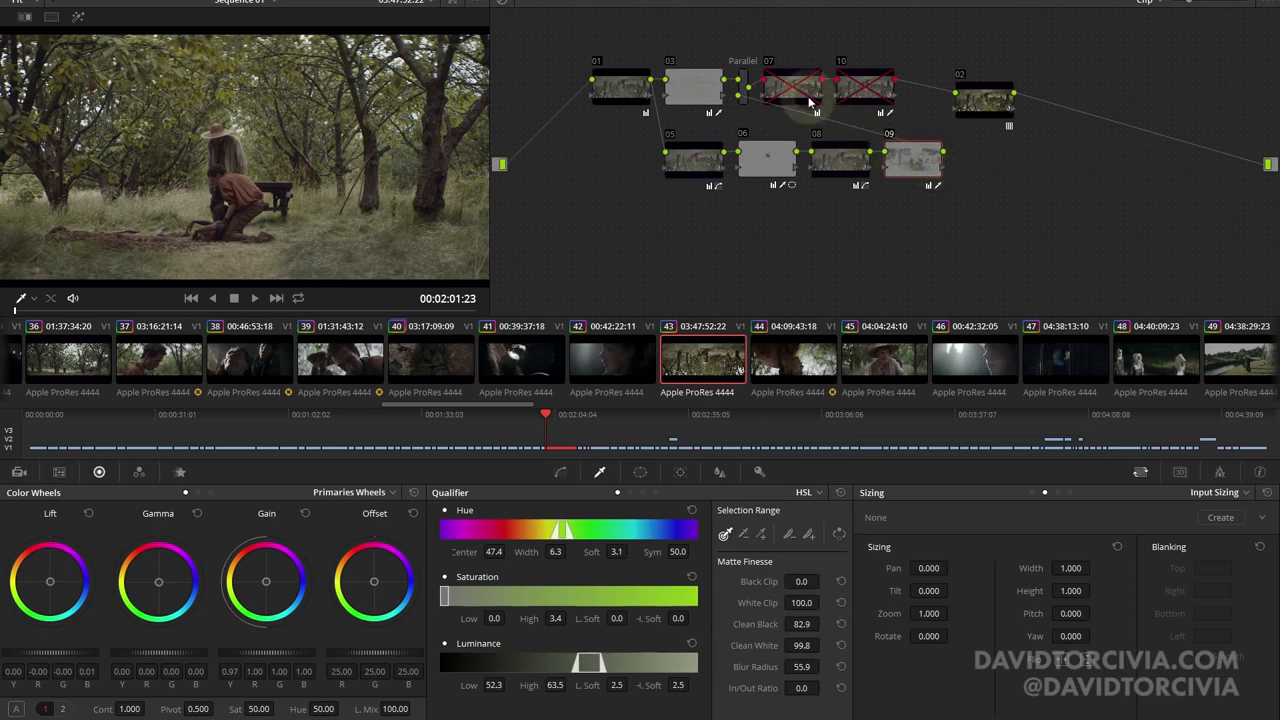
Step: Enable node 07 and compare the shot with it off and on, leaving it enabled
key("ctrl+d")
key("ctrl+d")
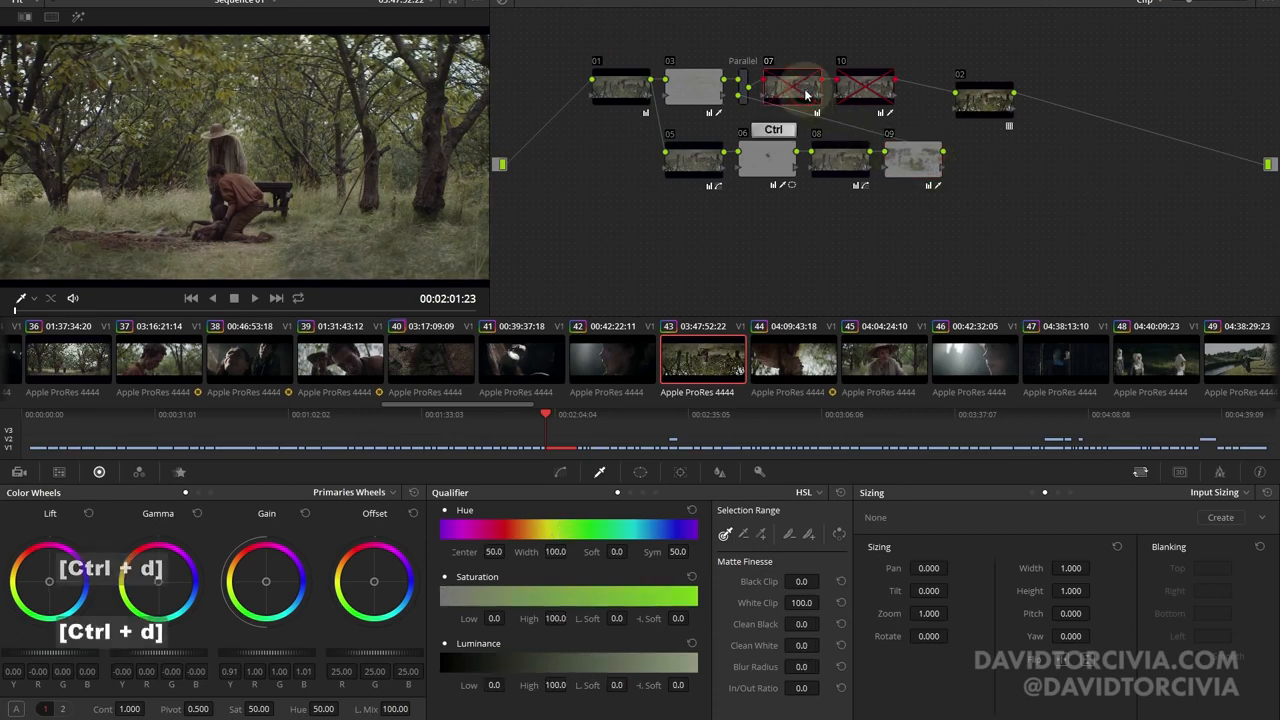
key("ctrl+d")
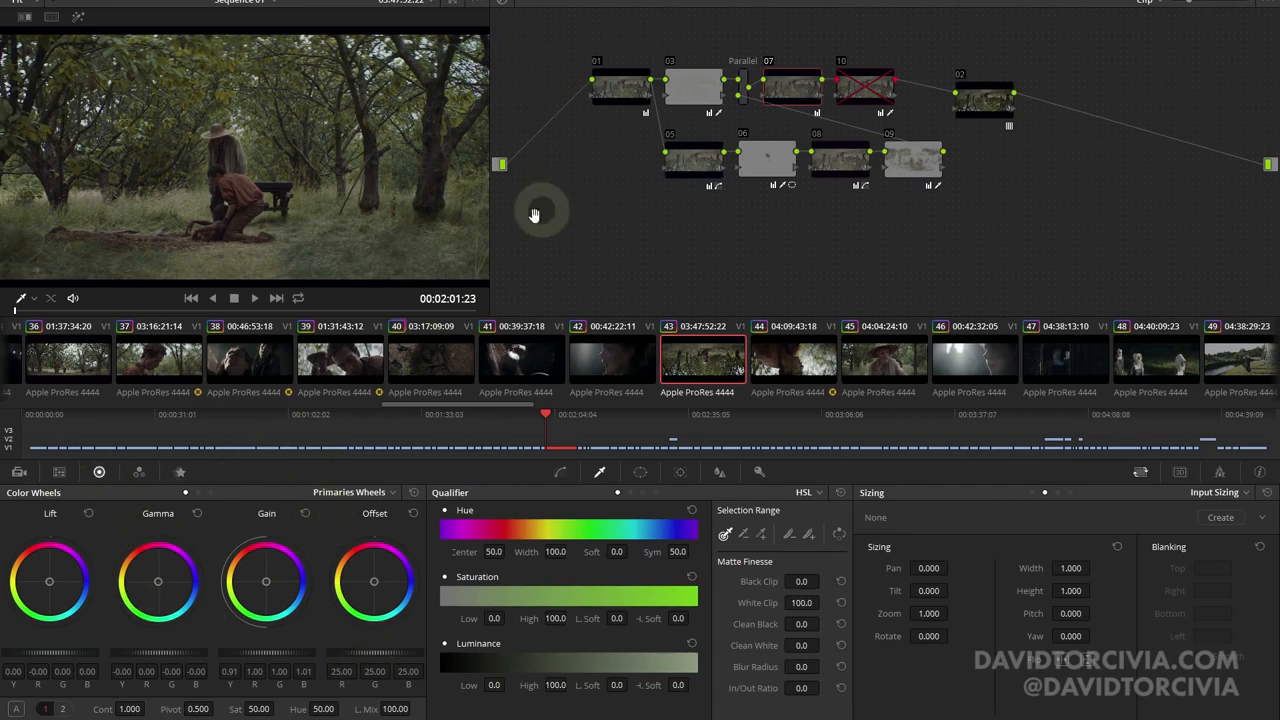
key("ctrl+d")
key("ctrl+d")
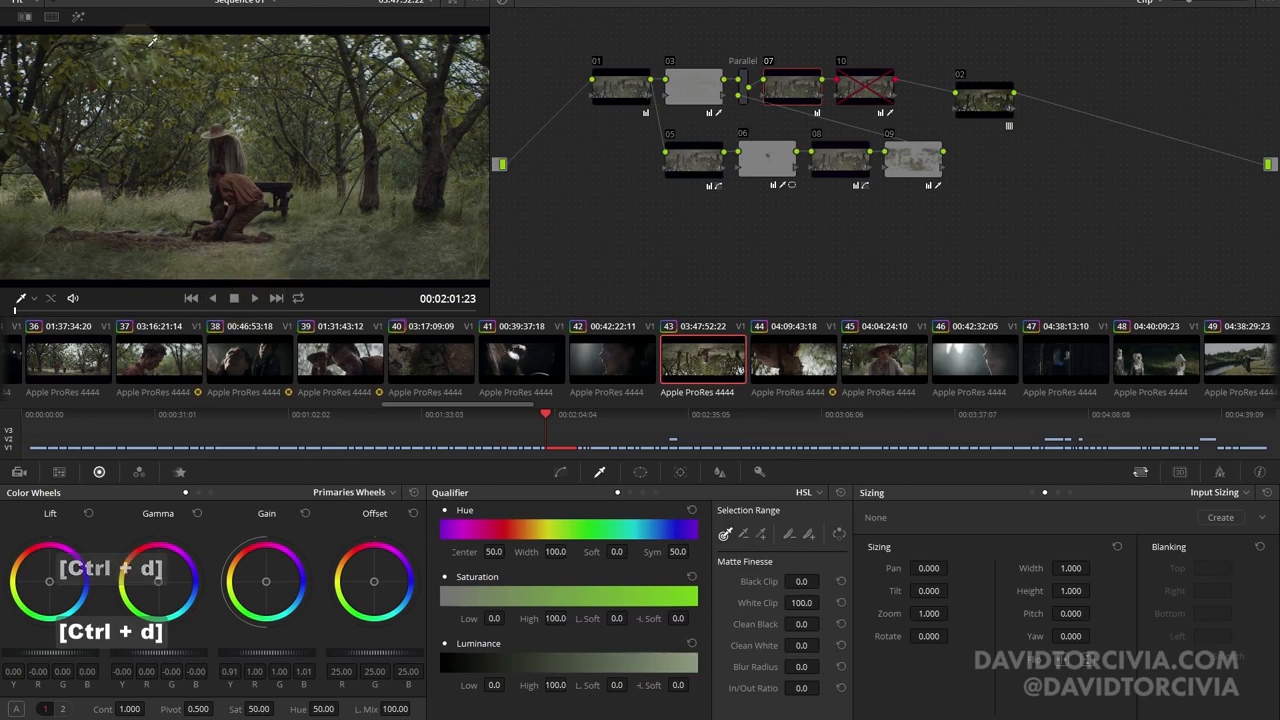
Step: Enable node 10, compare it off and on at another point in the shot, and return to the shot's first frame
left_click(865, 93)
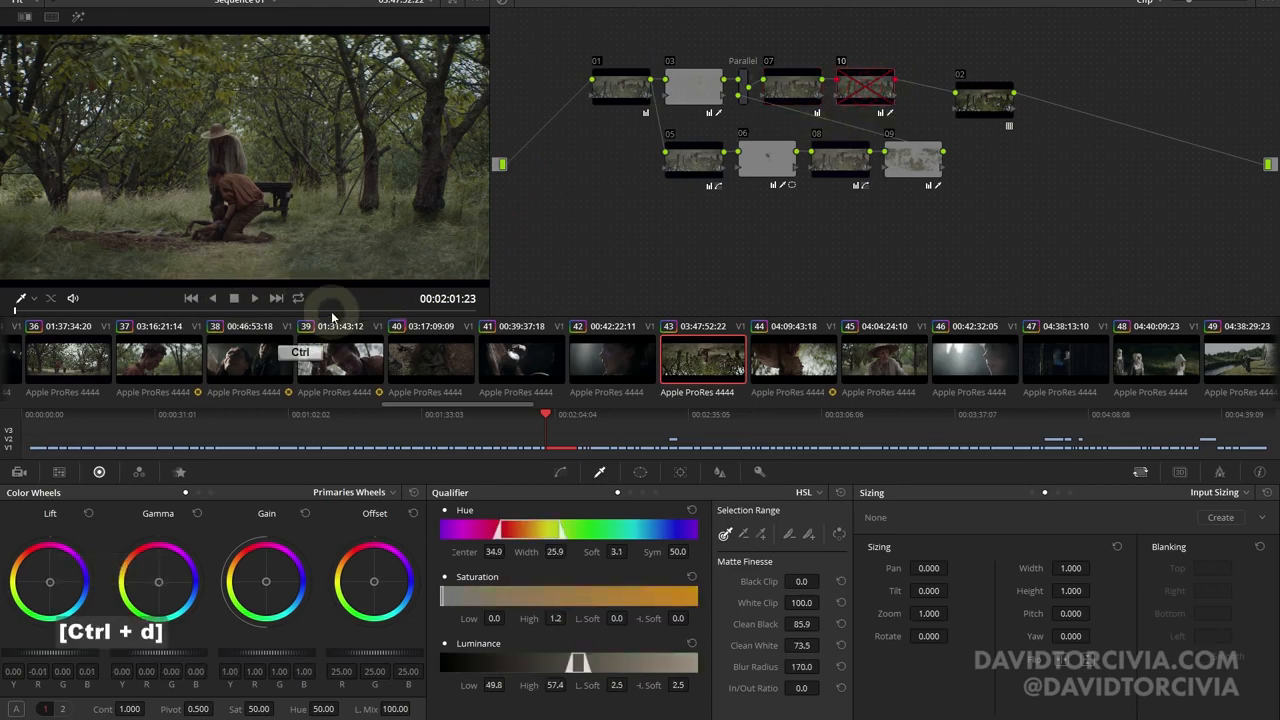
key("ctrl+d")
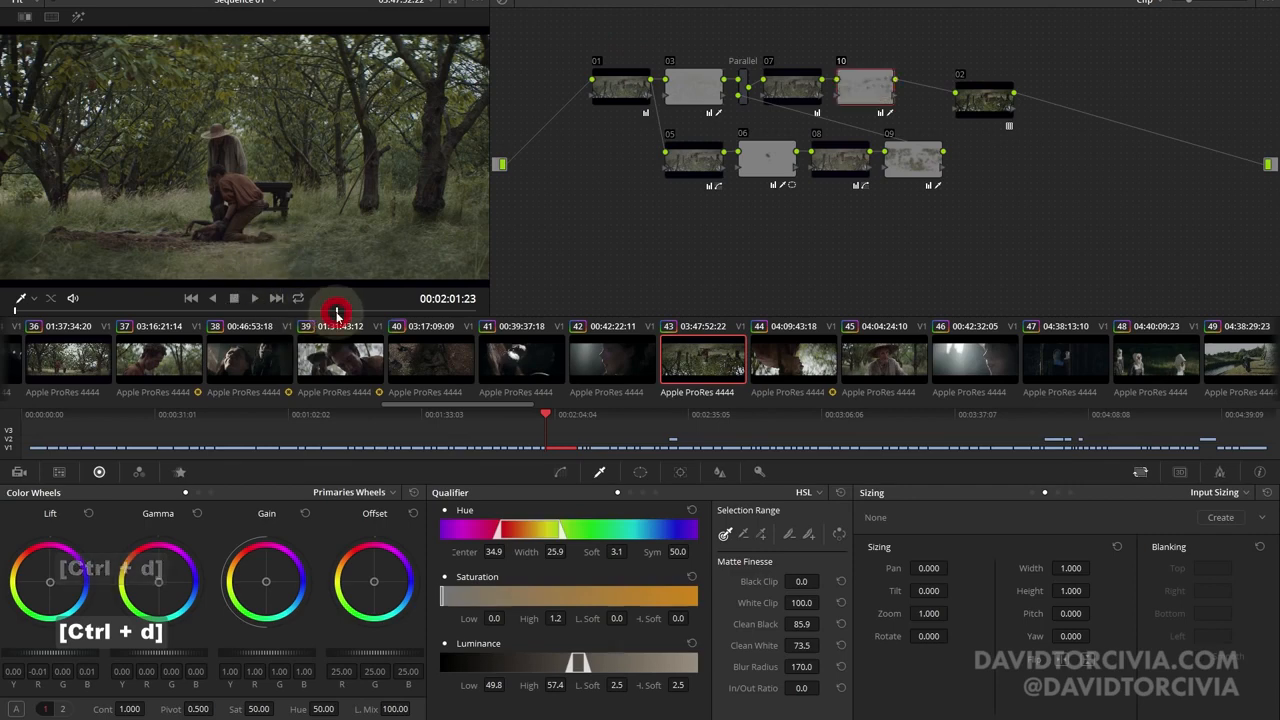
left_click_drag(337, 314, 350, 310)
key("ctrl+d")
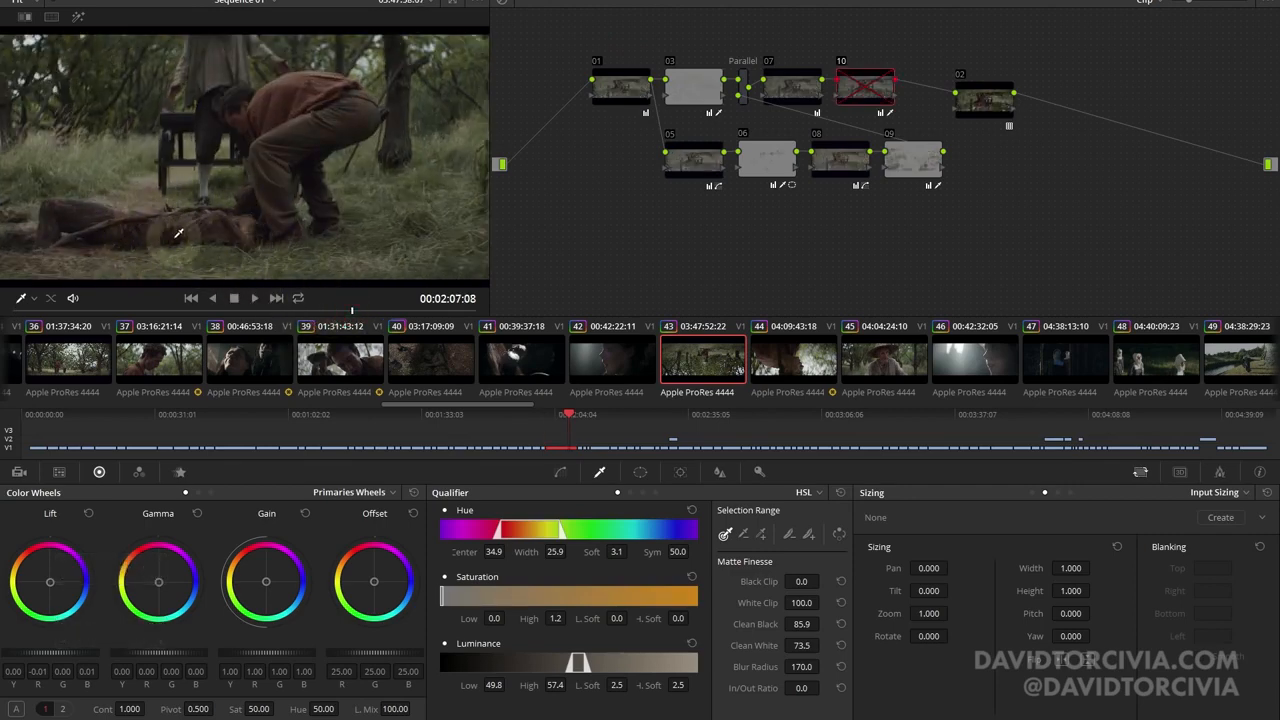
key("ctrl+d")
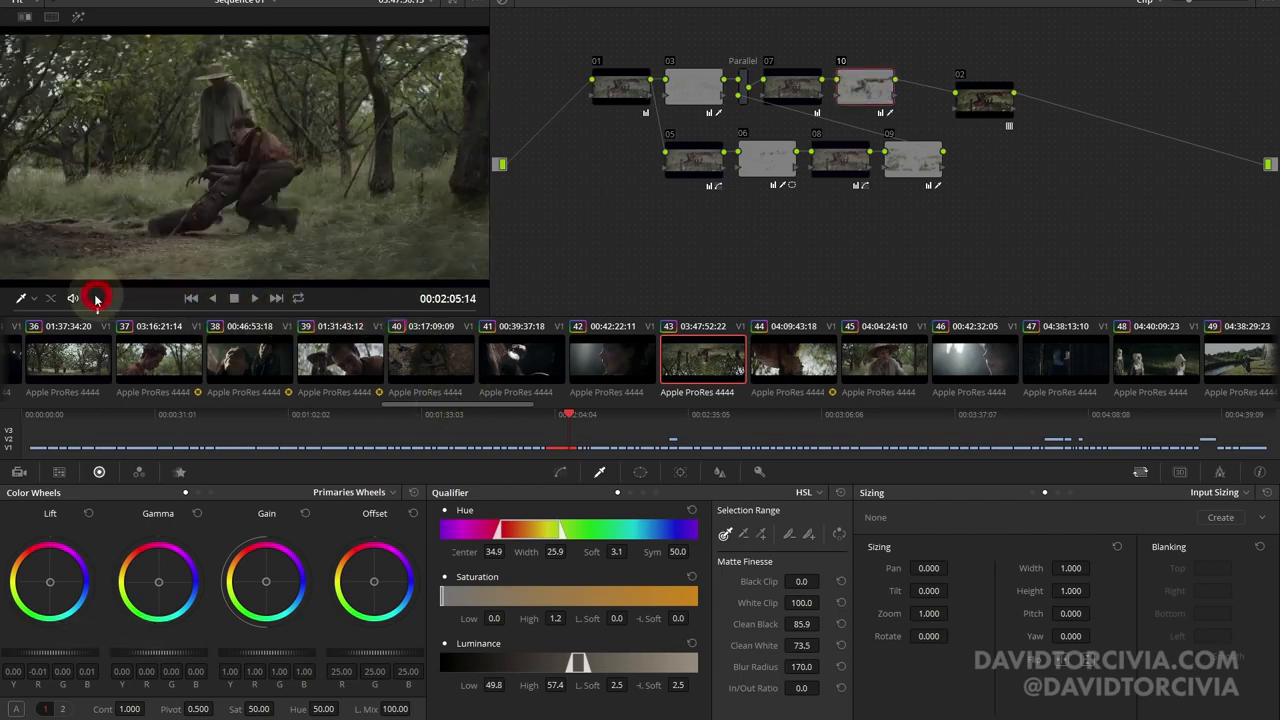
left_click_drag(50, 287, 2, 290)
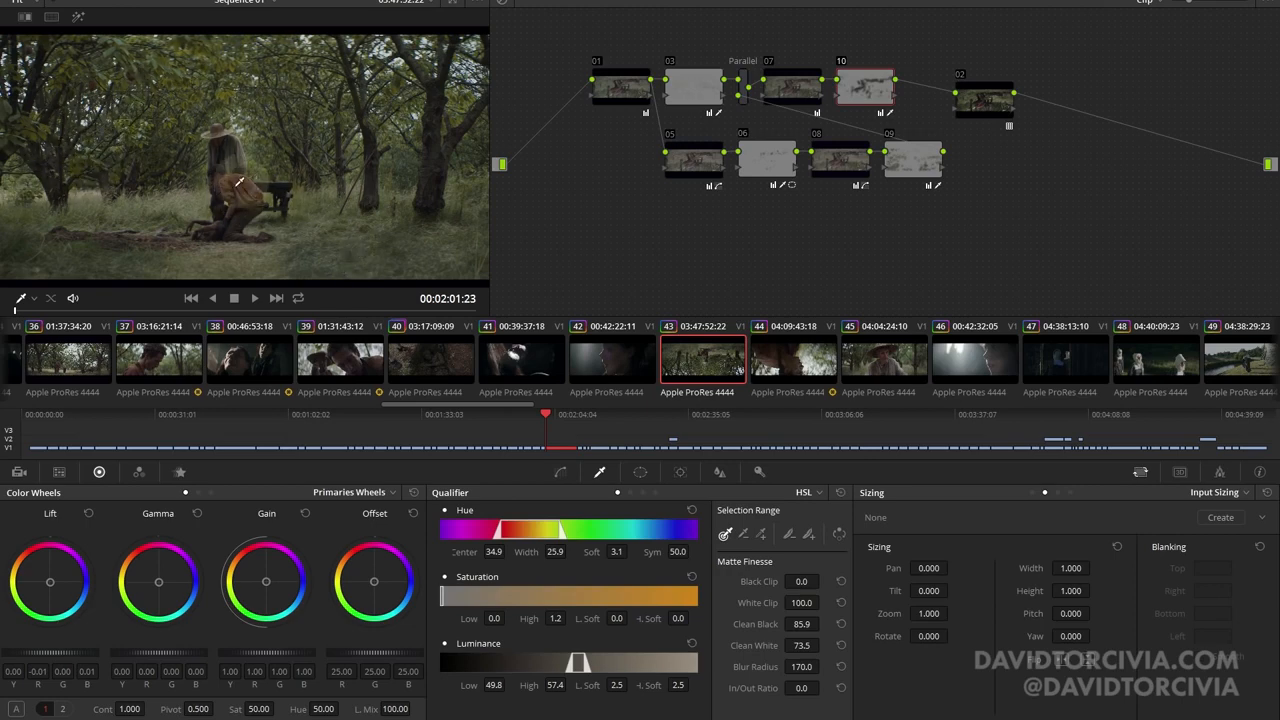
left_click(131, 311)
left_click(14, 309)
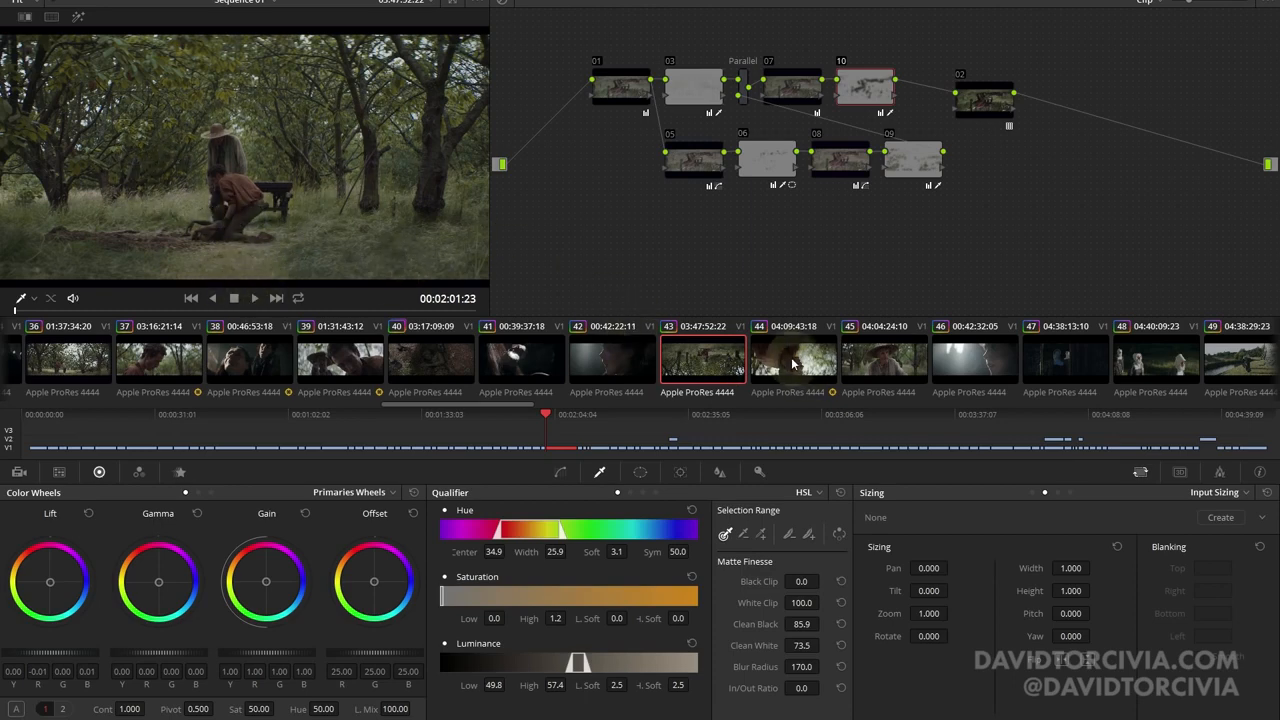
Step: Open clip 53 and compare node 09 off and on to judge its effect on the white headscarf, leaving it enabled
scroll(790, 360, "down", 3)
scroll(703, 375, "down", 2)
left_click(703, 370)
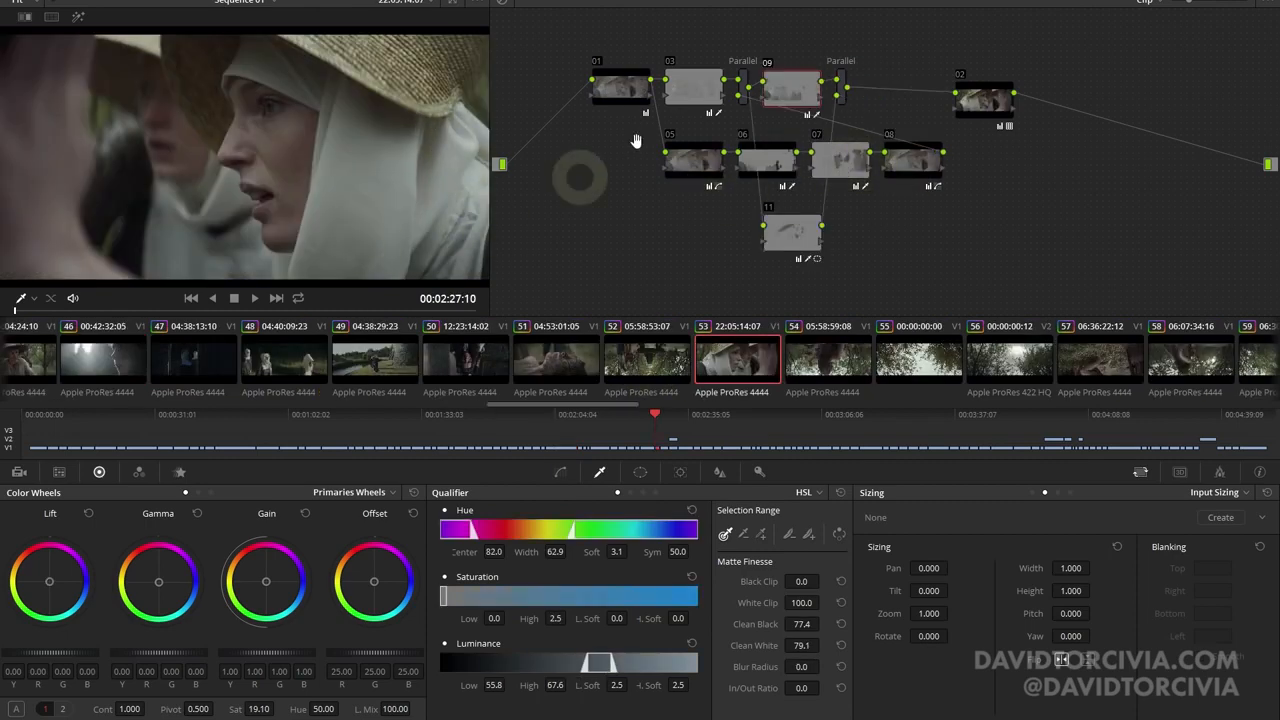
key("ctrl+d")
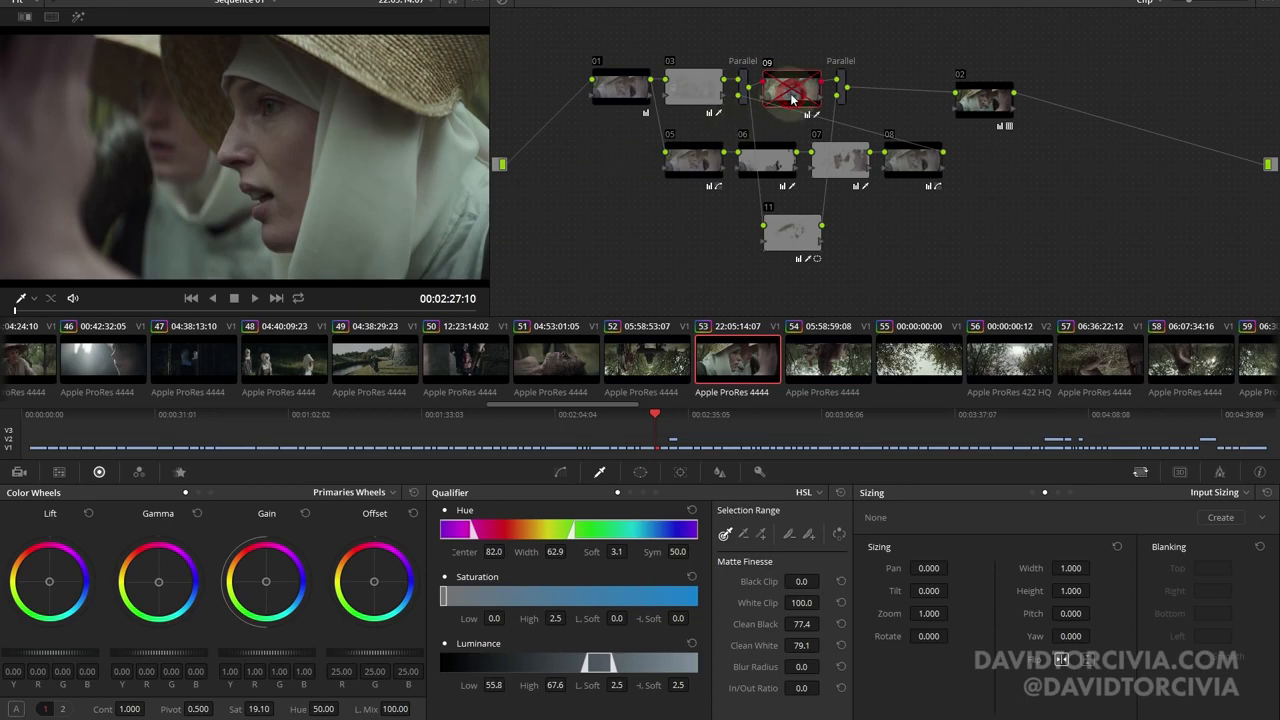
key("ctrl+d")
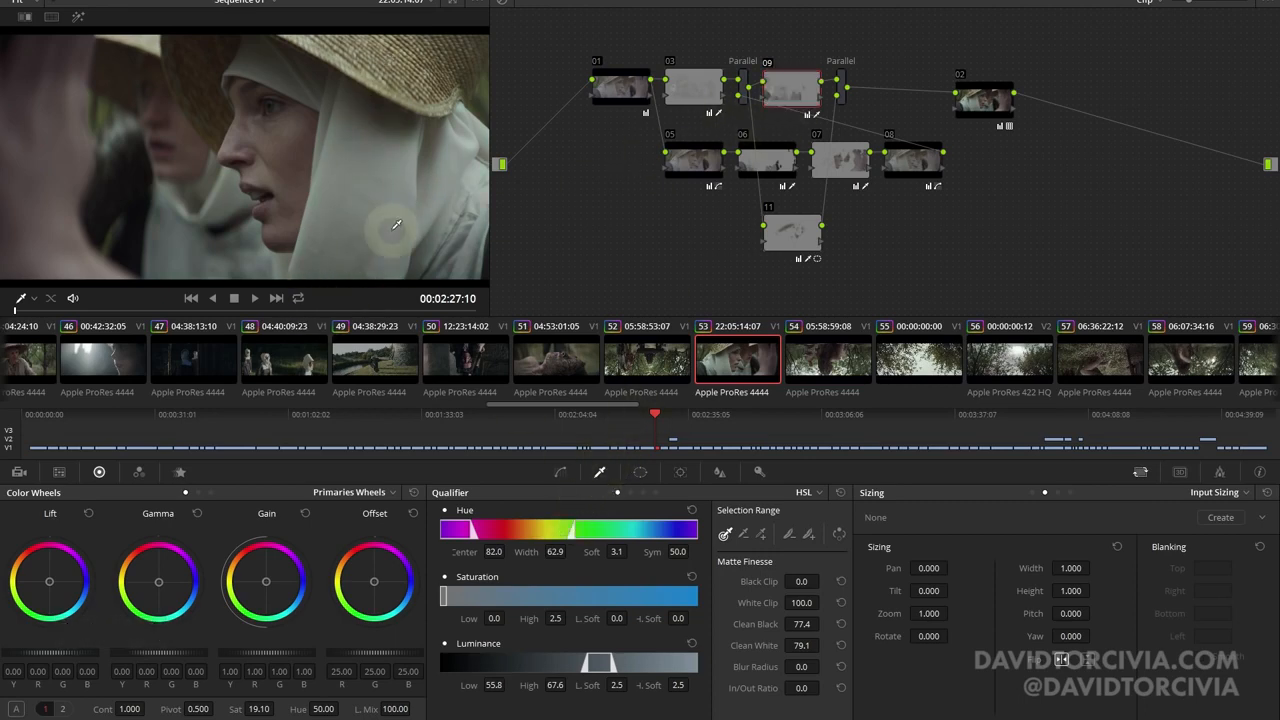
key("ctrl+d")
key("ctrl+d")
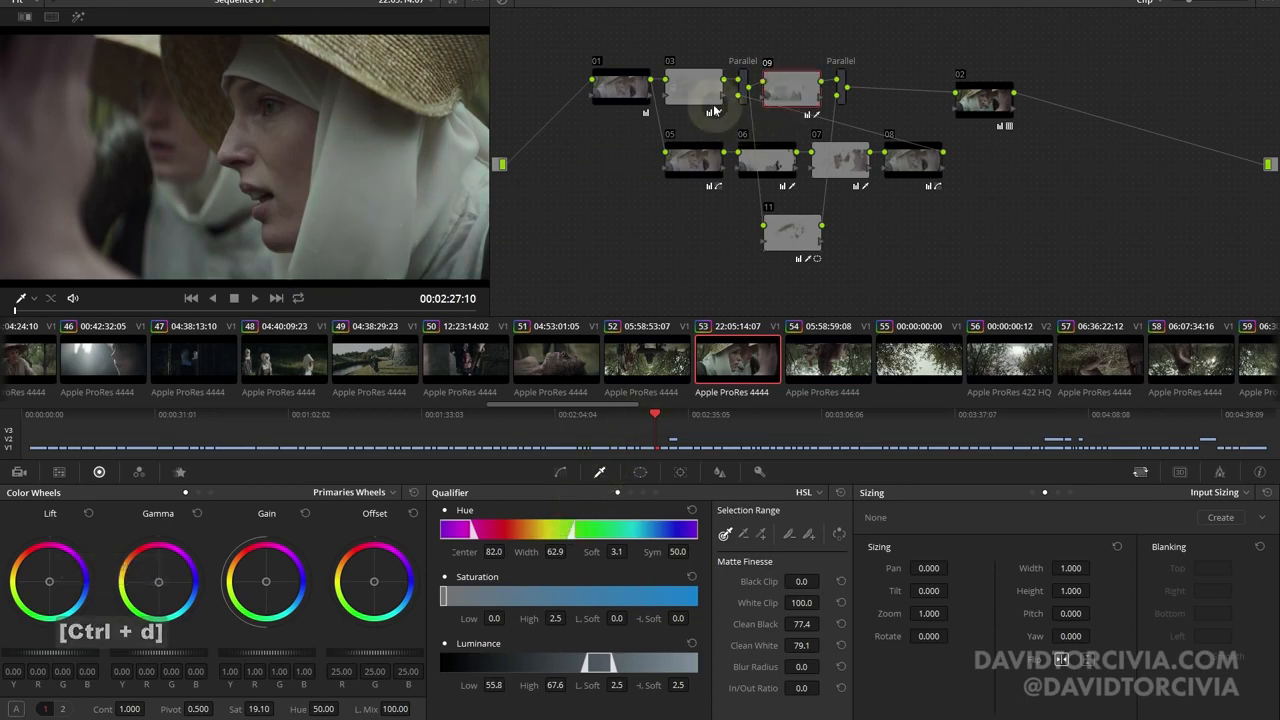
Step: Compare clip 53 with node 03 off and on, leaving the node enabled
left_click(703, 91)
key("ctrl+d")
key("ctrl+d")
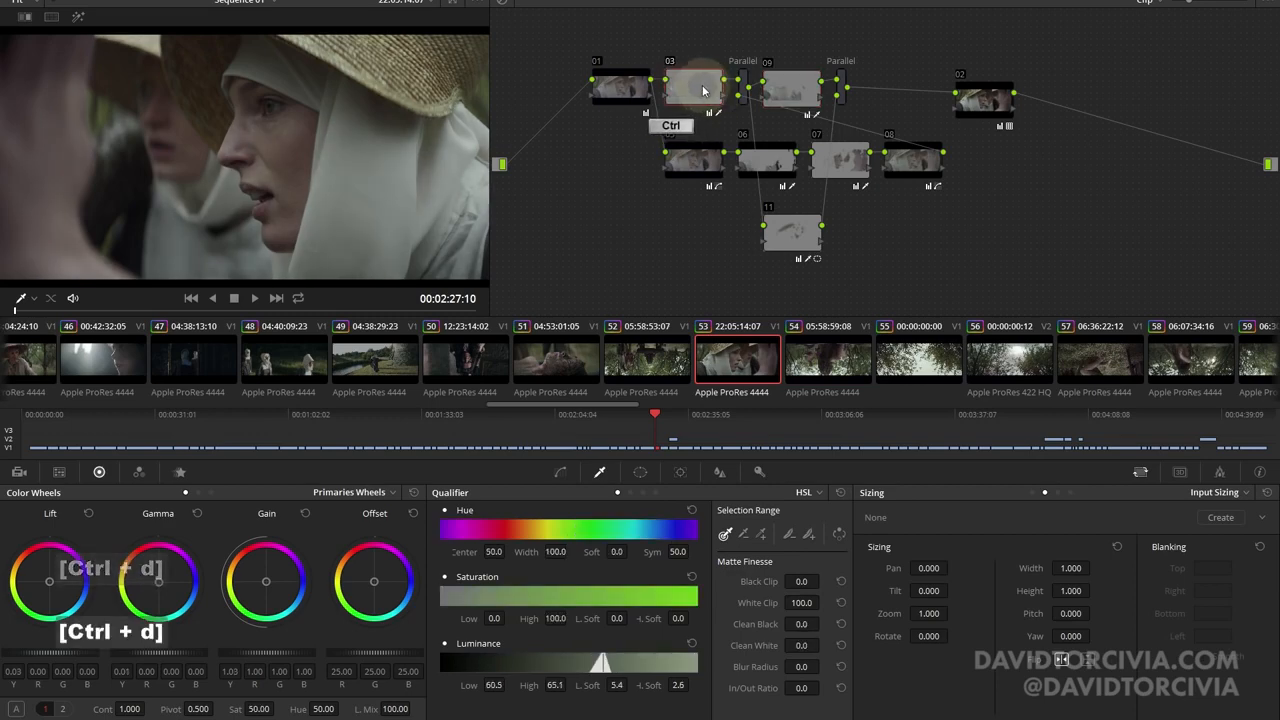
Step: Compare node 11 off and on repeatedly, checking the area around the woman's face, and leave it enabled
left_click(795, 232)
key("ctrl+d")
key("ctrl+d")
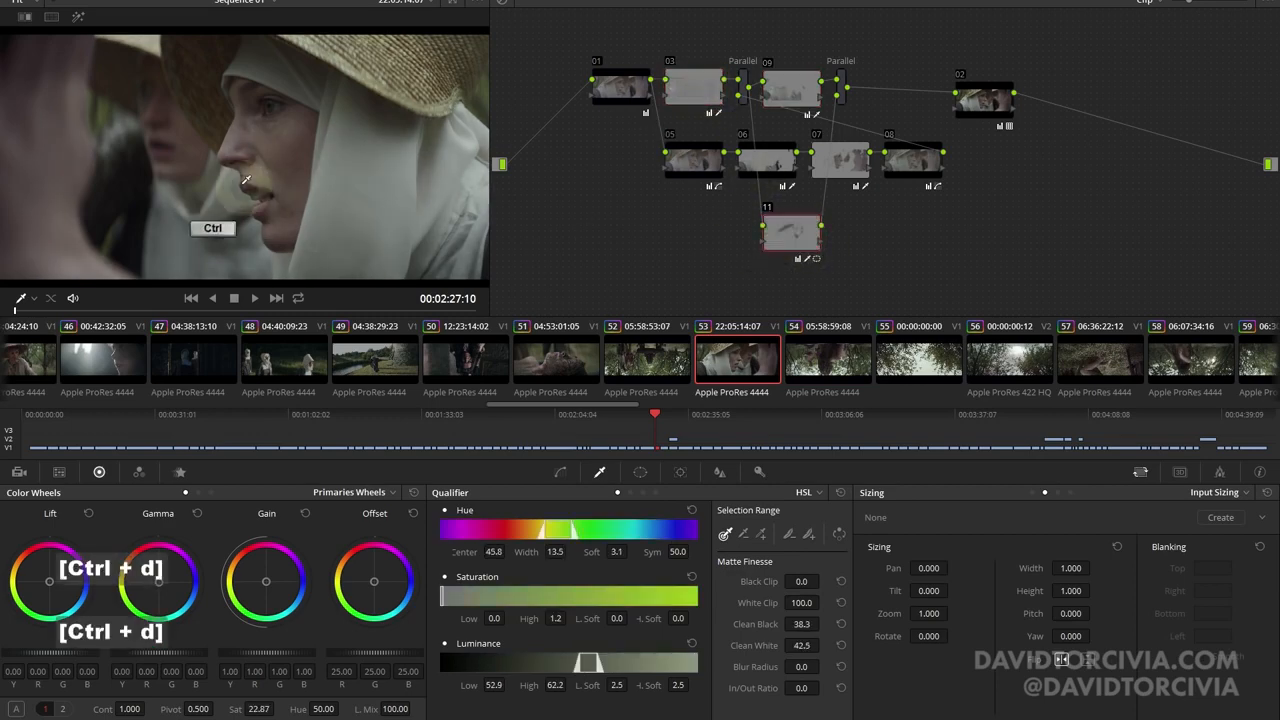
key("ctrl+d")
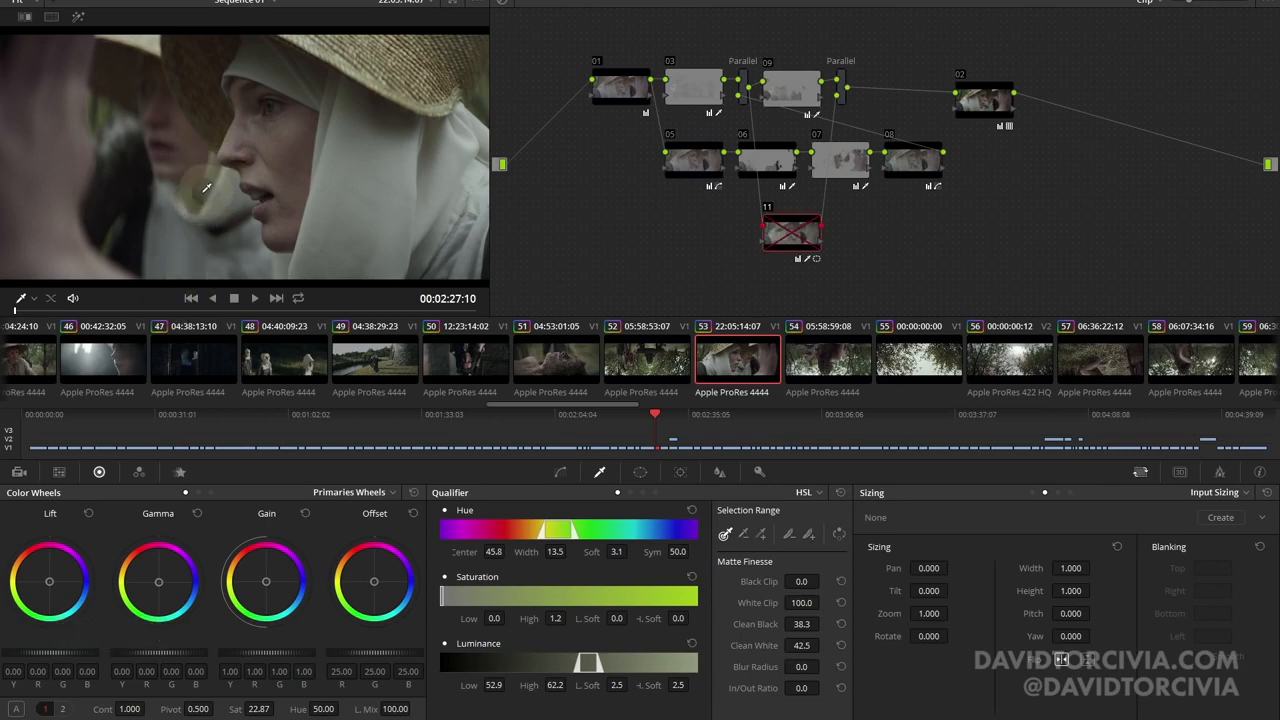
key("ctrl+d")
key("ctrl+d")
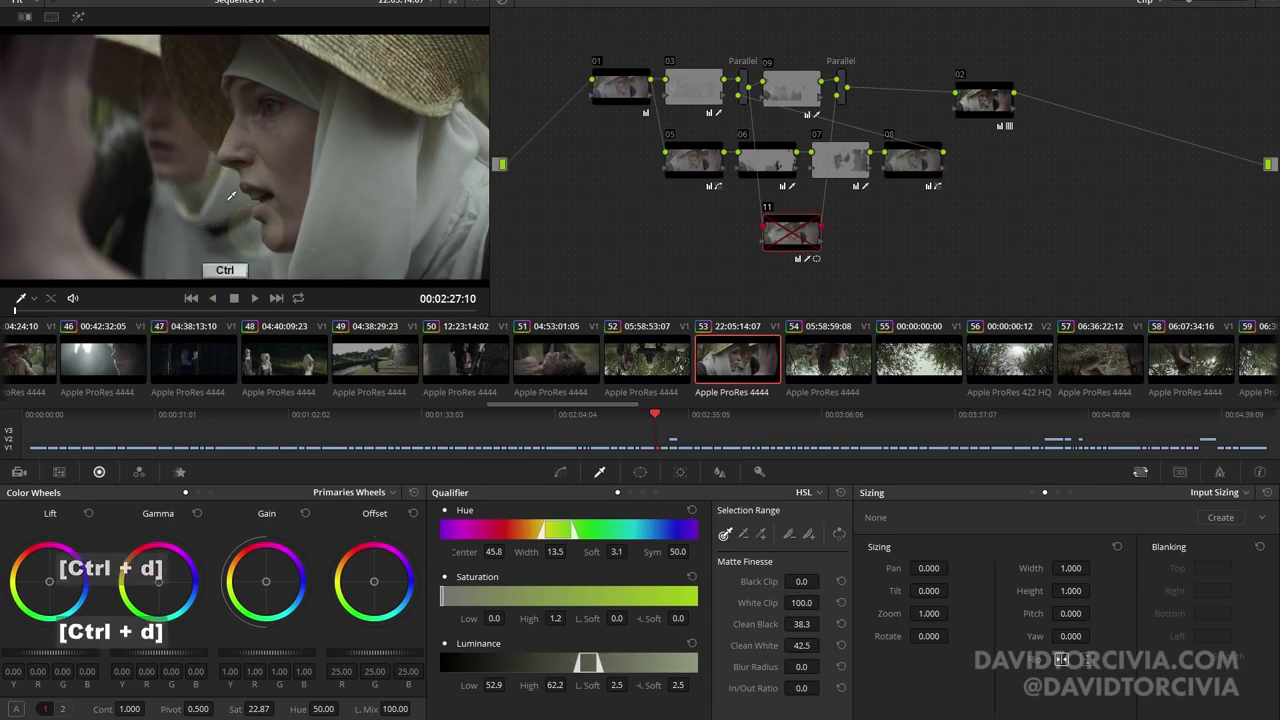
key("ctrl+d")
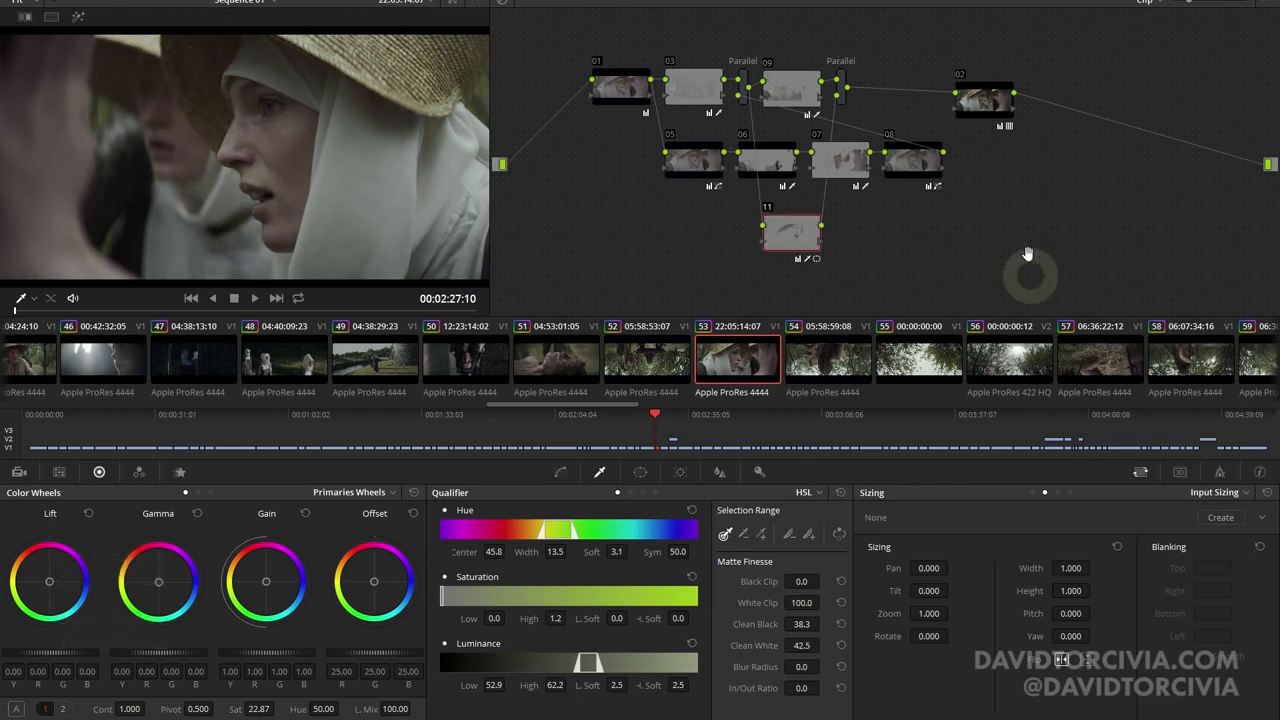
Step: Compare node 07 off and on to judge its effect on the woman's skin, leaving it enabled
left_click(853, 170)
key("ctrl+d")
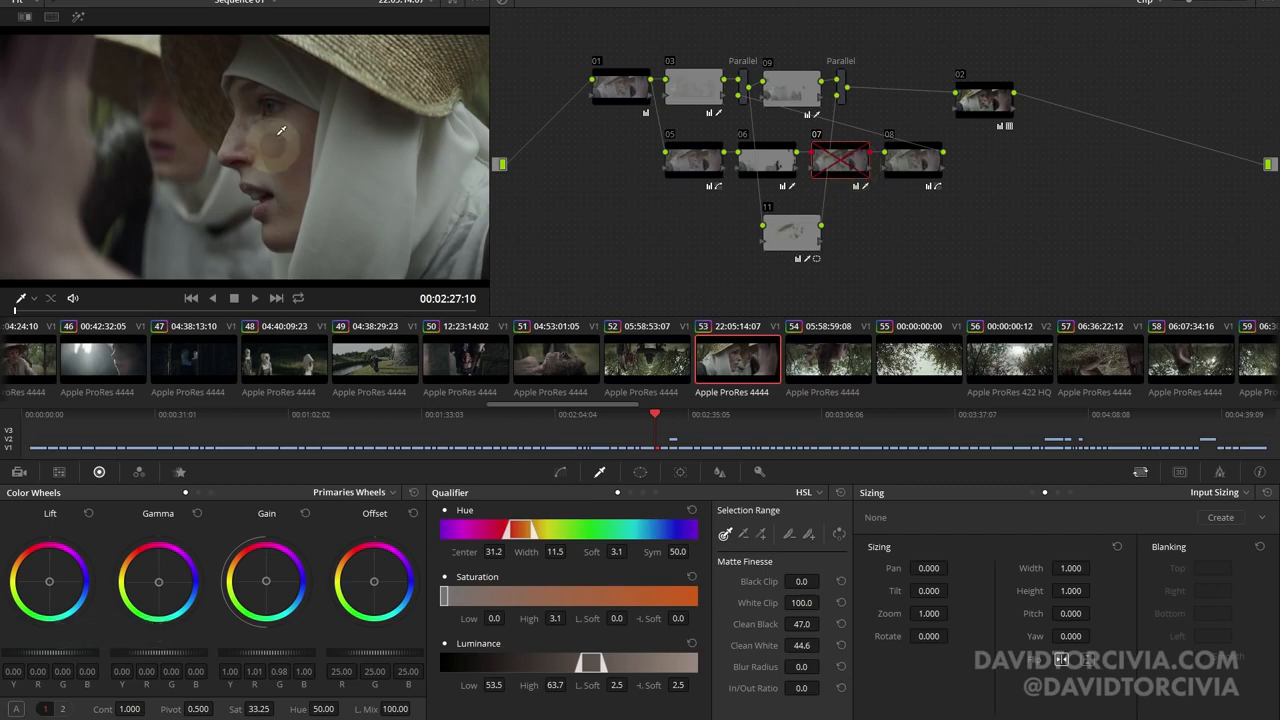
key("ctrl+d")
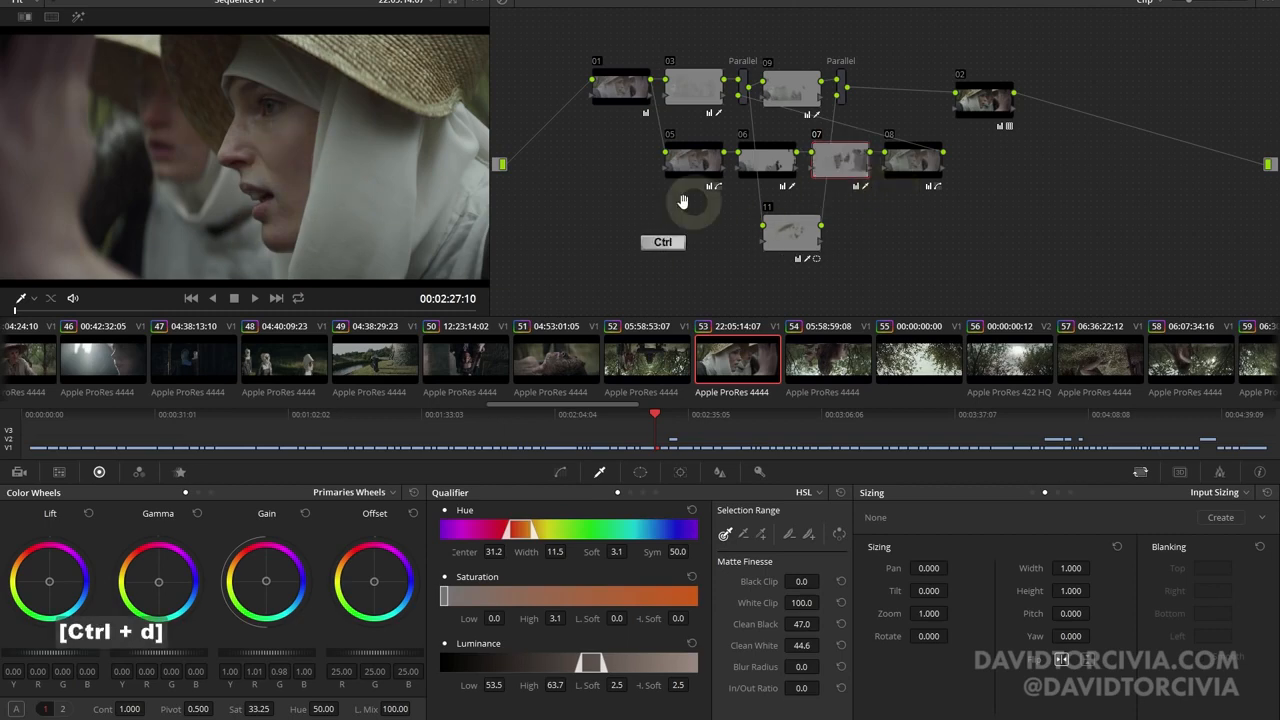
key("ctrl+d")
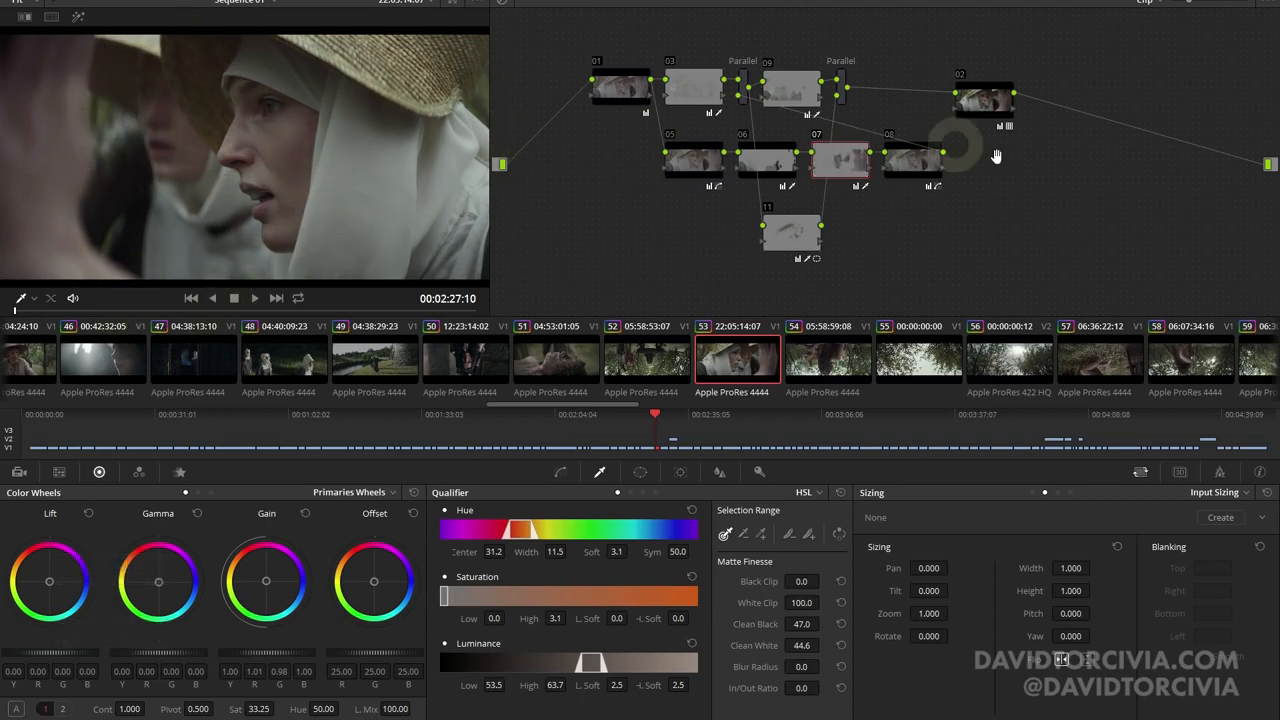
Step: Open clip 91, compare its grade with all grades bypassed, and check node 03 off and on
scroll(820, 350, "down", 3)
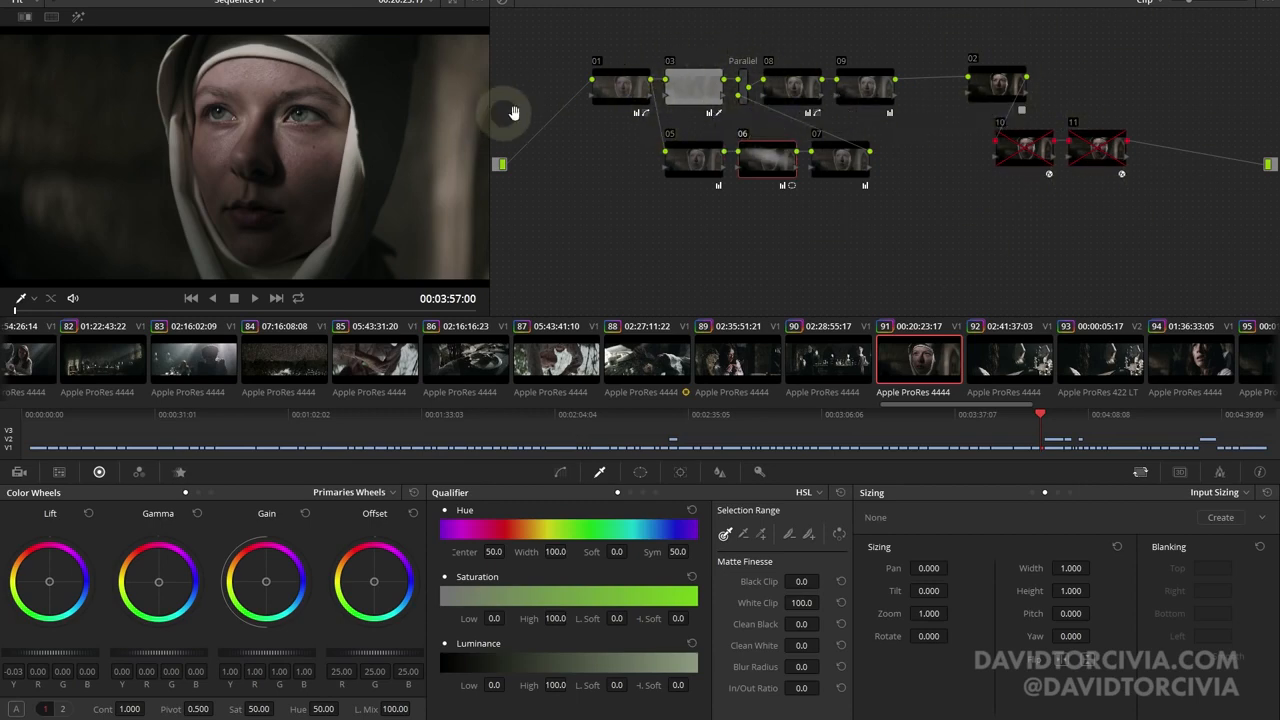
key("shift+d")
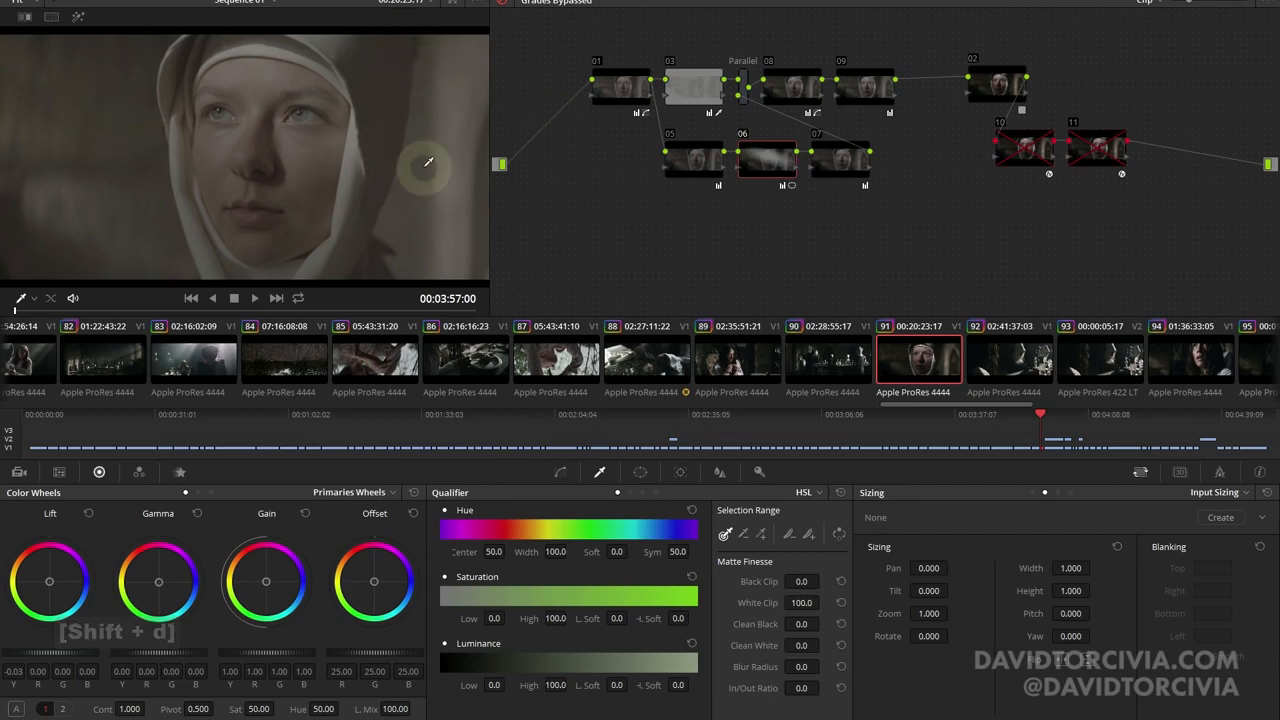
key("shift+d")
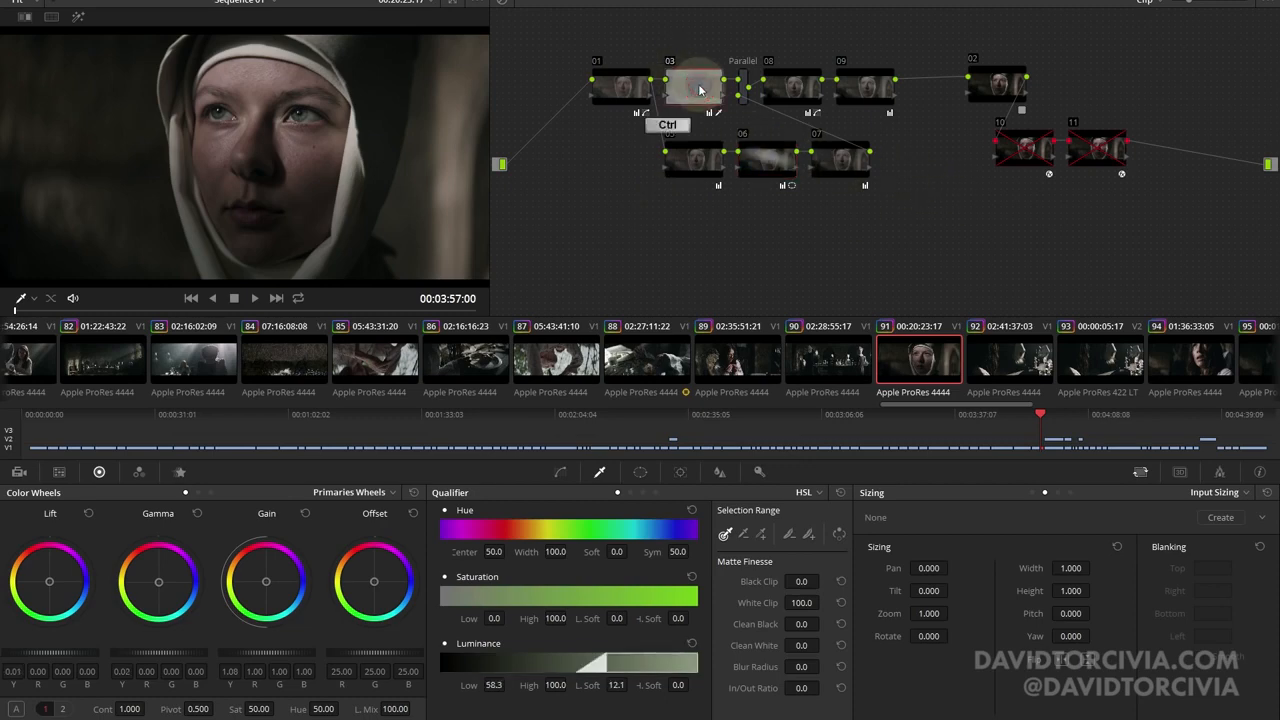
key("ctrl+d")
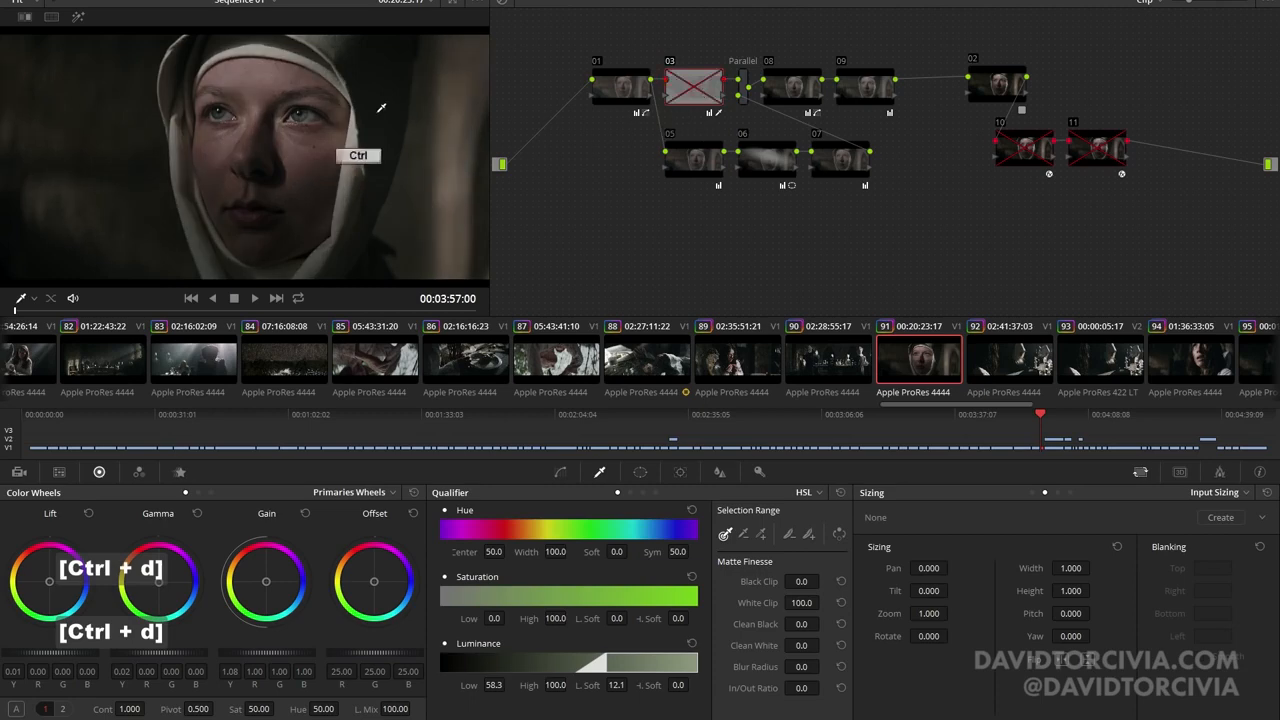
Step: Examine node 06's circular power window over the woman's face, finishing with the window overlay hidden
left_click(760, 162)
left_click(640, 472)
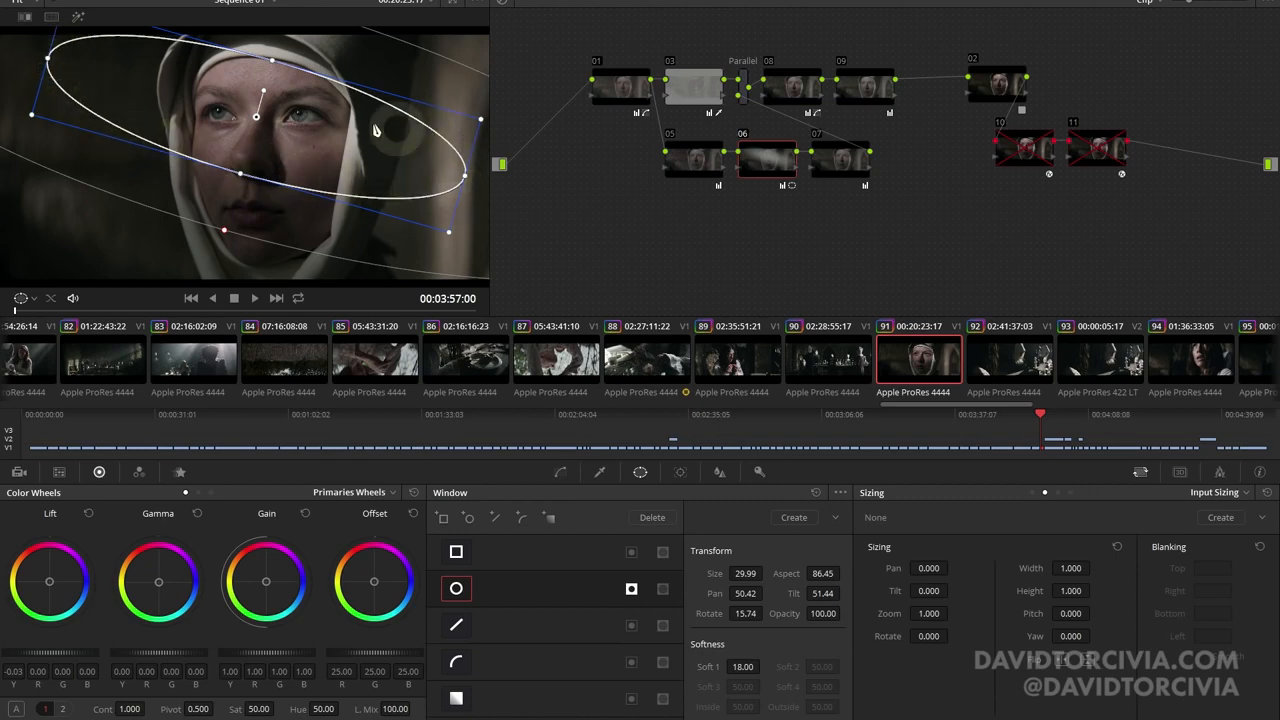
left_click(601, 472)
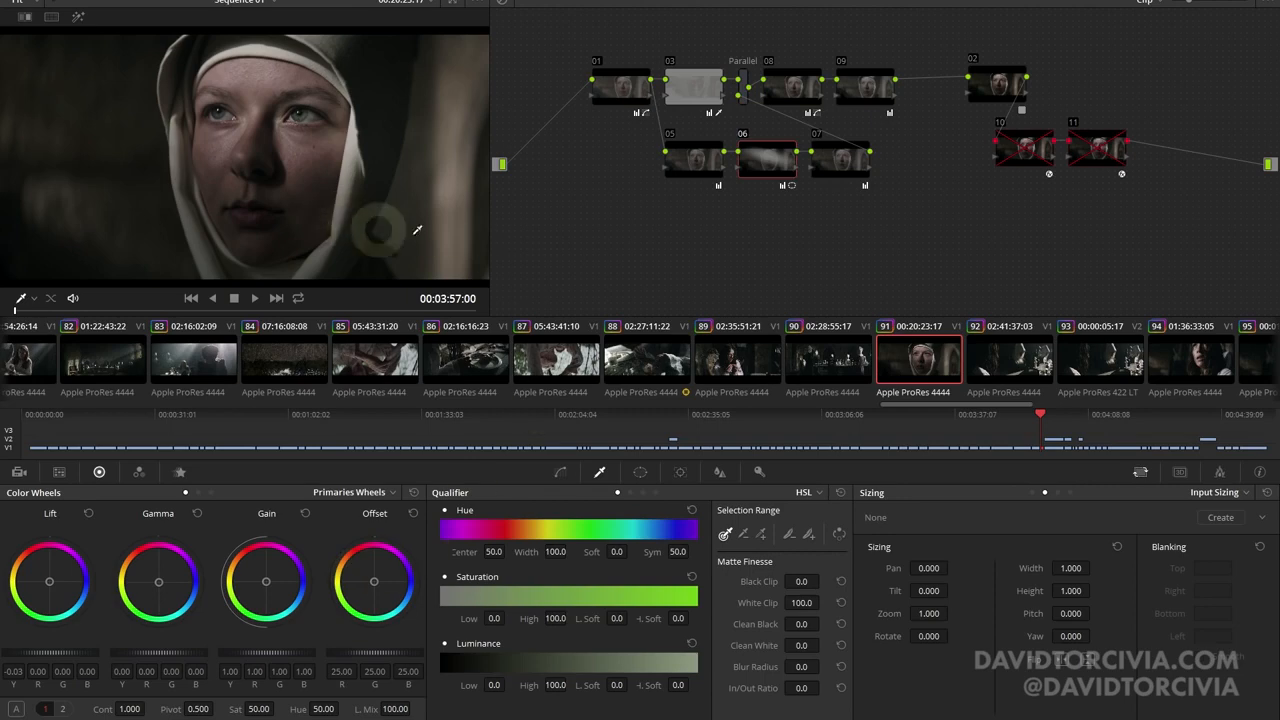
left_click(640, 472)
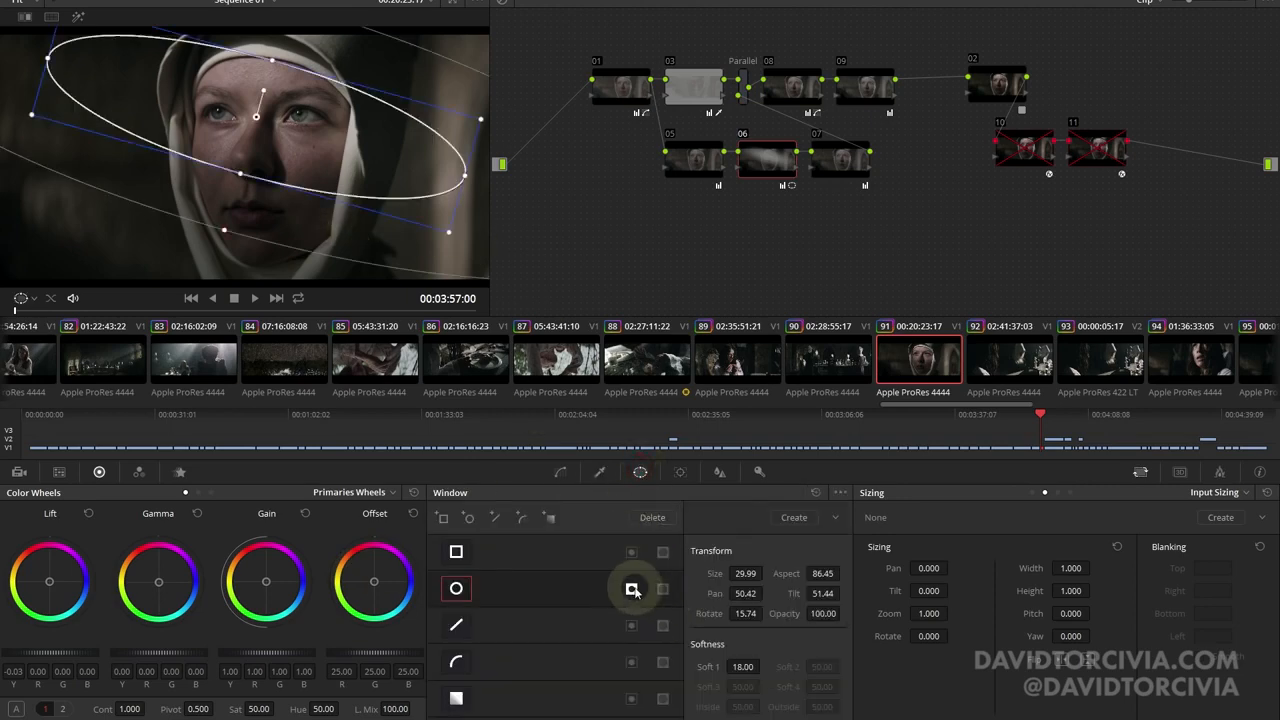
left_click(601, 472)
Step: Compare node 06 off and on repeatedly to judge the windowed adjustment, leaving it enabled
key("ctrl+d")
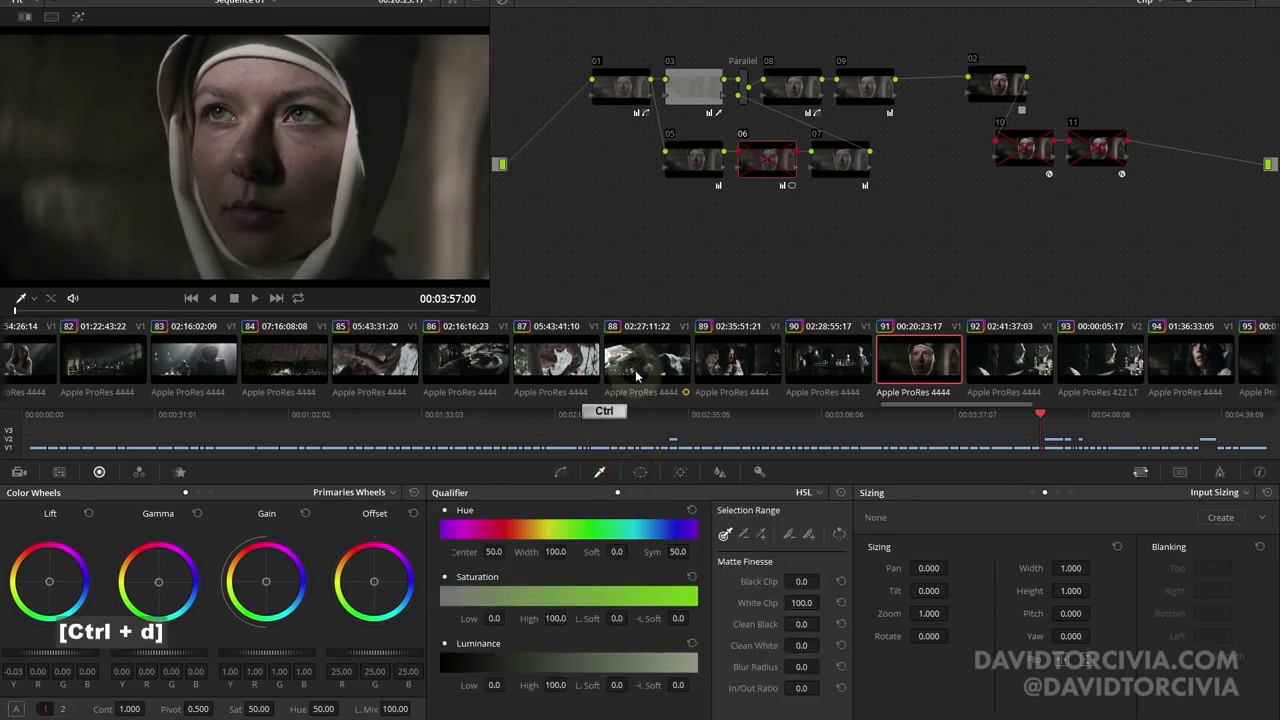
key("ctrl+d")
key("ctrl+d")
key("ctrl+d")
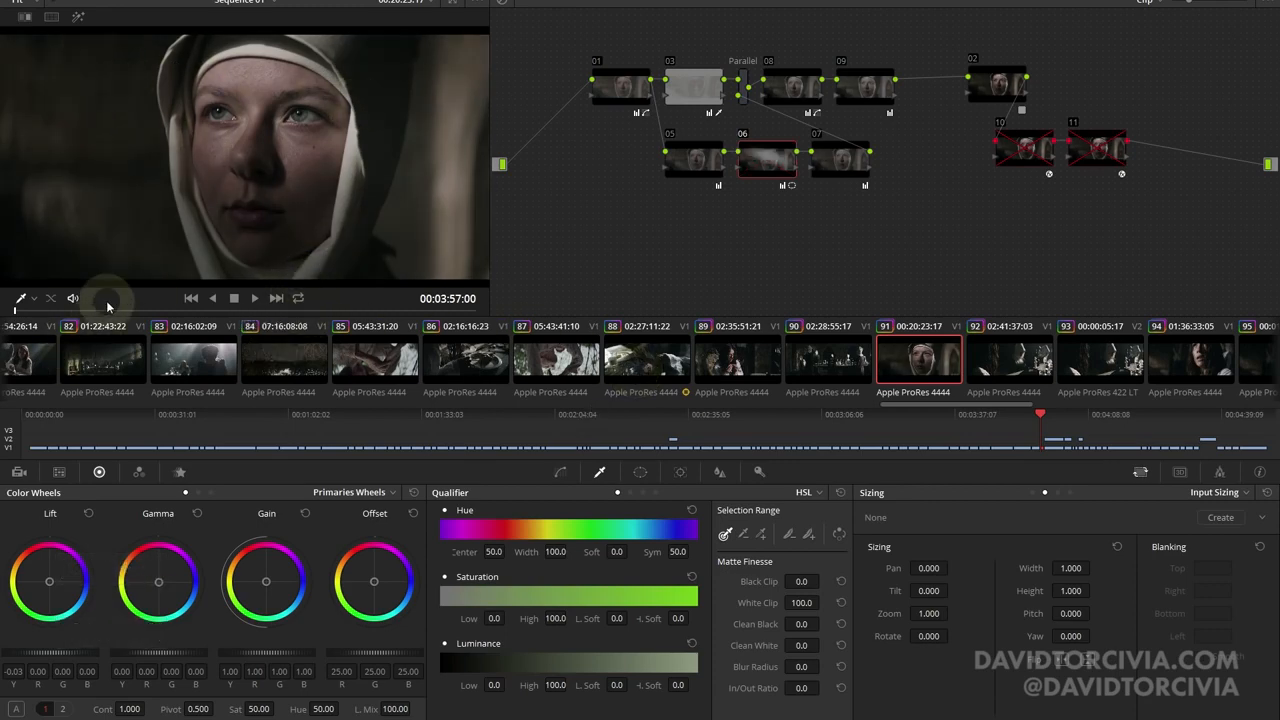
Step: Scrub through clip 91 and compare node 06 off and on, leaving it enabled, and bring the following clips into view
left_click_drag(106, 310, 15, 310)
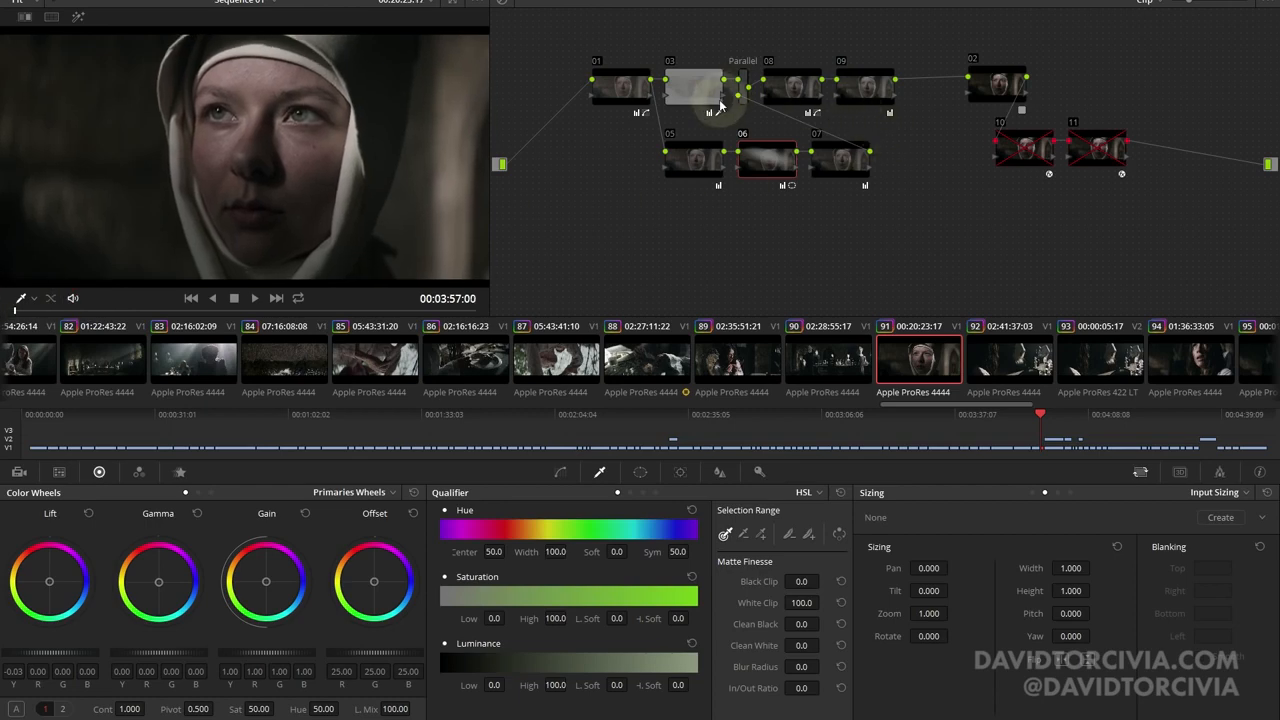
key("ctrl+d")
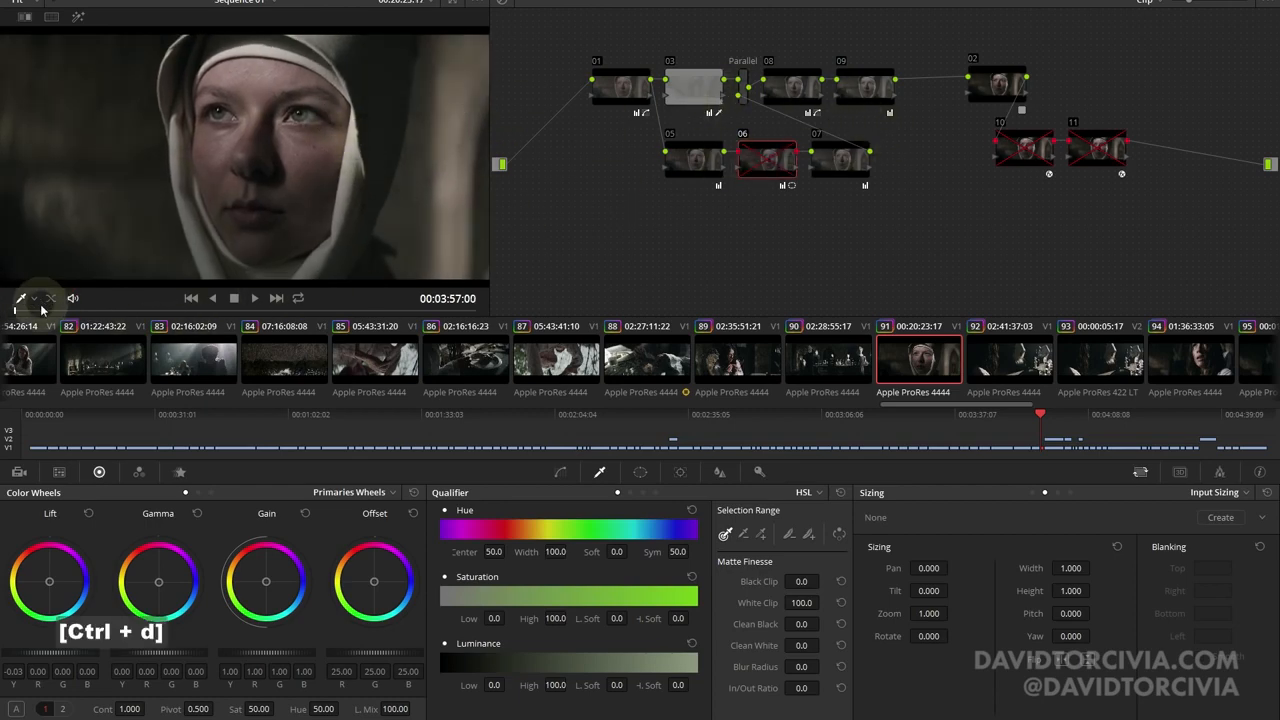
left_click_drag(200, 305, 14, 290)
key("ctrl+d")
left_click(58, 316)
left_click_drag(1085, 332, 683, 308)
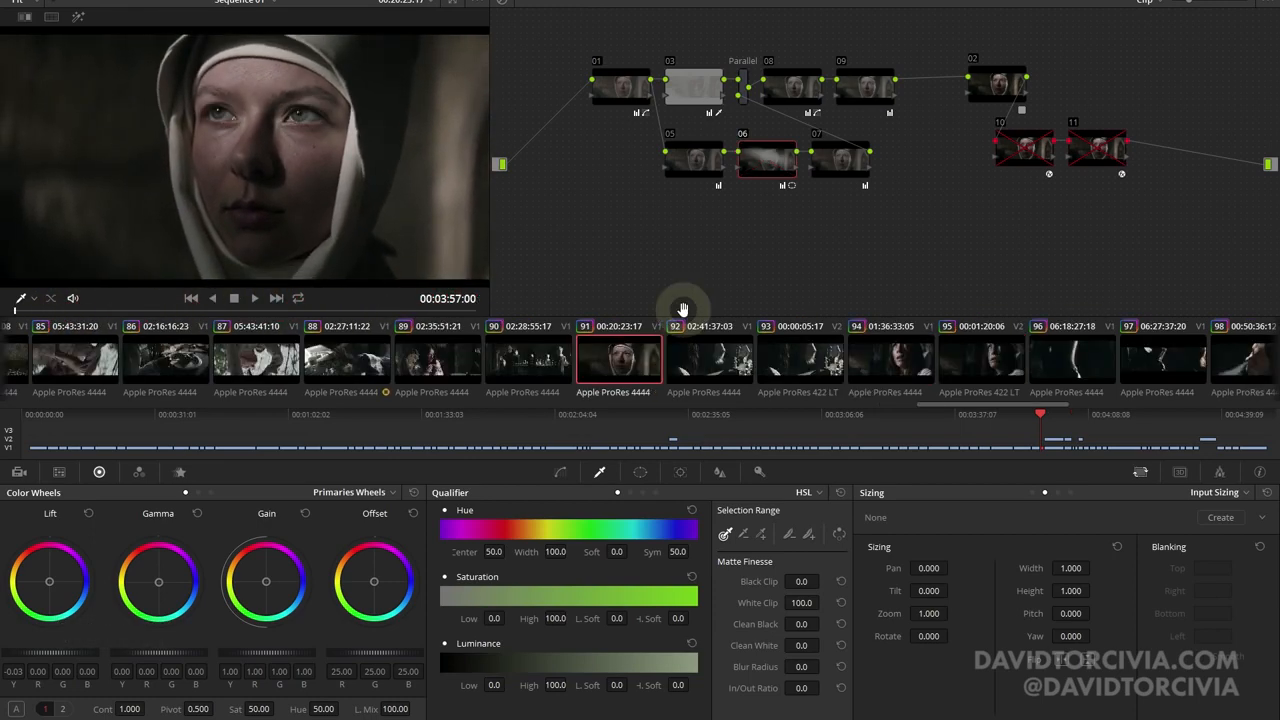